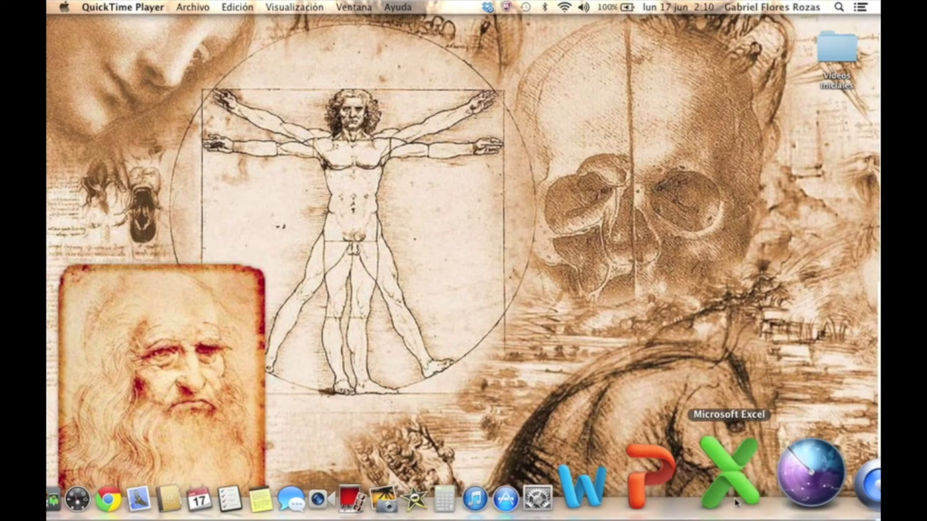
- Switch to Microsoft Excel and create a blank workbook from the Libro de Excel template
left_click(733, 474)
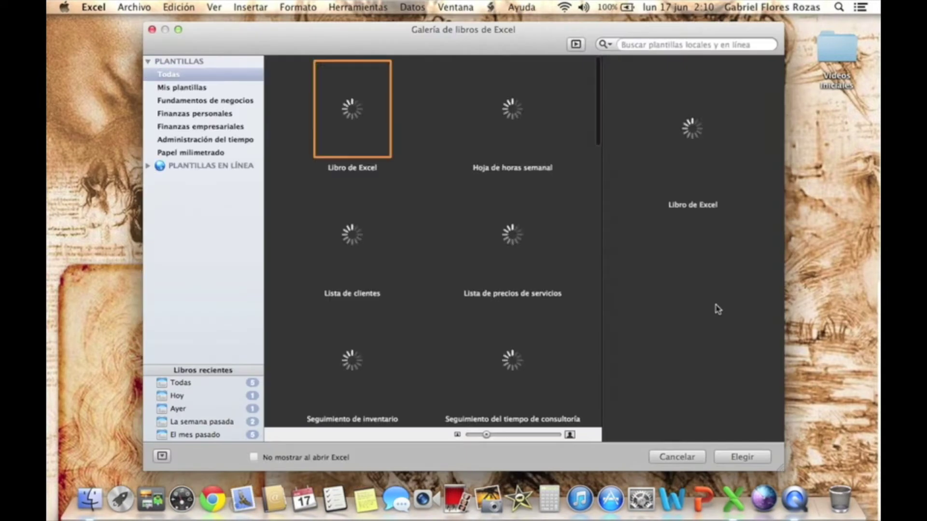
left_click(744, 458)
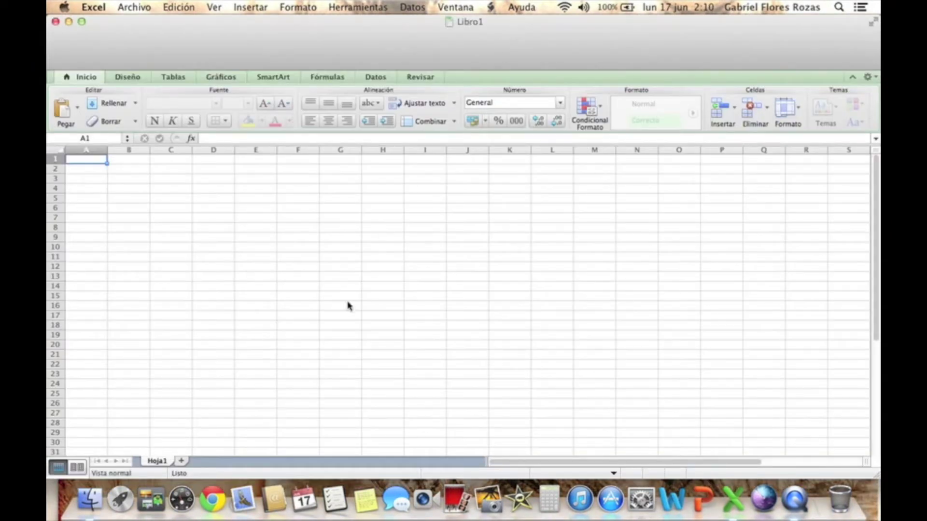
- Enter MAC TRAINING in cell G9 and widen column G to about 18.33 so the text fits
left_click(344, 236)
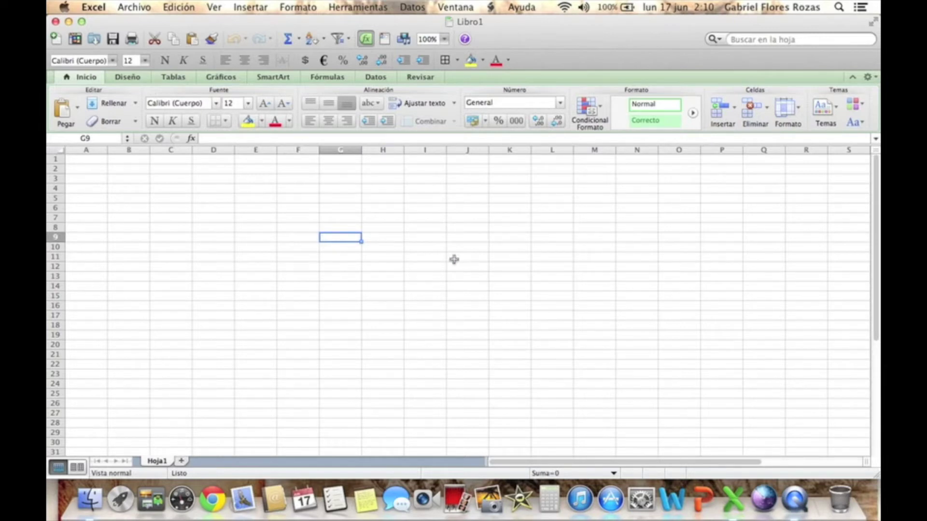
type("MAC")
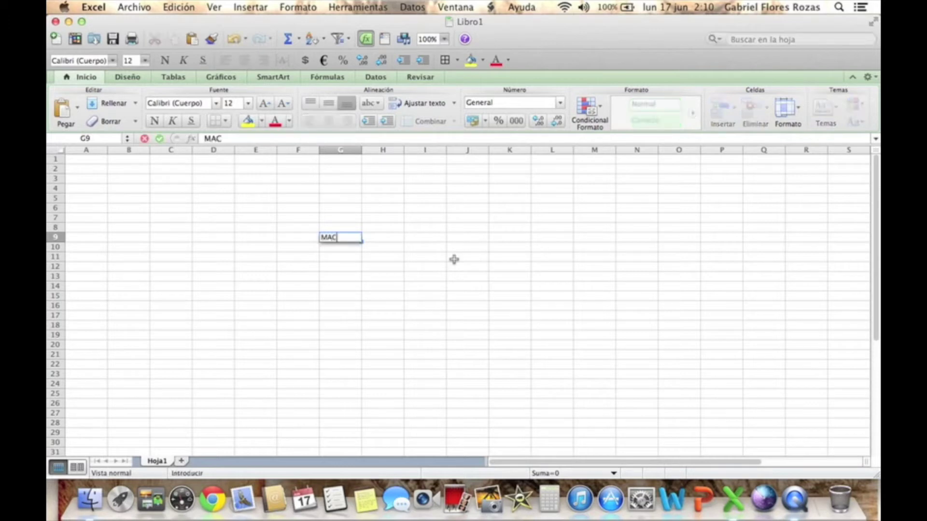
type(" TRAINING")
key("Return")
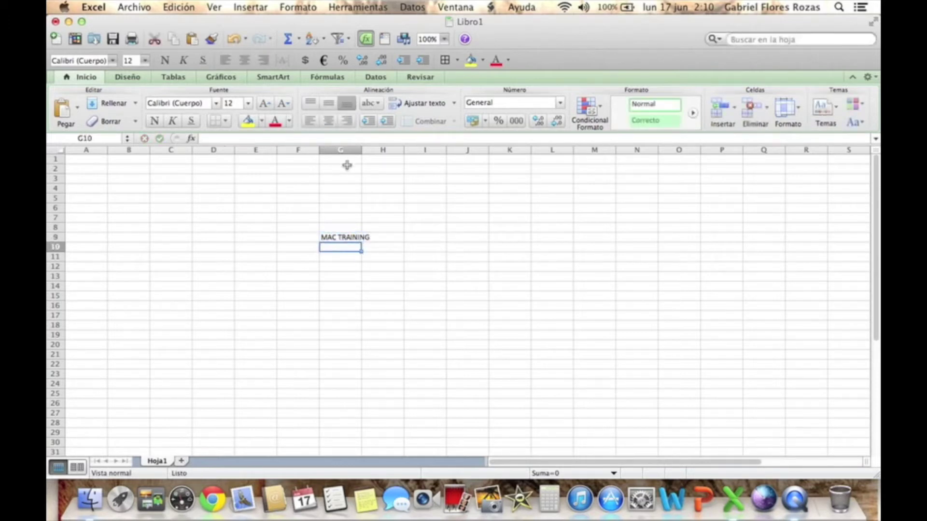
left_click_drag(362, 150, 394, 151)
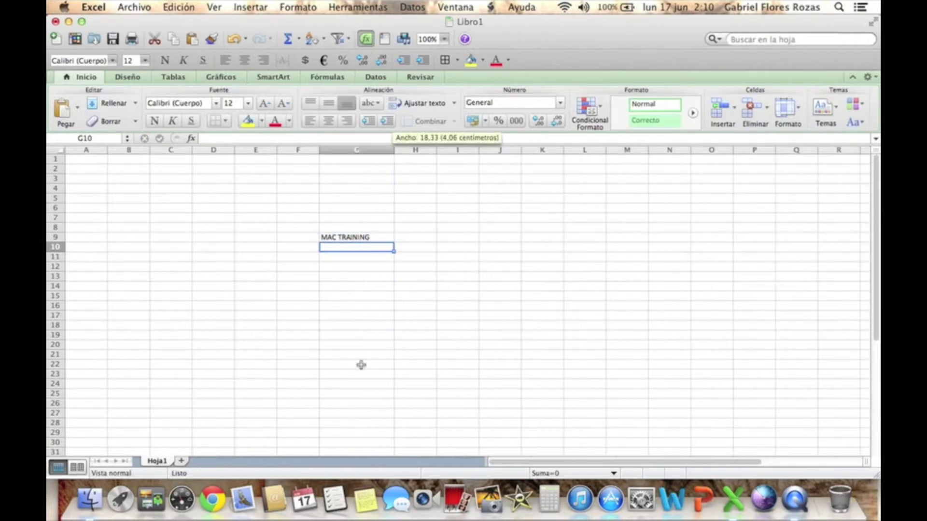
left_click(357, 268)
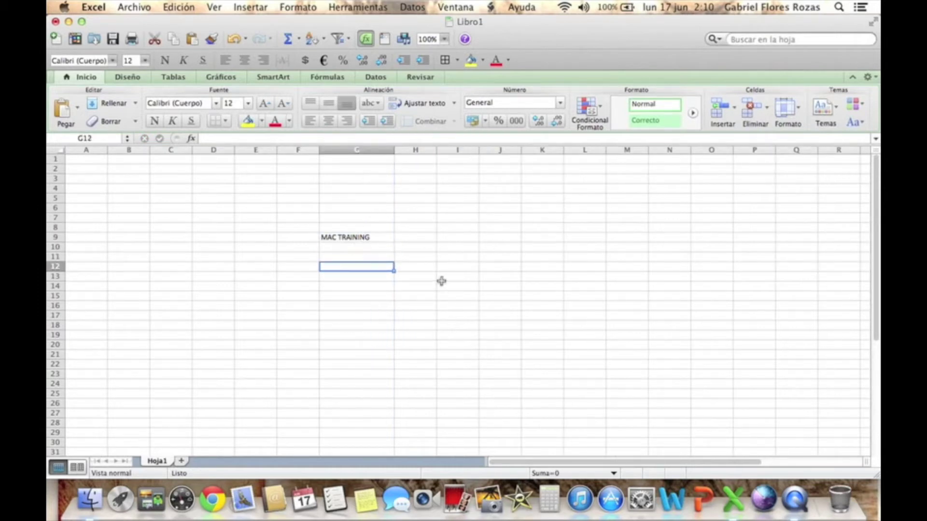
- Examine the number format categories in the cell formatting options for G9, then close them without changes
left_click(338, 239)
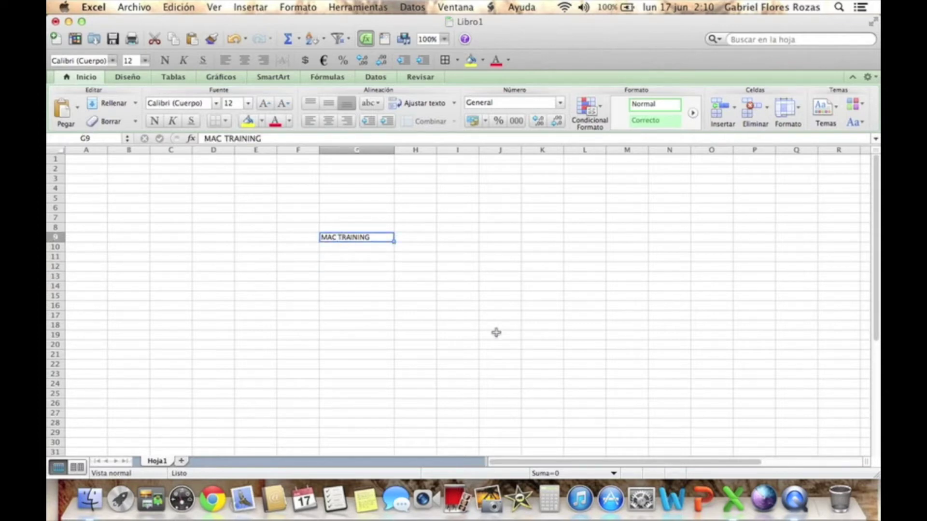
left_click(298, 7)
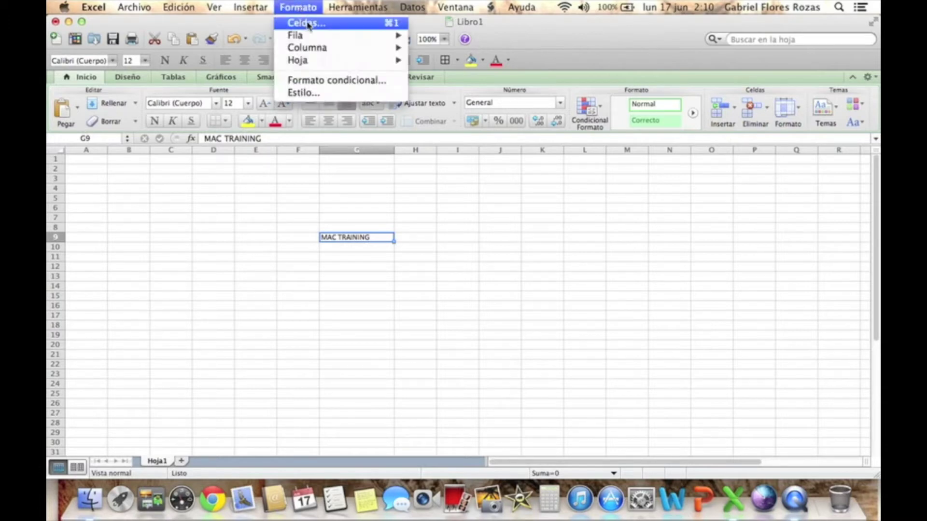
left_click(308, 24)
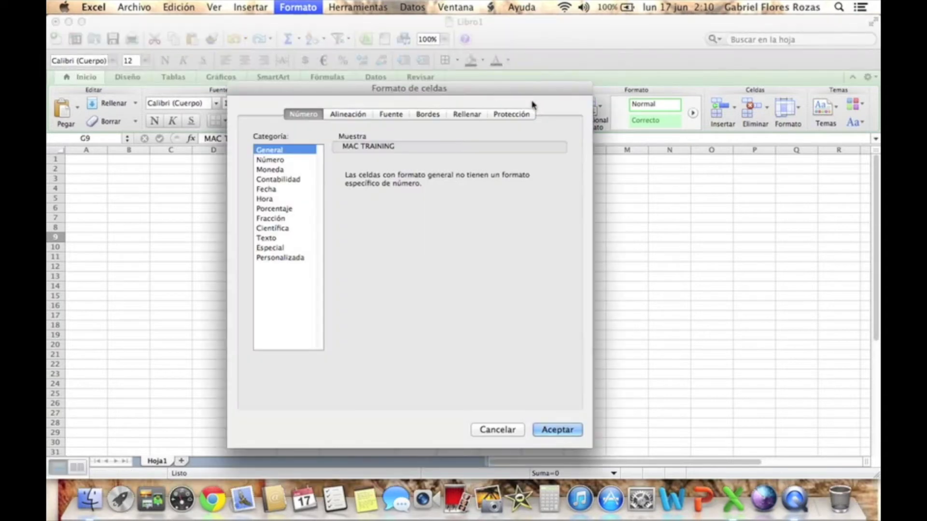
left_click_drag(491, 90, 574, 62)
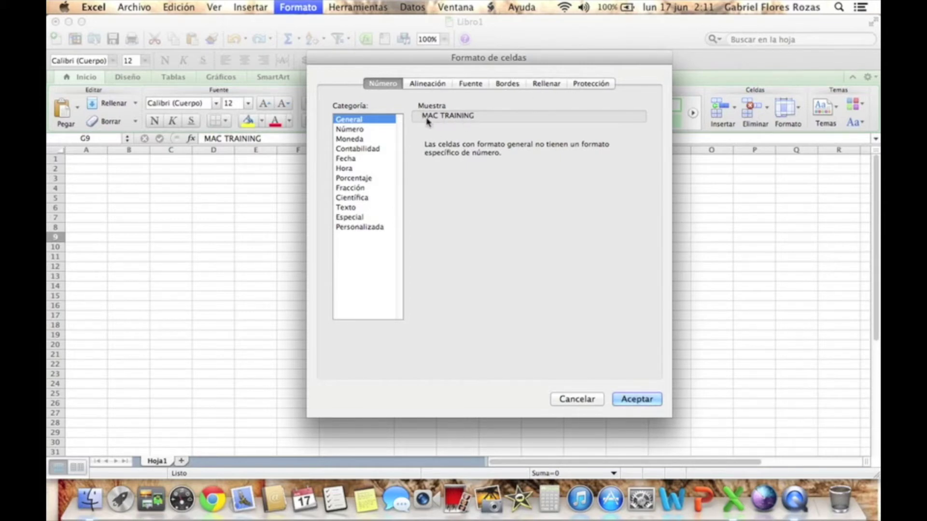
mouse_move(388, 63)
left_mouse_down()
mouse_move(405, 66)
mouse_move(402, 52)
left_mouse_up()
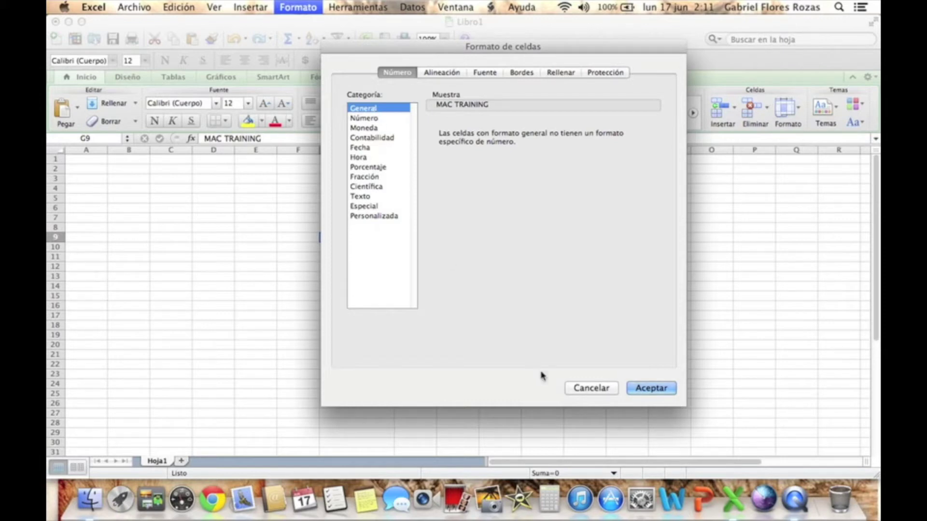
left_click(595, 393)
- Enter the value 13 in cell J9
left_click(499, 237)
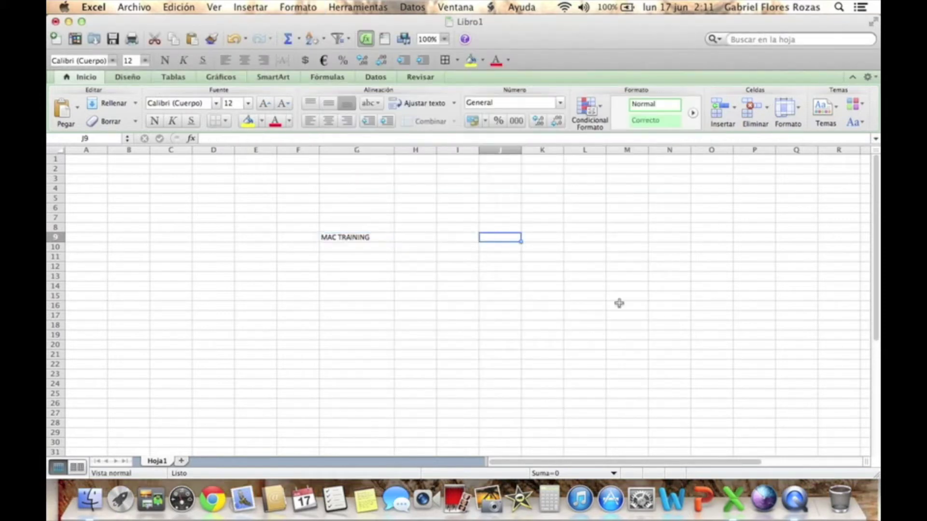
type("13")
key("Return")
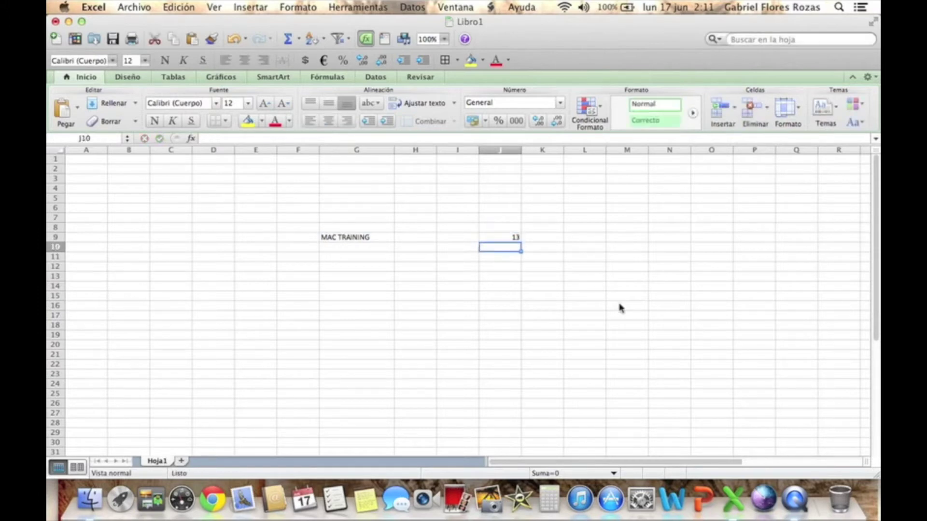
- Open the cell formatting options for J9 and choose the Número category, keeping the worksheet cell in view
left_click(497, 236)
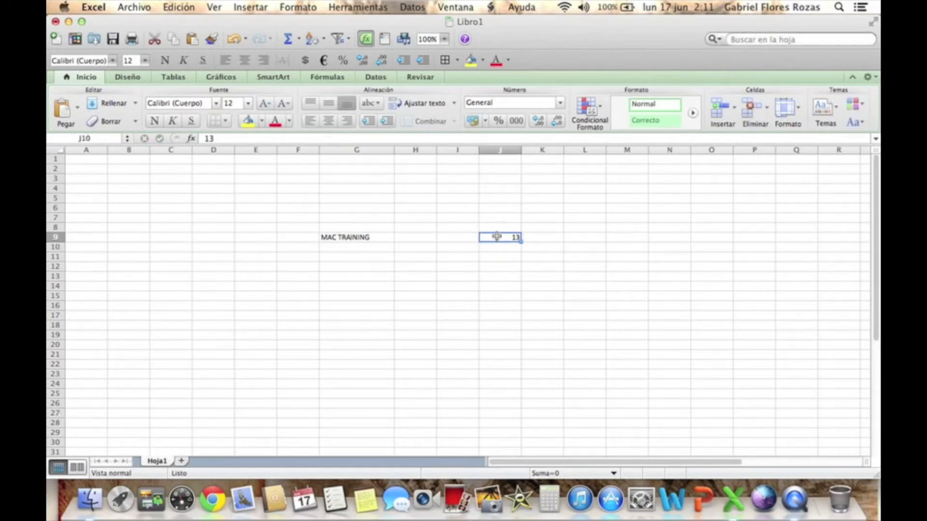
left_click(298, 6)
left_click(305, 23)
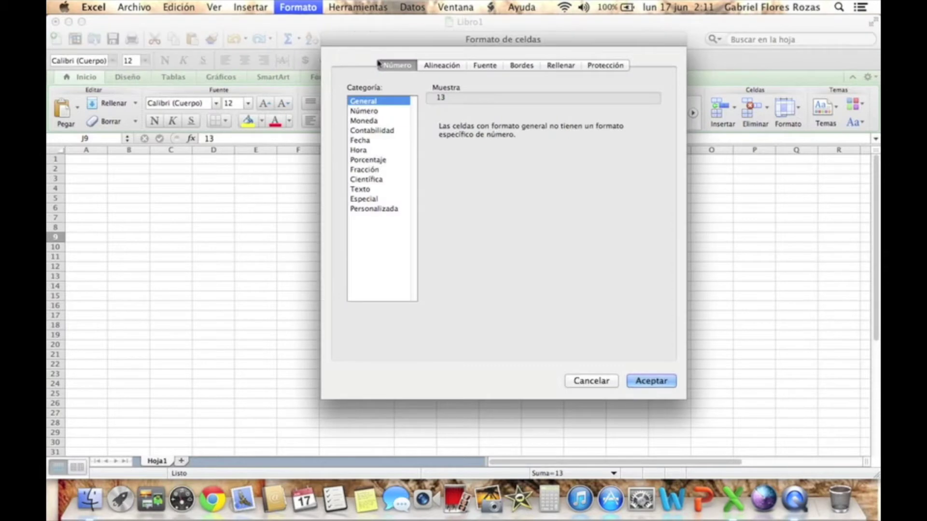
left_click_drag(439, 38, 406, 35)
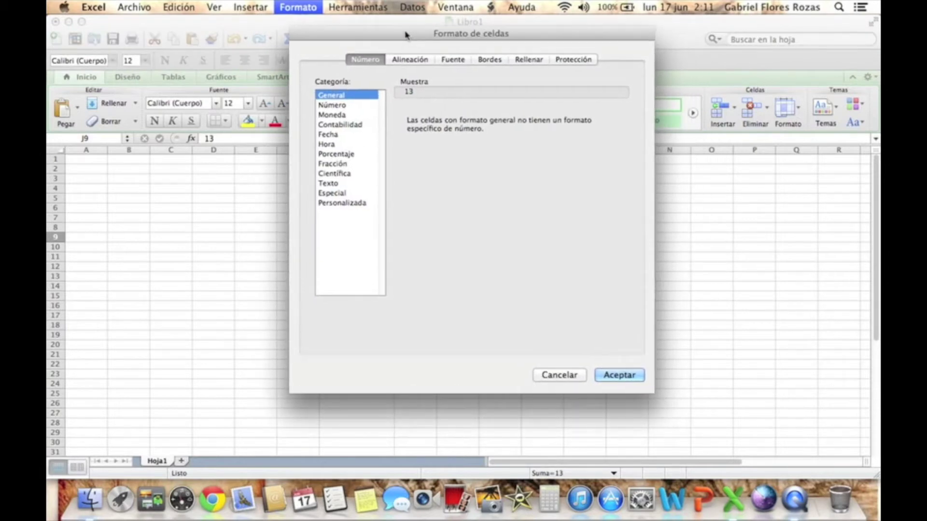
left_click(344, 106)
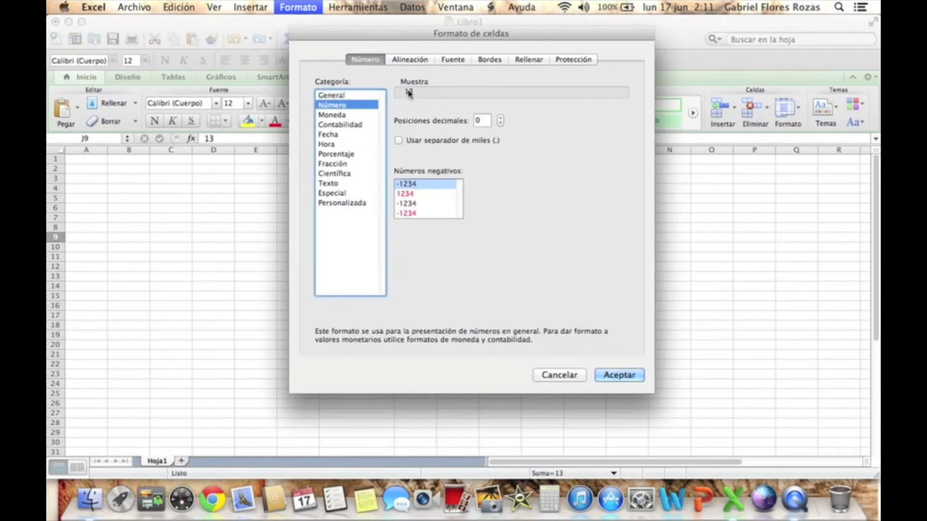
left_click(332, 96)
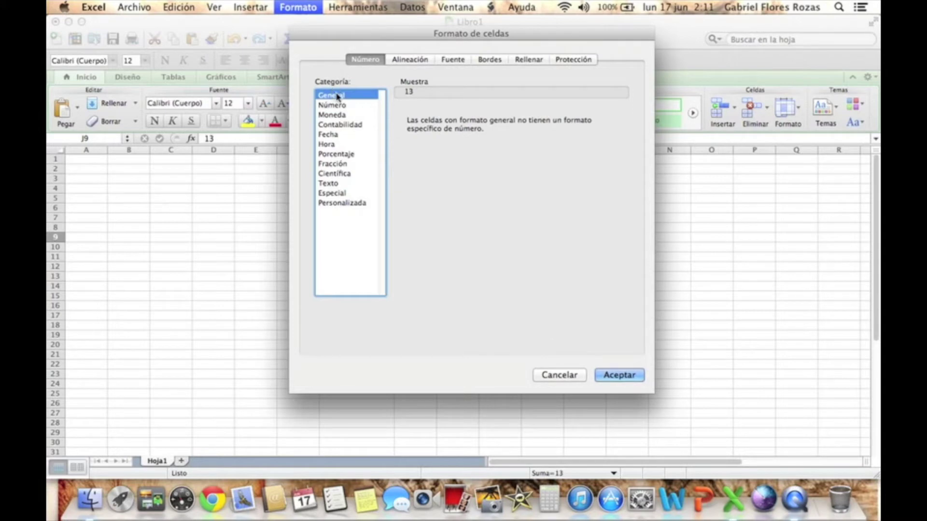
left_click_drag(478, 37, 735, 75)
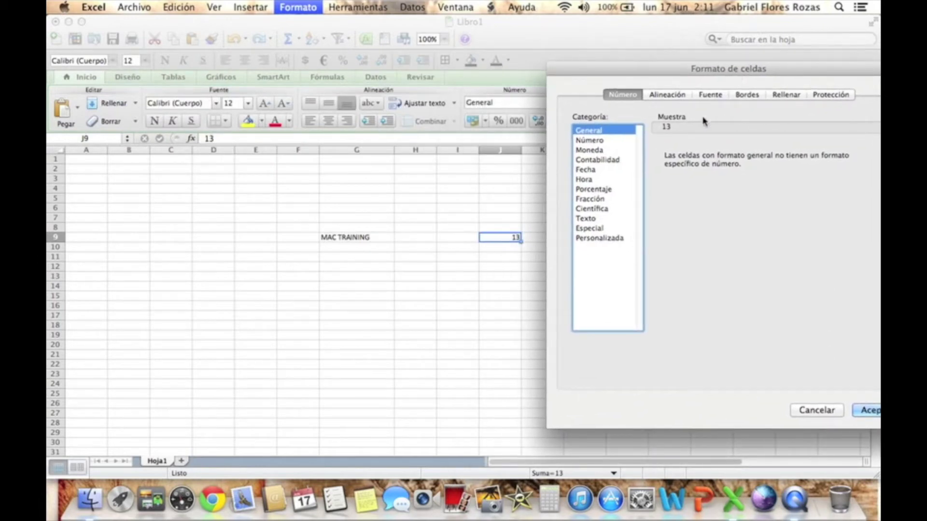
left_click(591, 141)
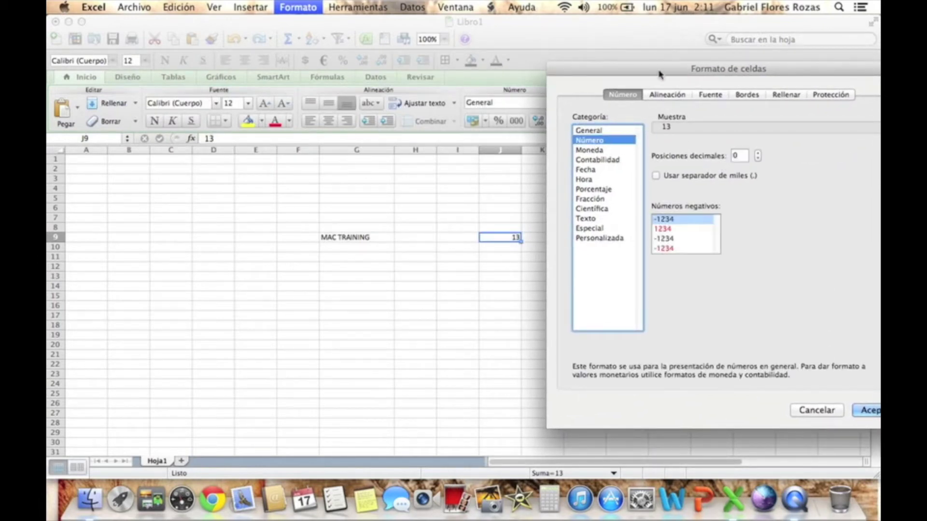
left_click_drag(660, 74, 681, 72)
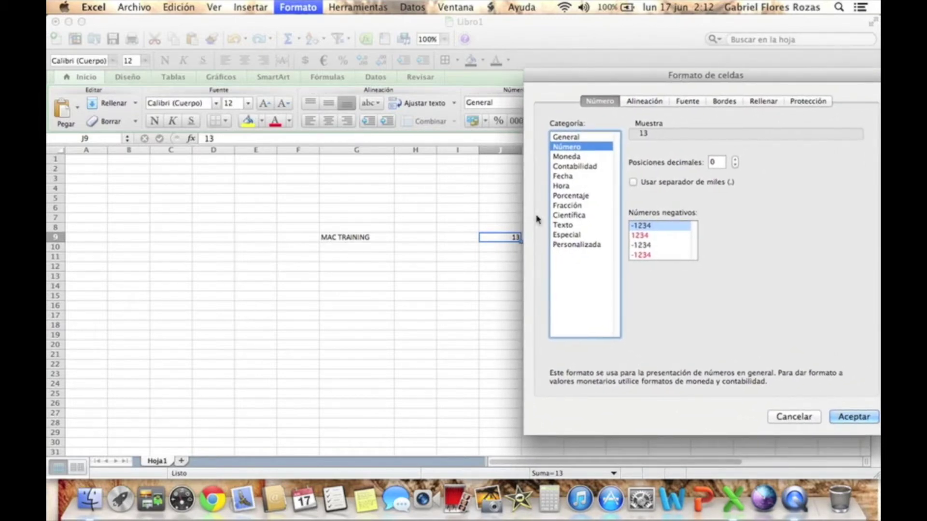
- Set the number format of J9 to 5 decimal places and apply it
left_click(737, 163)
left_click(737, 163)
left_click(737, 164)
left_click(737, 164)
left_click(737, 163)
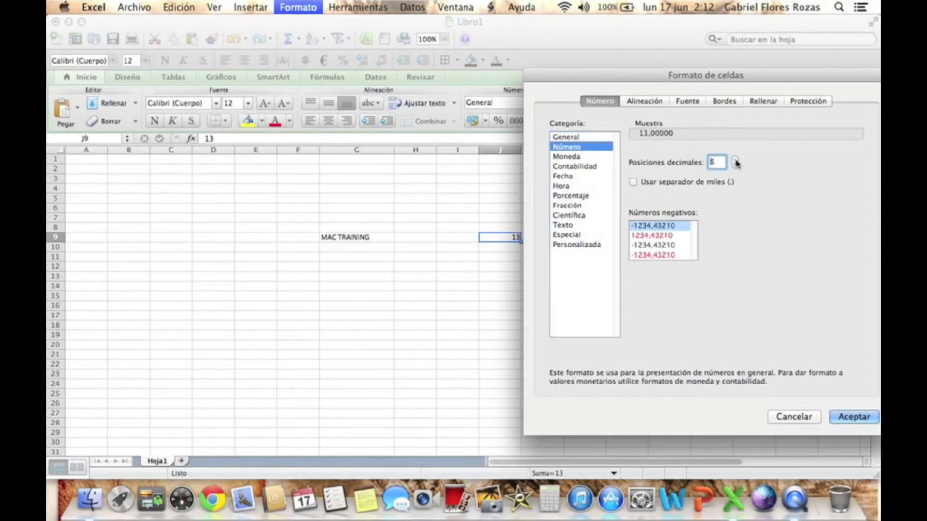
left_click_drag(747, 80, 306, 78)
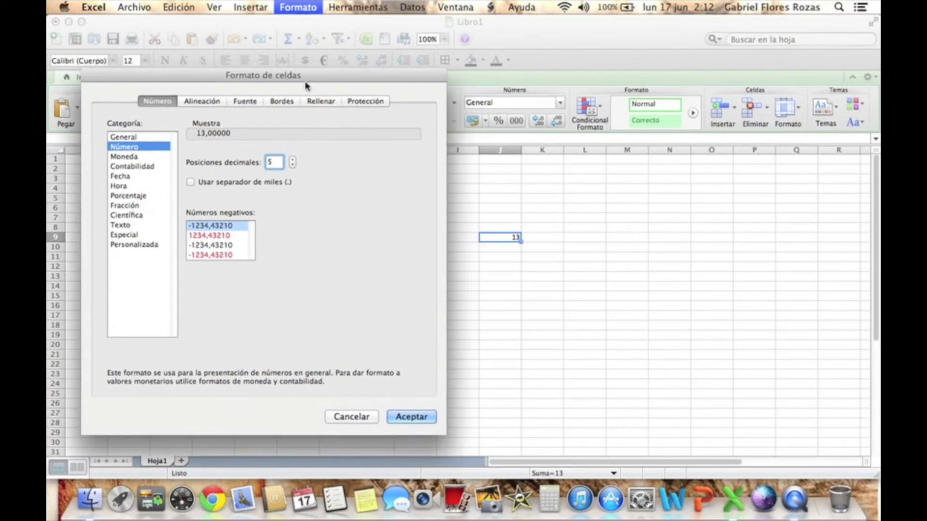
left_click(436, 418)
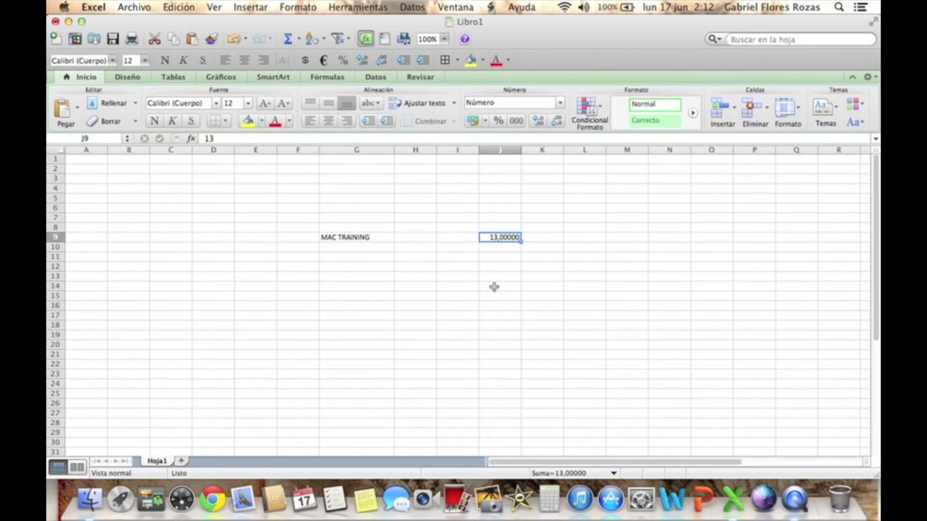
- Review the thousands separator option in J9's number format and close the formatting options without changes
left_click(299, 11)
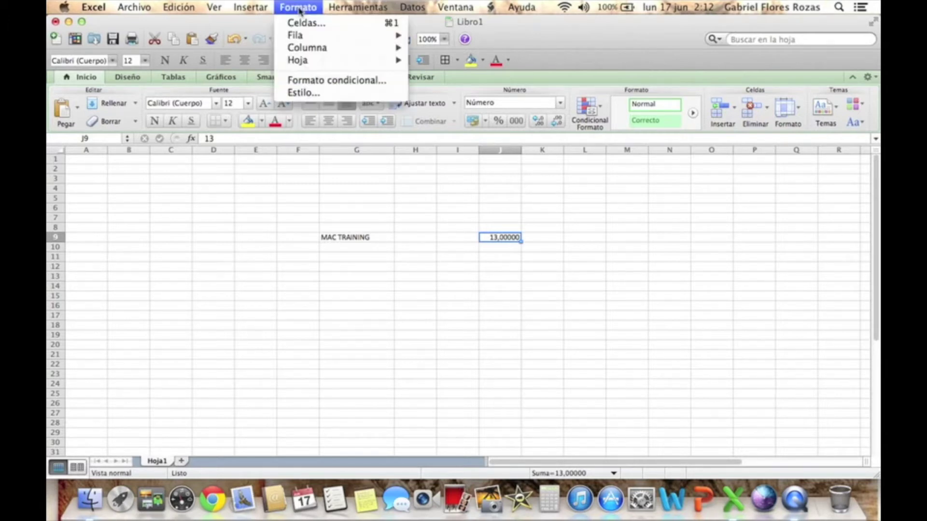
left_click(309, 24)
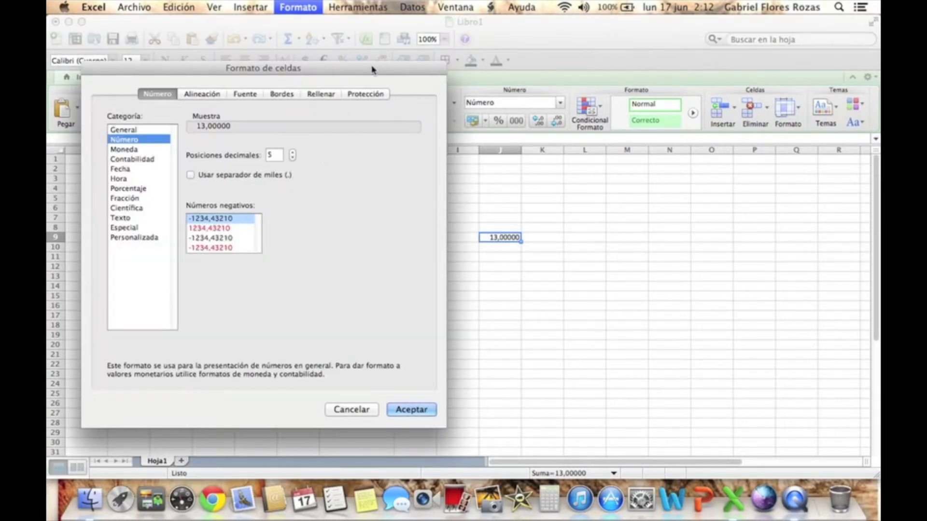
left_click_drag(372, 69, 370, 85)
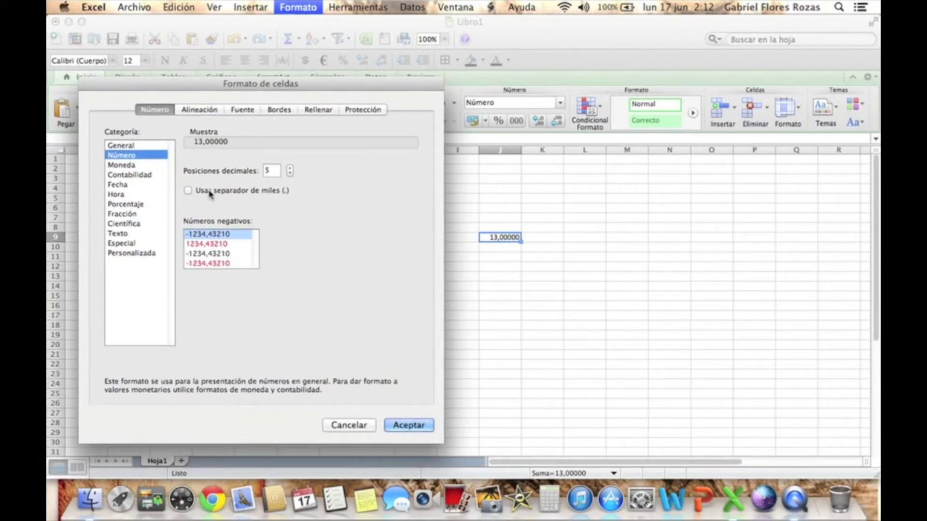
left_click(362, 424)
left_click(493, 265)
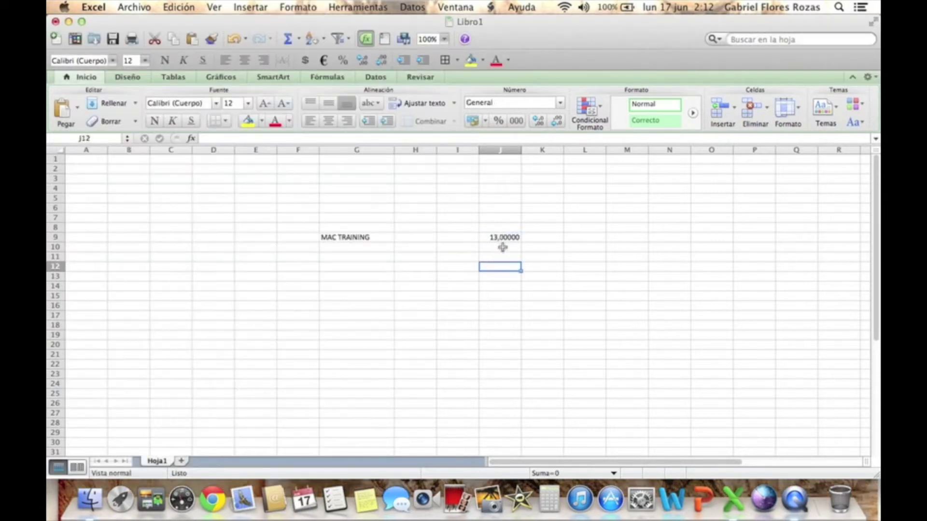
- Enter the value 5345 in cell B12
left_click(136, 267)
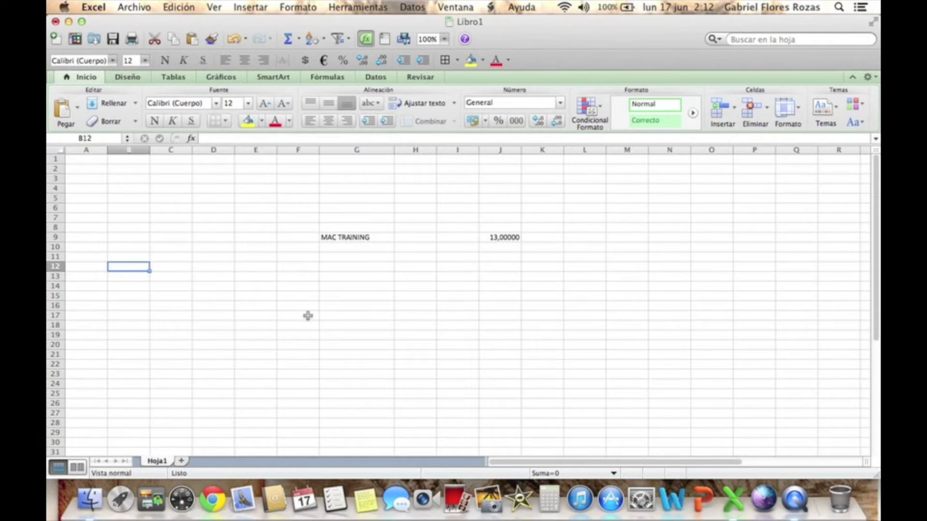
type("5345")
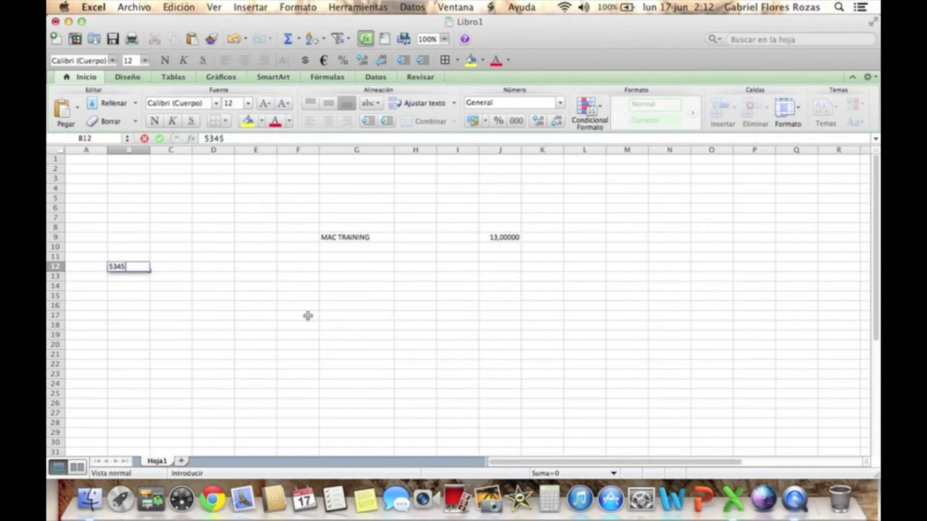
key("Return")
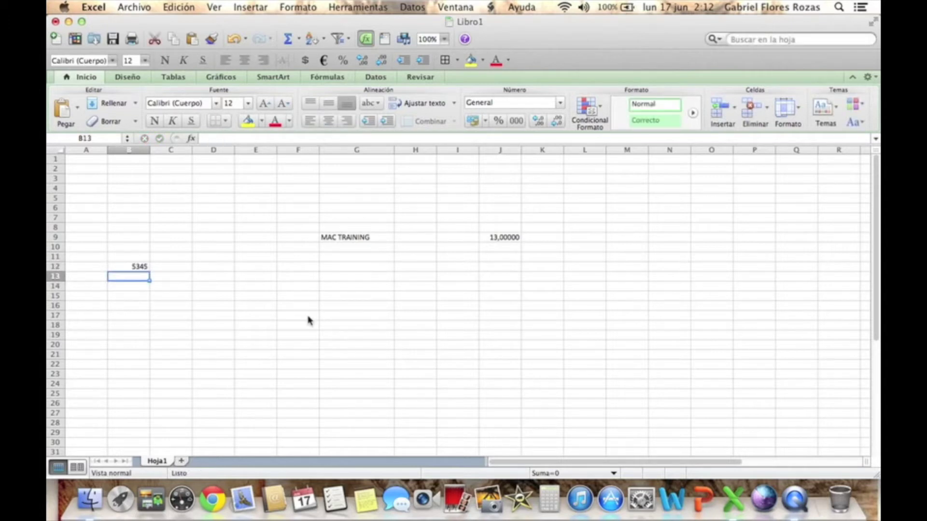
- Format cell B12 with the Número category and the thousands separator enabled, and apply it
left_click(298, 6)
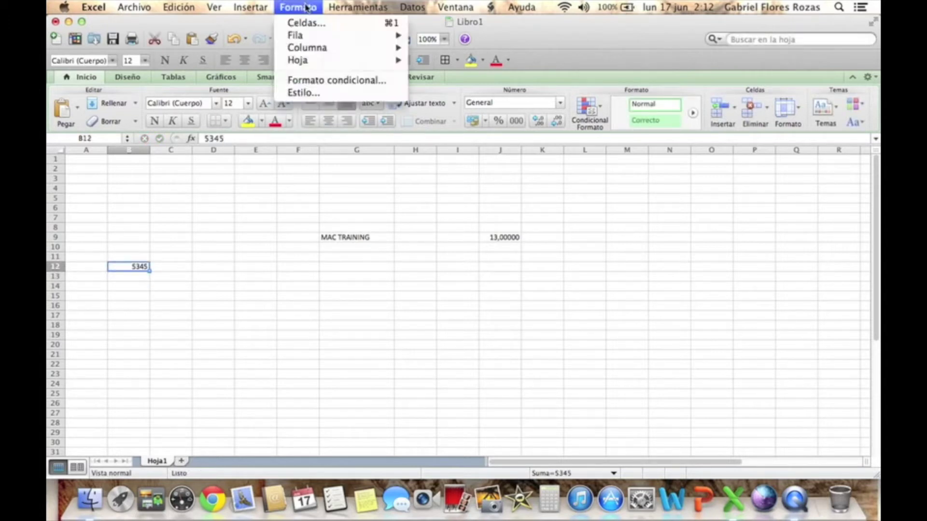
left_click(300, 23)
left_click_drag(383, 76, 611, 52)
left_click(354, 123)
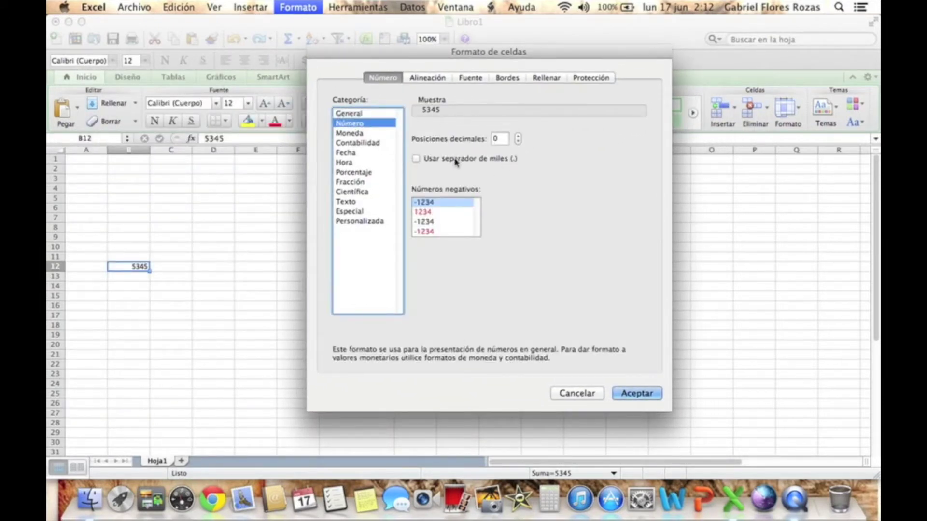
left_click(437, 160)
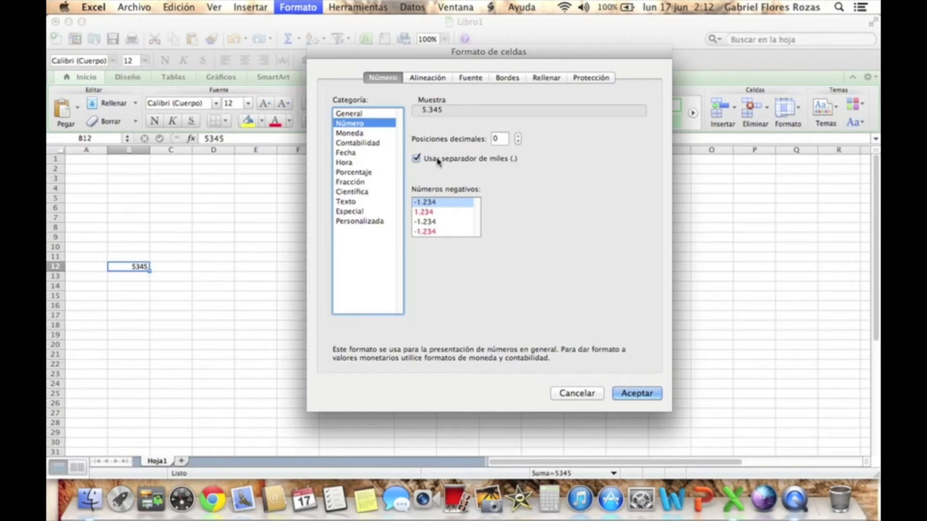
left_click(637, 393)
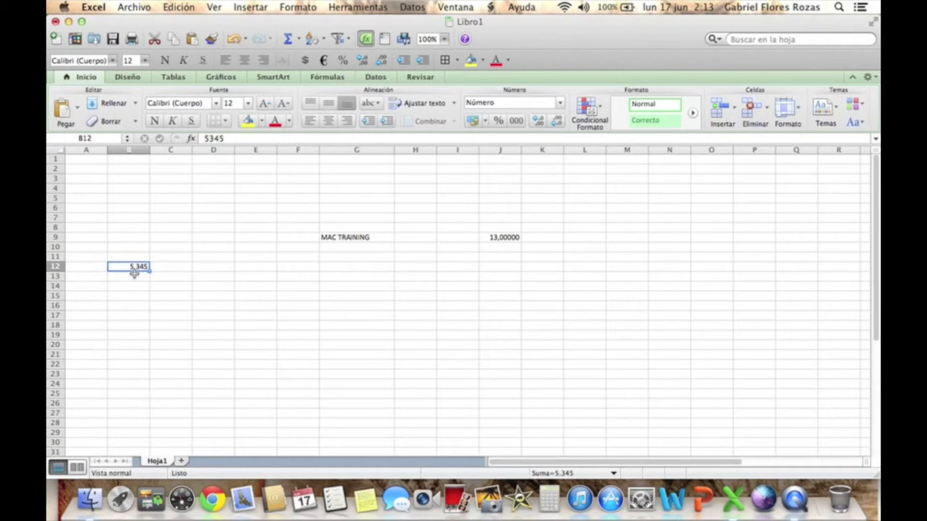
- Set the number format of B12 to 6 decimal places and apply it
left_click(295, 7)
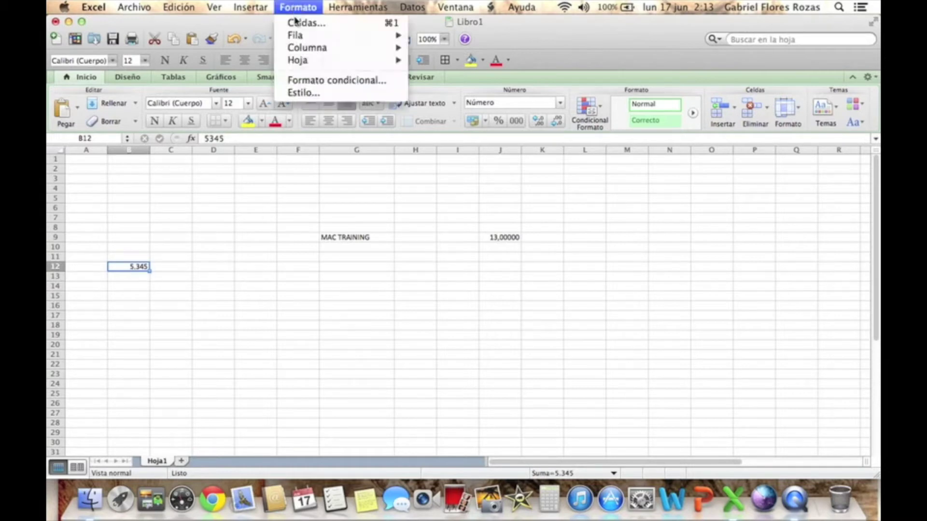
left_click(299, 23)
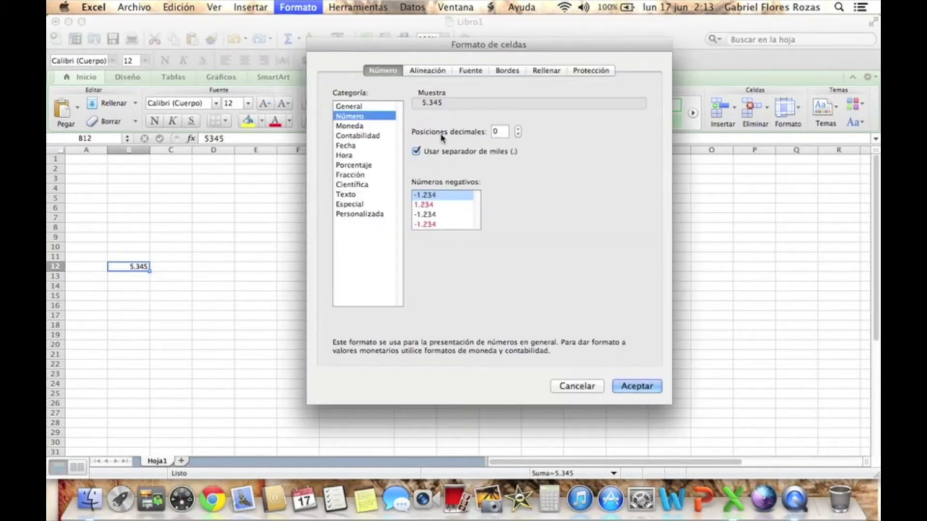
left_click(518, 129)
left_click(518, 129)
left_click(518, 129)
left_click(518, 129)
left_click(518, 129)
left_click(518, 129)
left_click(645, 386)
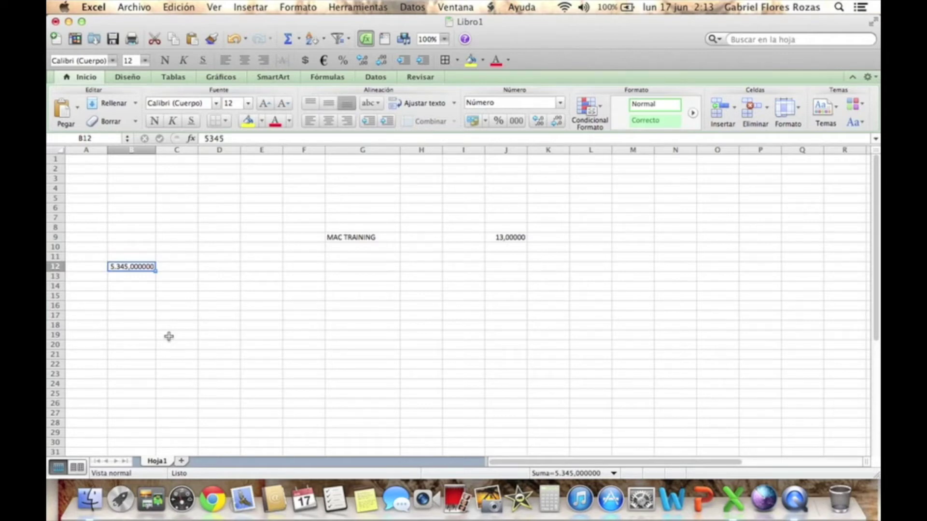
- Set B12's number format to 0 decimal places without the thousands separator and apply it
left_click(300, 9)
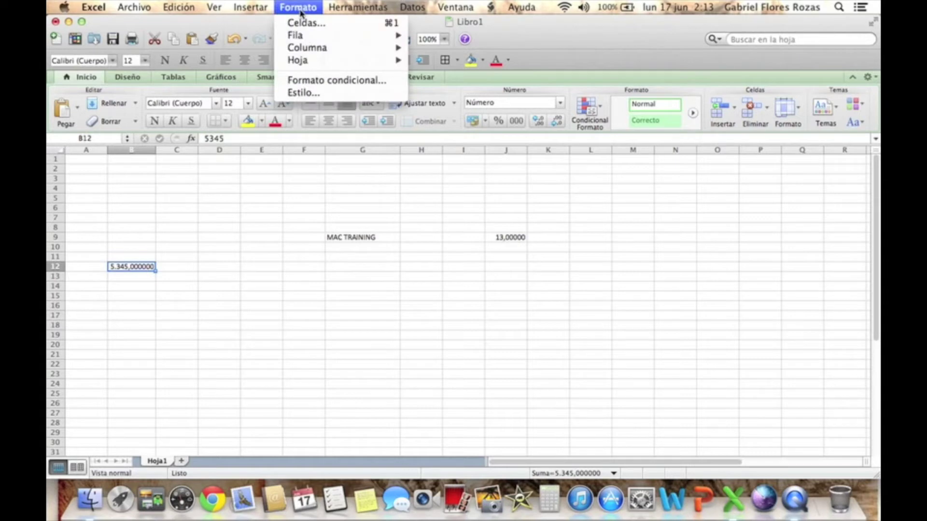
left_click(305, 23)
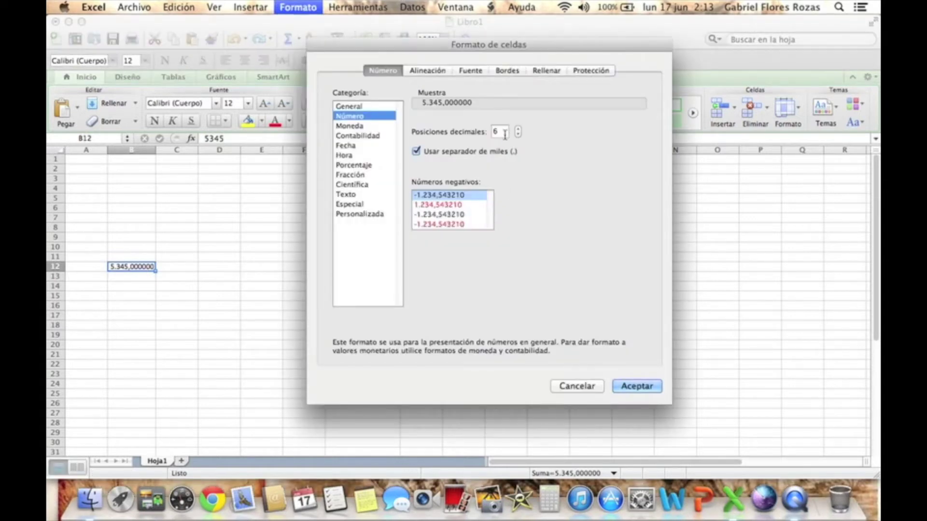
left_click(518, 135)
left_click(518, 135)
left_click(518, 135)
left_click(518, 135)
left_click(518, 135)
left_click(518, 135)
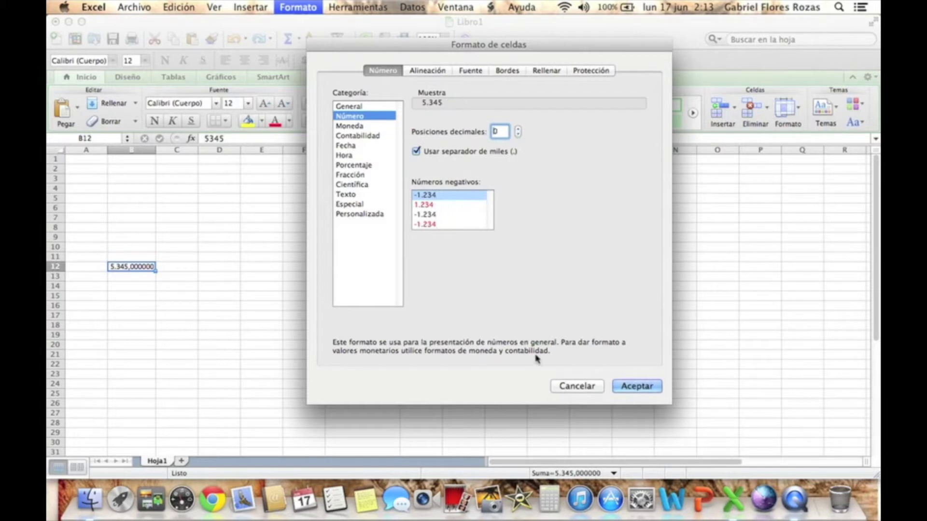
left_click(416, 153)
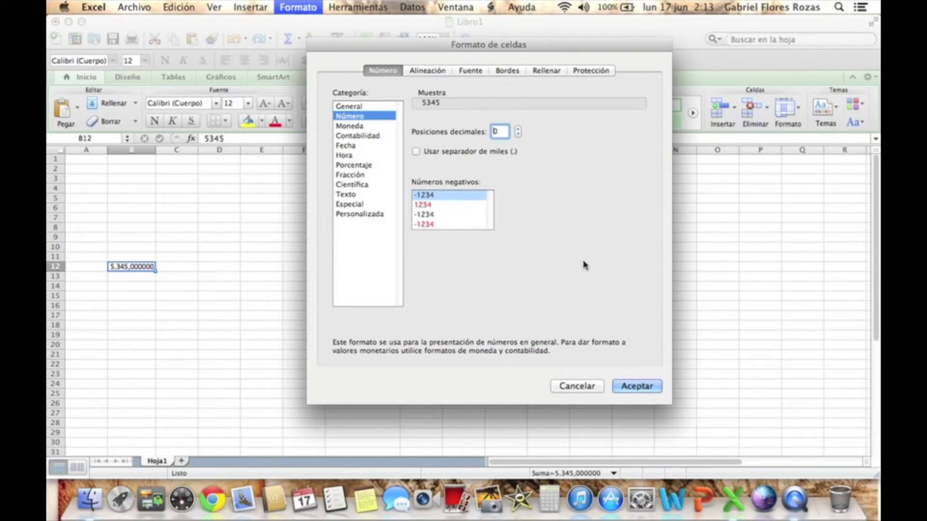
left_click(635, 387)
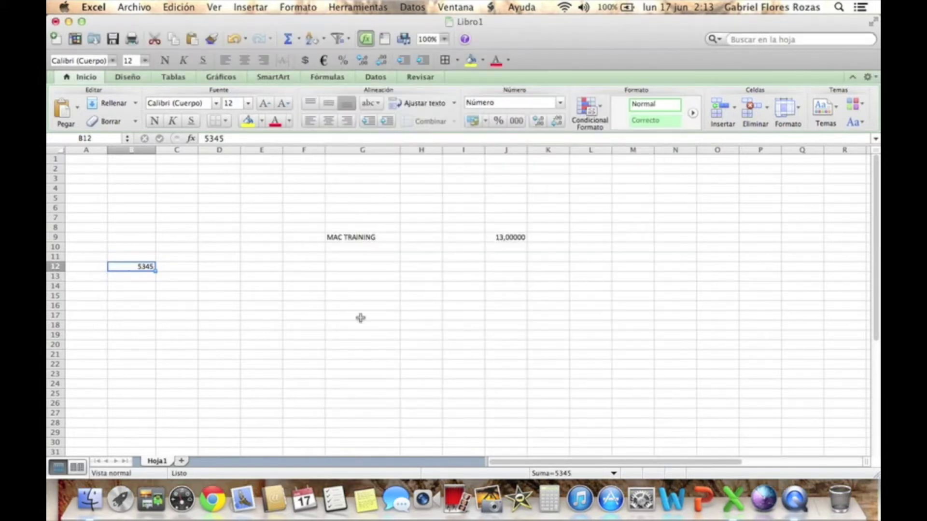
- Open the cell formatting options for B12 and choose the Moneda category
left_click(300, 8)
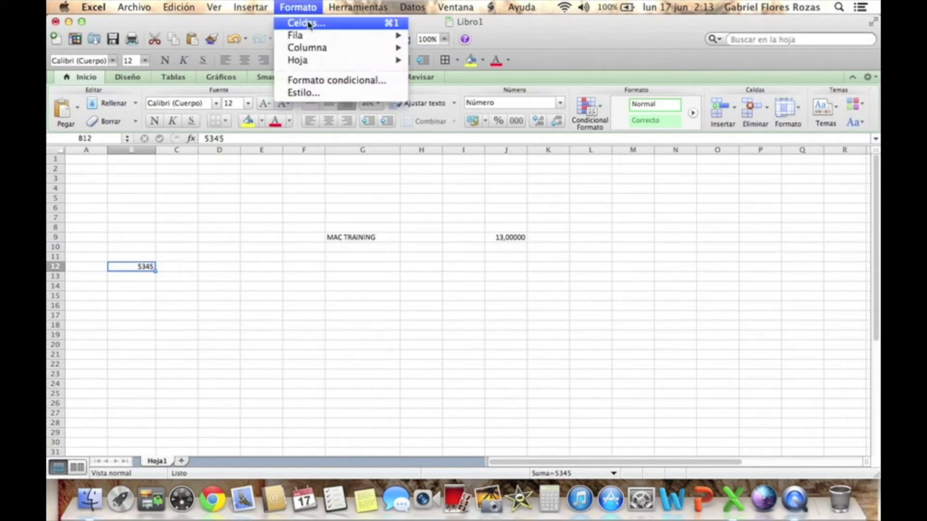
left_click(307, 24)
left_click_drag(371, 59, 345, 53)
left_click(322, 121)
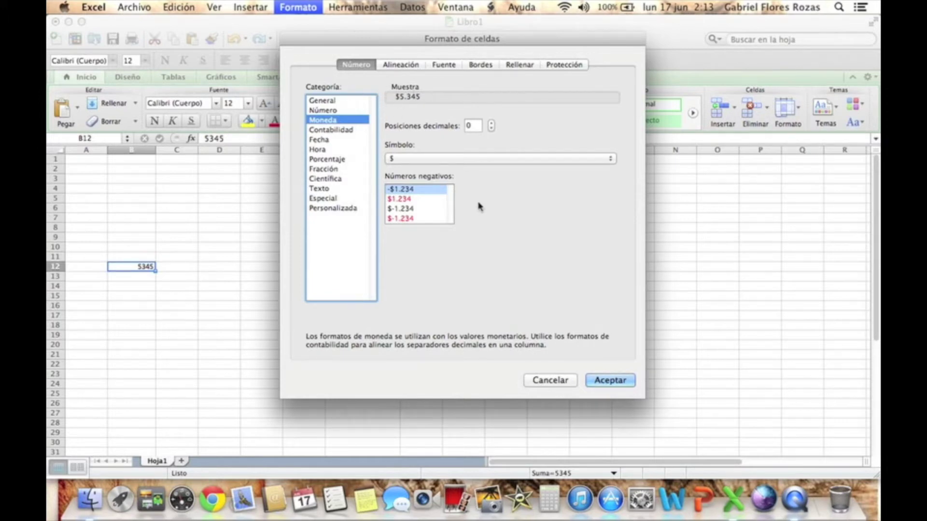
- Examine the full list of currency symbols offered for the Moneda format, from the dollar variants to the currency codes
left_click(404, 160)
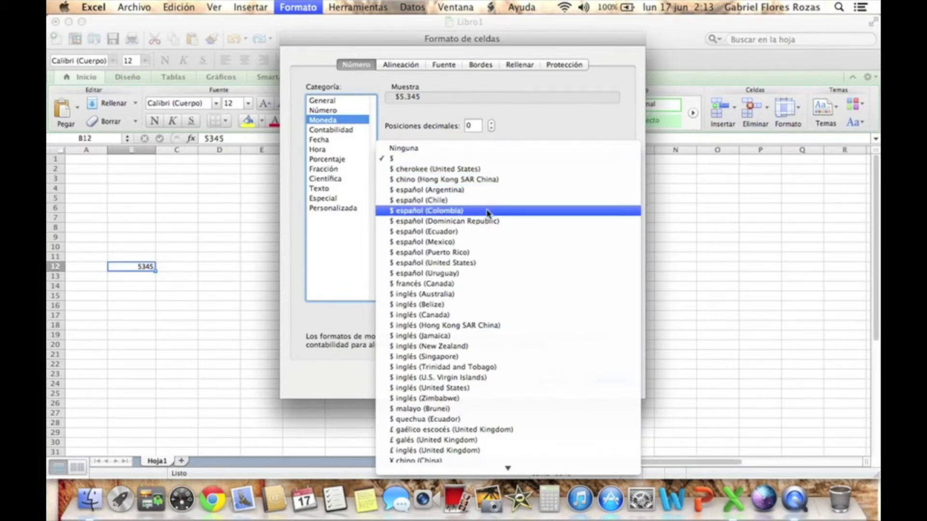
scroll(492, 321, "down", 3)
scroll(492, 326, "down", 5)
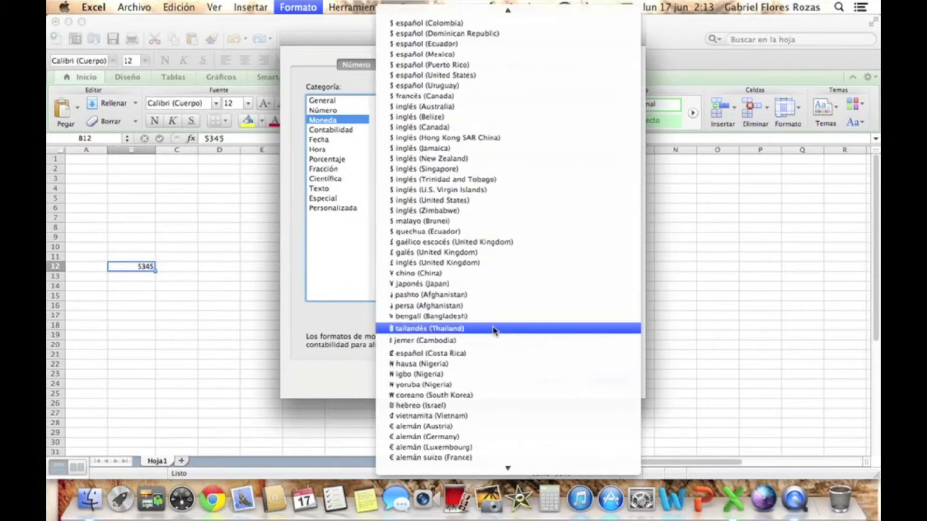
scroll(494, 330, "down", 5)
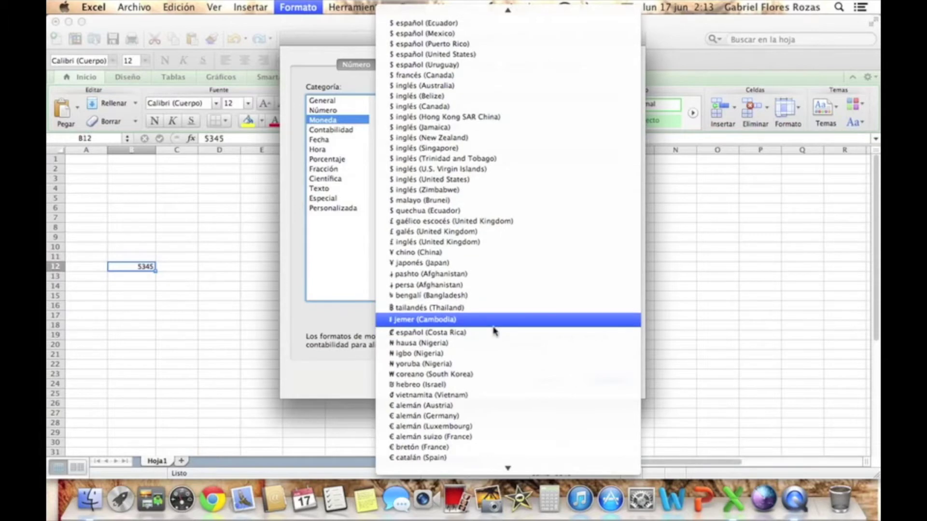
scroll(494, 330, "down", 2)
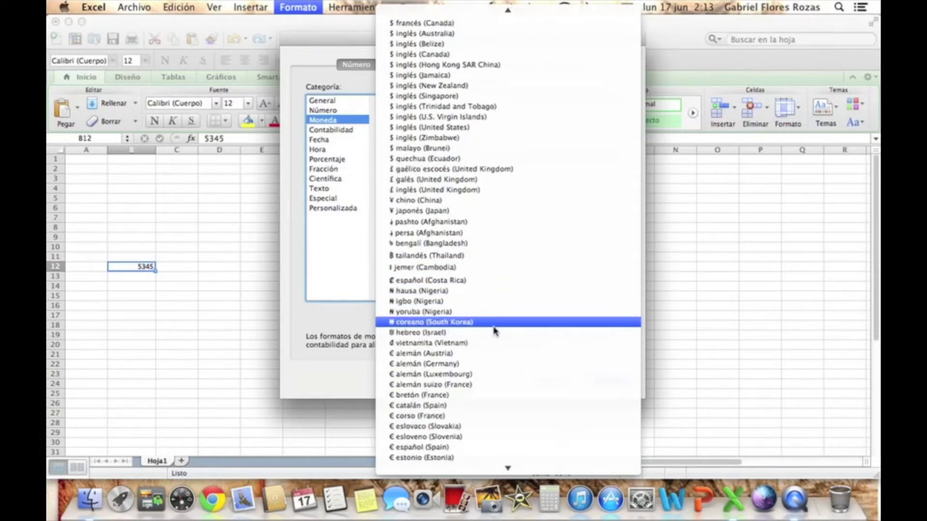
scroll(494, 331, "down", 5)
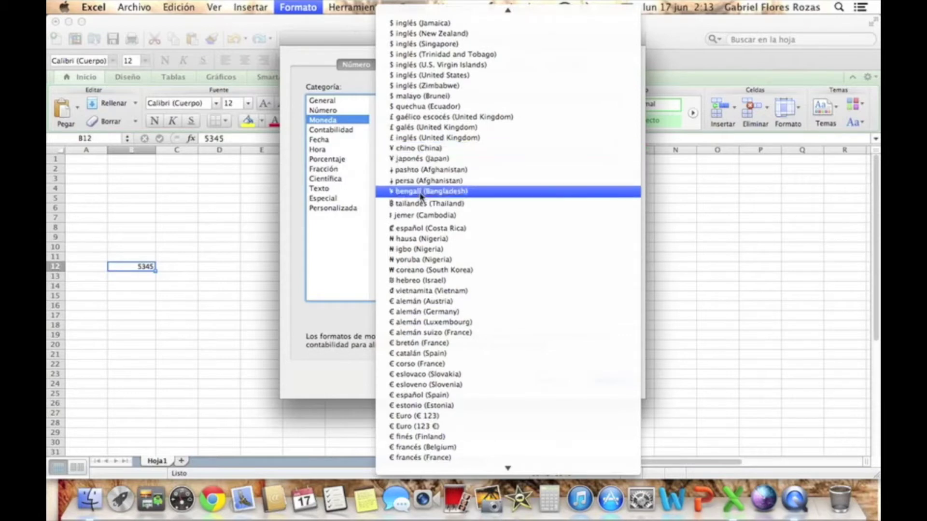
scroll(459, 285, "down", 8)
scroll(459, 284, "down", 8)
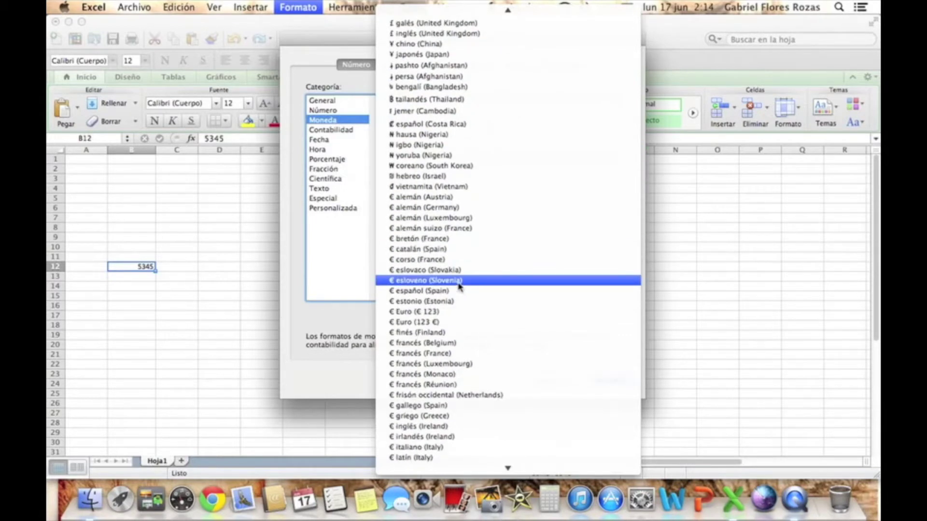
scroll(440, 288, "down", 15)
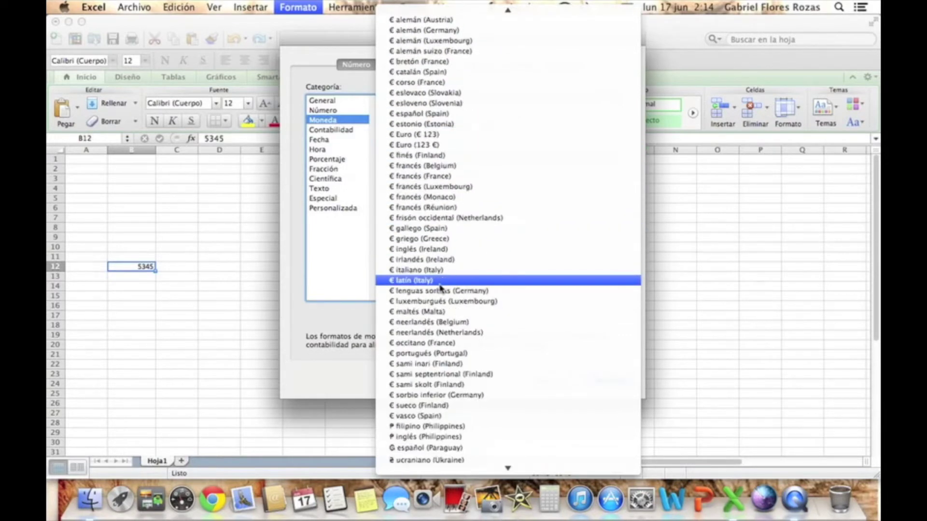
scroll(443, 294, "down", 20)
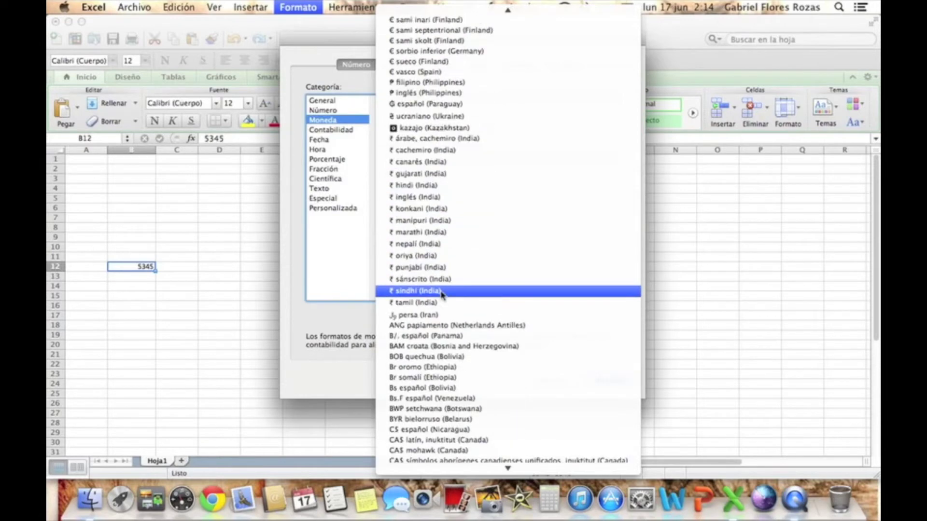
scroll(525, 348, "down", 20)
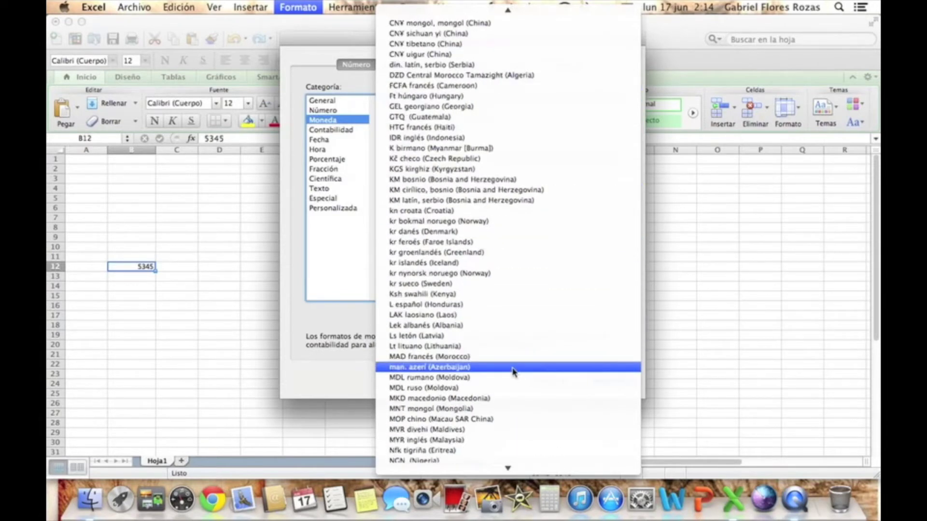
scroll(513, 374, "down", 20)
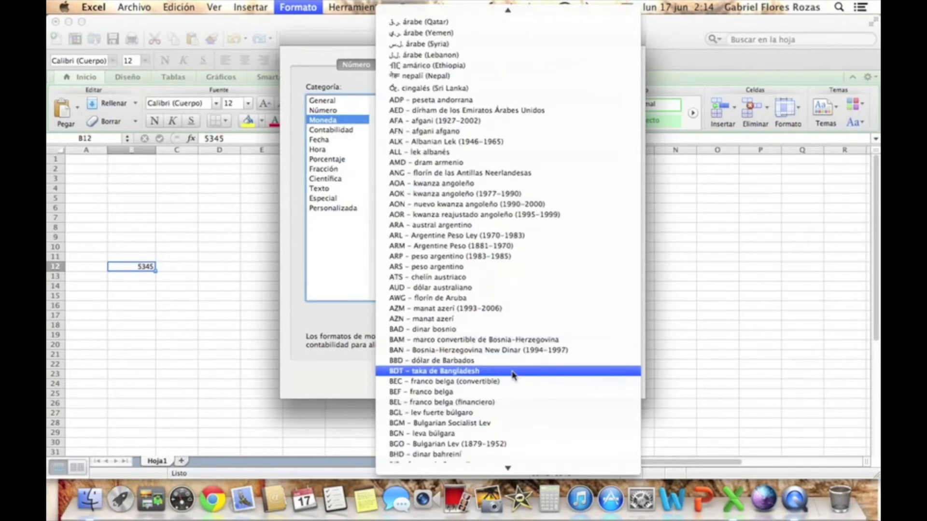
scroll(513, 375, "down", 20)
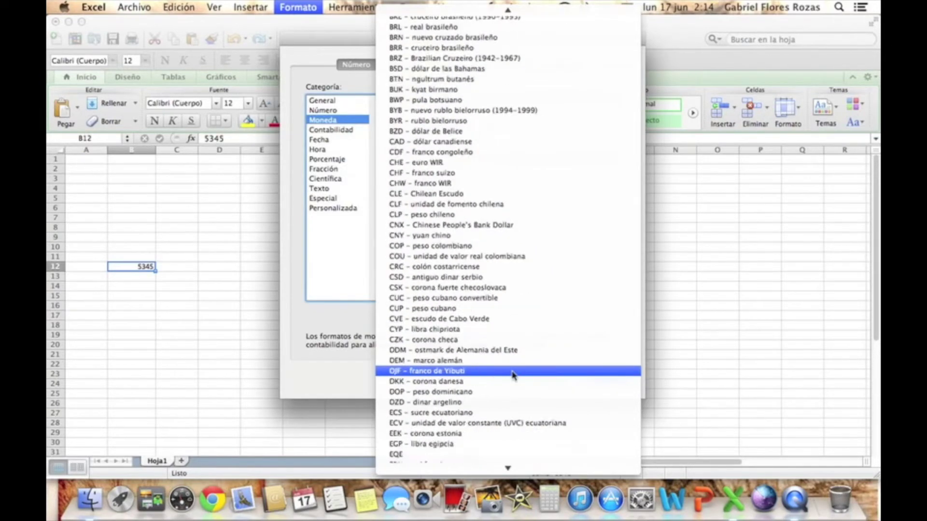
scroll(513, 375, "down", 20)
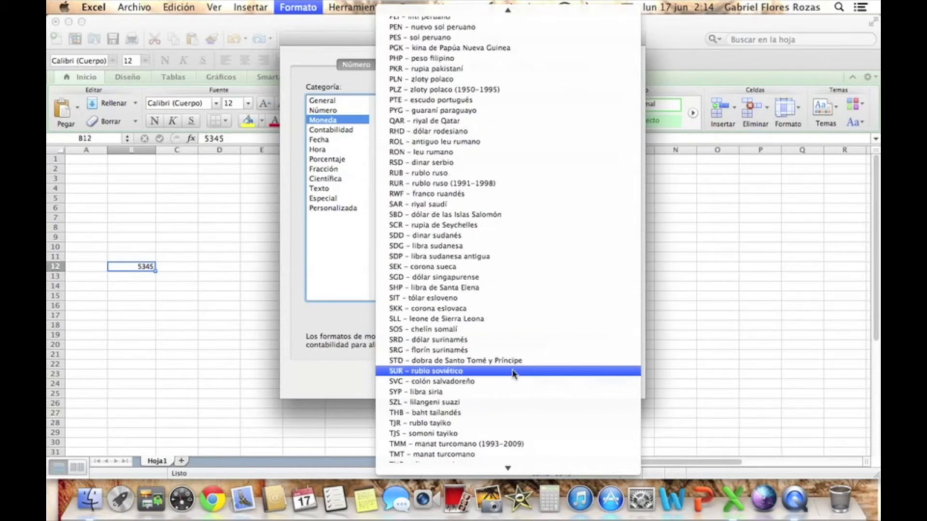
scroll(513, 375, "down", 20)
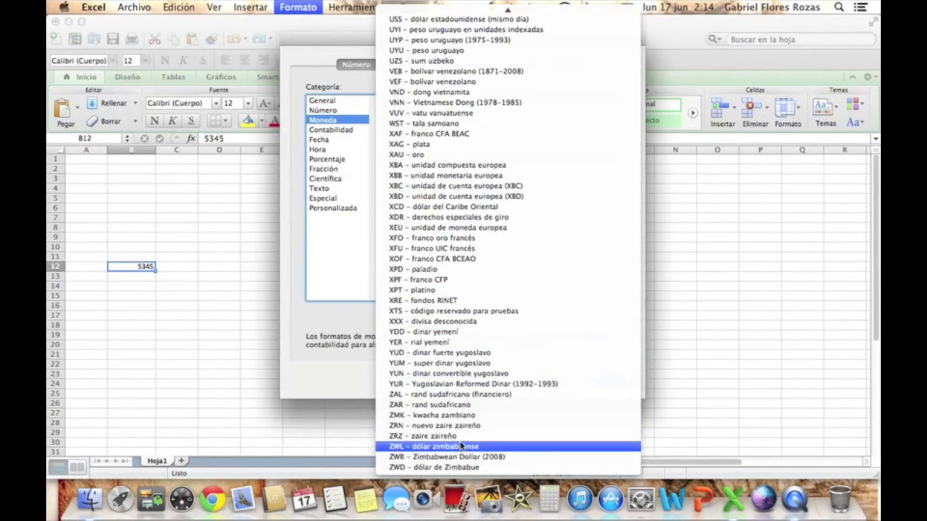
scroll(466, 296, "up", 15)
scroll(467, 296, "up", 20)
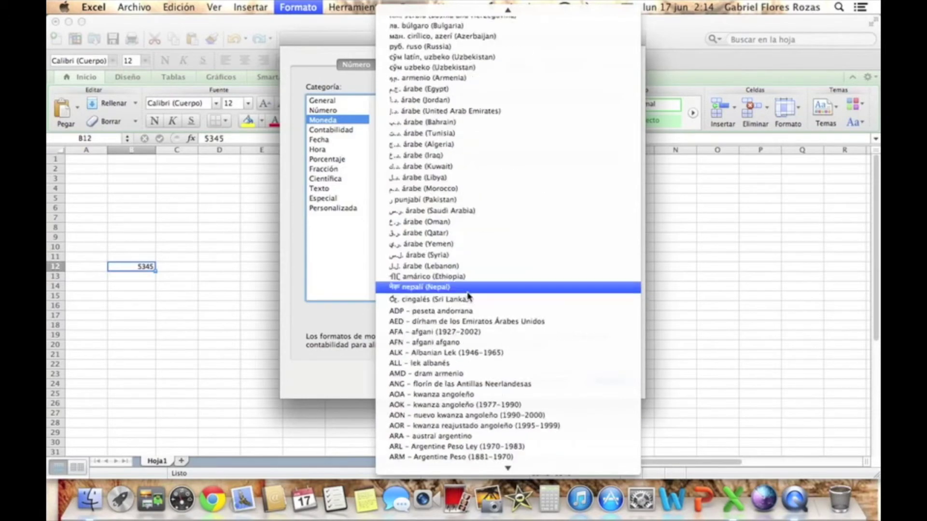
scroll(468, 295, "up", 20)
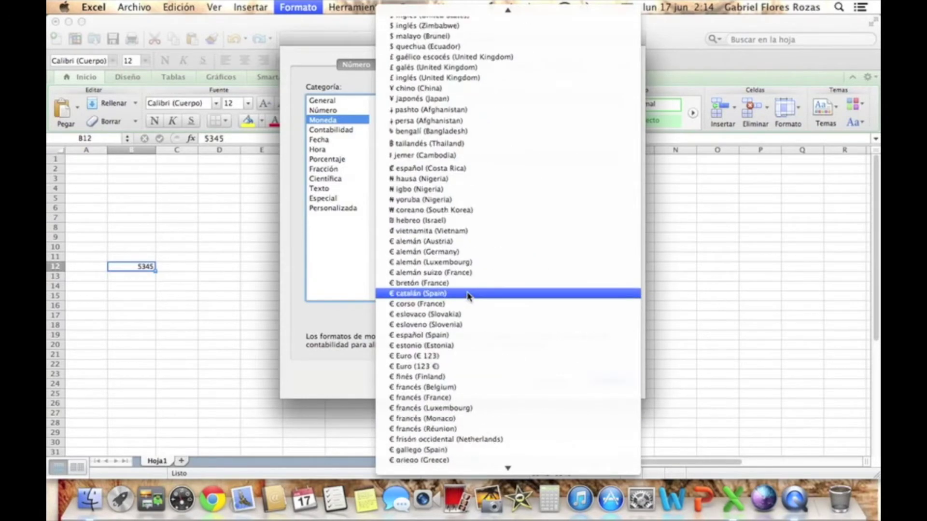
scroll(468, 295, "up", 10)
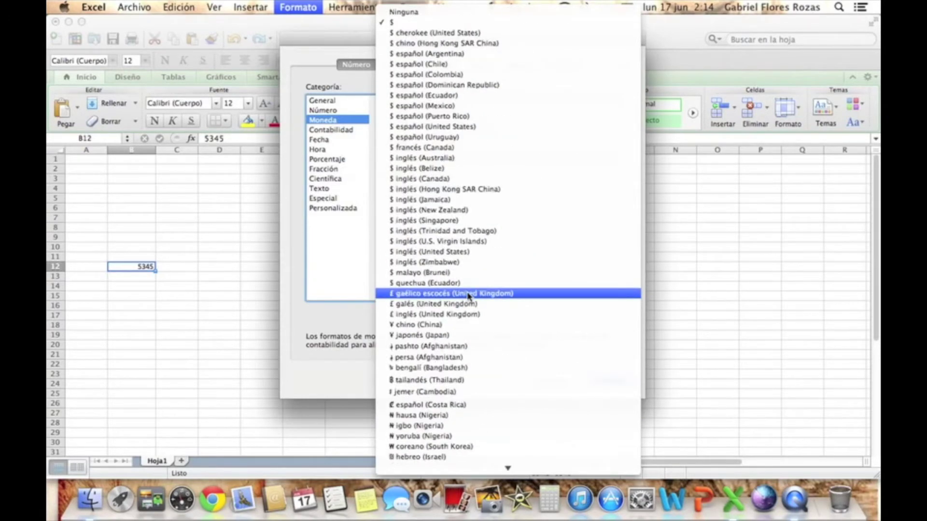
- Apply the $ español (Chile) currency symbol to B12 and undo the format change
left_click(418, 68)
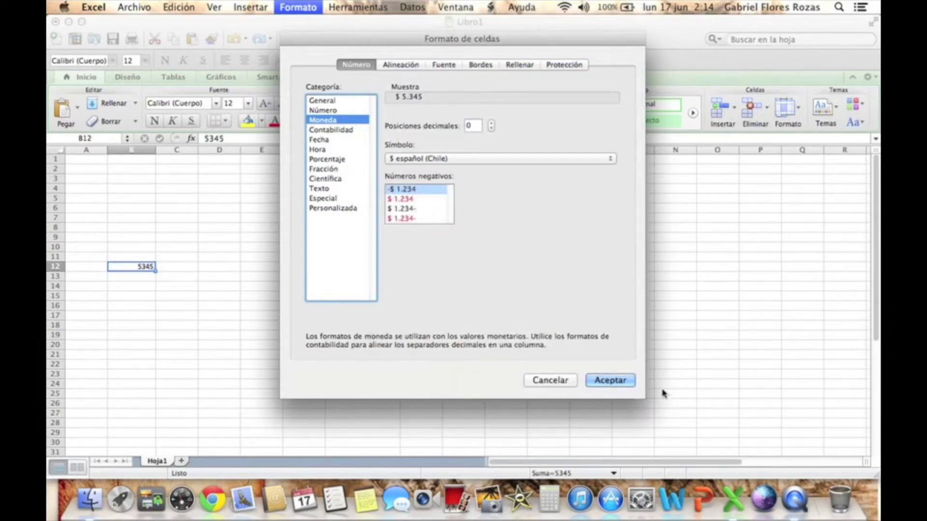
left_click(612, 380)
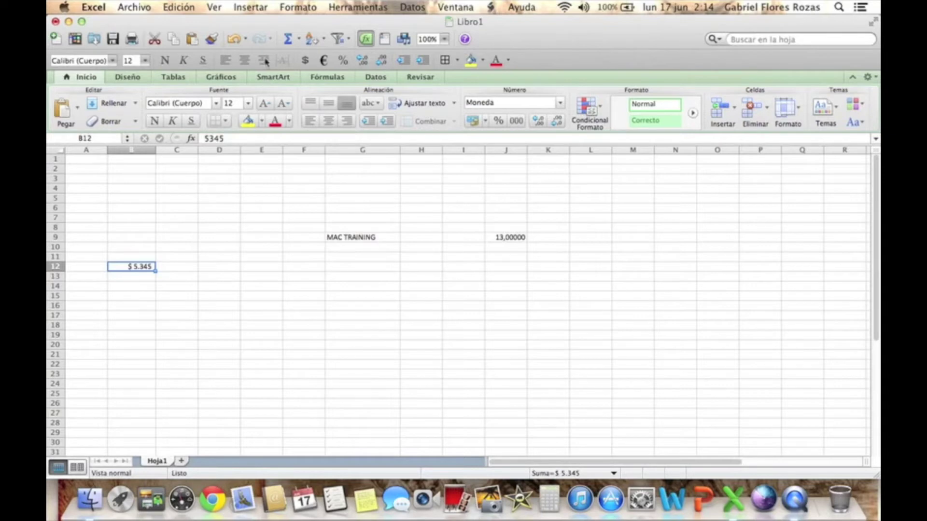
left_click(236, 41)
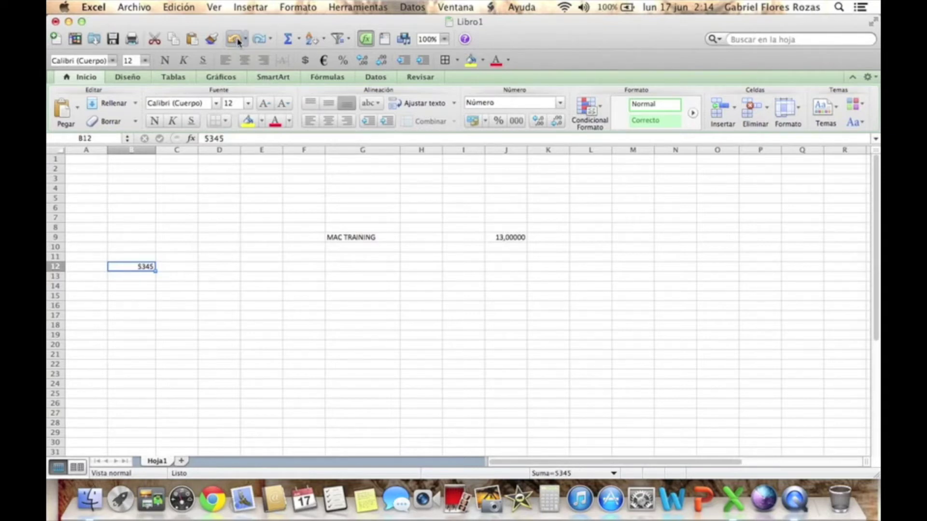
- Choose the Contabilidad category in B12's cell format, check the currency symbol list and set the symbol to Ninguna
left_click(294, 7)
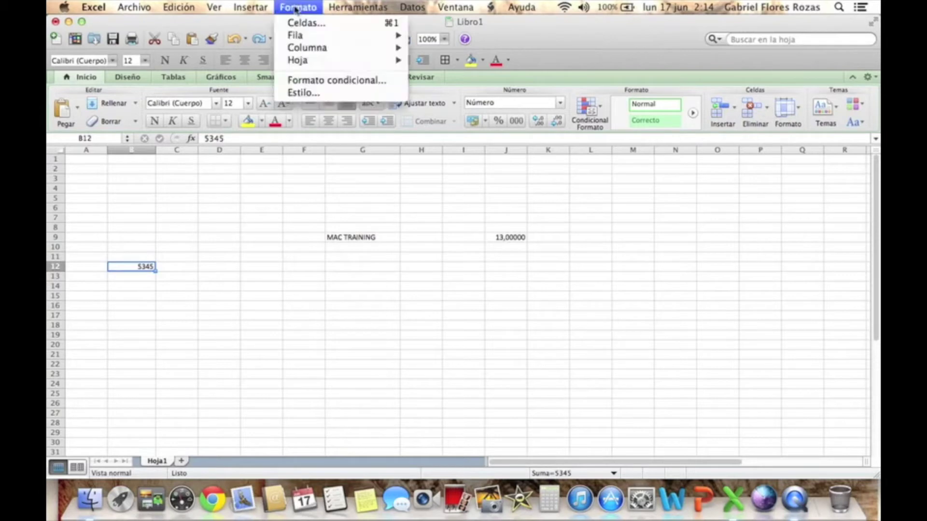
left_click(309, 30)
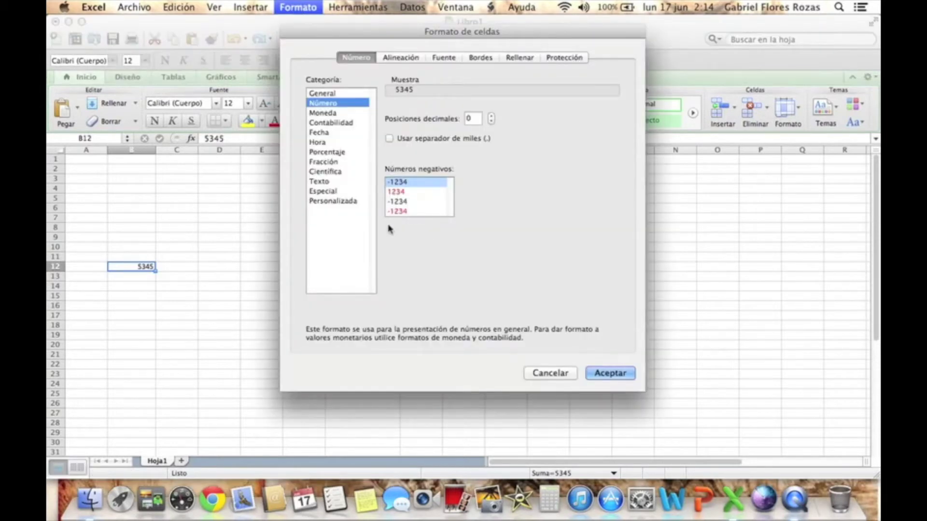
left_click(334, 114)
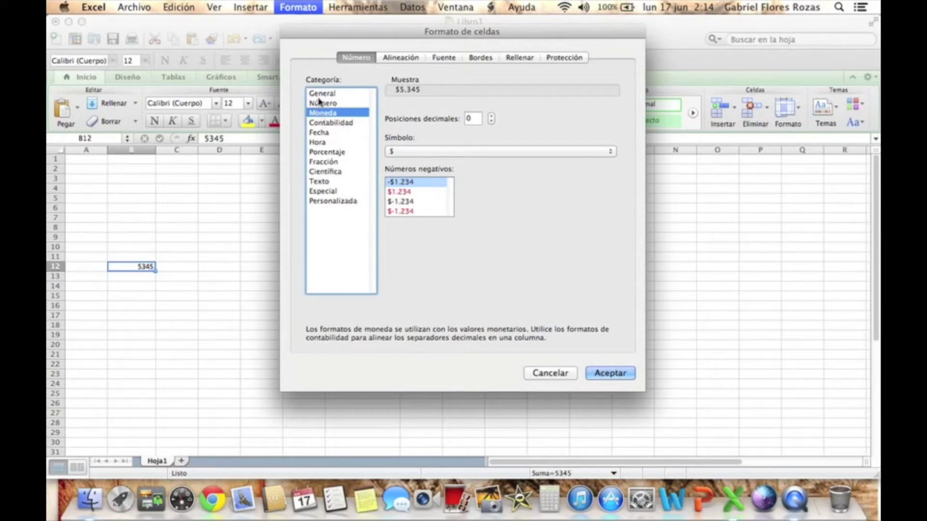
left_click(338, 124)
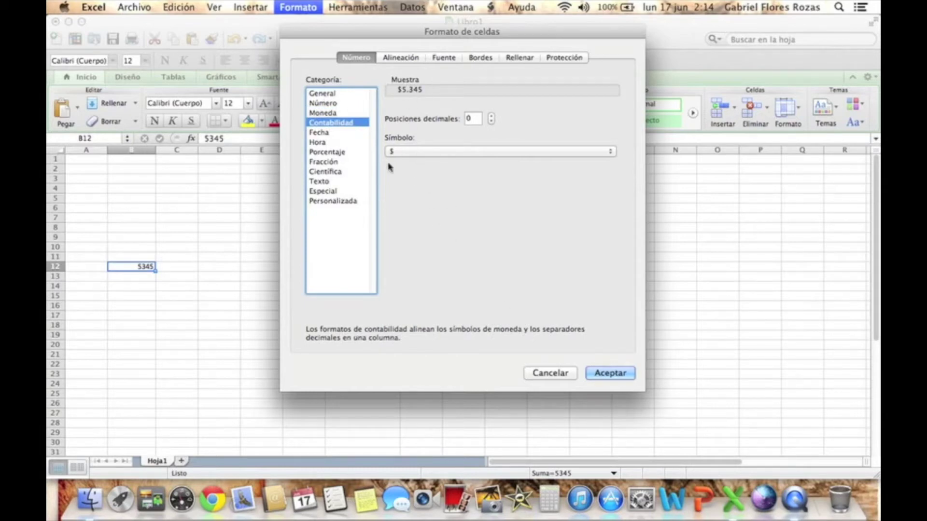
left_click(405, 152)
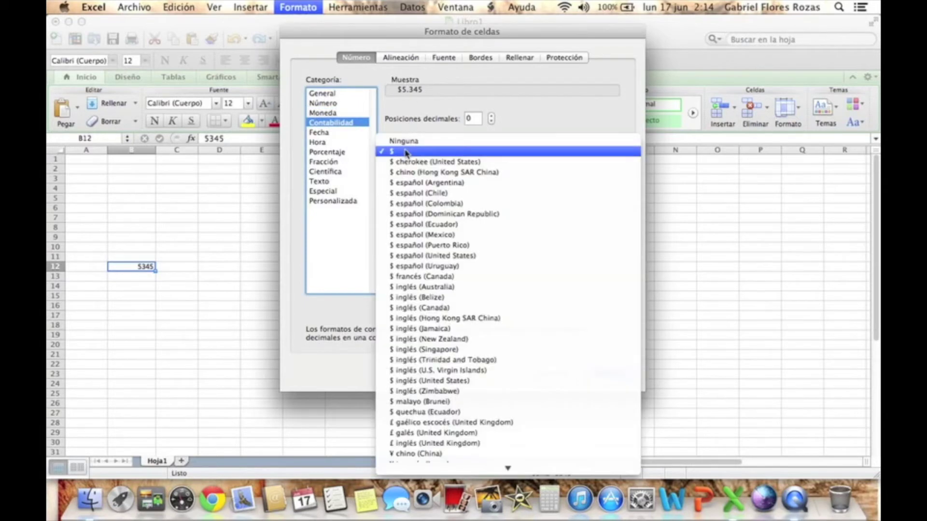
left_click(577, 119)
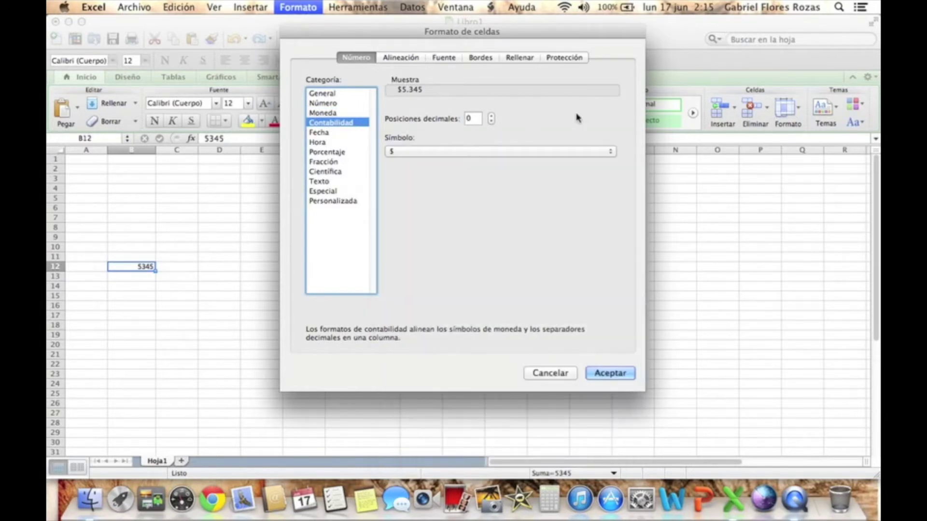
left_click(418, 152)
left_click(406, 141)
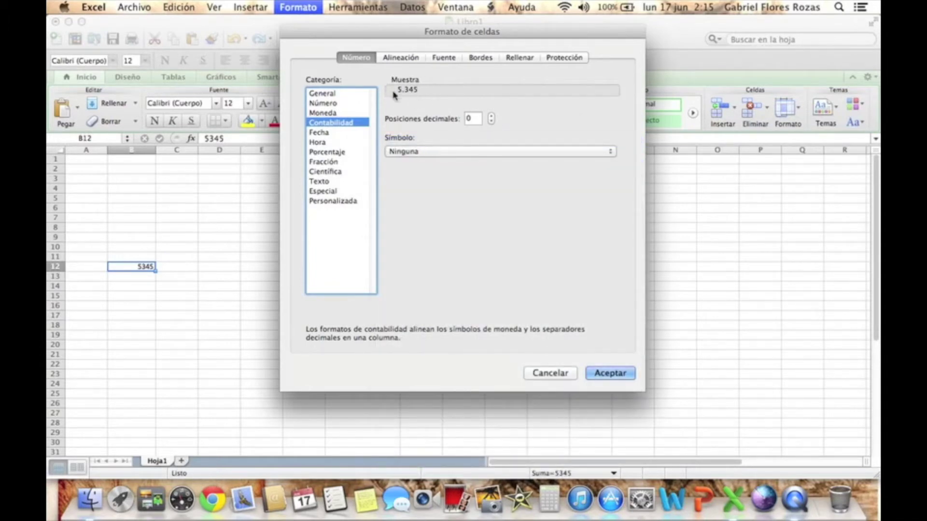
- Apply the Contabilidad format with the $ español (Chile) symbol to B12 and undo the format change
left_click(437, 152)
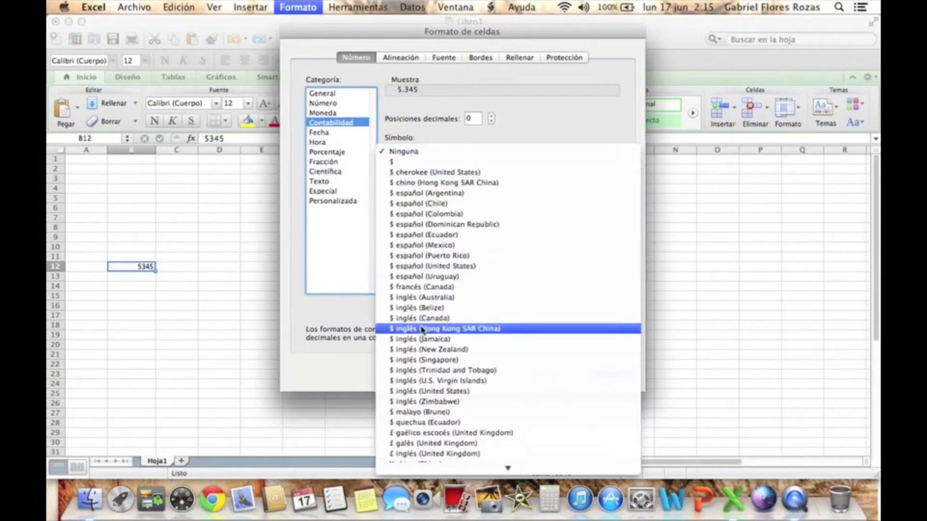
scroll(429, 369, "down", 1)
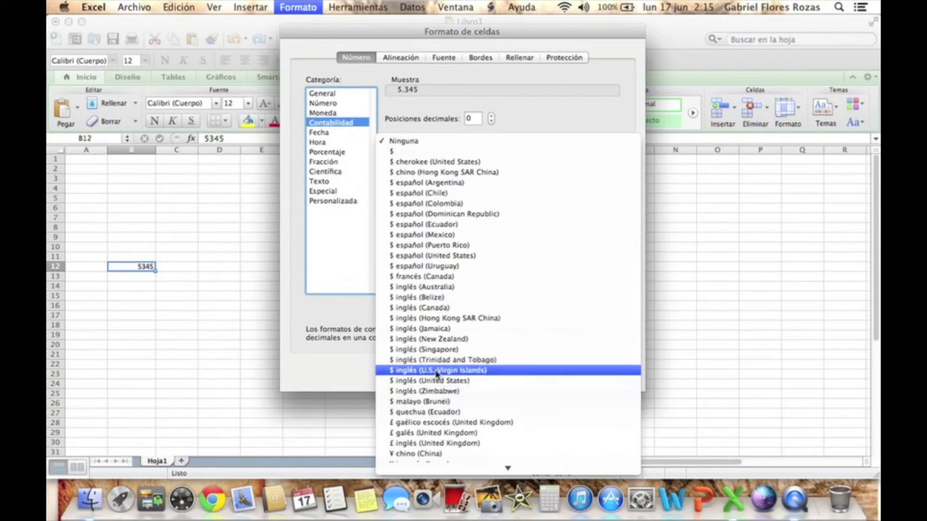
left_click(431, 194)
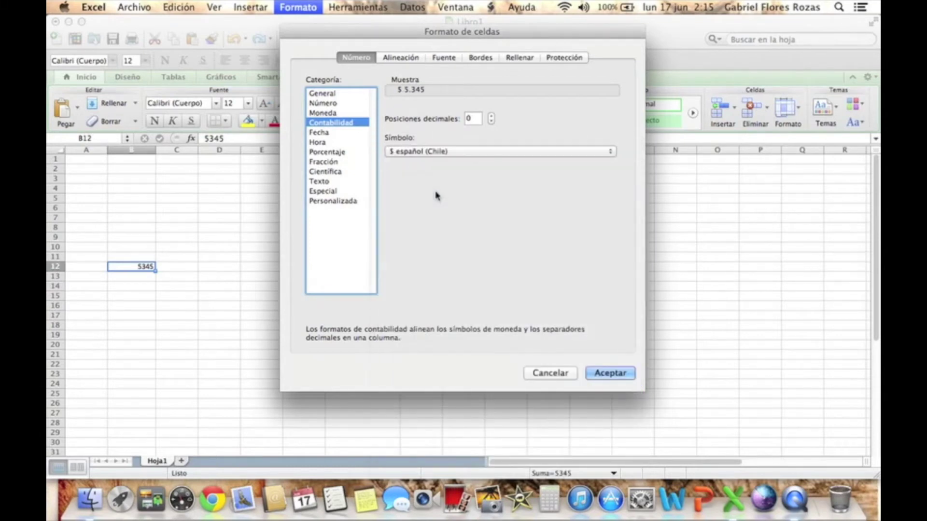
left_click(611, 374)
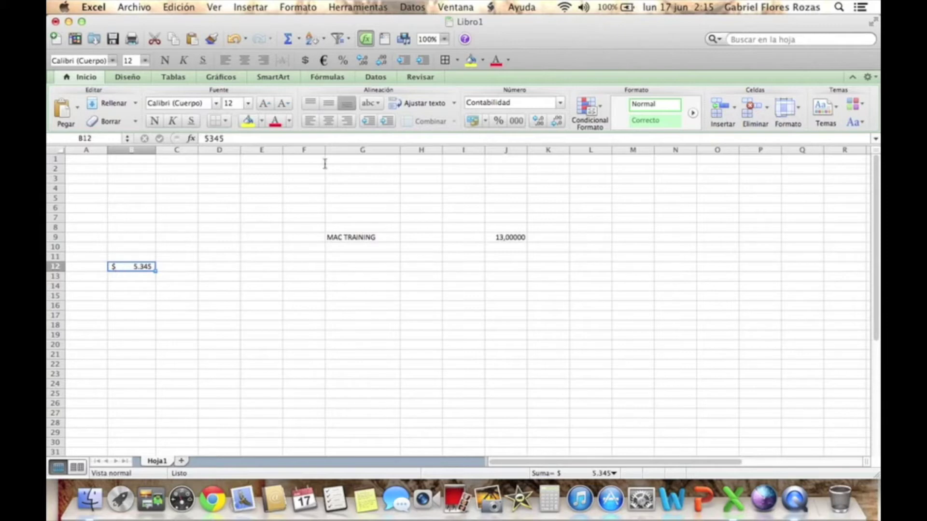
left_click(236, 40)
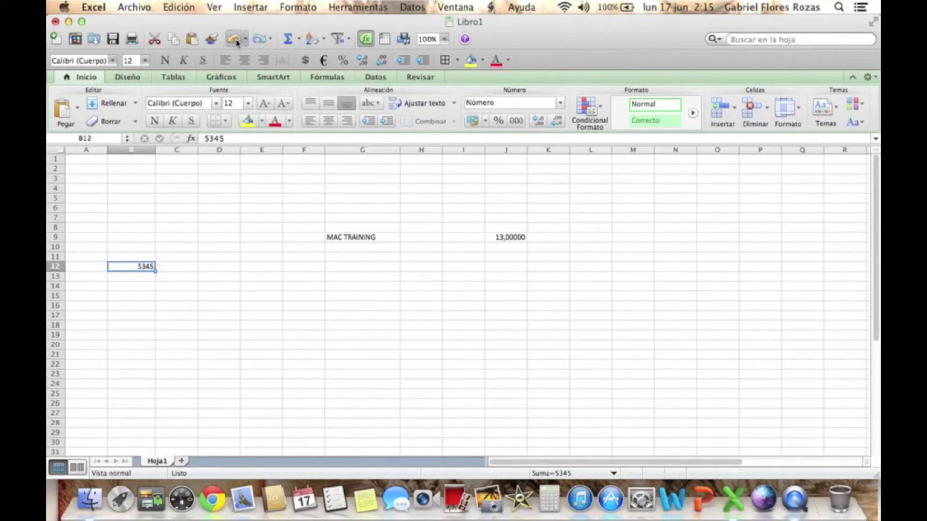
left_click(313, 9)
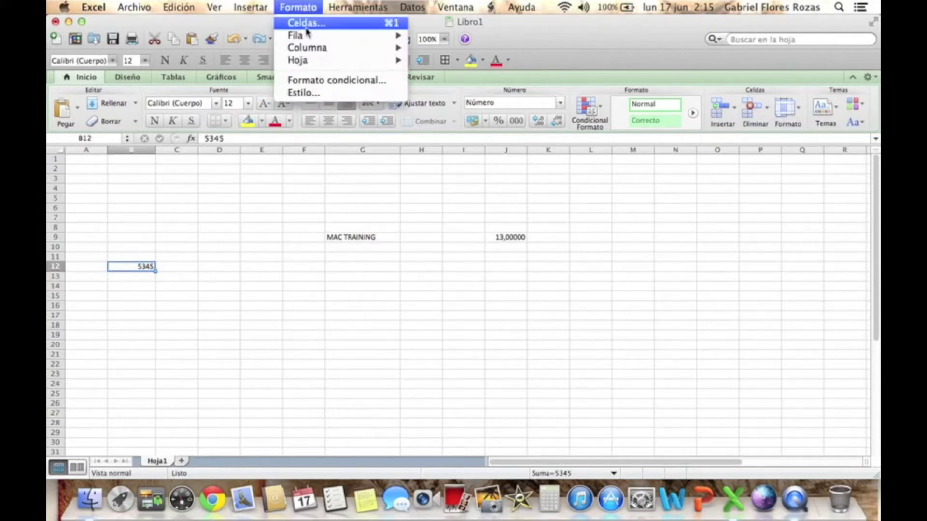
left_click(309, 24)
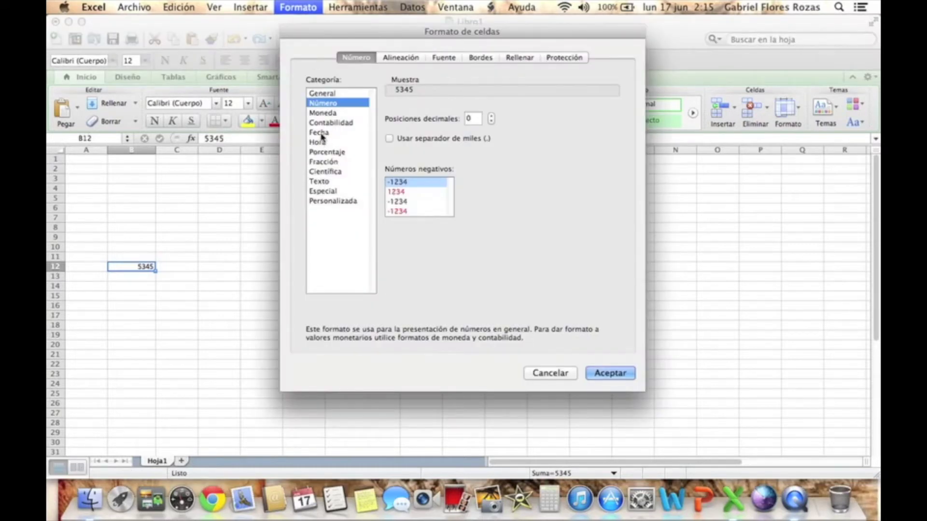
left_click(337, 134)
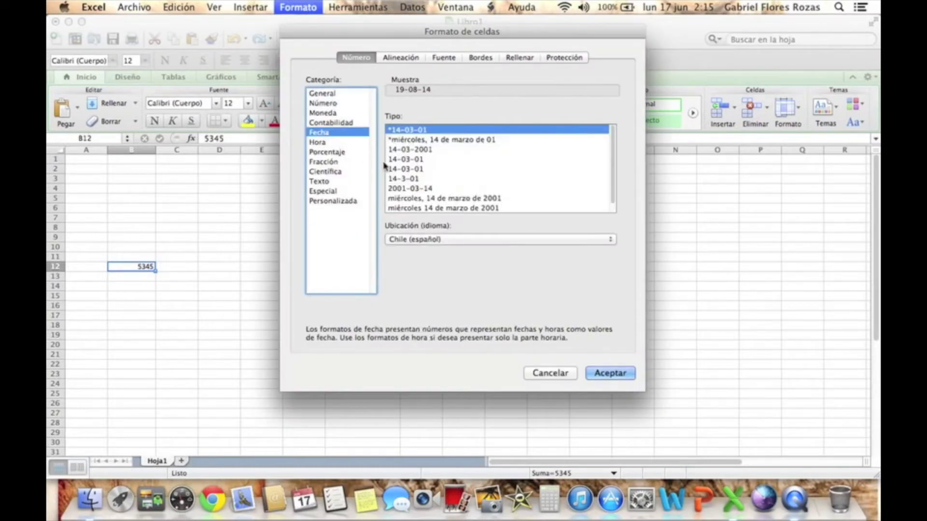
left_click(548, 376)
- Enter the date 17/06/2013 in cell B15
left_click(131, 297)
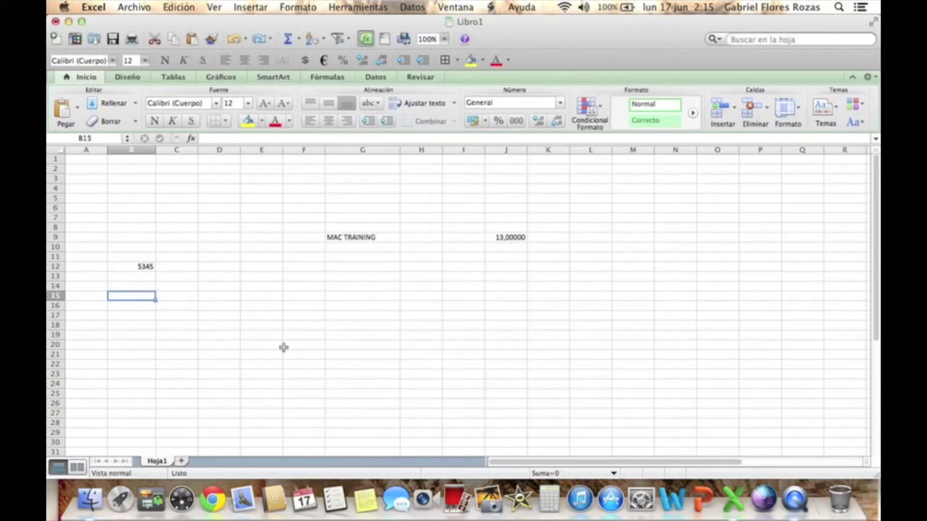
type("17/06")
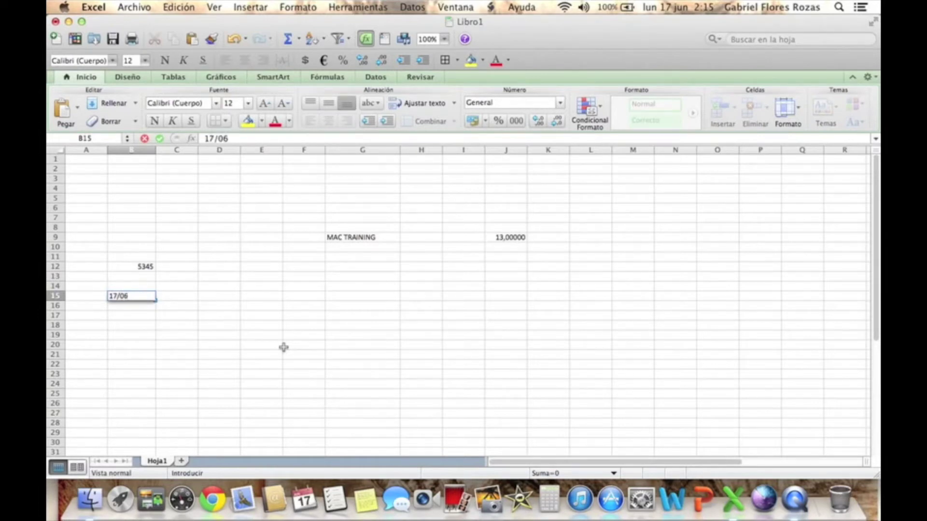
type("/2013")
key("Return")
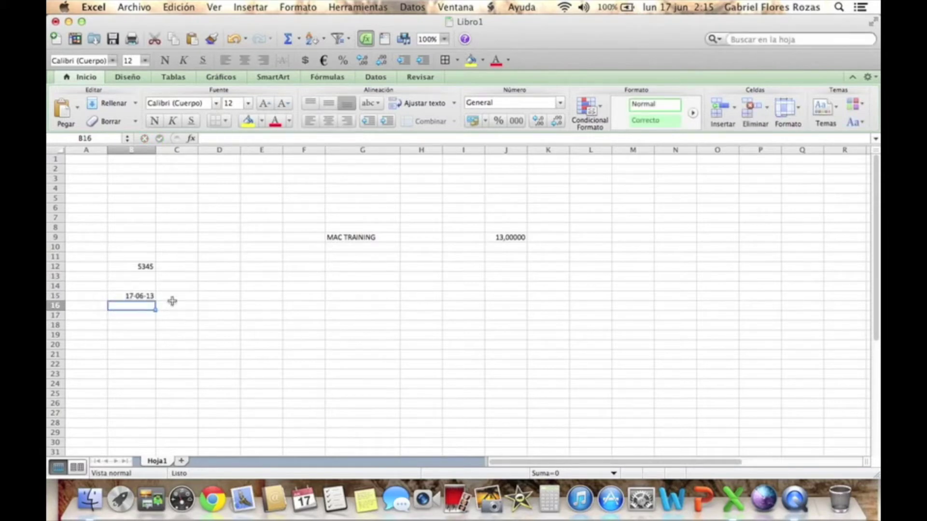
- Format the date in B15 with the Fecha type "14 de marzo de 2001" for Chile (español)
key("Up")
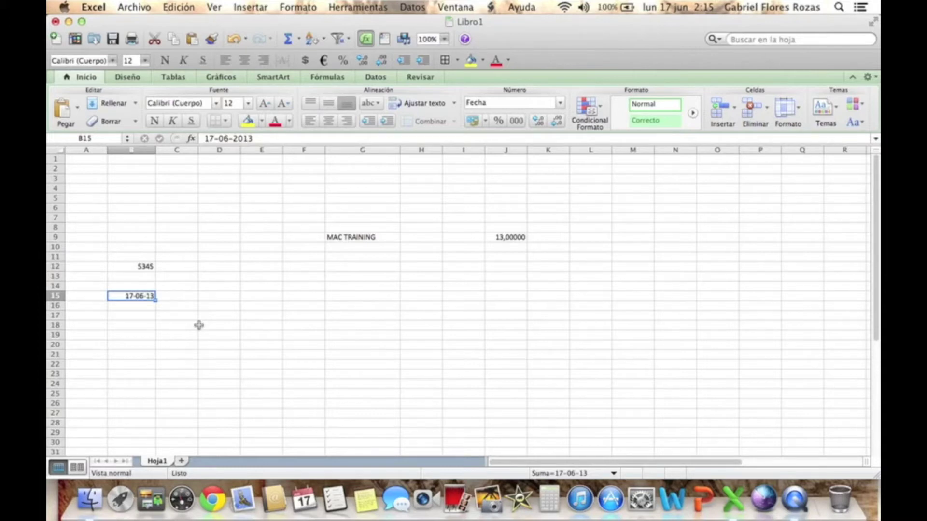
left_click(296, 8)
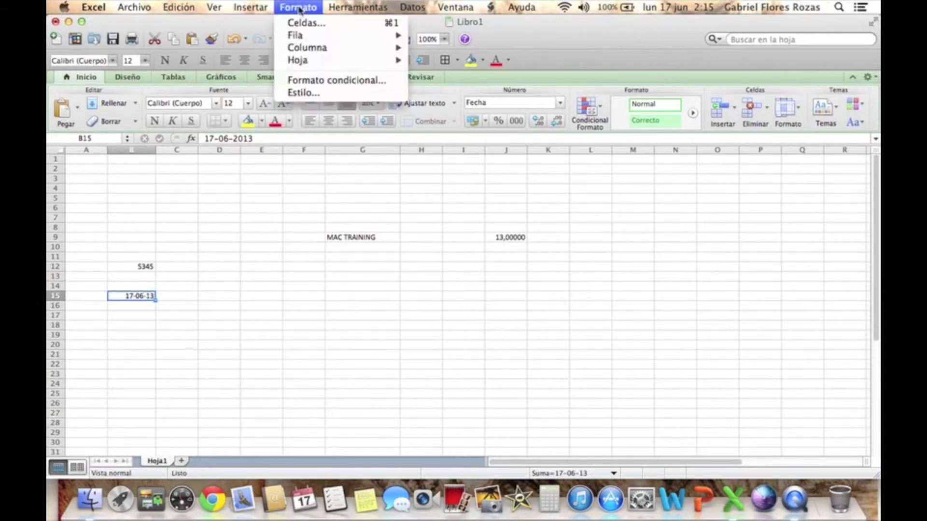
left_click(300, 23)
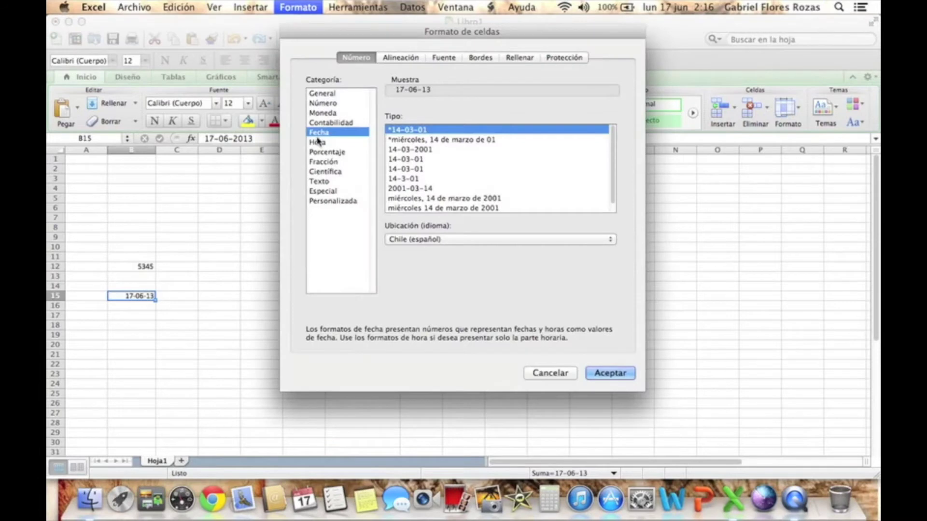
scroll(455, 200, "down", 1)
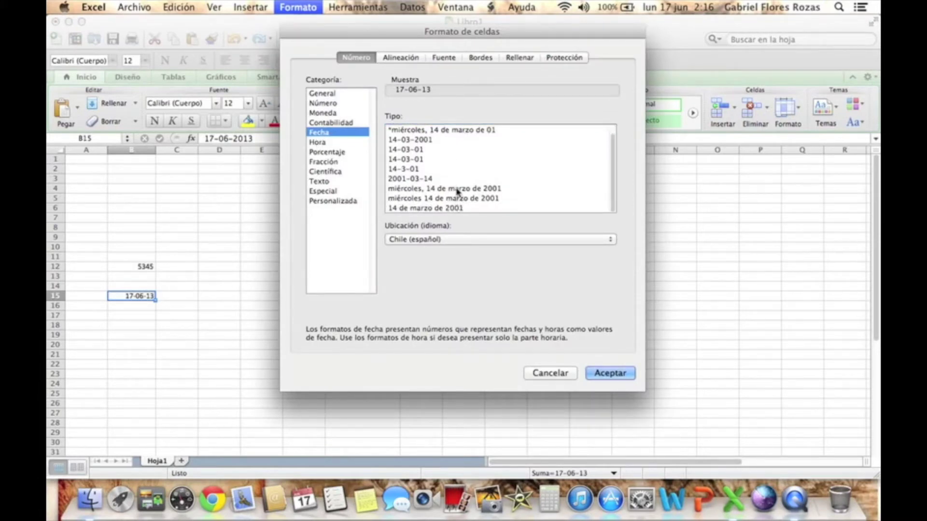
left_click(443, 209)
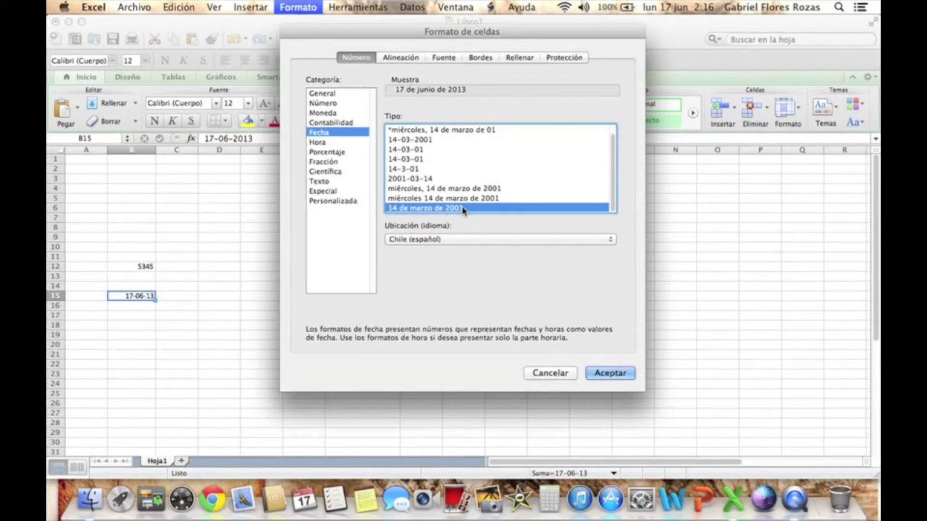
left_click(615, 374)
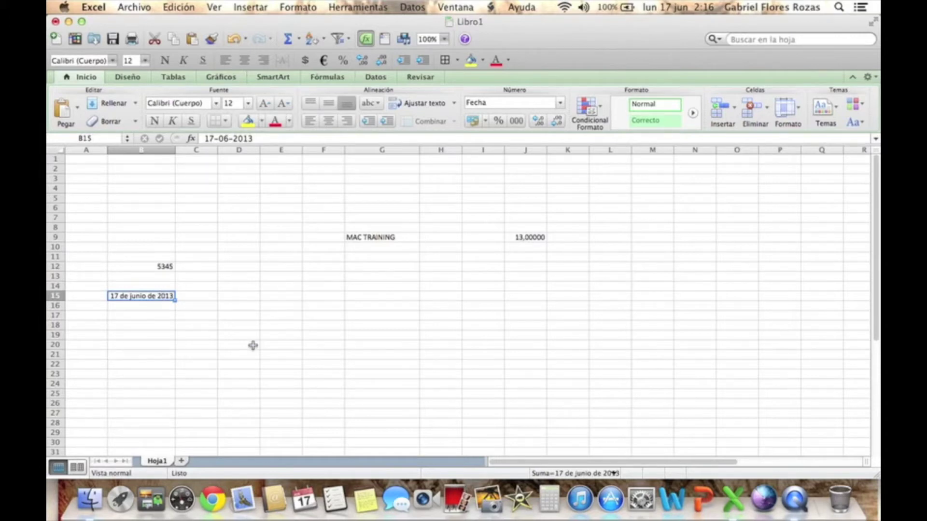
- Replace the date in B15 with 26/12/2012 and reselect the cell
type("26")
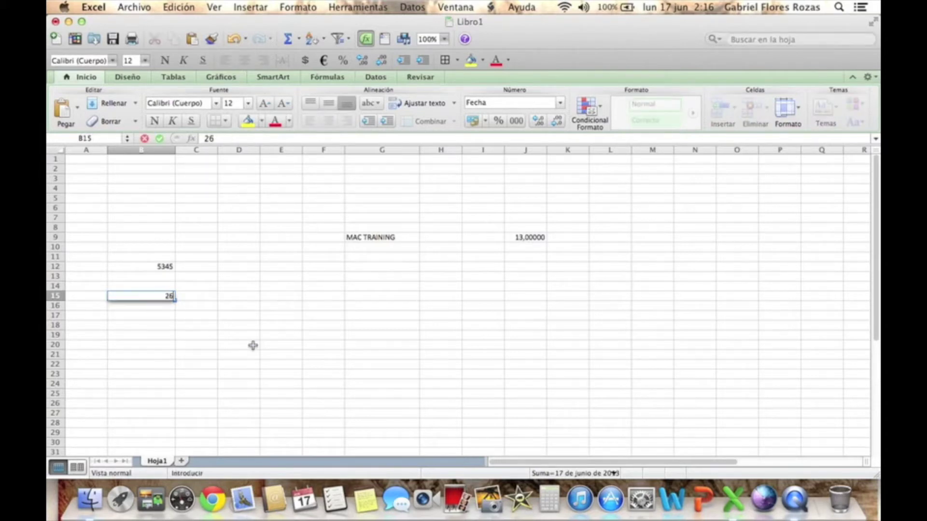
type(" /12/2012")
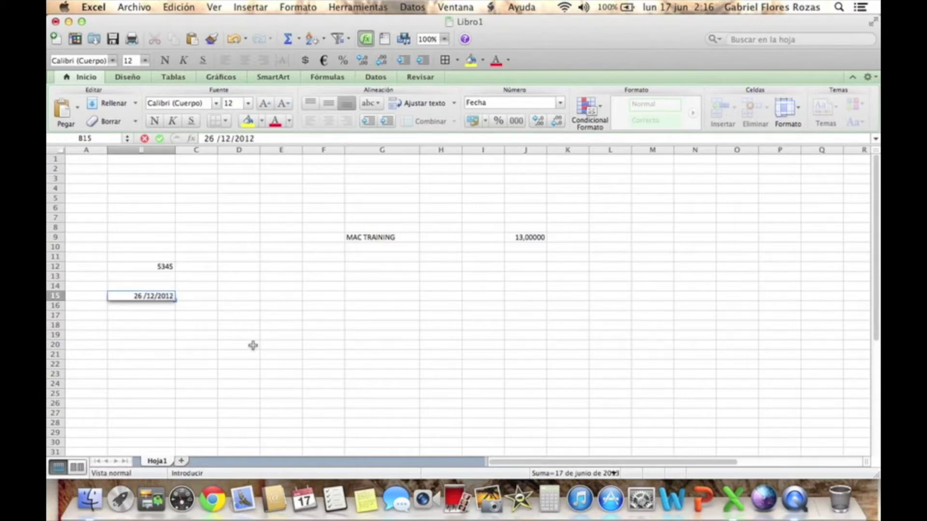
key("Return")
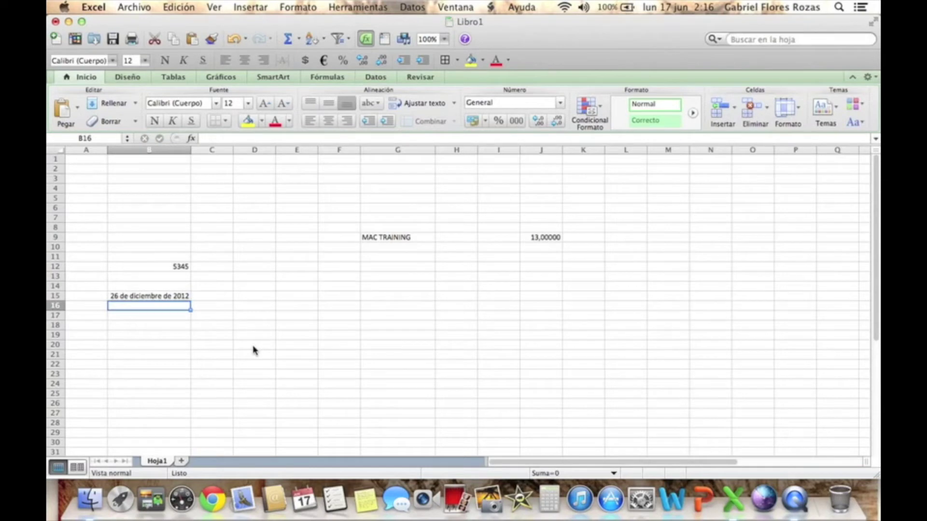
key("Up")
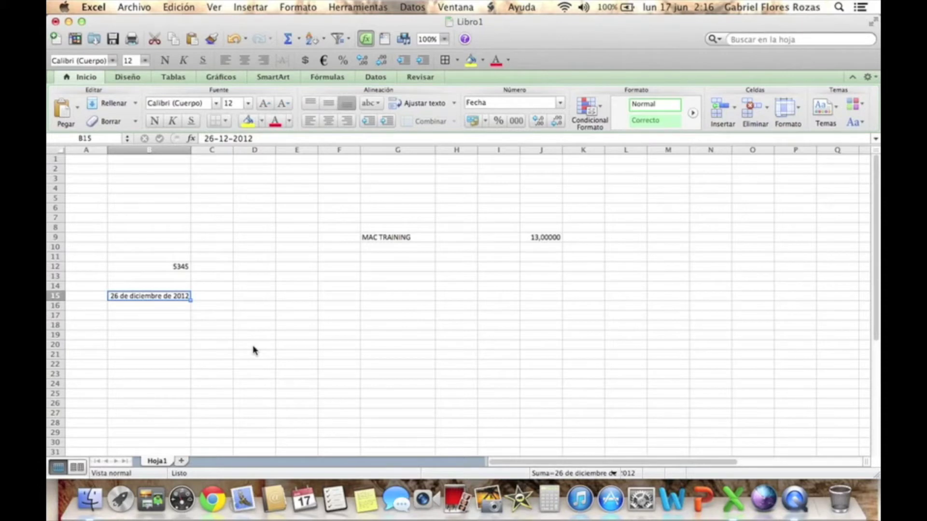
- Format cell B12 with the Hora category, using the first 13:30:55 time type
left_click(160, 267)
left_click(282, 8)
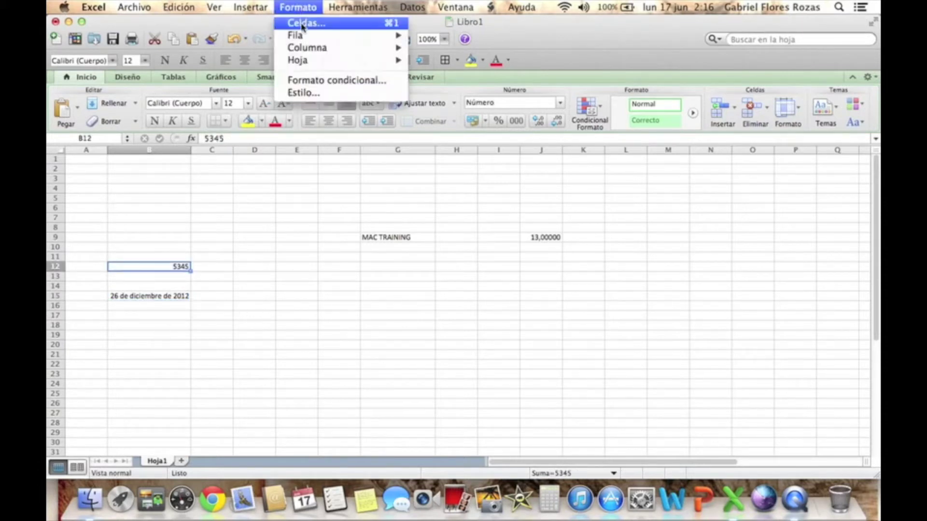
left_click(303, 24)
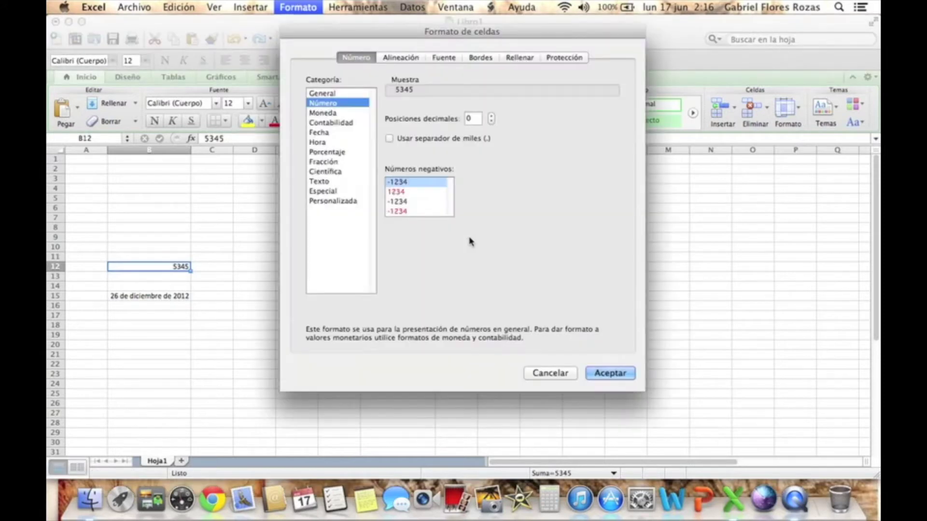
left_click(319, 143)
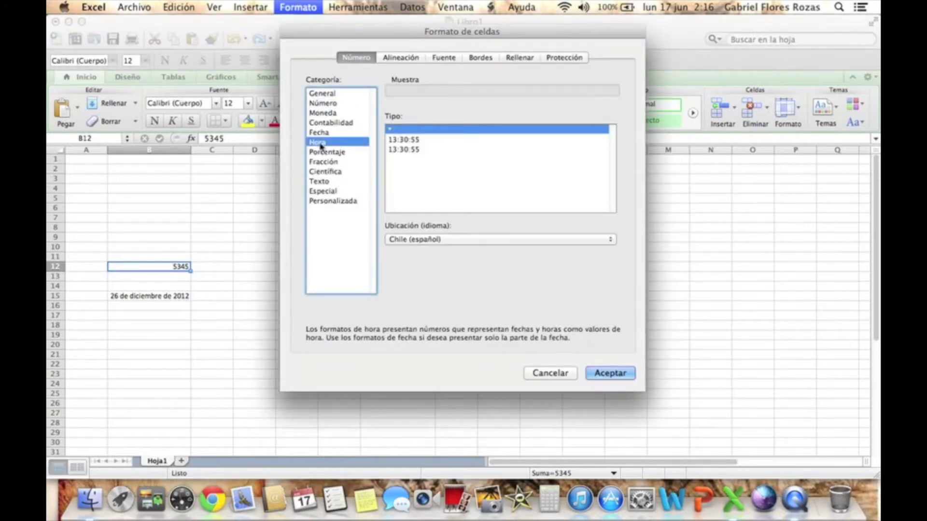
left_click(404, 139)
left_click(600, 372)
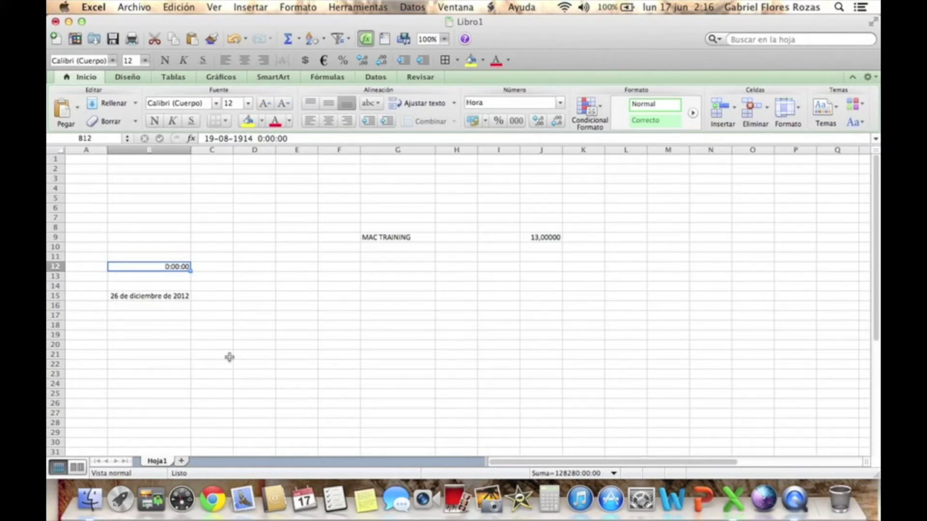
- Enter the time 02:16 in B12 and reselect the cell
type("02")
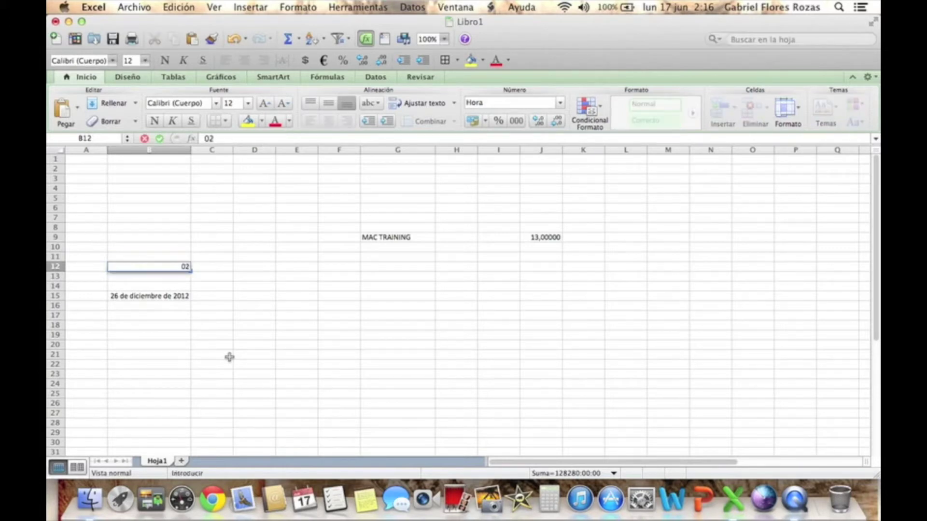
type(":16")
key("Return")
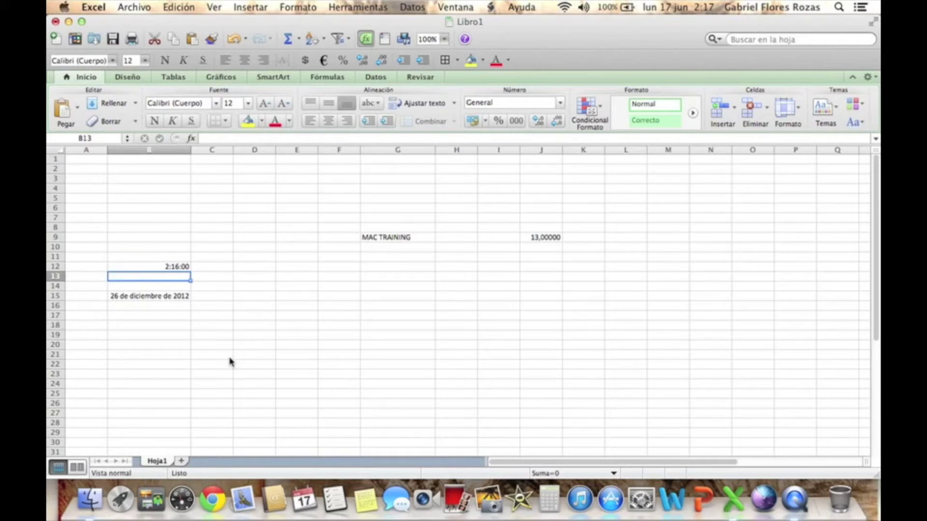
key("Up")
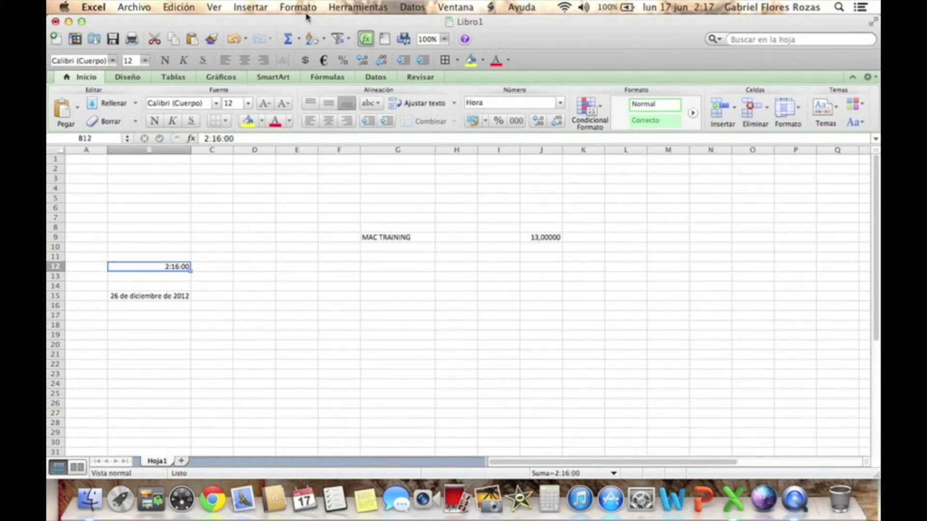
- Enter 5234 in cell B18 and reselect the cell
left_click(145, 326)
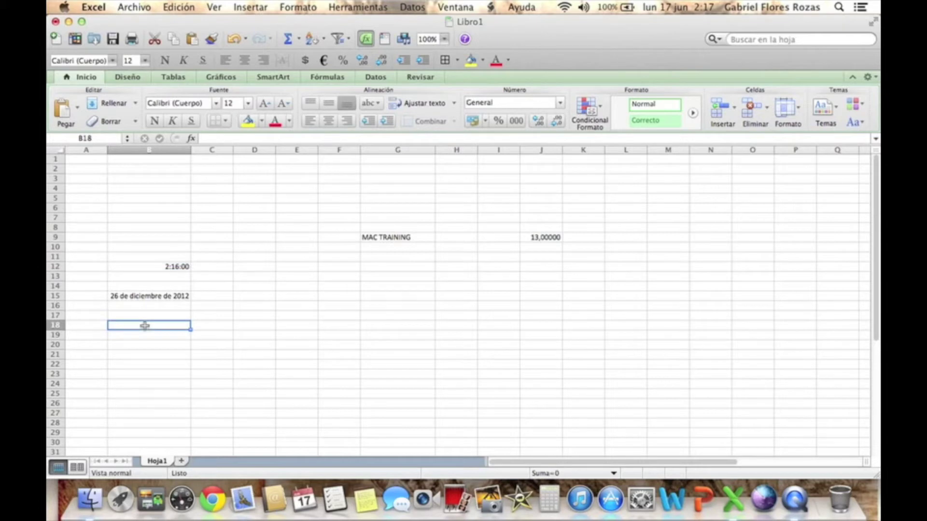
type("5234")
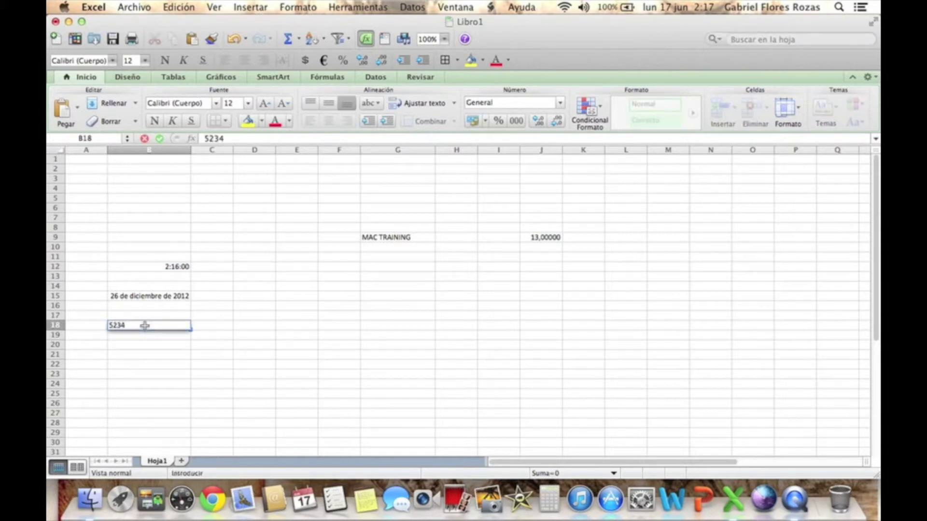
key("Return")
left_click(145, 326)
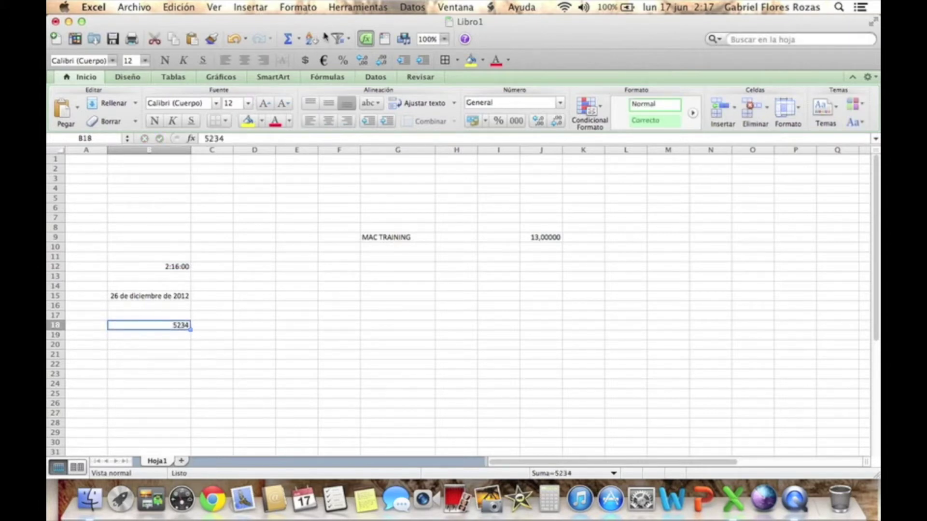
- Format cell B18 with the Porcentaje category, using 0 decimal places
left_click(293, 13)
left_click(306, 23)
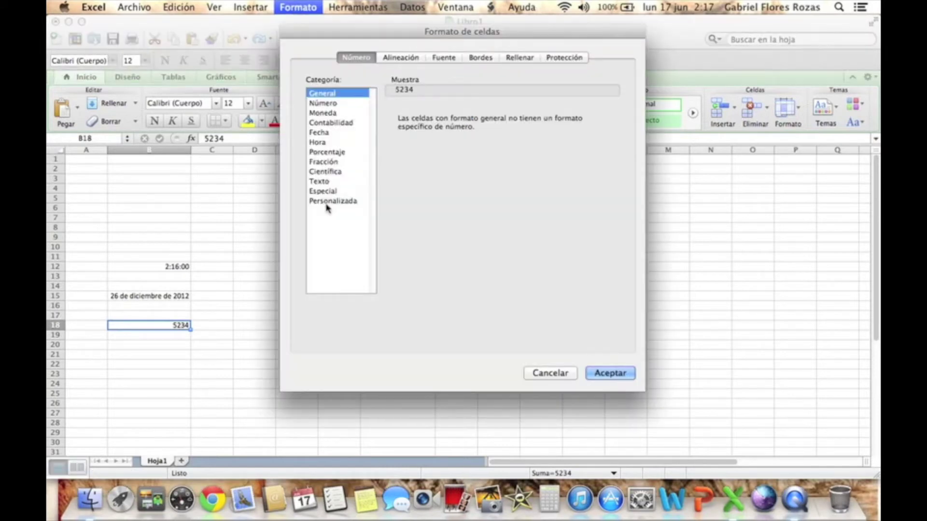
left_click(327, 152)
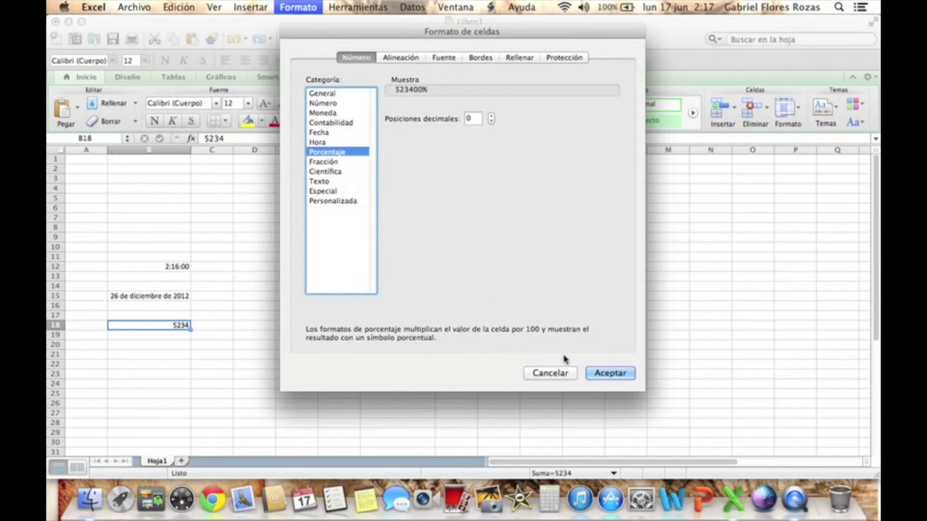
left_click(597, 375)
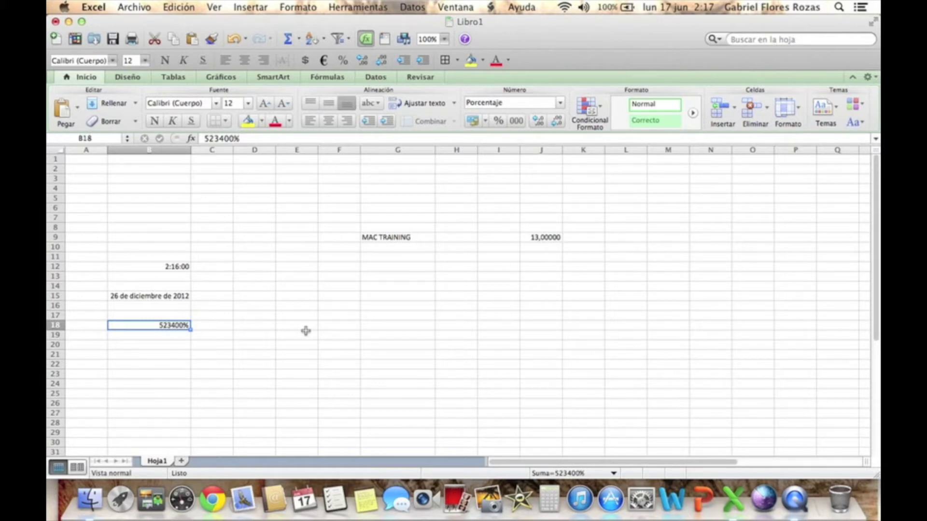
- Enter 30% in B18, replace it with 2%, and leave the cell selected
type("30%")
key("Return")
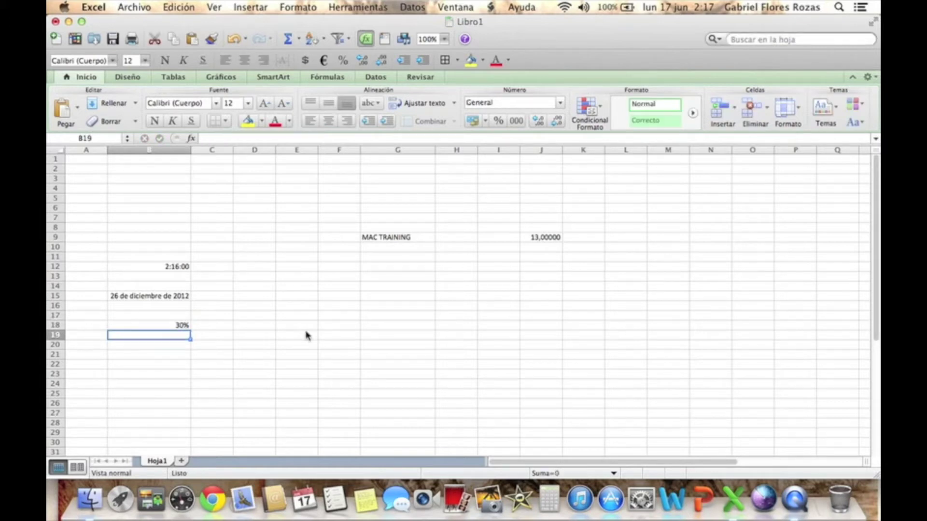
key("Up")
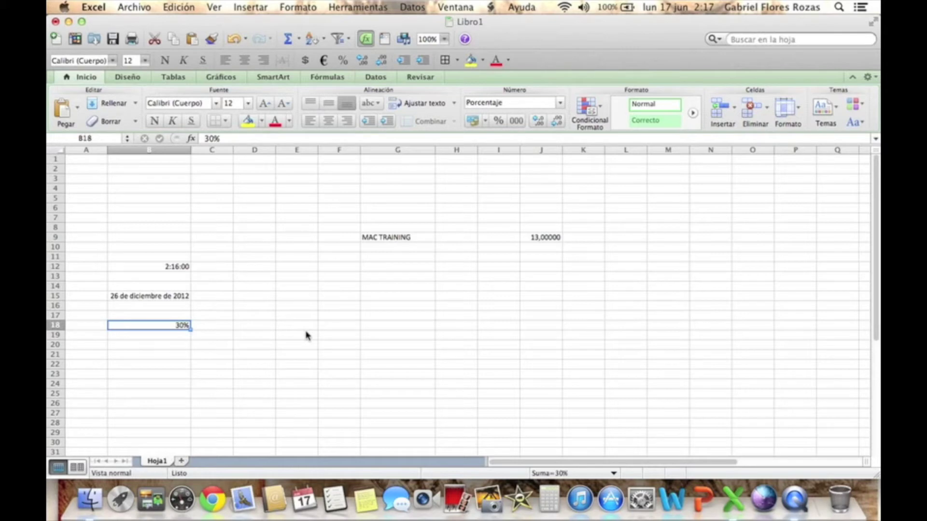
type("2")
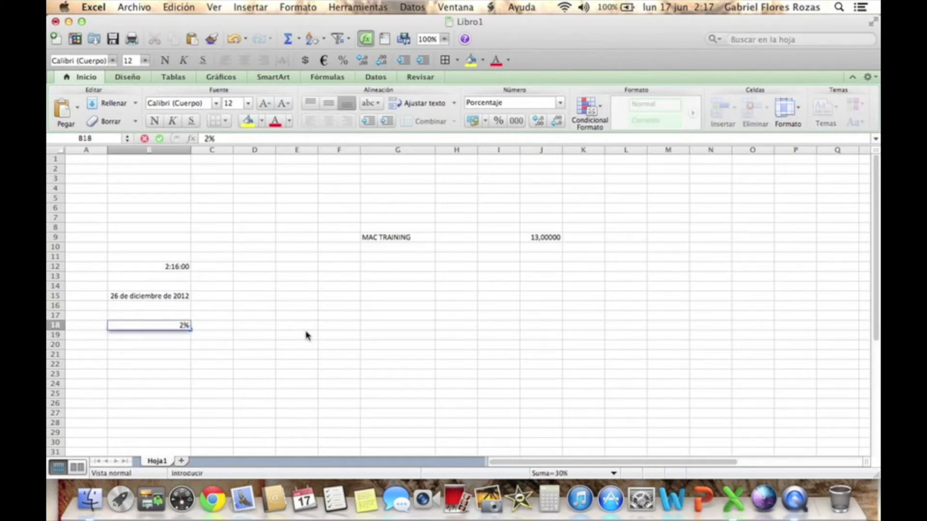
key("Return")
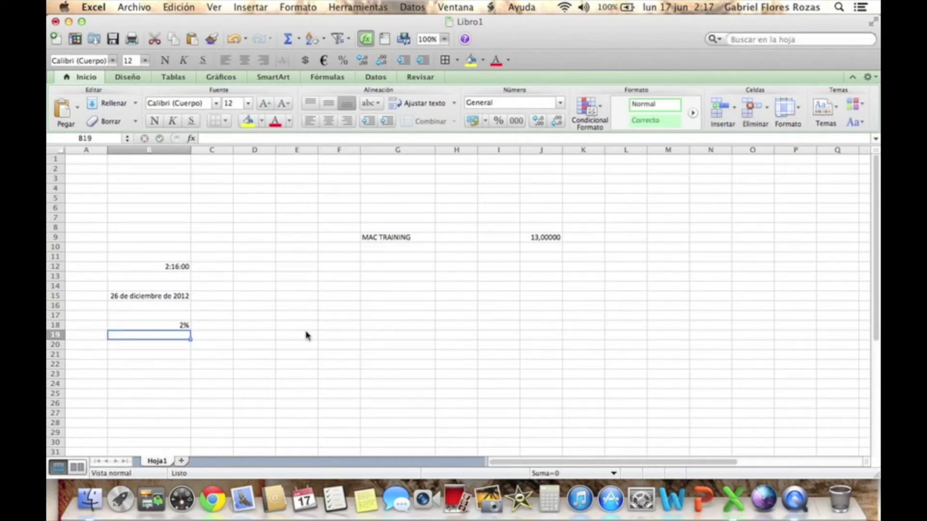
key("Up")
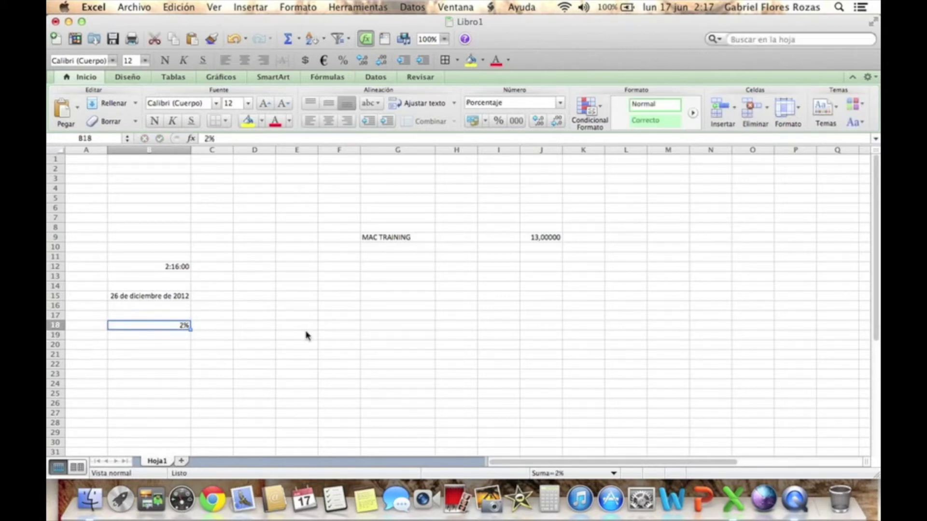
- Enter 2123 in cell B21 and reselect the cell
left_click(311, 8)
left_click(150, 354)
left_click(152, 356)
type("2*1")
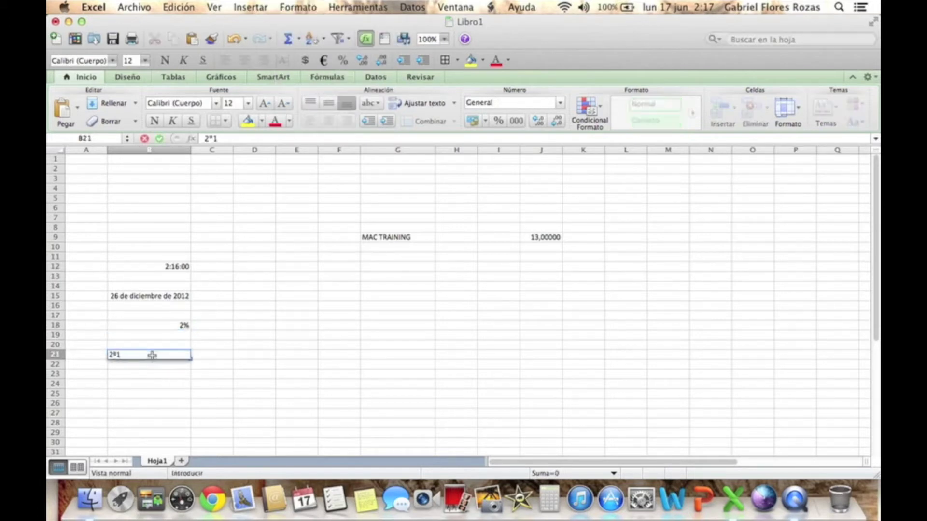
key("BackSpace")
key("BackSpace")
key("BackSpace")
type("2123")
key("Return")
left_click(150, 355)
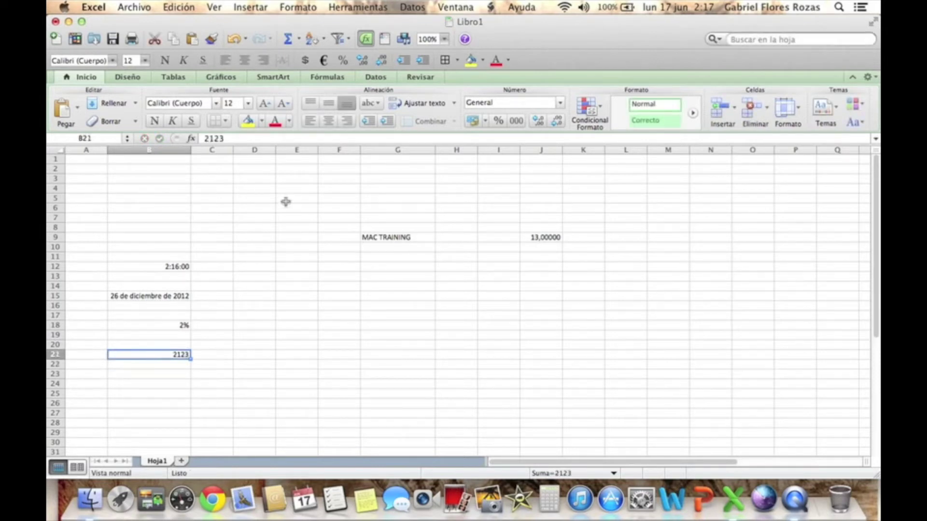
- Format cell B21 with the Fracción category, using the type "Hasta un dígito (1/4)"
left_click(299, 8)
left_click(301, 21)
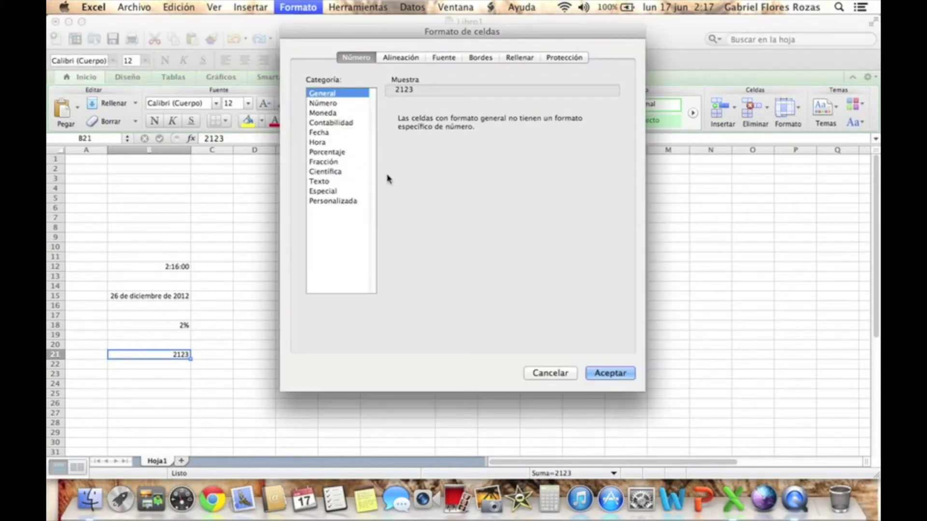
left_click(325, 163)
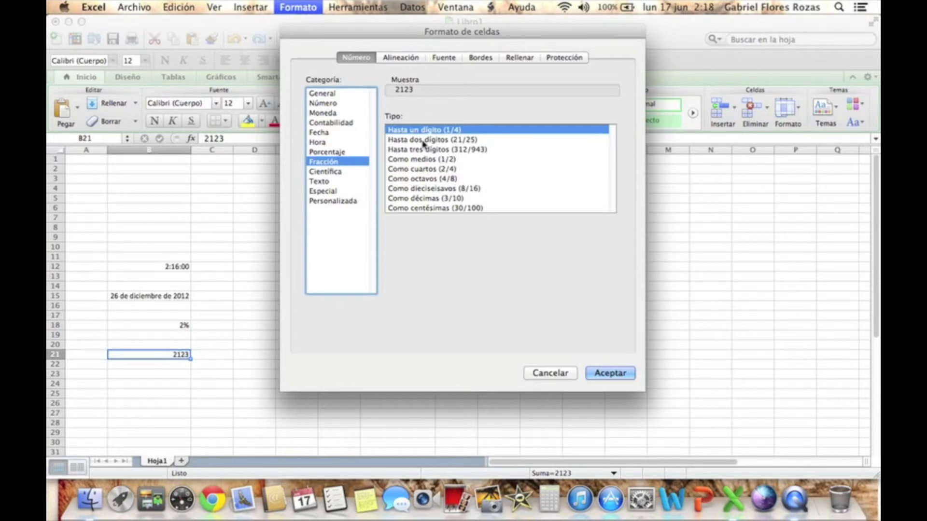
left_click(469, 133)
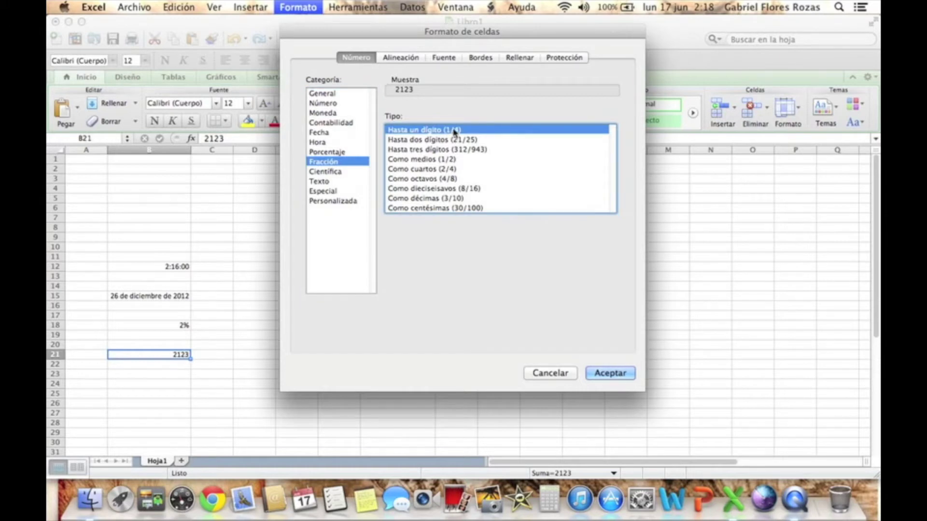
left_click(599, 375)
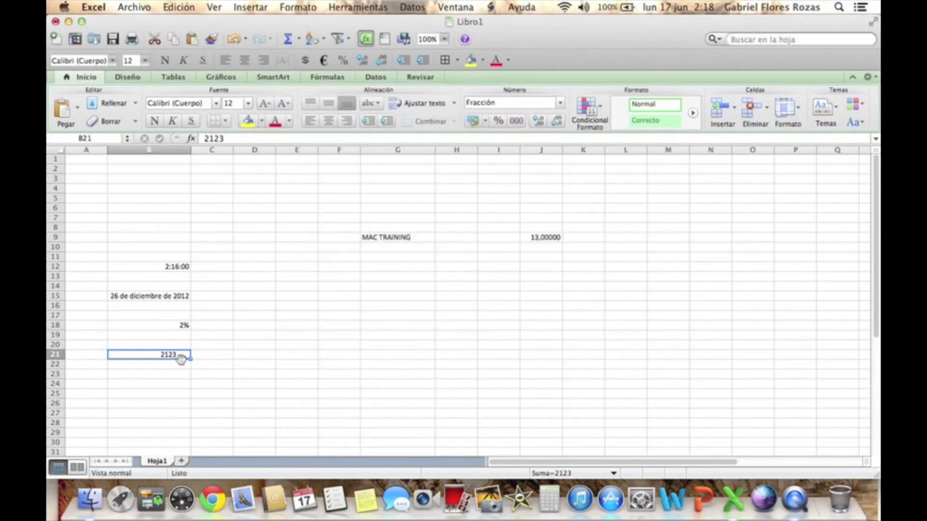
- Enter 1,2 in the fraction-formatted cell B21, replace it with 56,23, and leave the cell selected
left_click(166, 372)
left_click(166, 355)
type("1,2")
key("Return")
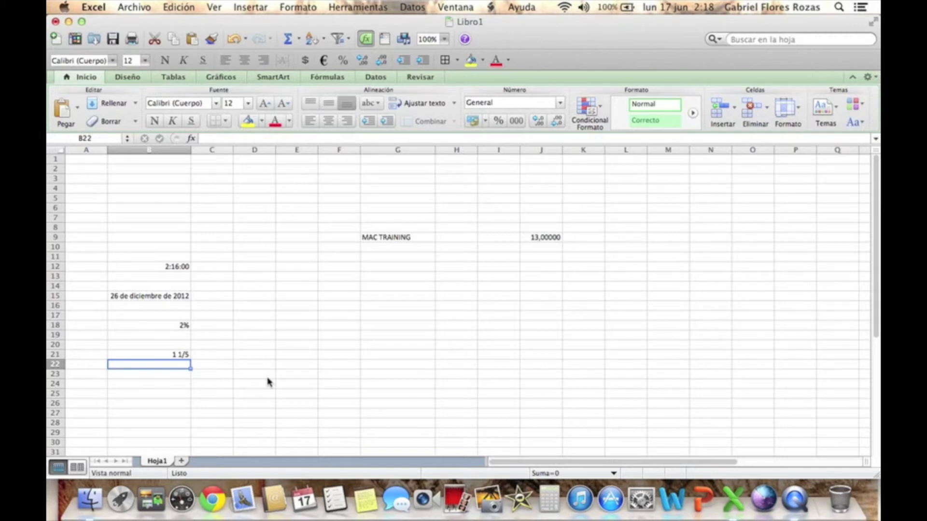
key("Up")
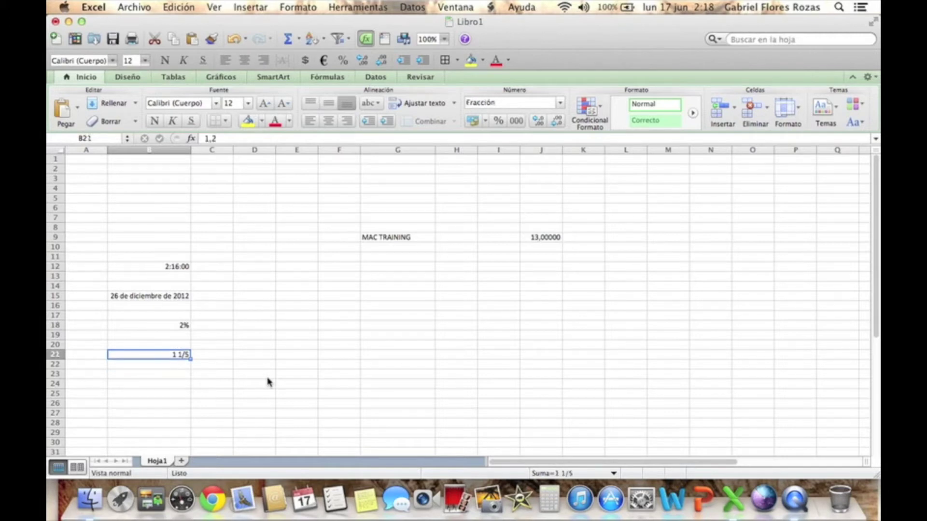
type("56,22")
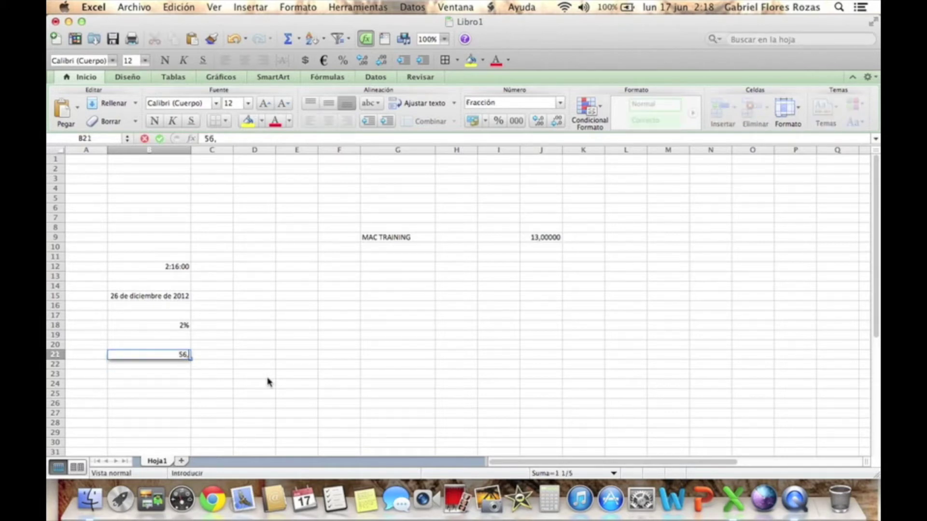
key("Return")
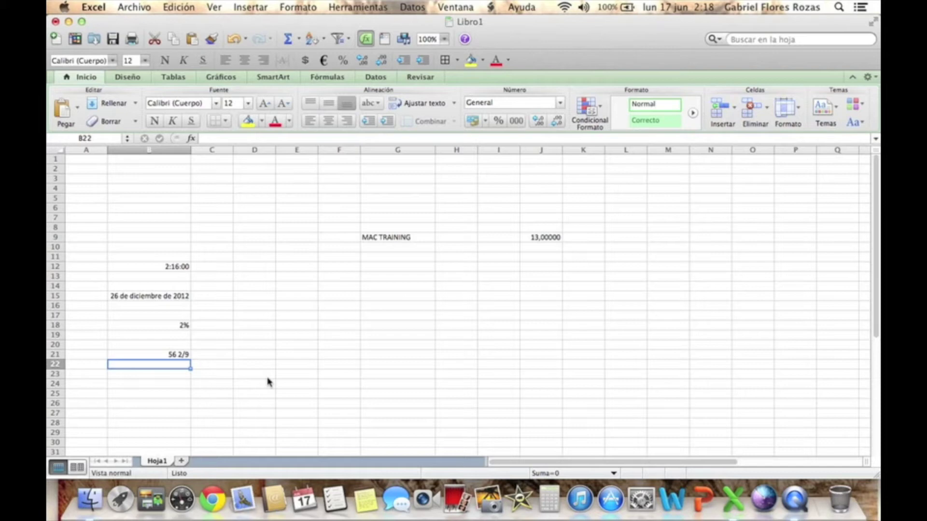
key("Up")
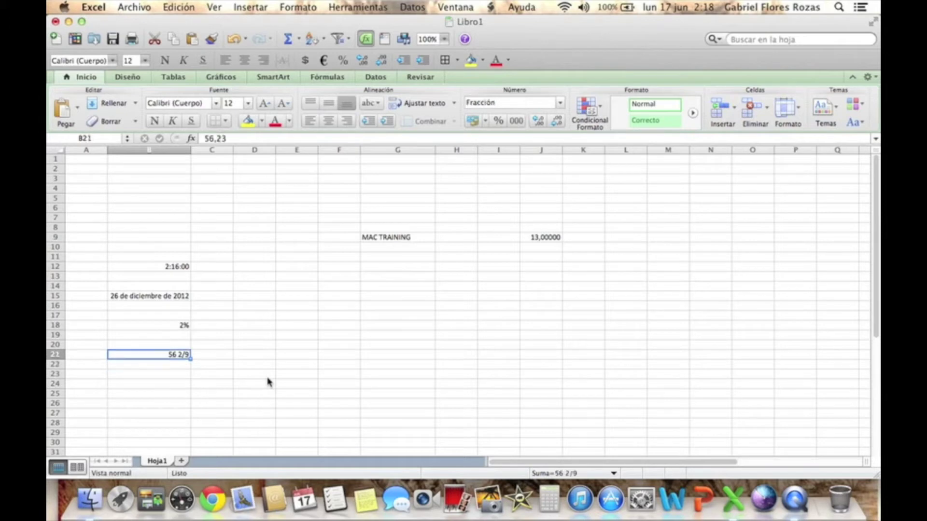
- Enter 2341 in cell B24 and reselect the cell
left_click(162, 384)
type("2341")
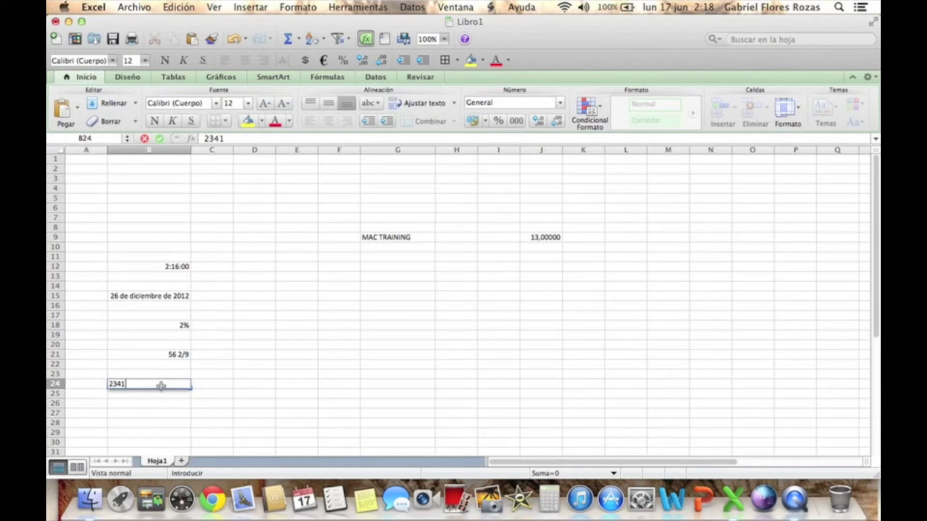
key("Return")
left_click(161, 386)
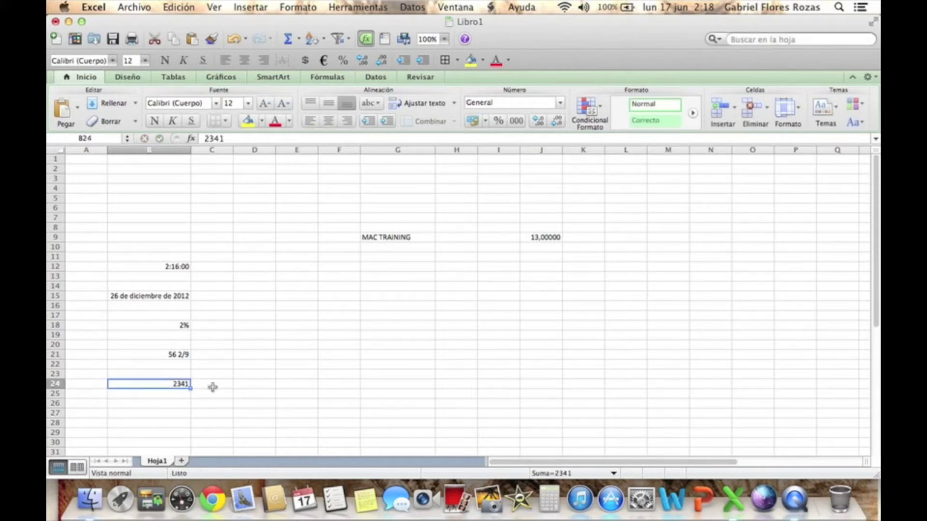
- Format cell B24 with the Científica category, using 0 decimal places, and reselect the cell
left_click(298, 6)
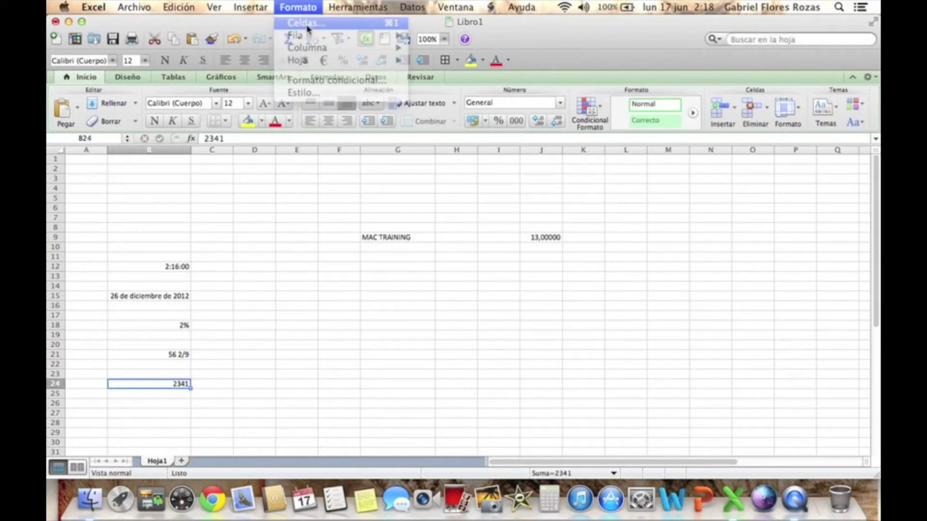
left_click(304, 24)
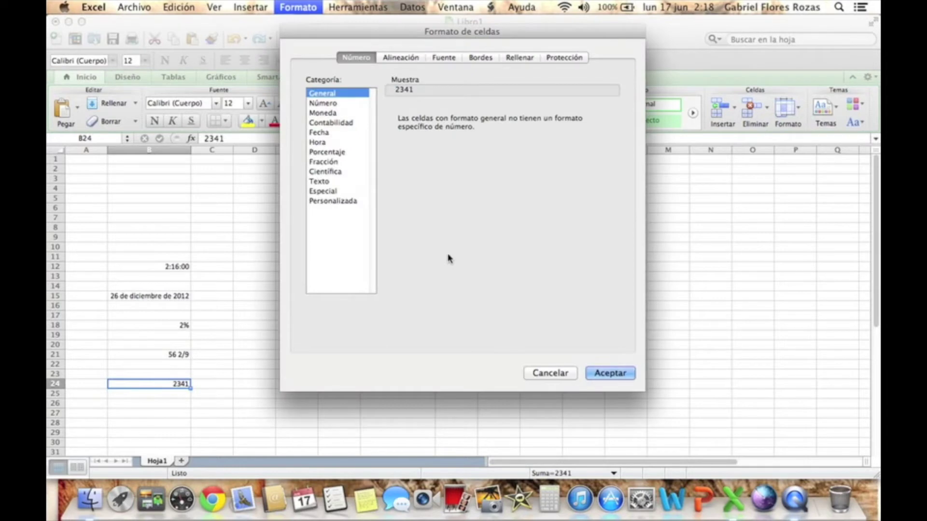
left_click(313, 173)
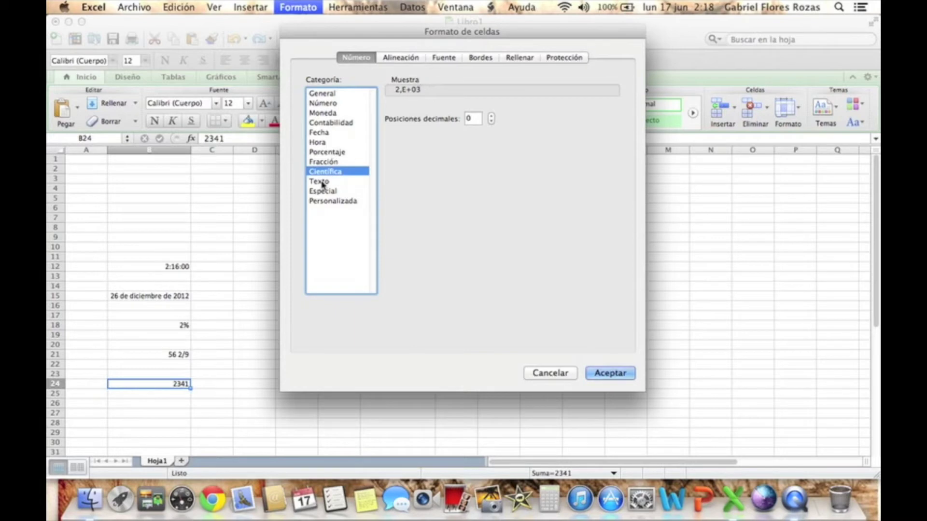
left_click(604, 372)
left_click(153, 394)
left_click(159, 385)
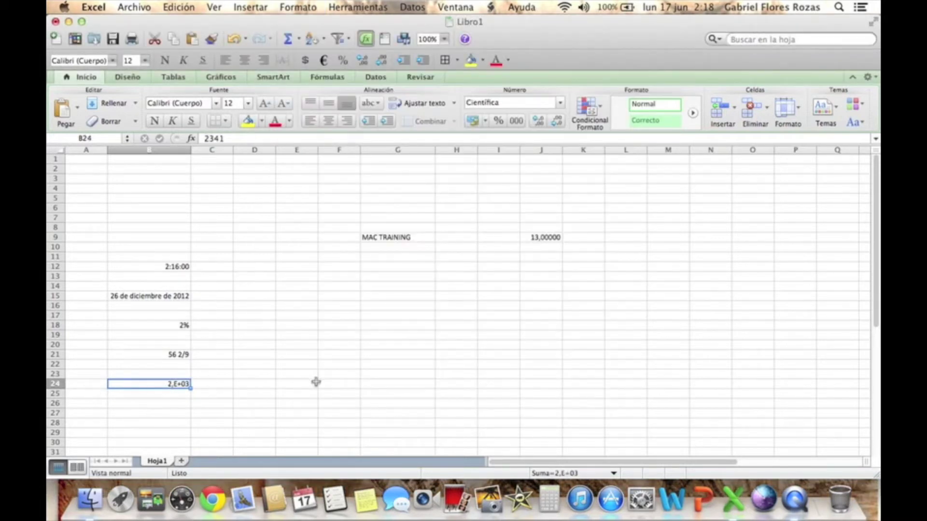
- Replace the value in B24 with 98234 and reselect the cell
type("98234")
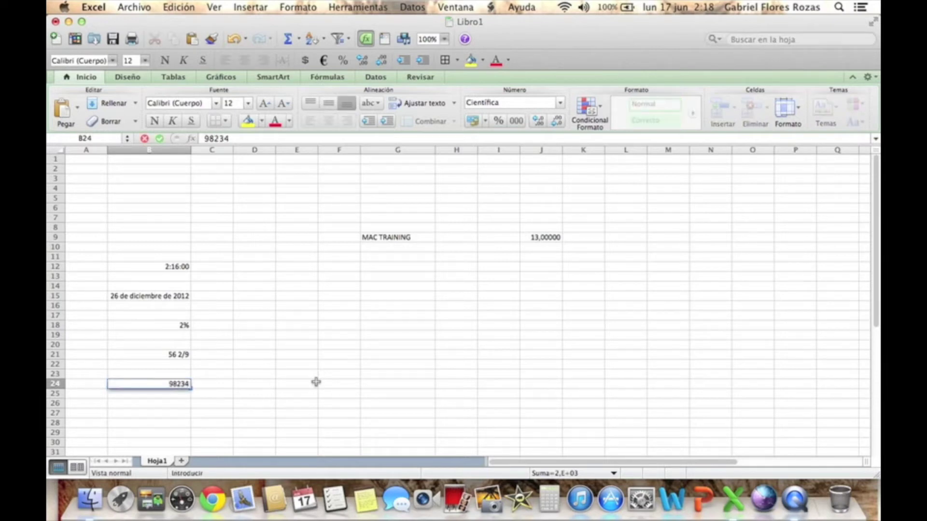
key("Return")
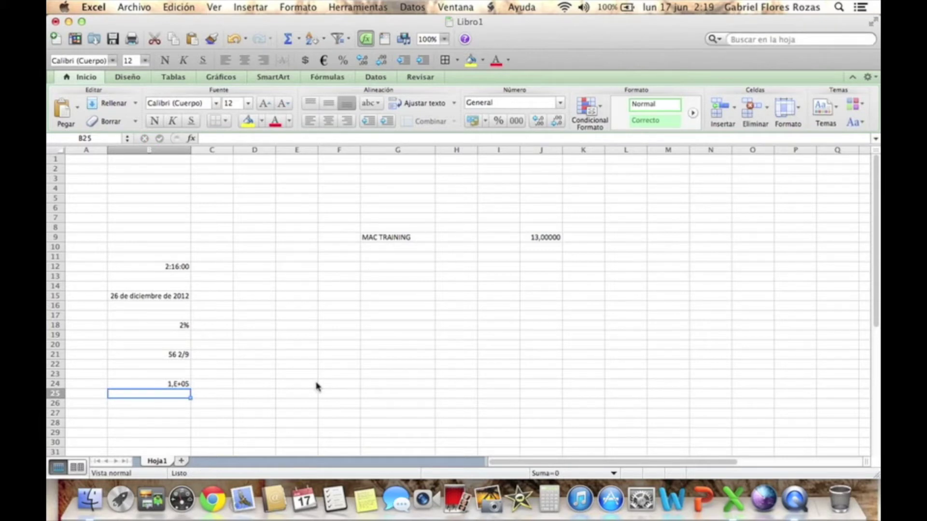
key("Up")
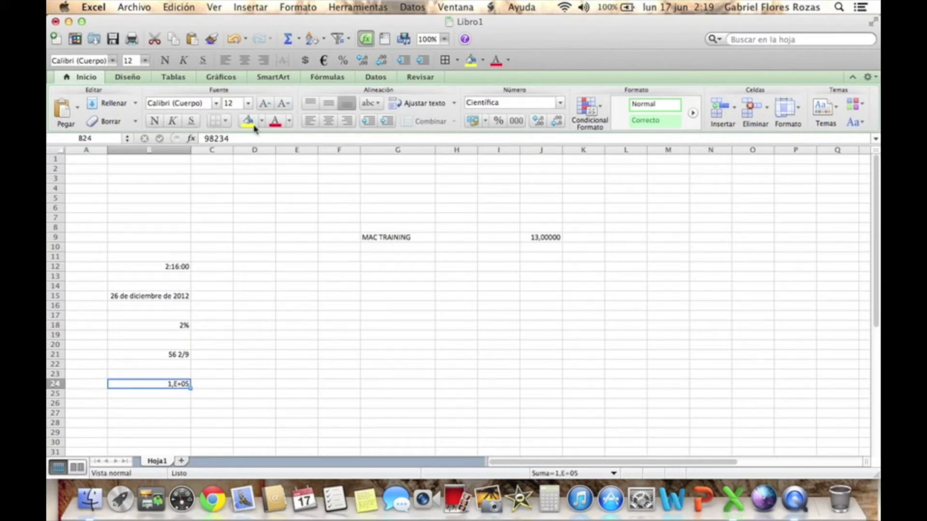
- Enter 2456 in cell B8 and reselect the cell
left_click(160, 225)
type("2456")
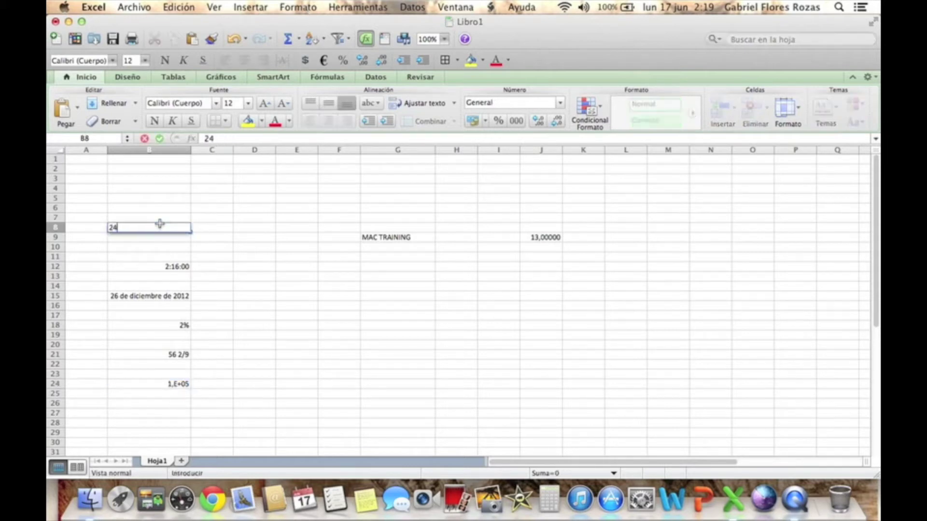
key("Return")
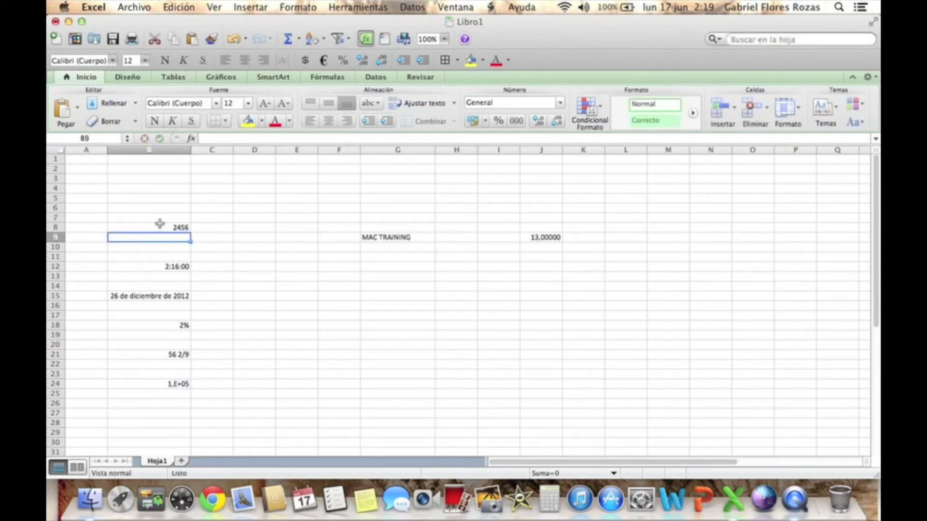
left_click(160, 226)
- Format cell B8 with the Texto number category
left_click(298, 7)
left_click(309, 23)
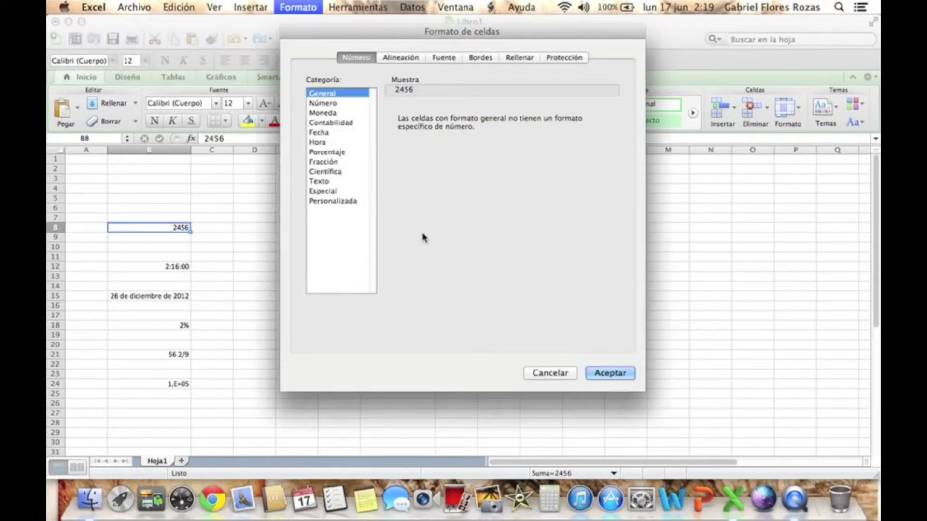
left_click(317, 182)
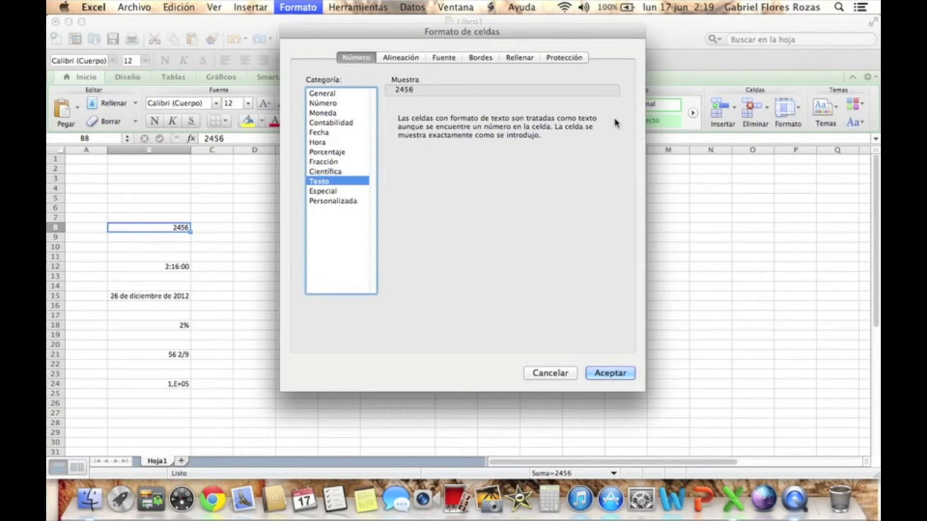
left_click(599, 373)
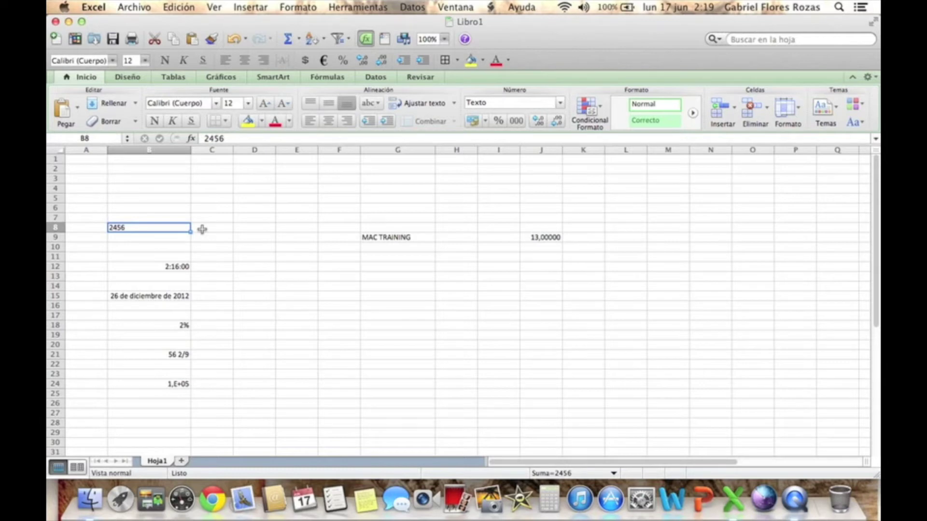
- Replace the value in B8 with 1 and reselect the cell
type("1")
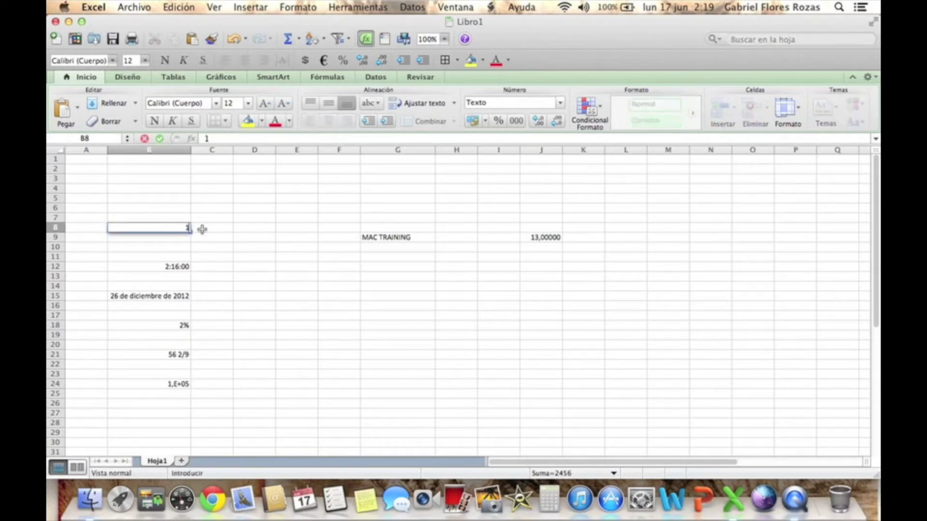
key("Return")
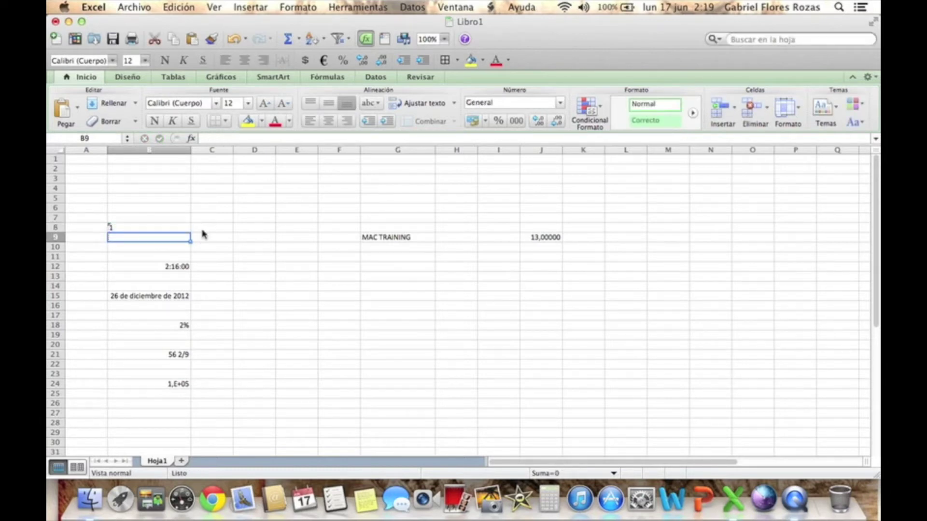
key("Up")
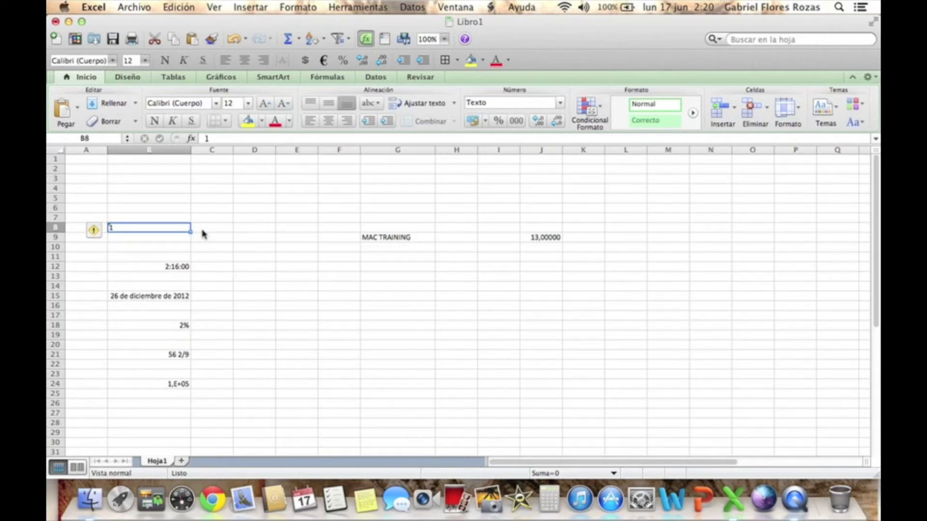
- Enter 7890 in cell B5 and reselect the cell
left_click(159, 200)
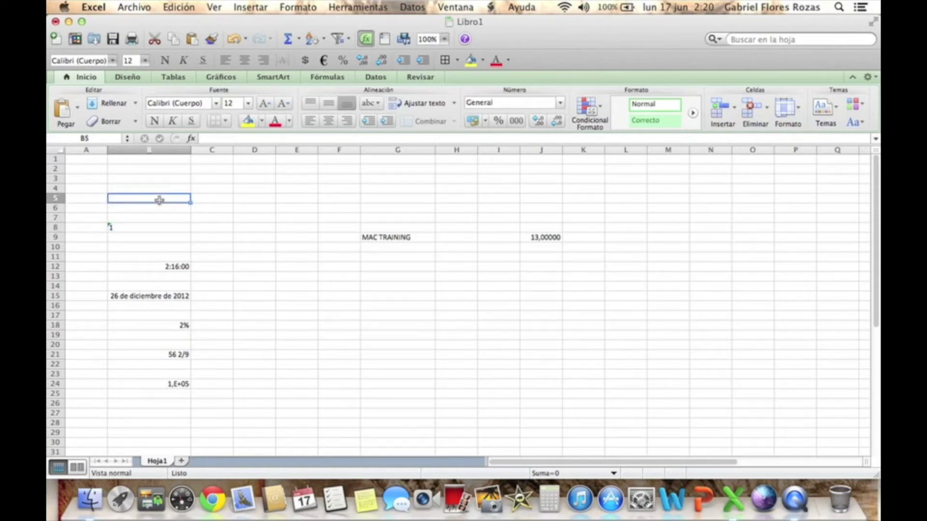
type("7890")
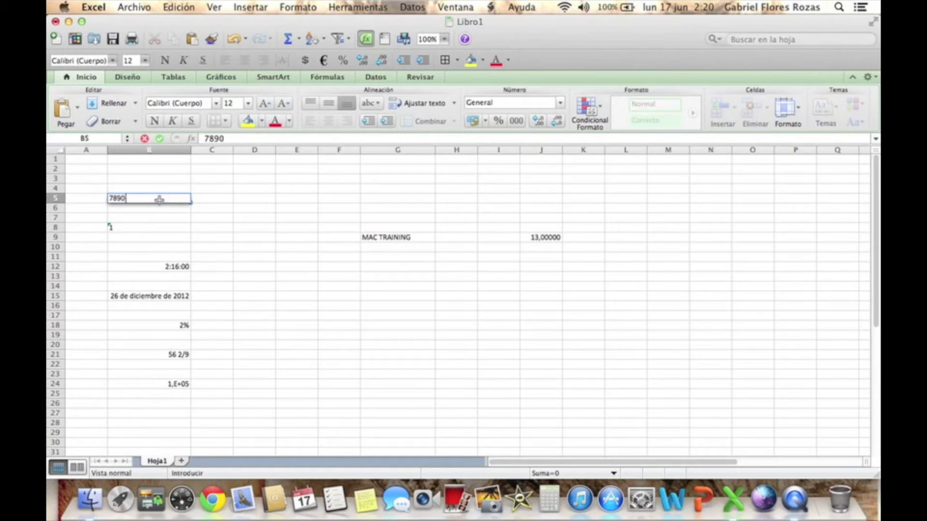
key("Return")
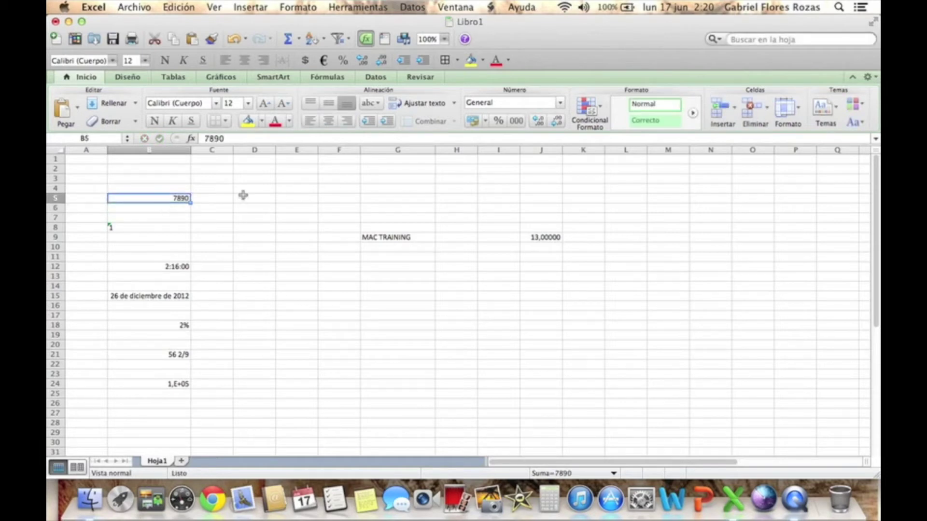
- Open the cell format settings for B5 and examine the types offered by the Especial category
left_click(298, 6)
left_click(304, 23)
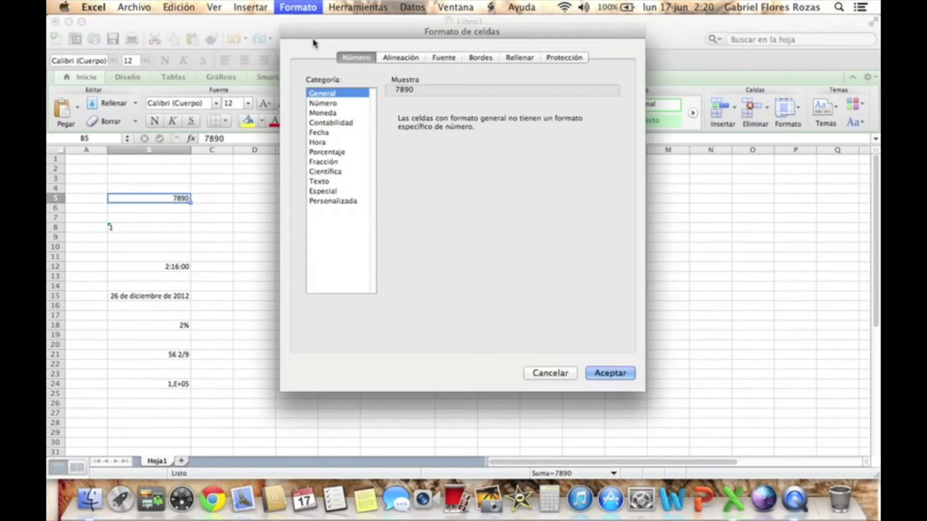
left_click(326, 192)
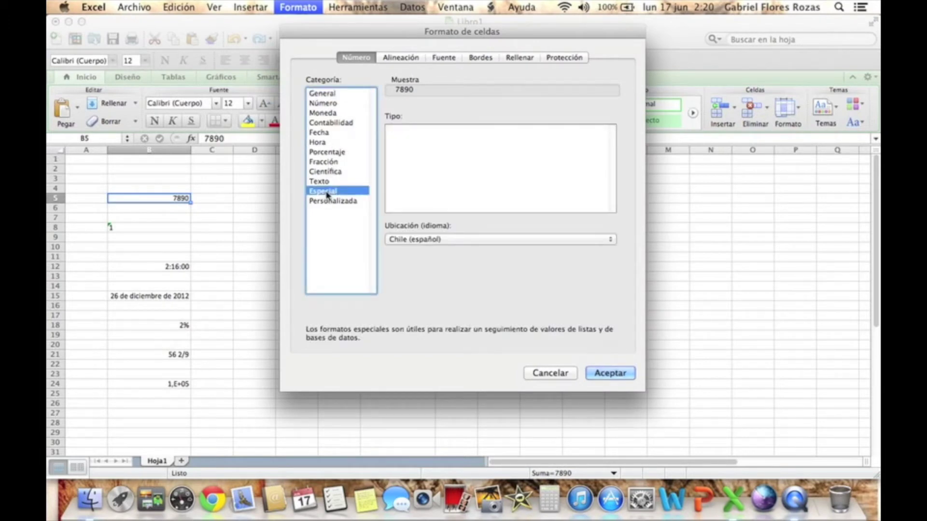
left_click(450, 211)
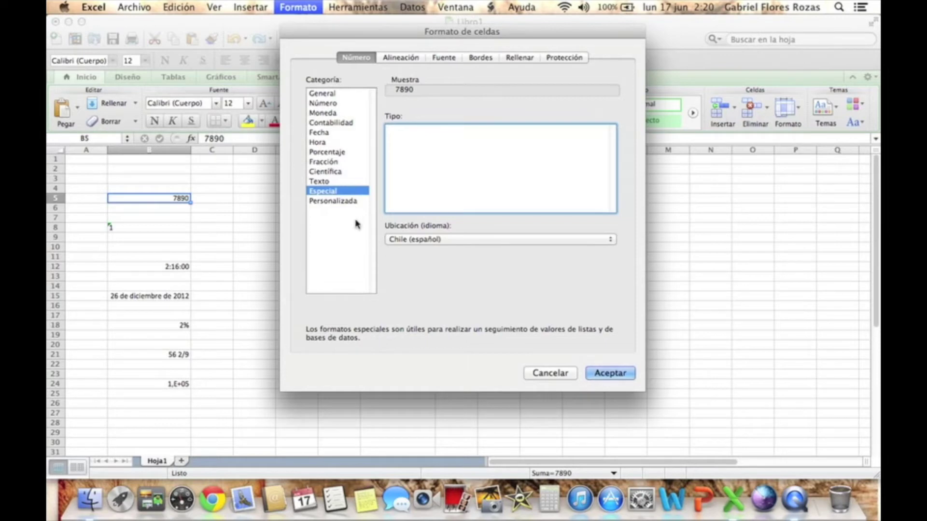
- Preview Personalizada number and currency codes on B5, including 0, #.##0, #.##0;[Rojo]-#.##0 and $#.##0,00;[Rojo]$-#.##0,00
left_click(355, 201)
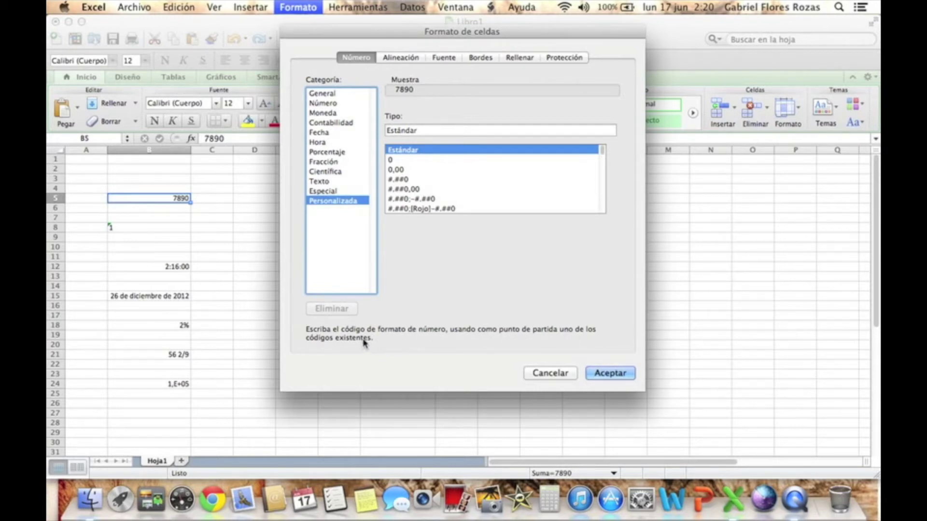
left_click(396, 163)
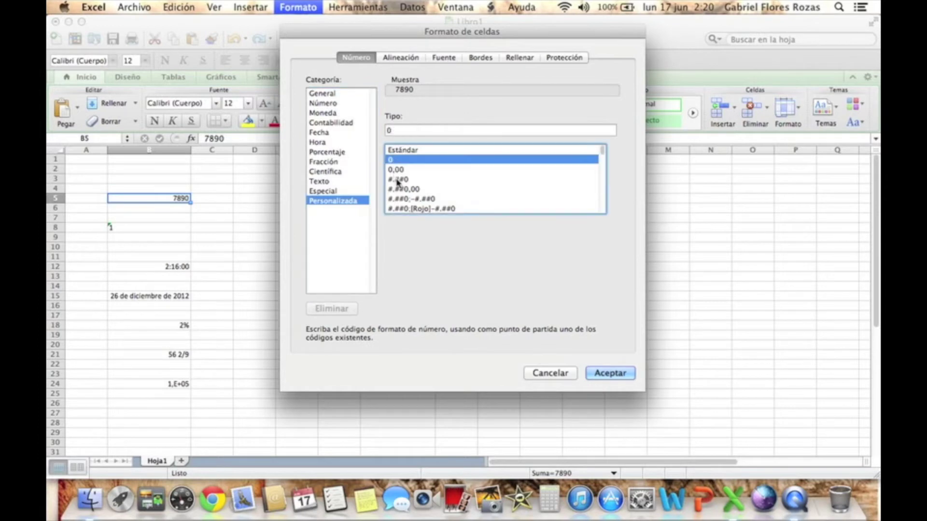
left_click(399, 182)
scroll(432, 197, "down", 3)
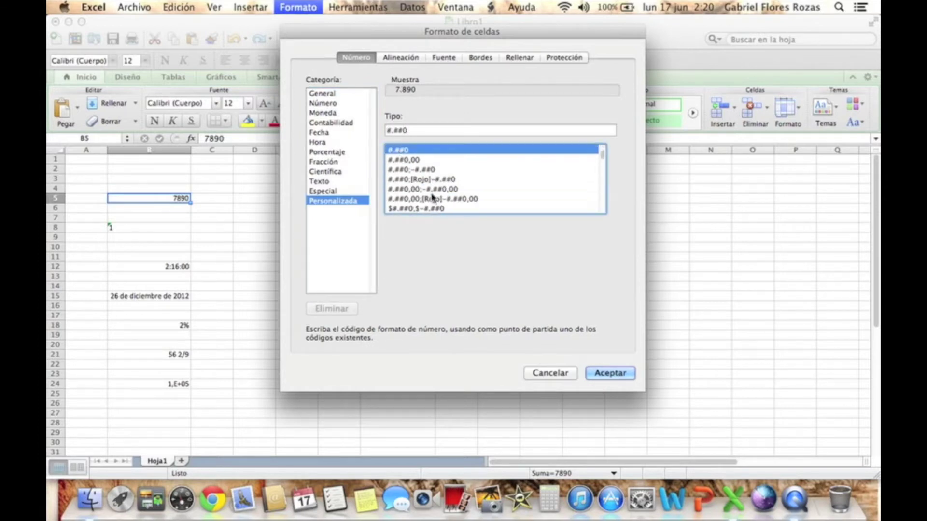
scroll(433, 197, "up", 2)
scroll(433, 197, "down", 2)
scroll(432, 197, "up", 3)
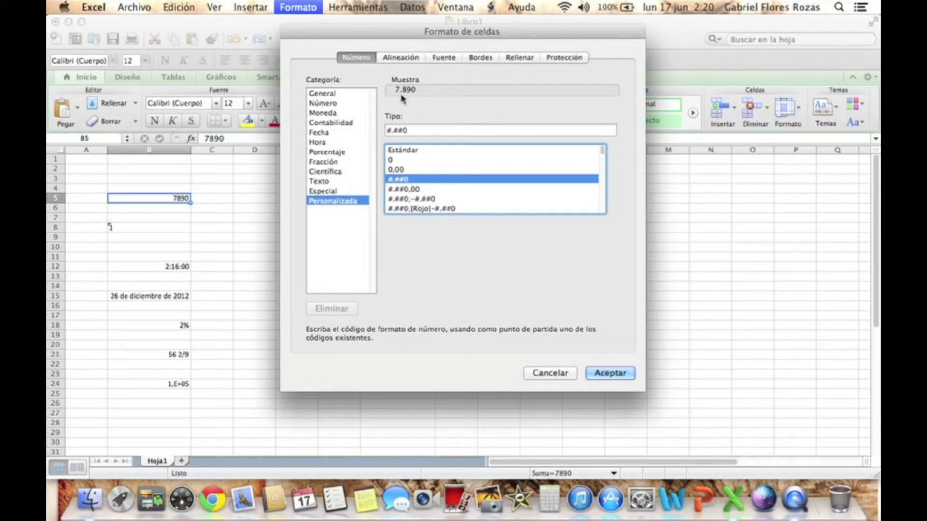
scroll(435, 160, "down", 3)
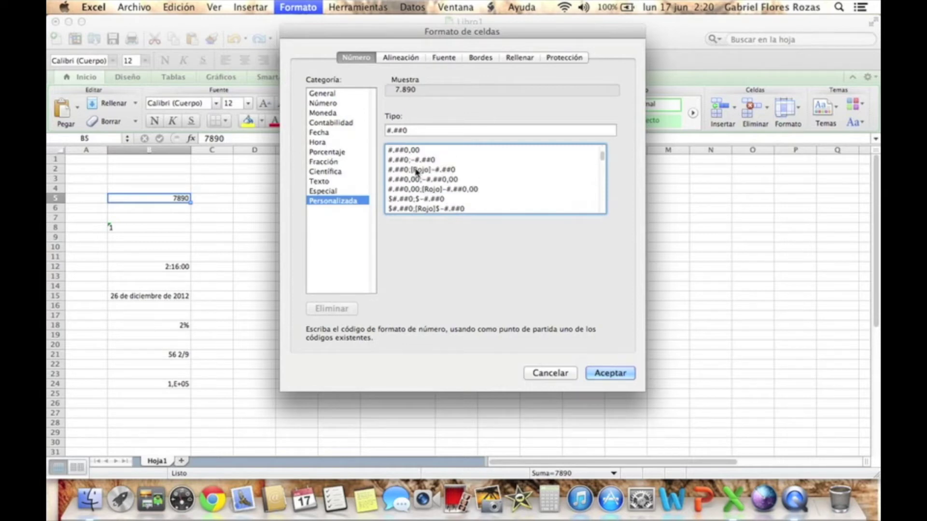
left_click(416, 170)
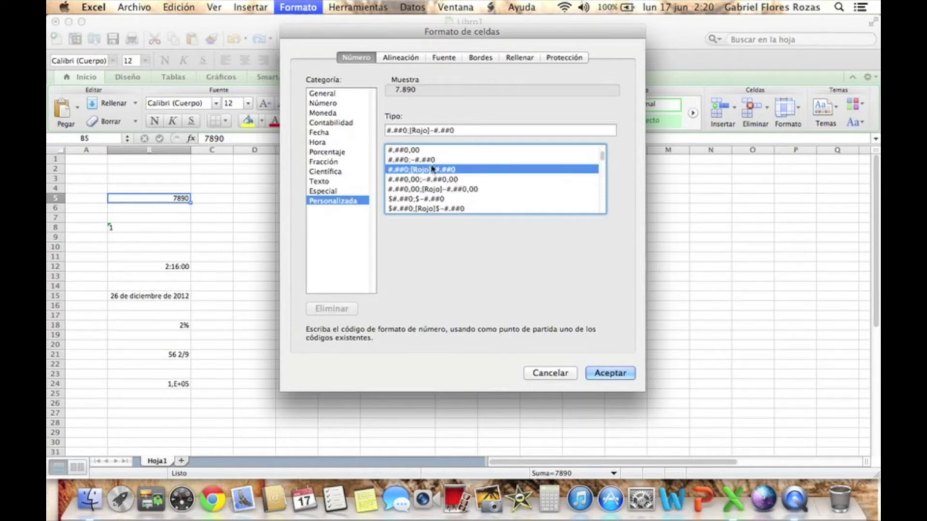
scroll(447, 169, "down", 3)
left_click(444, 189)
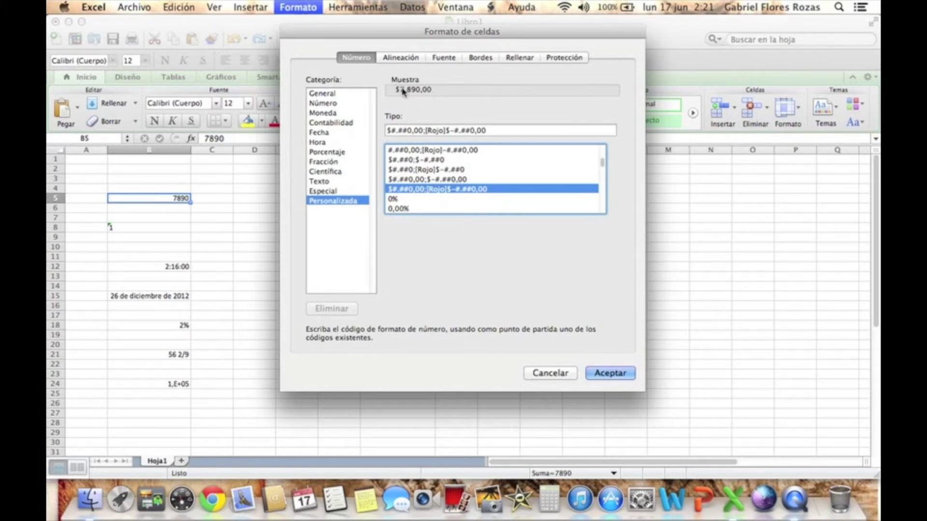
- Preview the custom date codes dd-mm-aa and mmm-aa on B5, and close the format settings without applying them
scroll(519, 169, "down", 5)
scroll(520, 191, "down", 3)
scroll(516, 193, "up", 5)
scroll(511, 198, "down", 2)
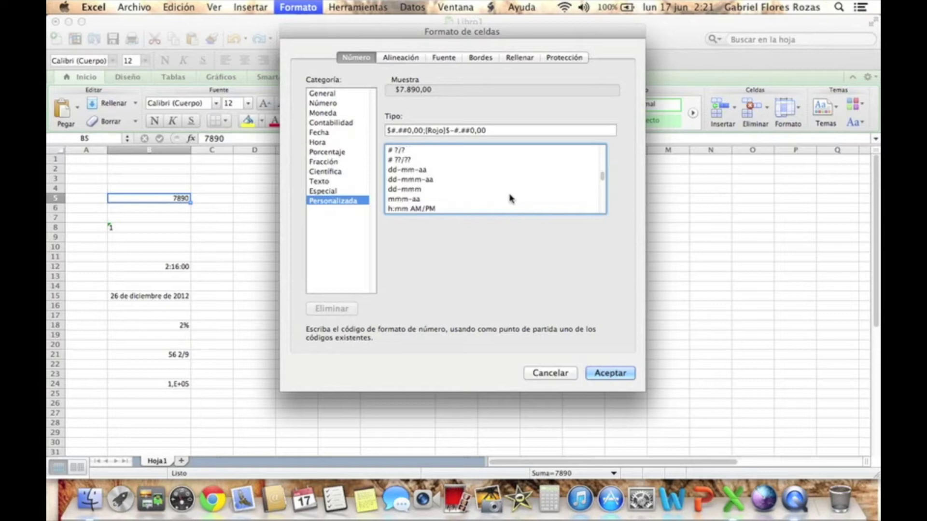
left_click(420, 173)
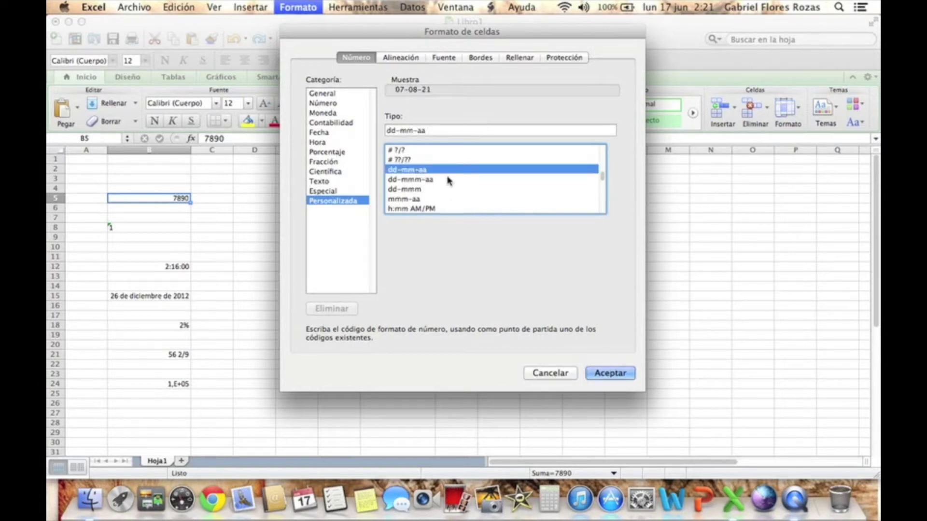
scroll(449, 181, "down", 2)
left_click(408, 172)
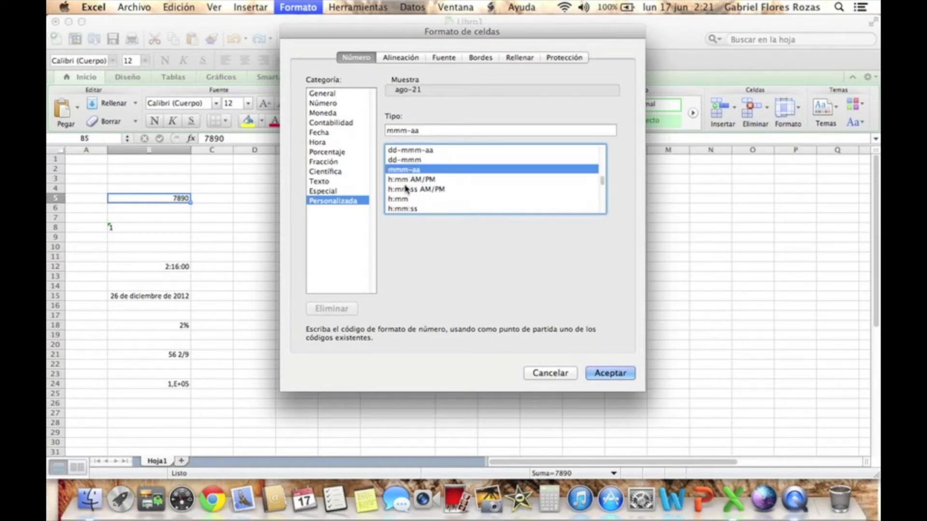
scroll(454, 199, "up", 10)
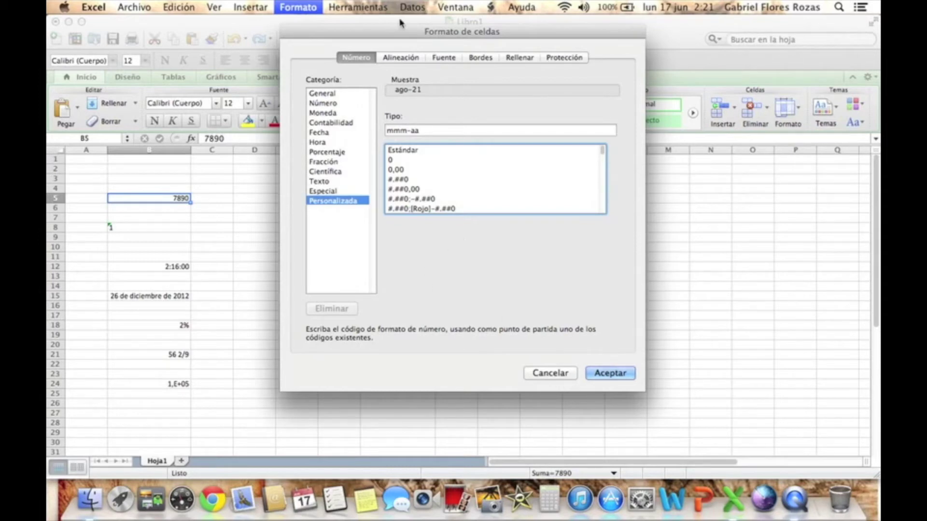
left_click_drag(468, 37, 582, 39)
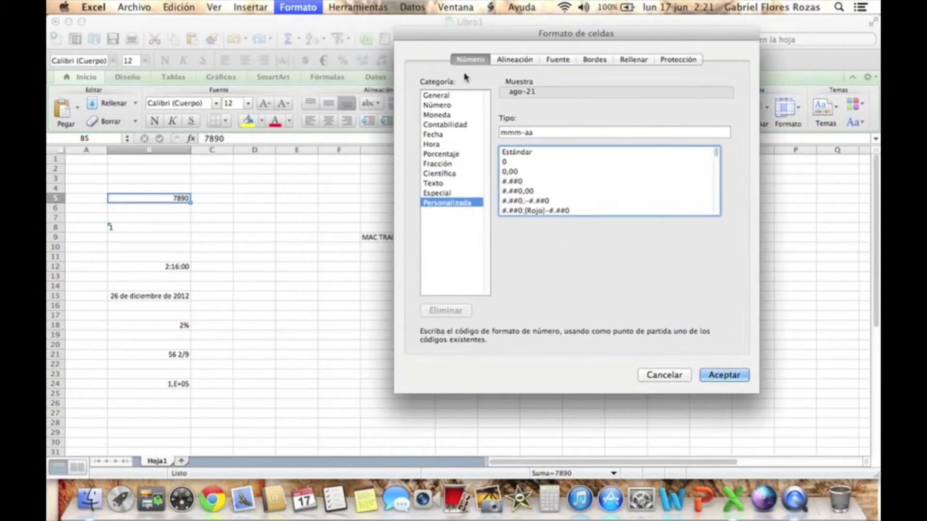
left_click(674, 381)
- Try the vertical stacked text orientation on the MAC TRAINING text in cell G9, and undo it
left_click(401, 286)
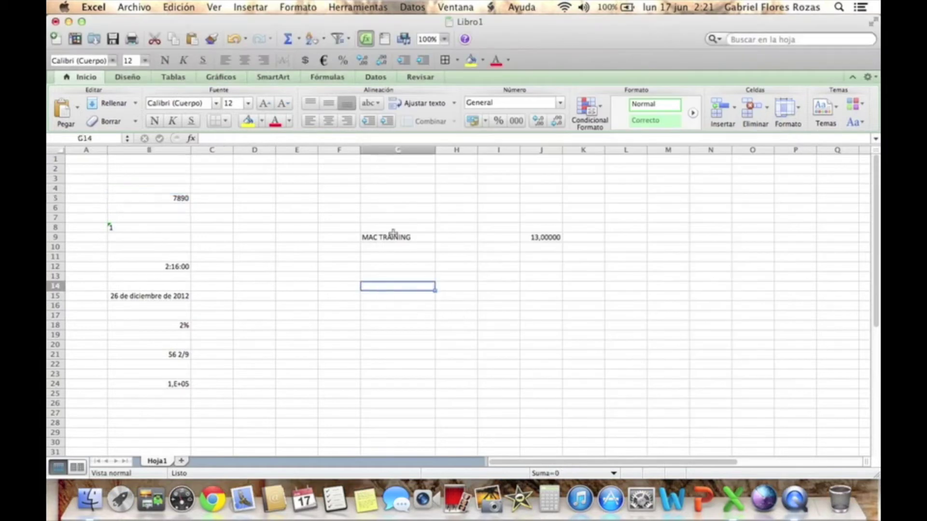
left_click(392, 238)
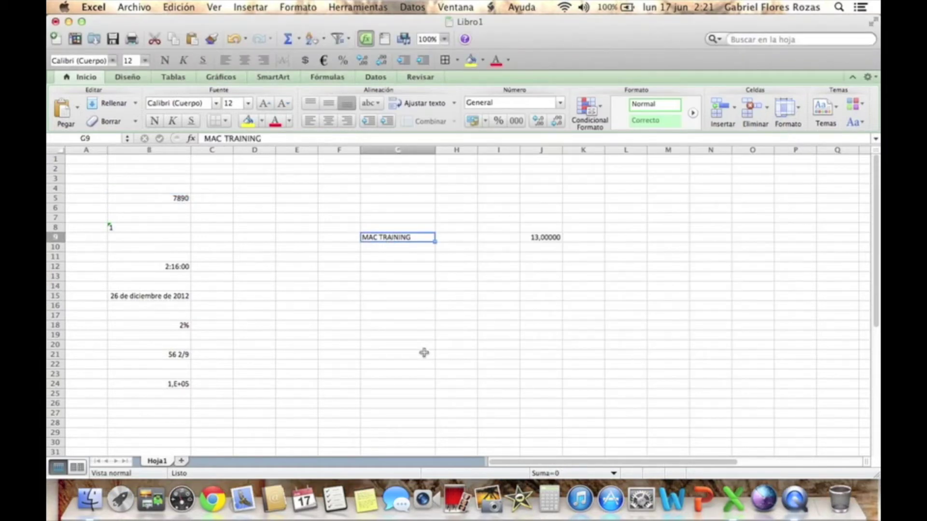
left_click(298, 7)
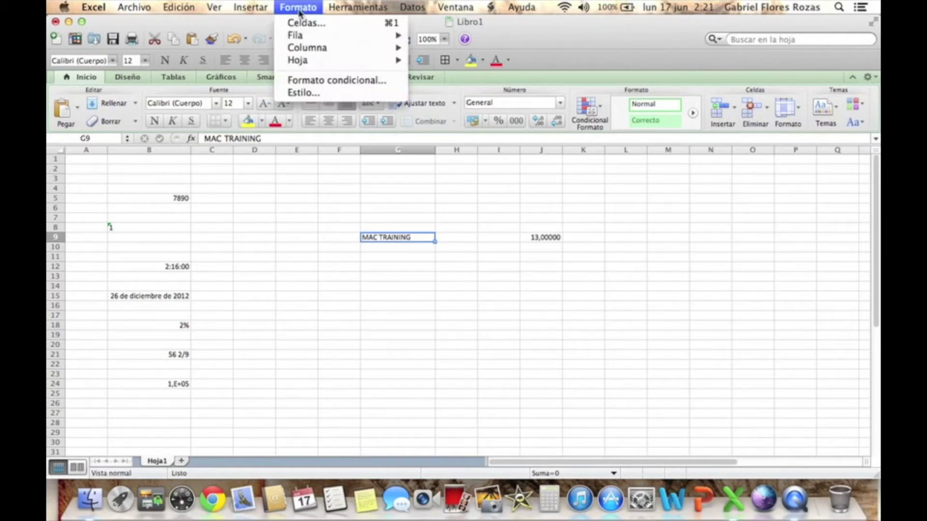
left_click(299, 28)
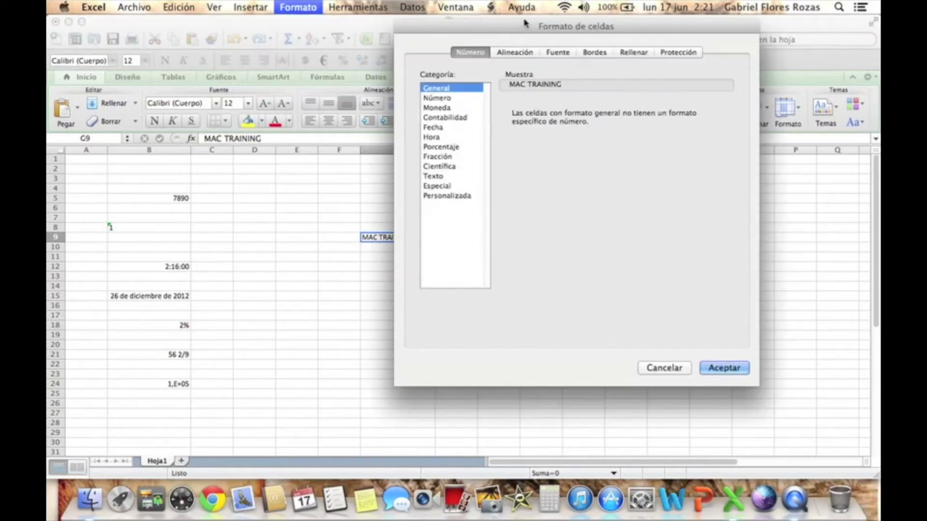
left_click_drag(532, 32, 622, 54)
left_click(608, 73)
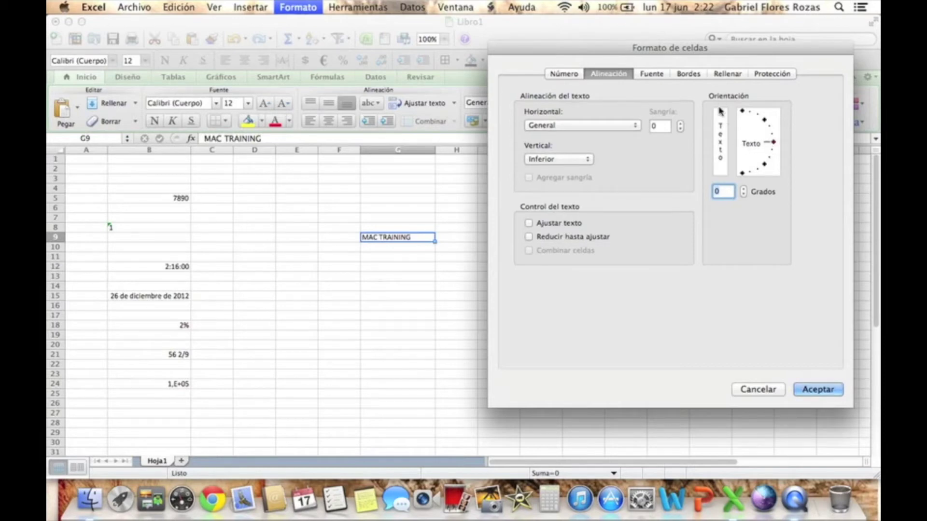
left_click(721, 130)
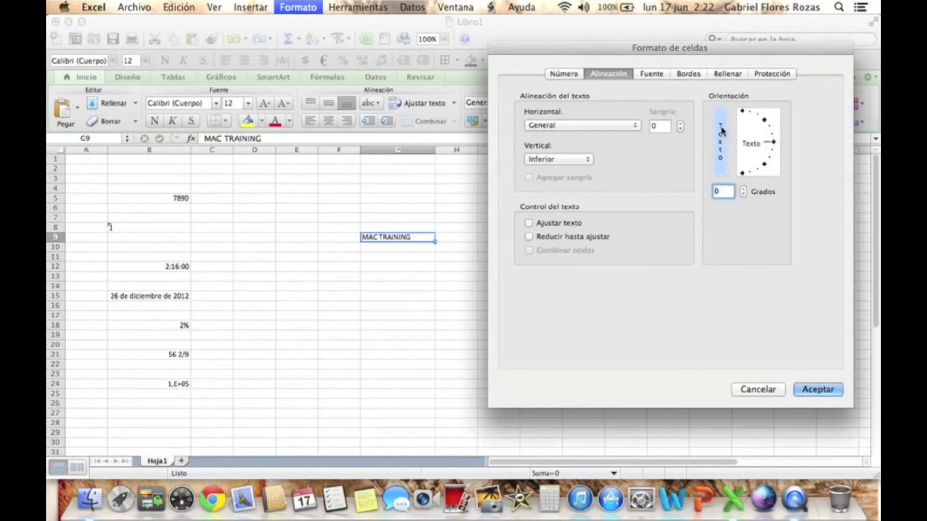
left_click(722, 132)
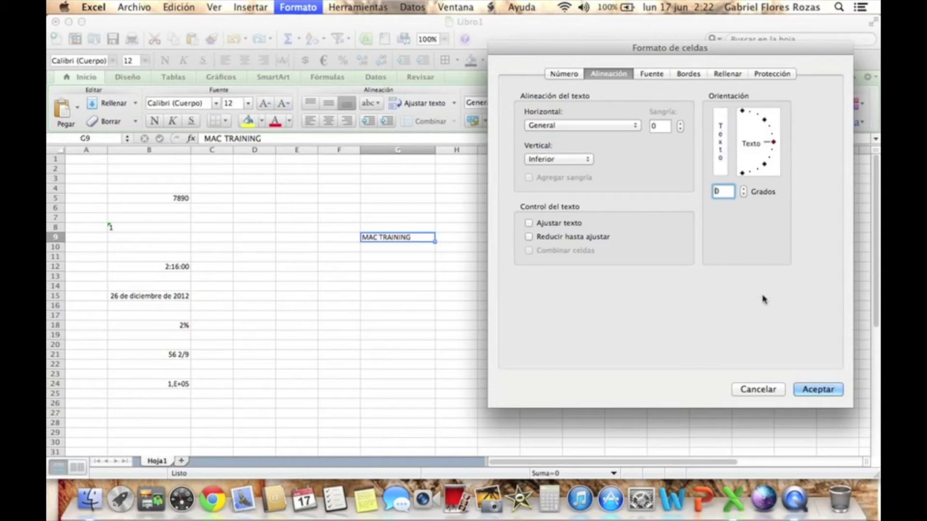
left_click(717, 130)
left_click(817, 389)
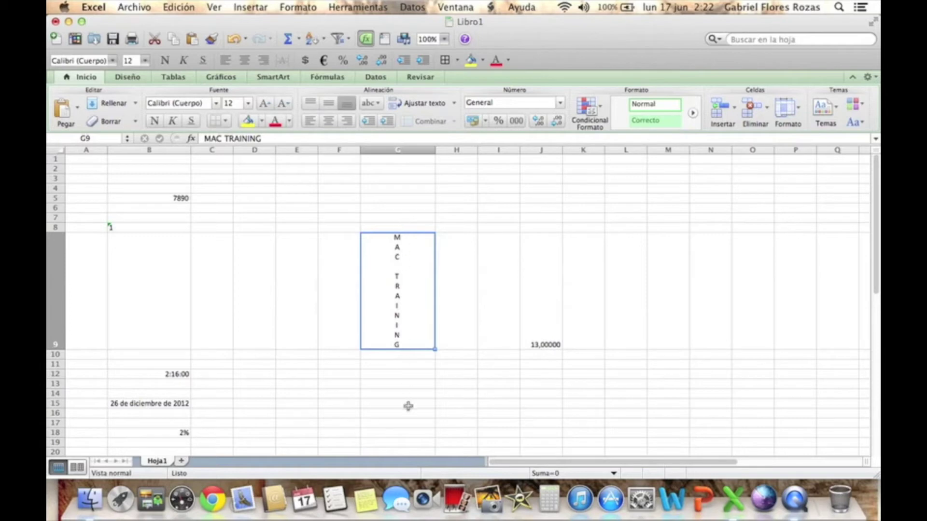
left_click(233, 39)
- Rotate the text orientation of cell G9 so that MAC TRAINING runs diagonally upward
left_click(298, 7)
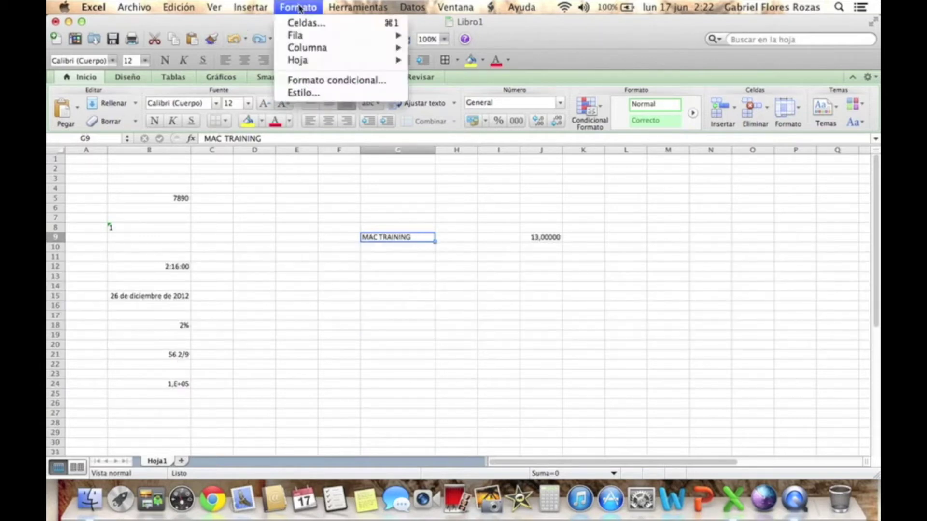
left_click(304, 23)
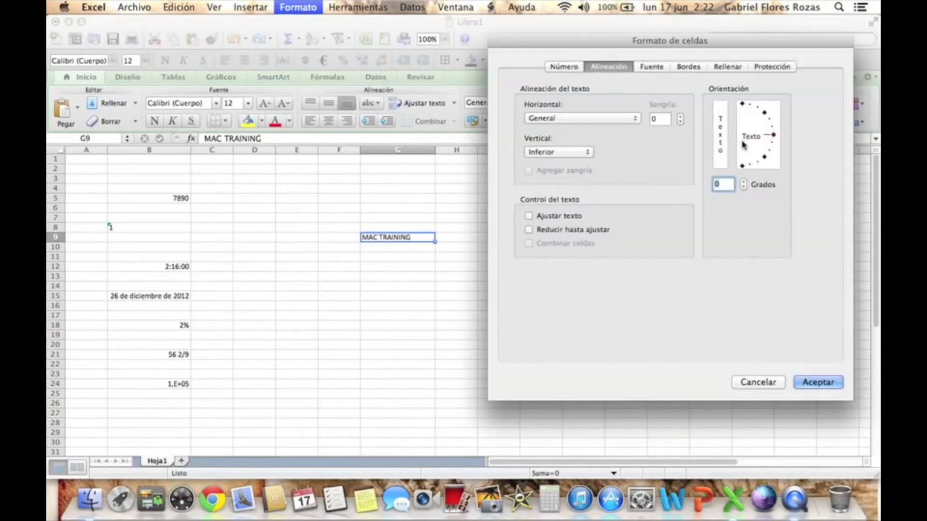
left_click_drag(774, 137, 765, 116)
left_click(818, 382)
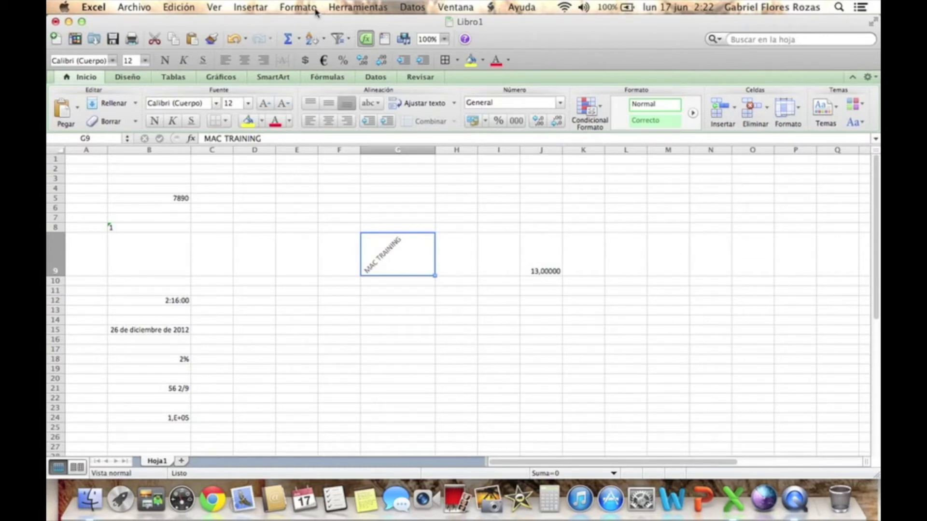
- Try rotating the text orientation of cell G9 so that MAC TRAINING runs diagonally downward, and undo it
left_click(298, 7)
left_click(323, 24)
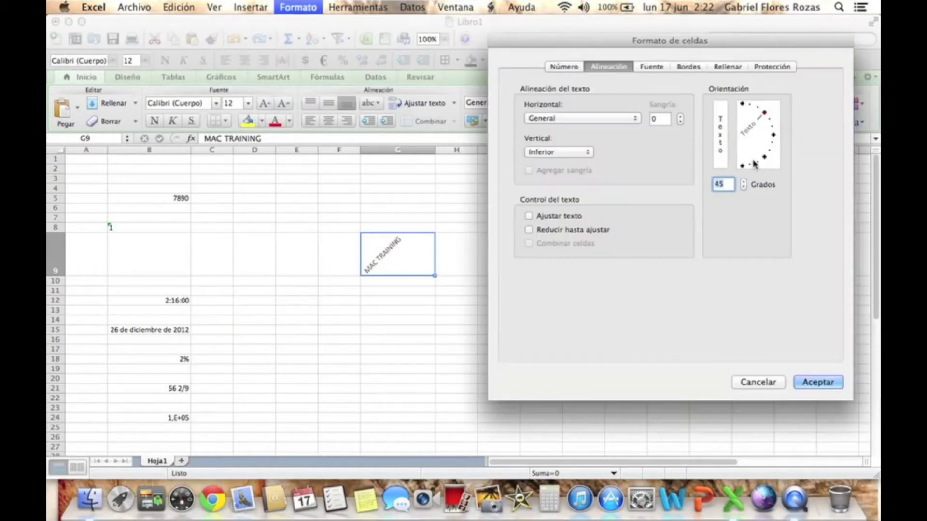
left_click_drag(768, 117, 768, 162)
left_click(818, 382)
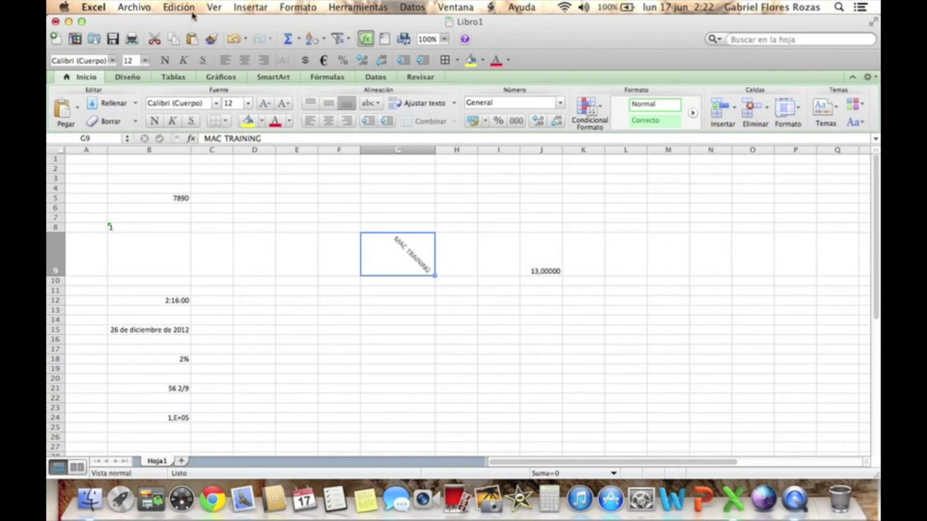
left_click(235, 39)
- Undo the diagonal upward rotation of the MAC TRAINING text in cell G9
left_click(308, 10)
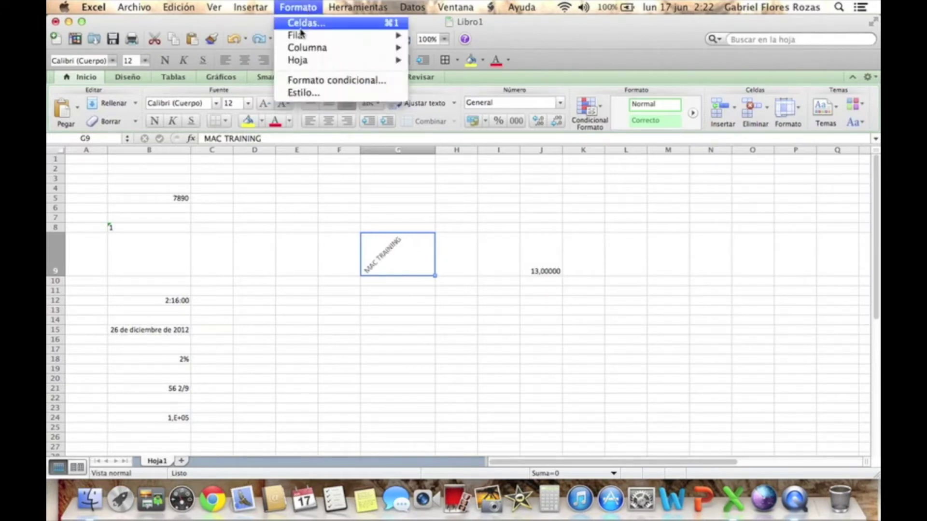
left_click(563, 33)
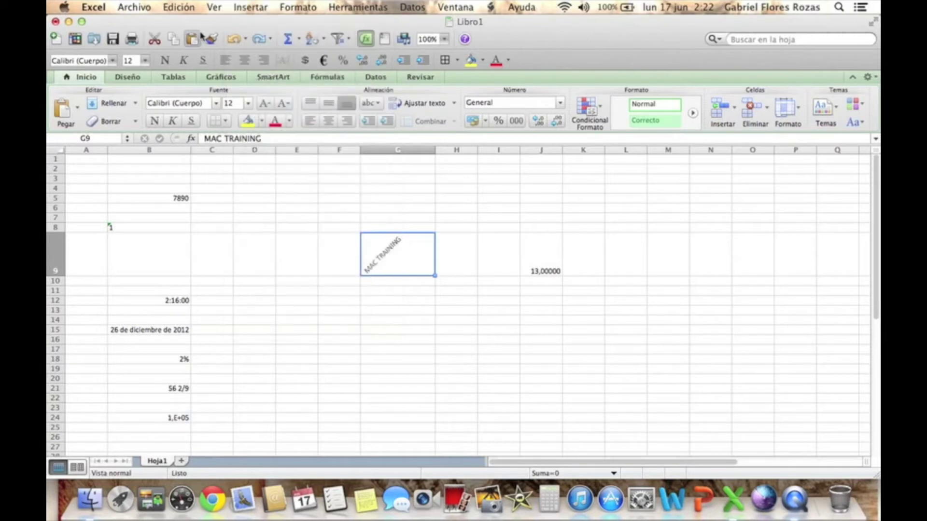
left_click(246, 41)
- Enable the Ajustar texto text control for cell G9 in the cell format settings
left_click(298, 7)
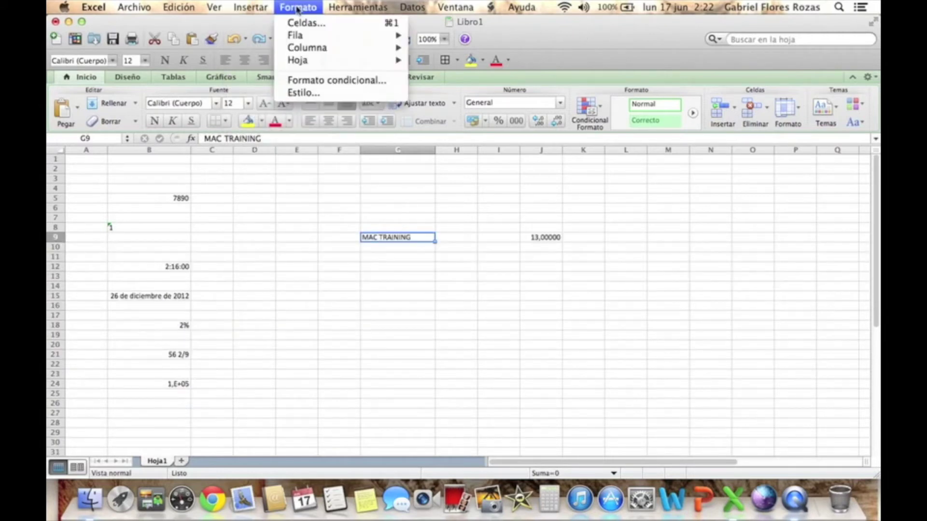
left_click(302, 25)
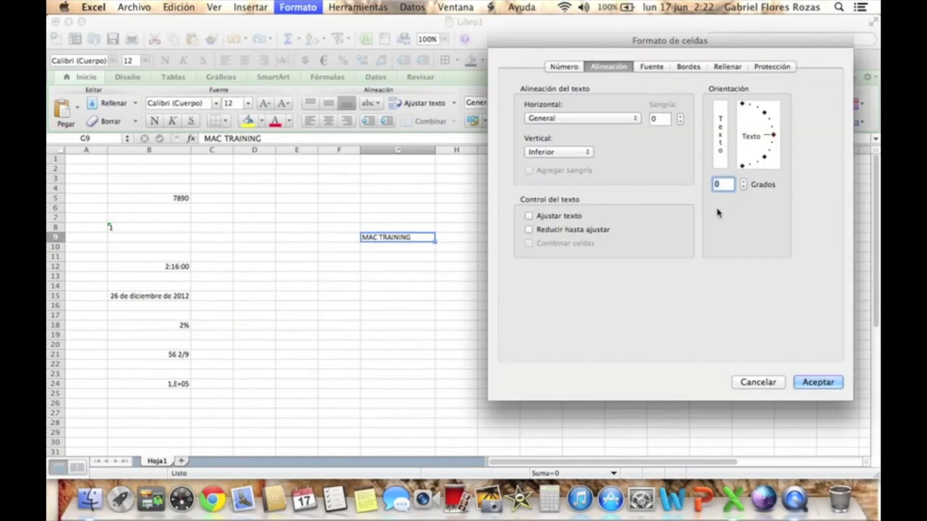
left_click(569, 217)
left_click(831, 386)
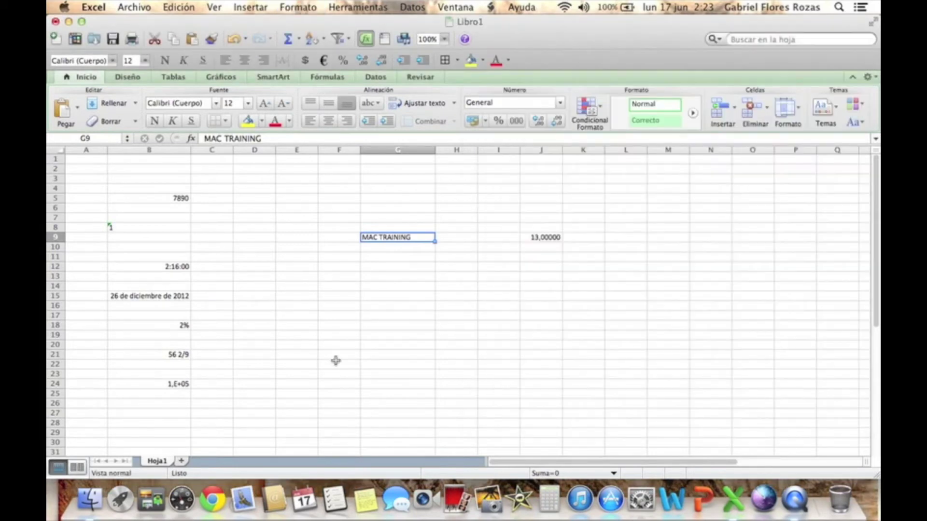
- Extend the text in cell G9 to MAC TRAINING INFORMÁTICA
left_click(288, 139)
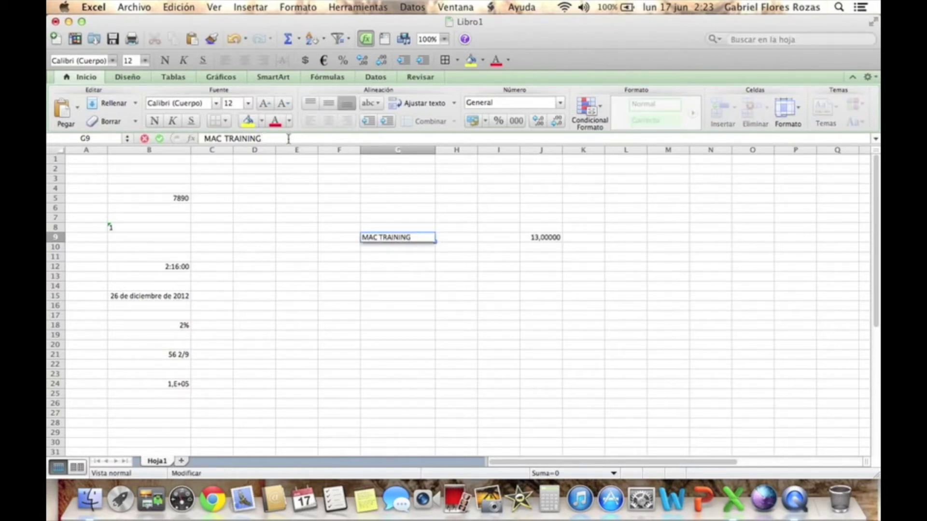
type("INFORMÁTICA")
key("Return")
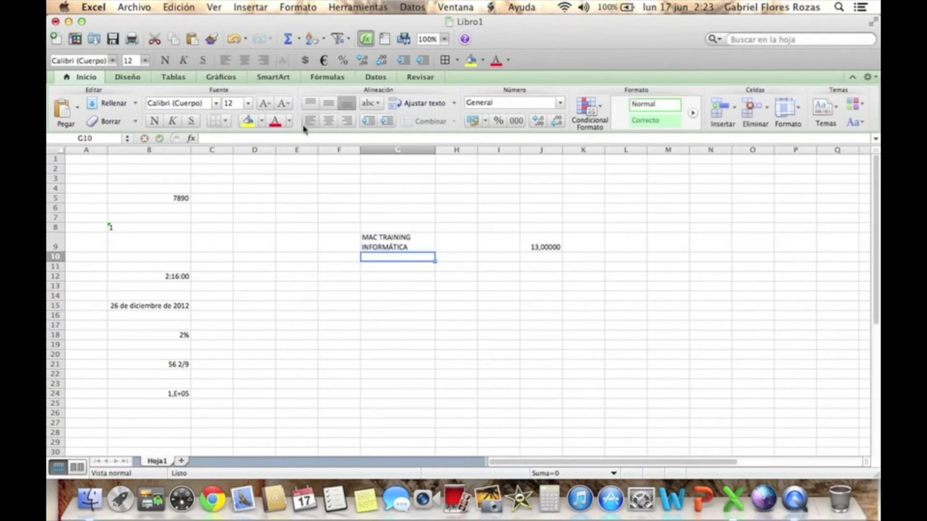
- Try Reducir hasta ajustar instead of Ajustar texto on cell G9, and undo it along with the added word INFORMÁTICA
left_click(300, 7)
left_click(396, 256)
left_click(384, 238)
left_click(300, 7)
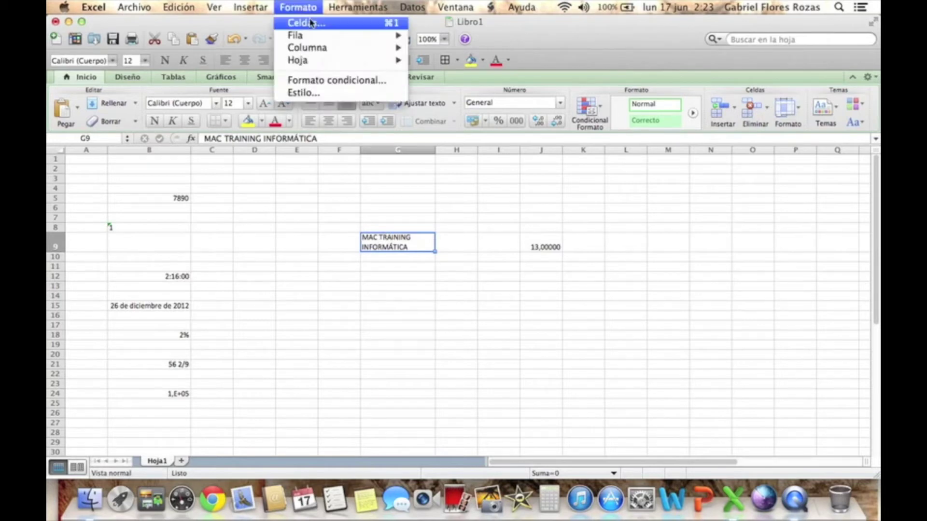
left_click(309, 23)
left_click_drag(555, 45, 547, 59)
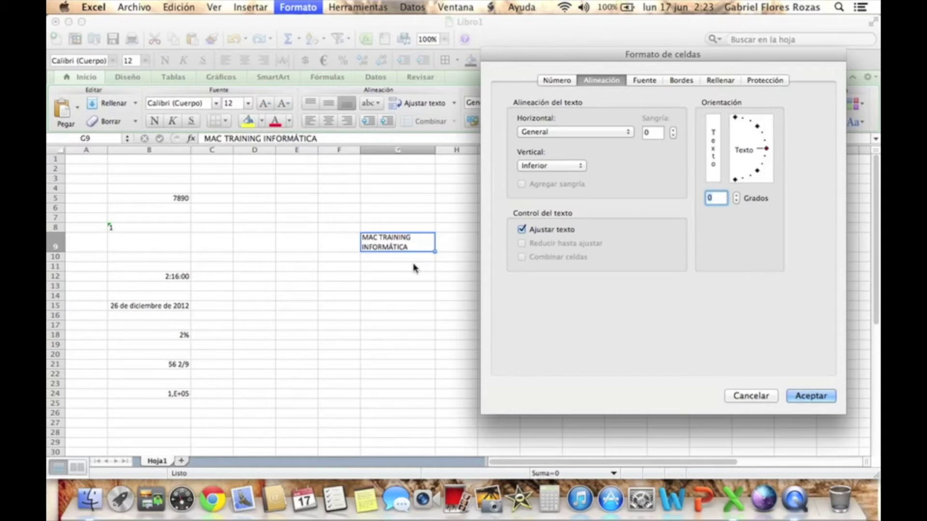
left_click(521, 229)
left_click(521, 244)
left_click(799, 400)
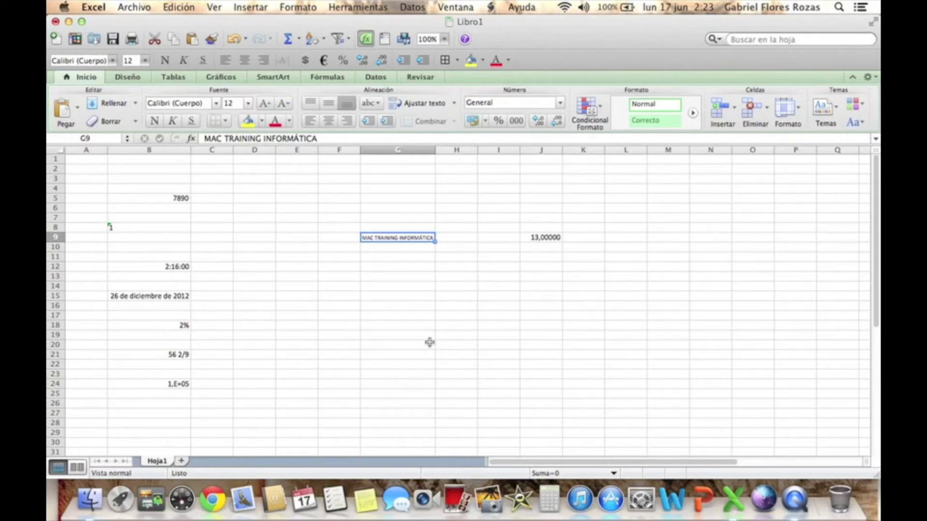
left_click(234, 39)
left_click(234, 39)
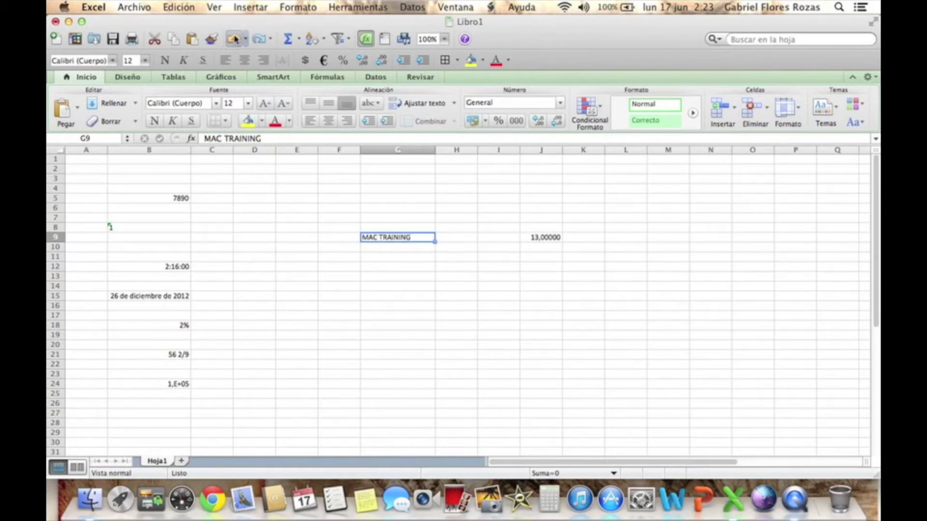
- Set the horizontal text alignment of cell G9 to Rellenar
left_click(471, 364)
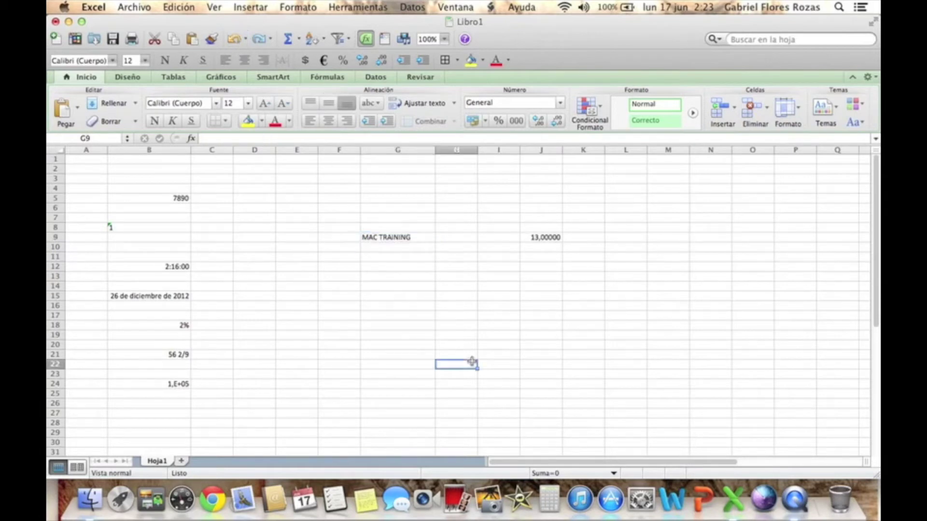
left_click(399, 238)
left_click(300, 7)
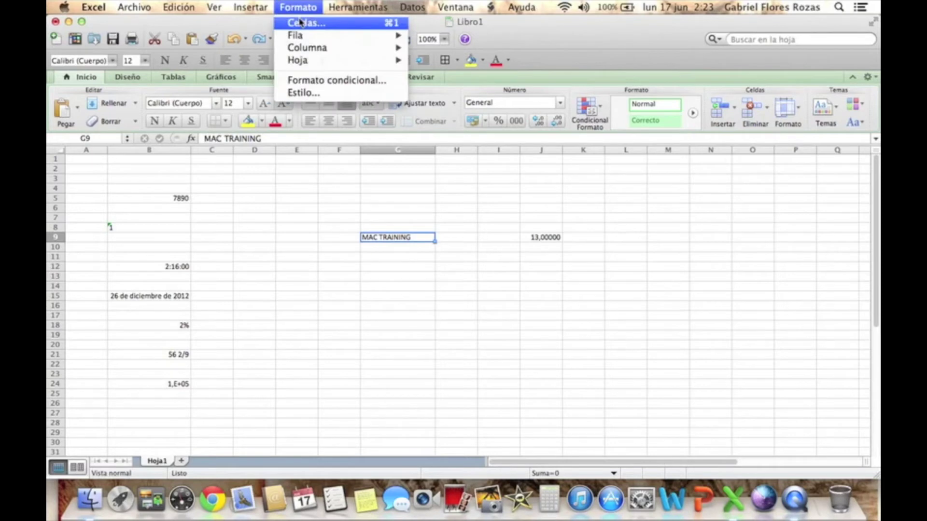
left_click(299, 22)
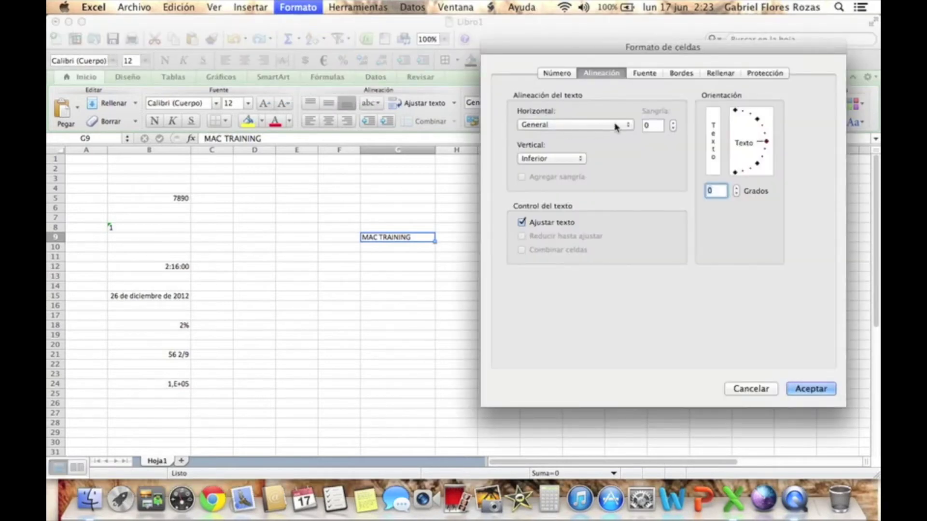
left_click(595, 125)
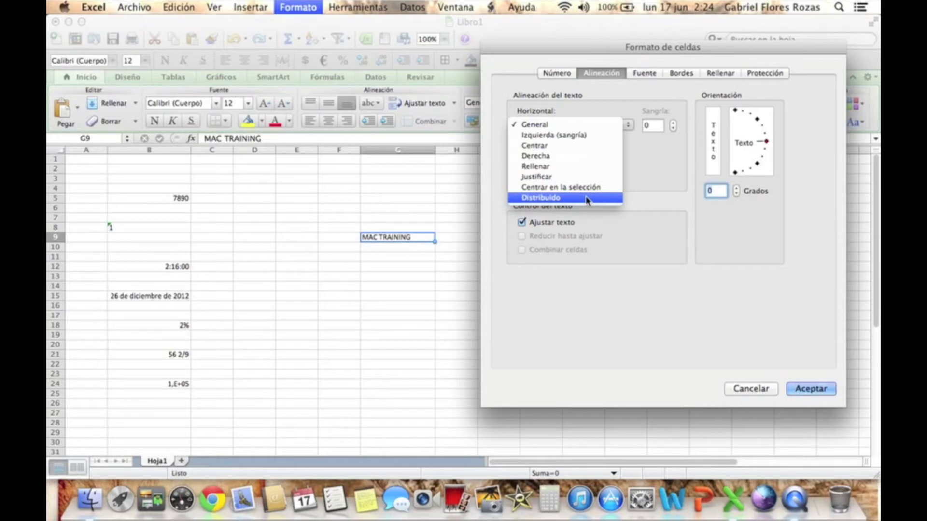
left_click(513, 171)
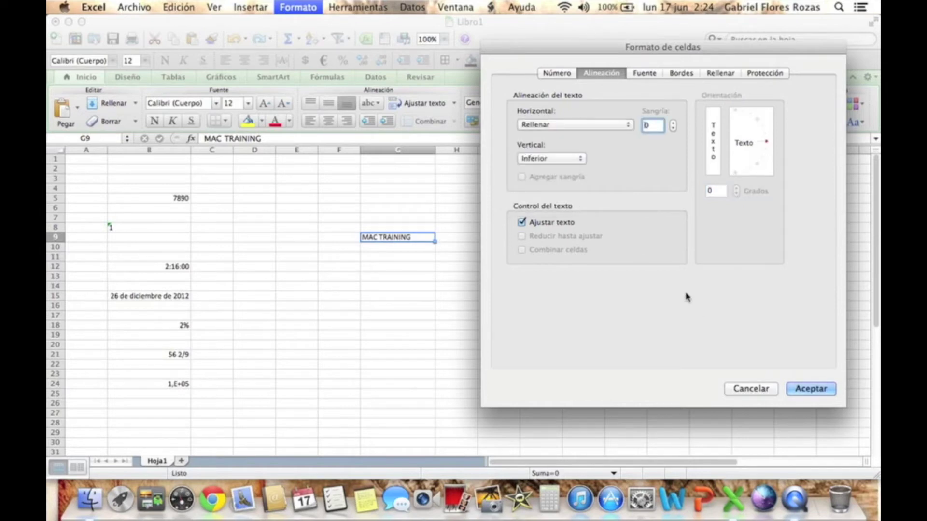
left_click(819, 390)
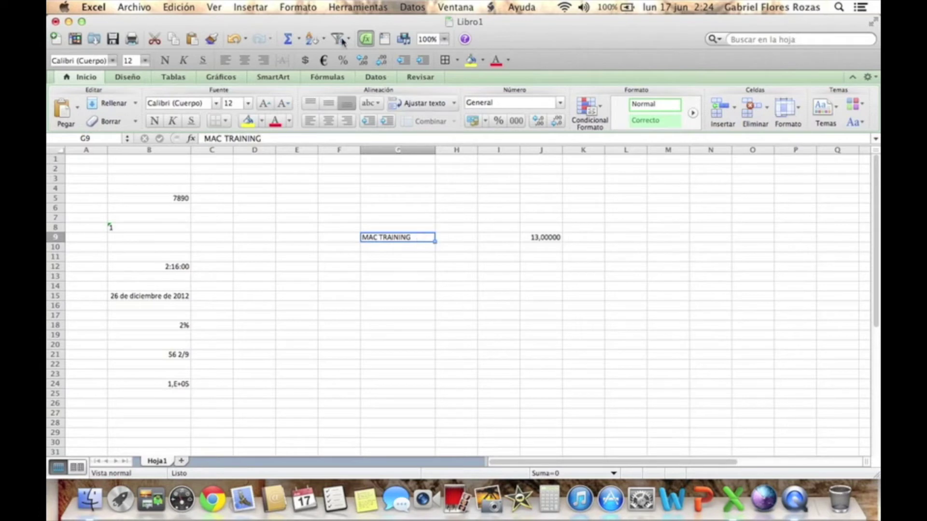
- Append INFORMÁTICA to MAC TRAINING in cell G9
left_click(321, 139)
type("INFORMATICA")
key("Return")
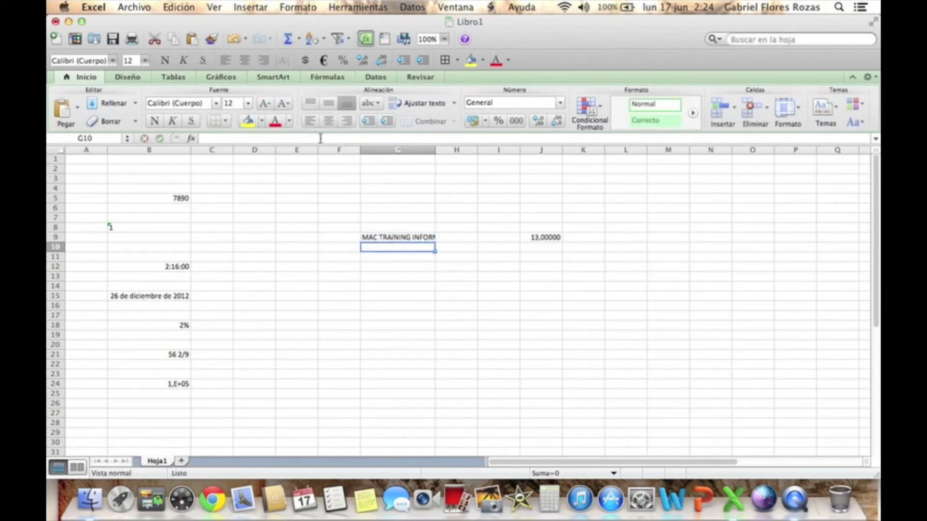
- Try the Distribuido horizontal alignment on cell G9, and undo it together with the appended word INFORMÁTICA
left_click(418, 235)
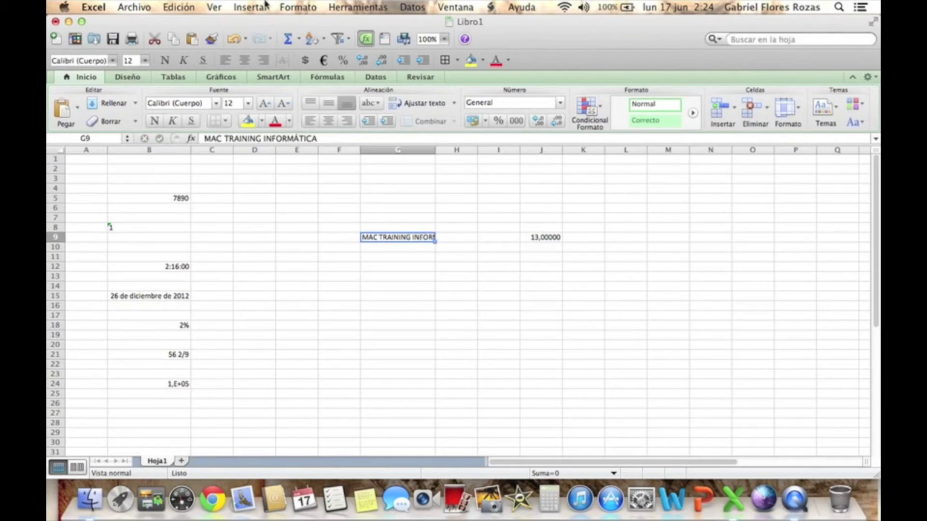
left_click(299, 7)
left_click(304, 23)
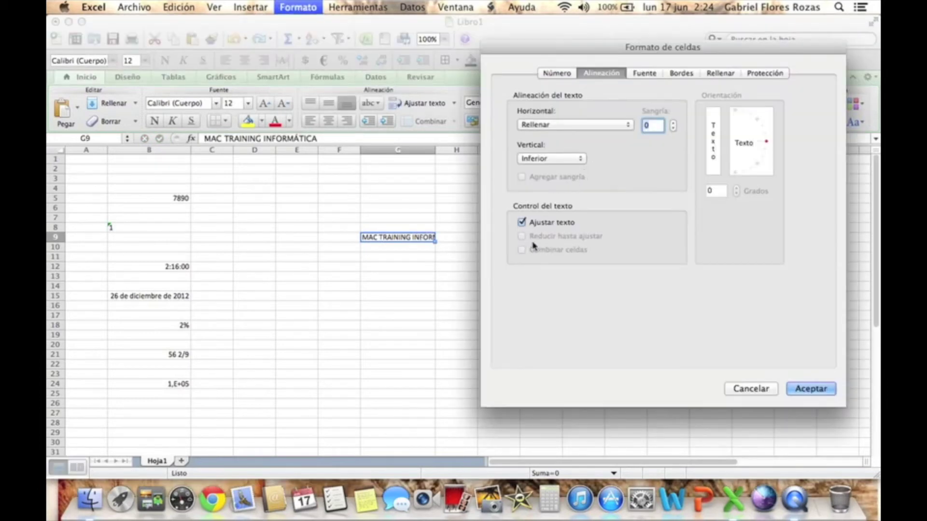
left_click(562, 125)
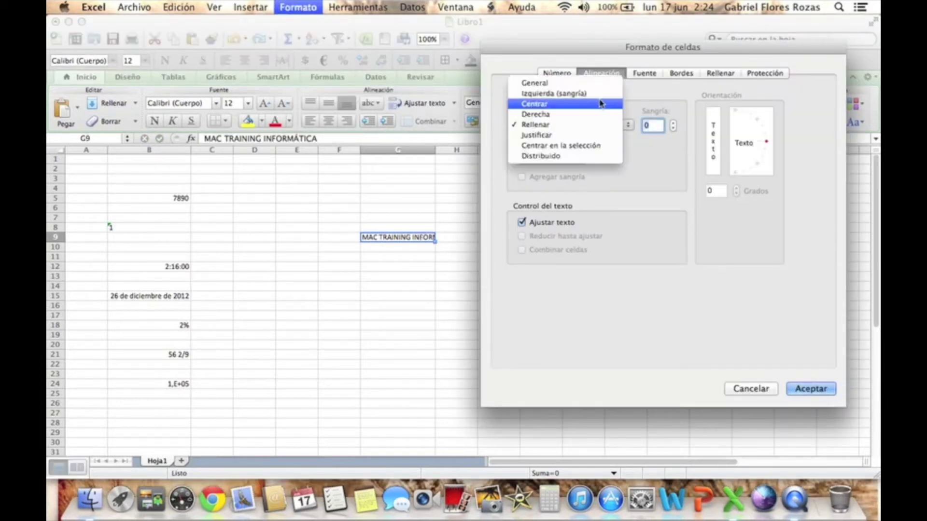
left_click(556, 157)
left_click(811, 390)
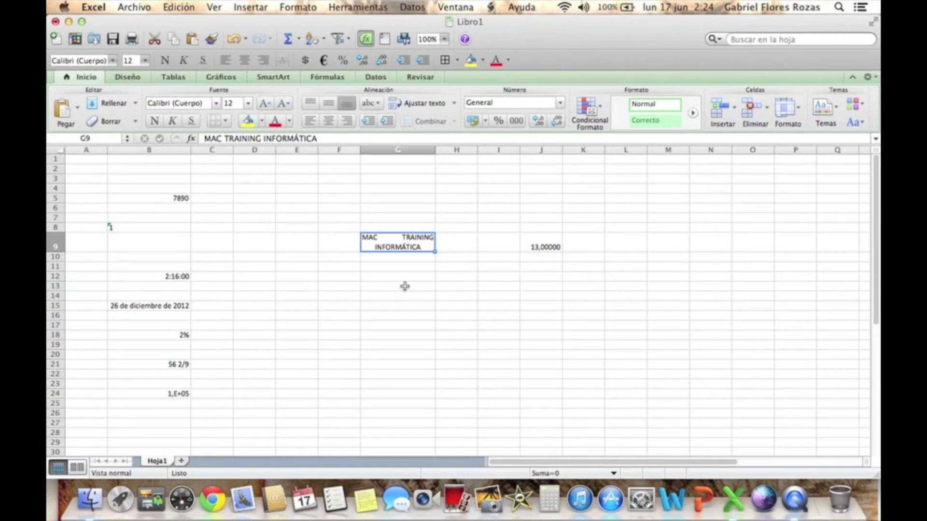
left_click(233, 39)
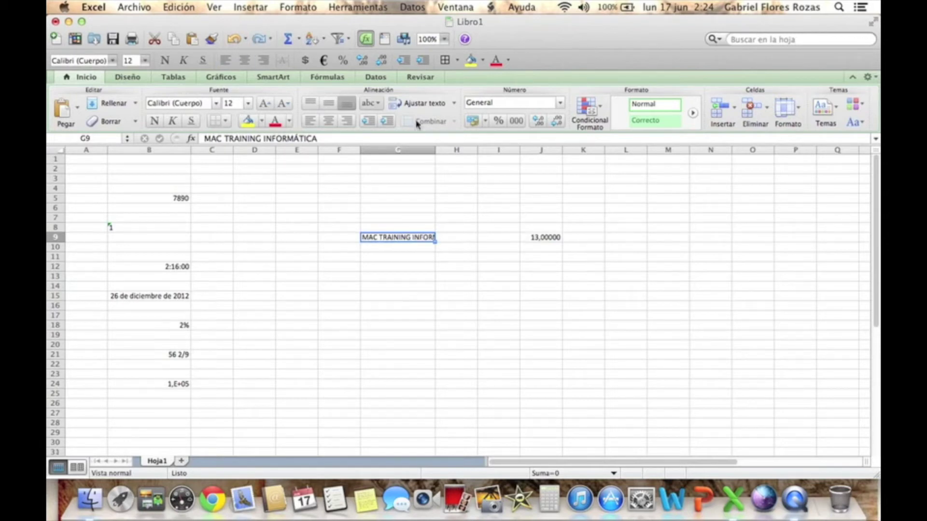
left_click(234, 39)
left_click(464, 351)
left_click(383, 239)
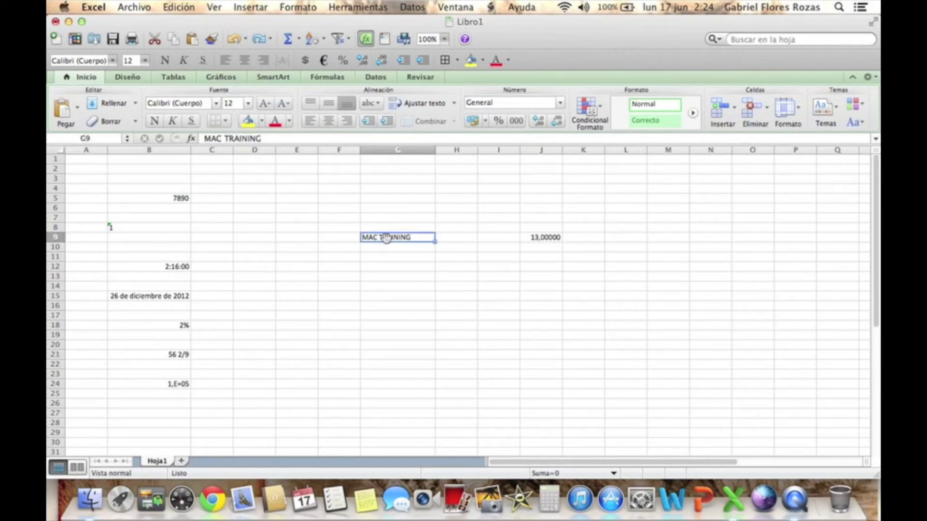
left_click(309, 9)
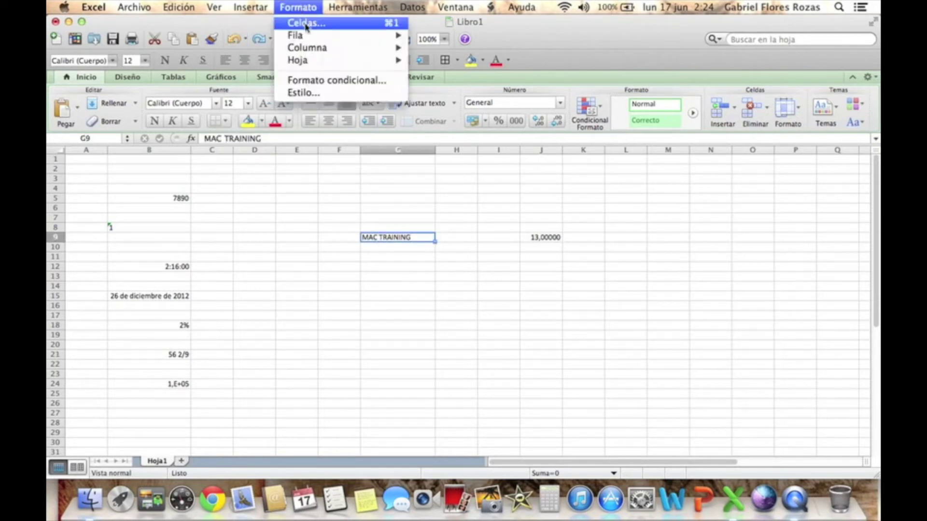
left_click(304, 22)
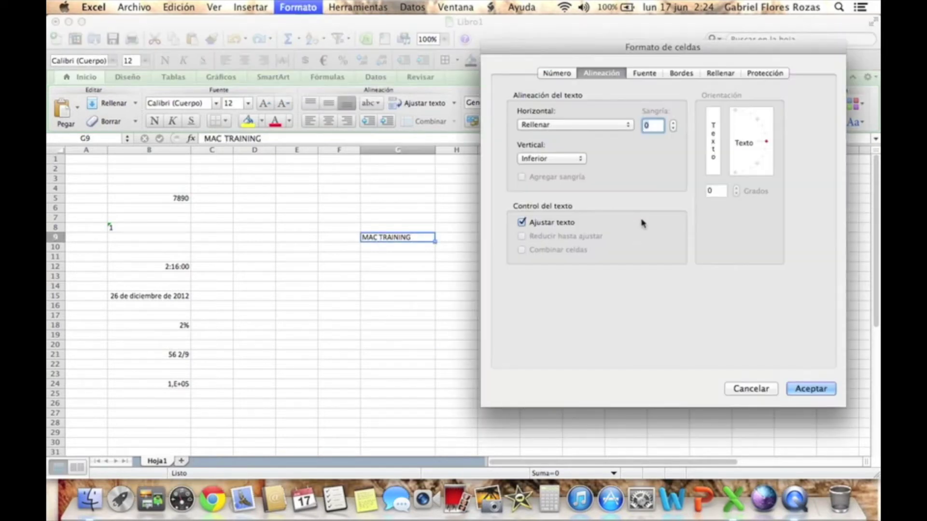
left_click(544, 160)
left_click(632, 167)
left_click(761, 391)
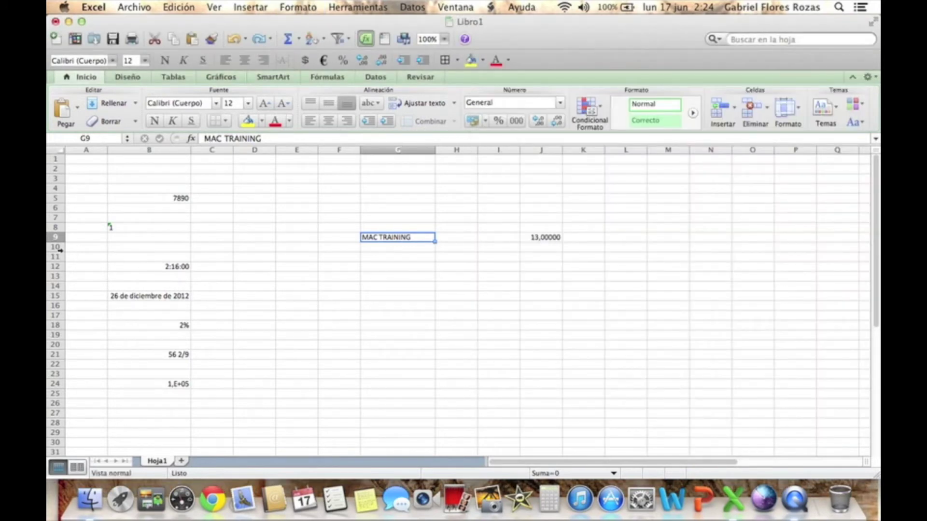
- Enlarge row 9 to about four times the default row height
left_click_drag(58, 243, 56, 271)
left_click(352, 326)
left_click(412, 251)
left_click(471, 346)
left_click(419, 260)
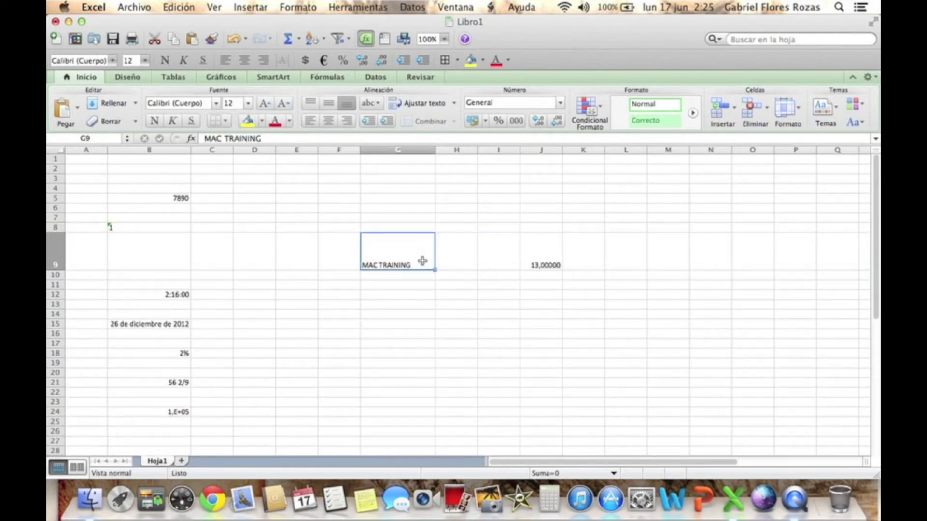
- Set the vertical text alignment of cell G9 to Centrar in the cell format settings
left_click(391, 324)
left_click(425, 258)
left_click(300, 8)
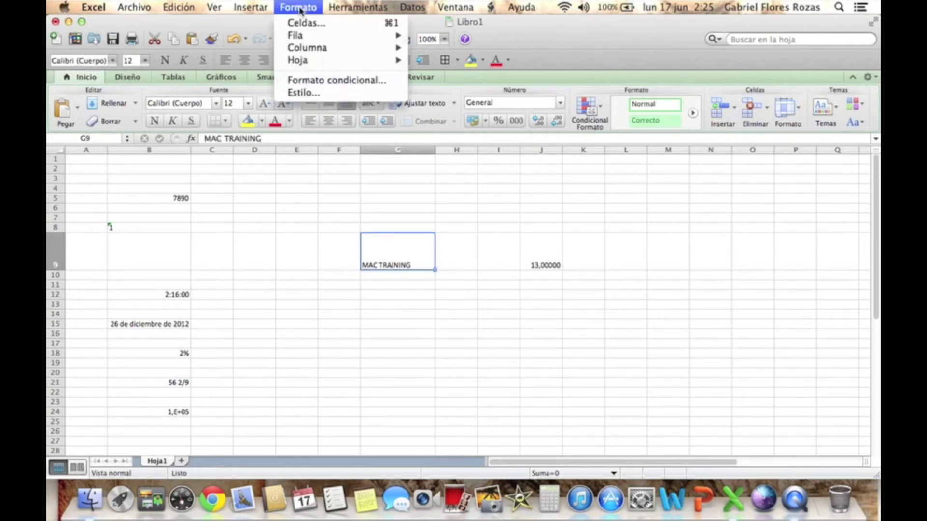
left_click(304, 23)
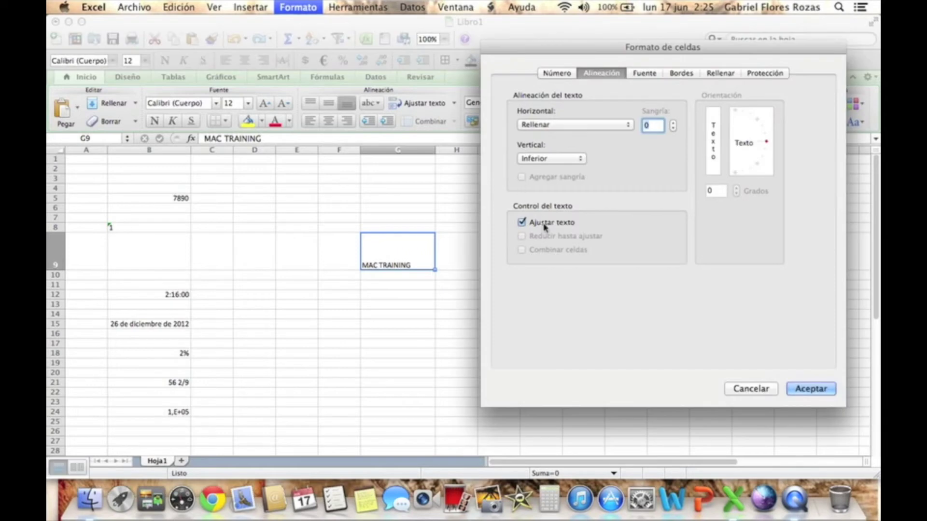
left_click(552, 159)
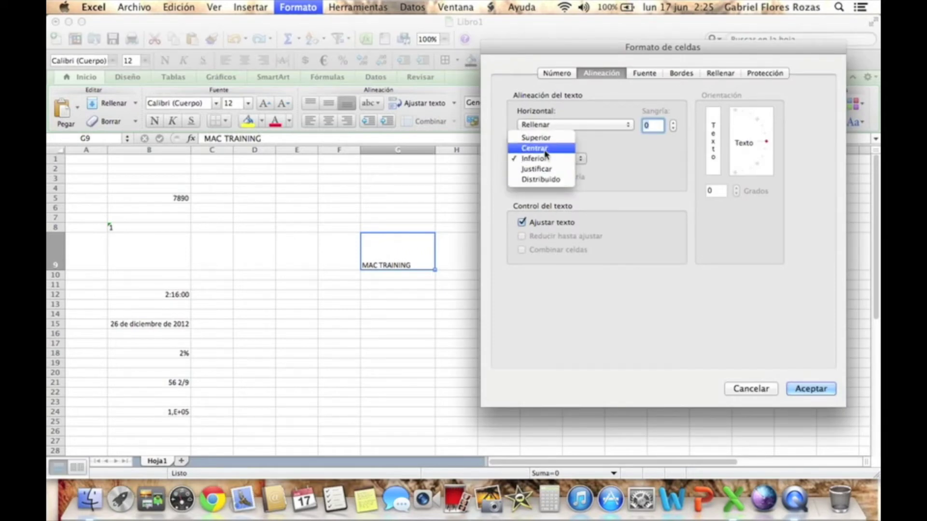
left_click(545, 154)
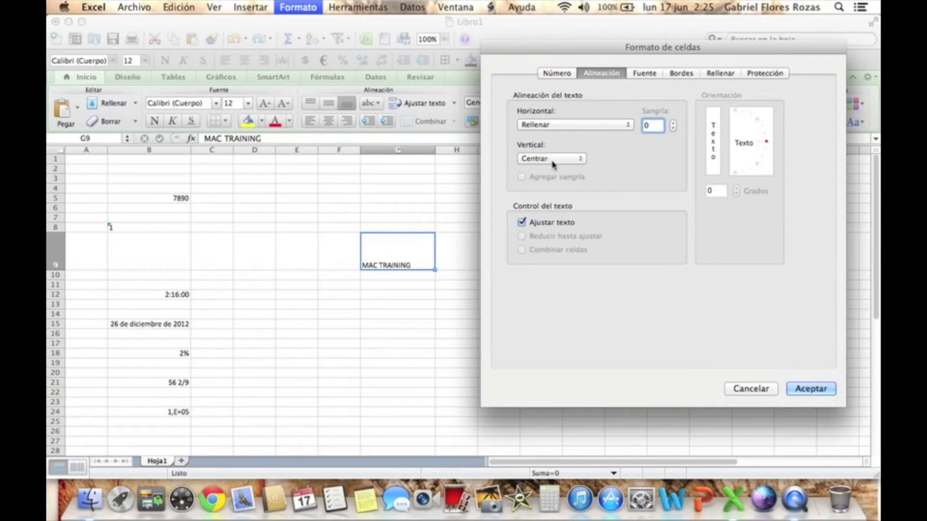
left_click(809, 389)
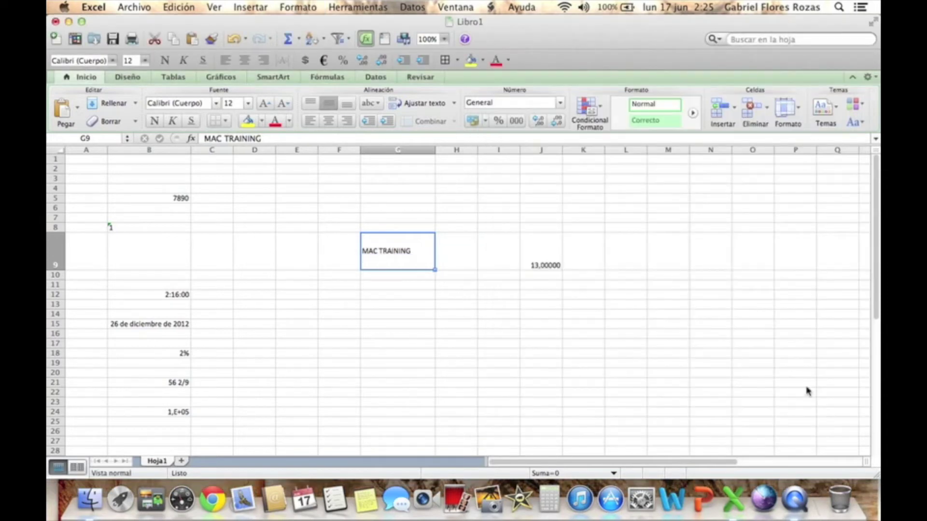
- Undo the vertical centring of cell G9 and the enlargement of row 9
left_click(496, 332)
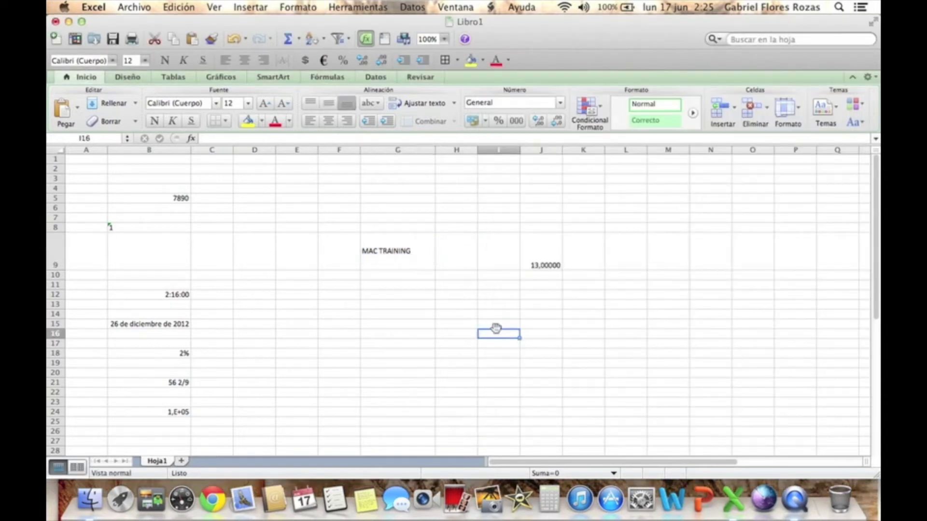
left_click(389, 257)
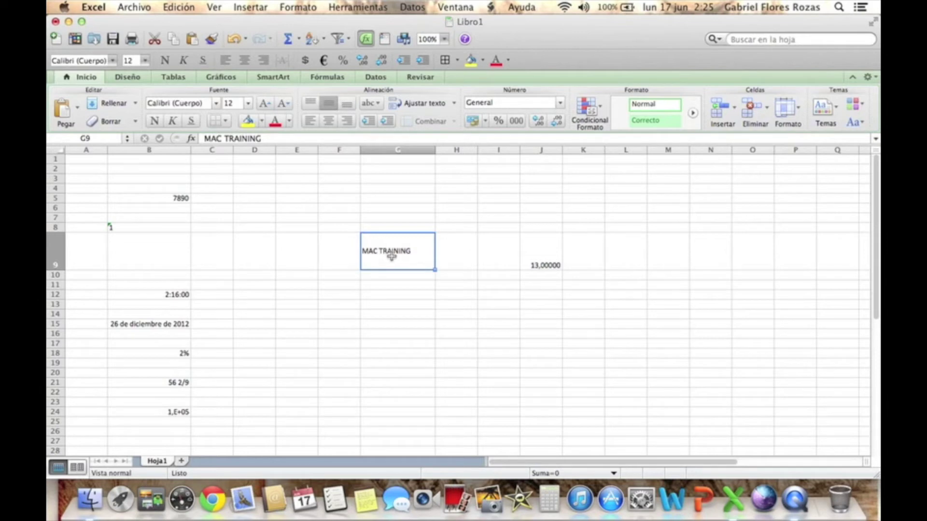
left_click(233, 40)
left_click(234, 40)
left_click(462, 276)
- Review the number and alignment settings of cell G9, and set its font style to Negrita in the cell format settings
left_click(389, 237)
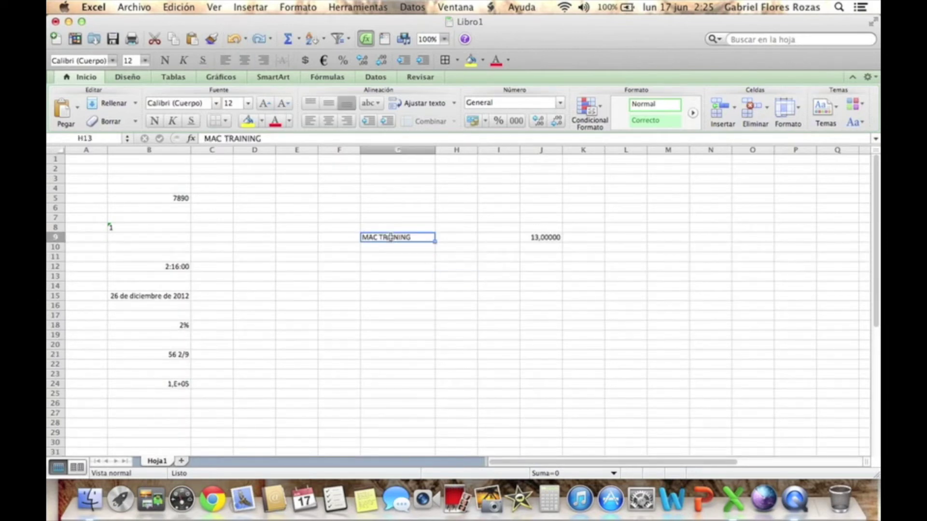
left_click(311, 13)
left_click(308, 23)
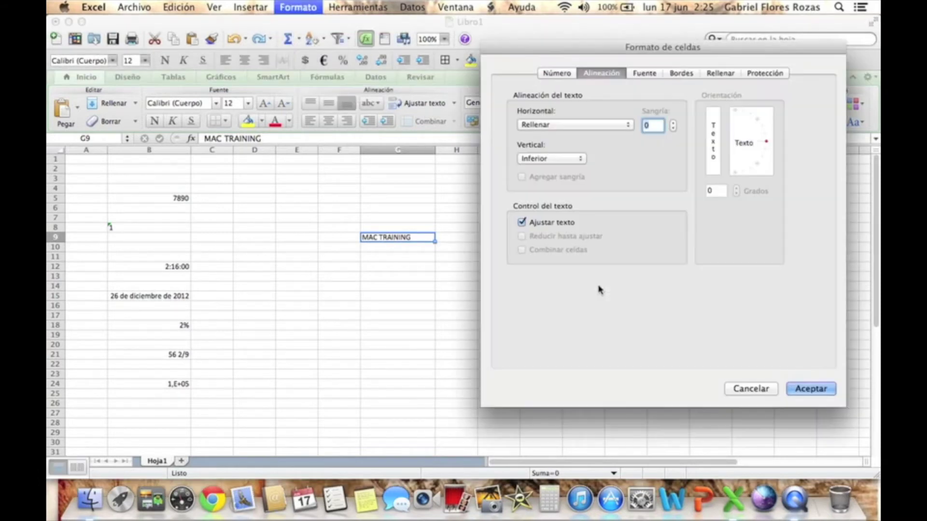
left_click(550, 74)
left_click(615, 74)
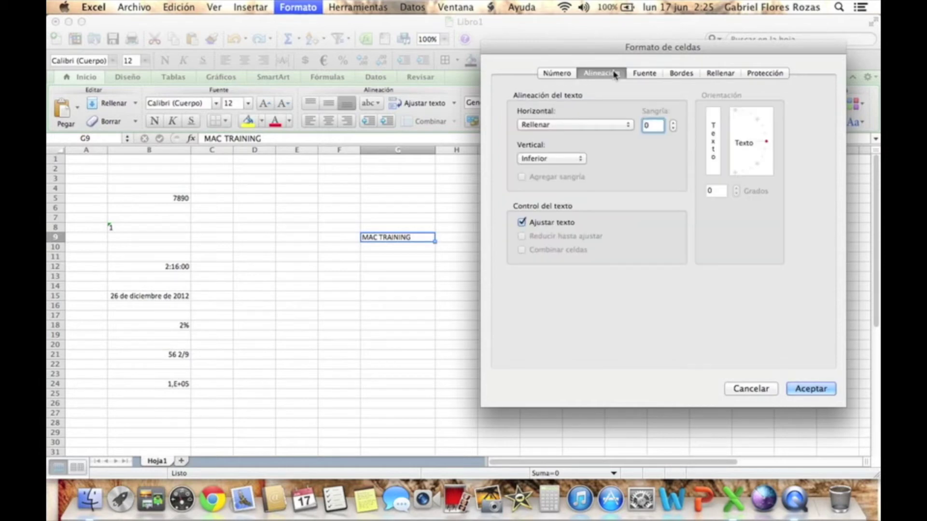
left_click(557, 74)
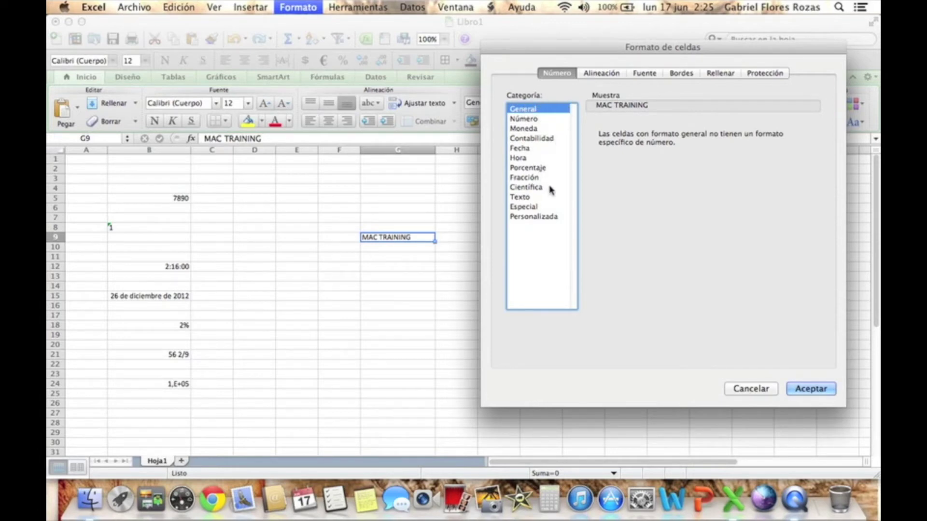
left_click(601, 74)
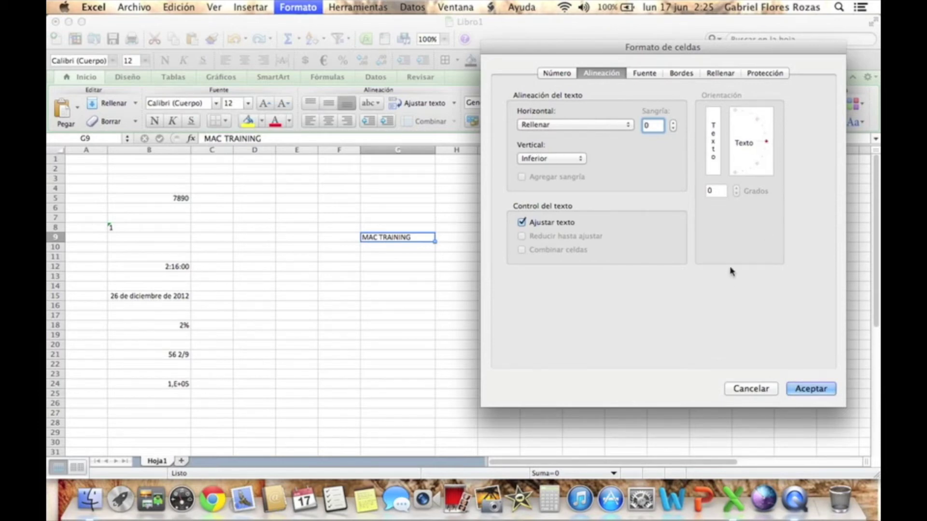
left_click(645, 74)
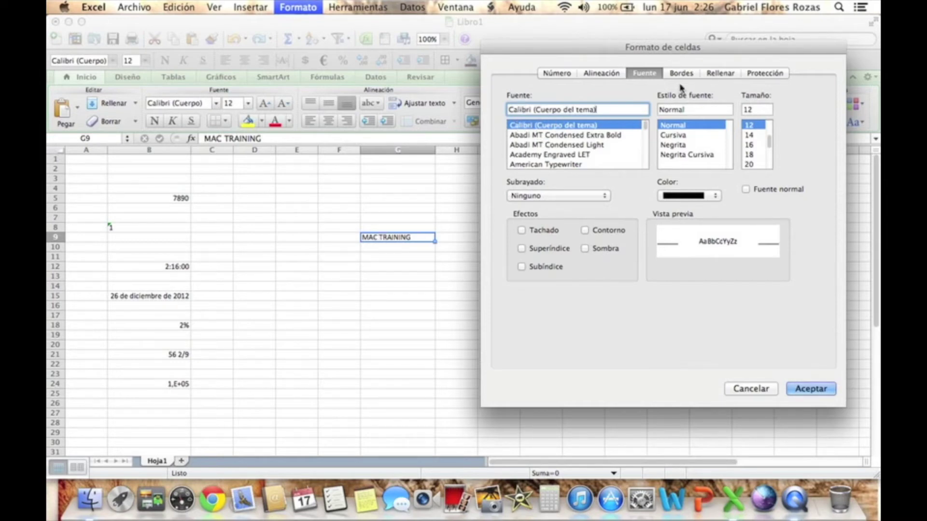
left_click(681, 144)
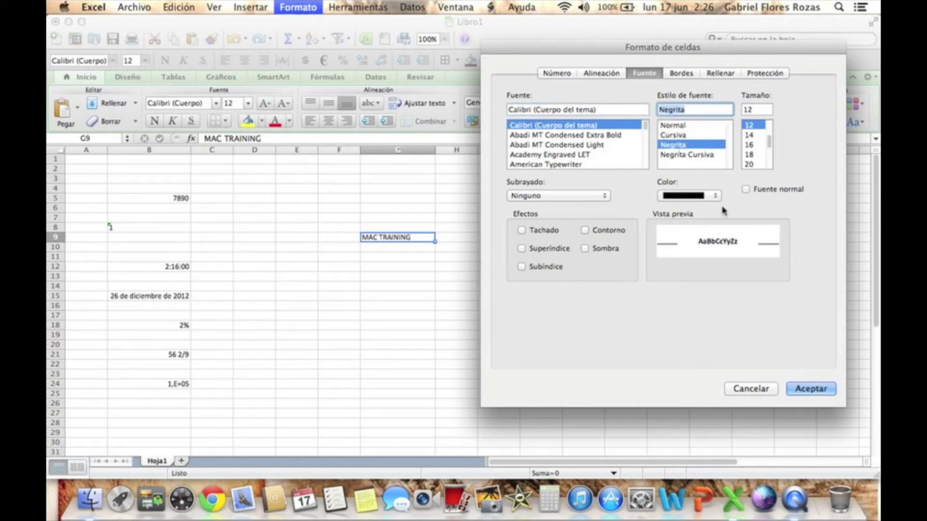
left_click(811, 389)
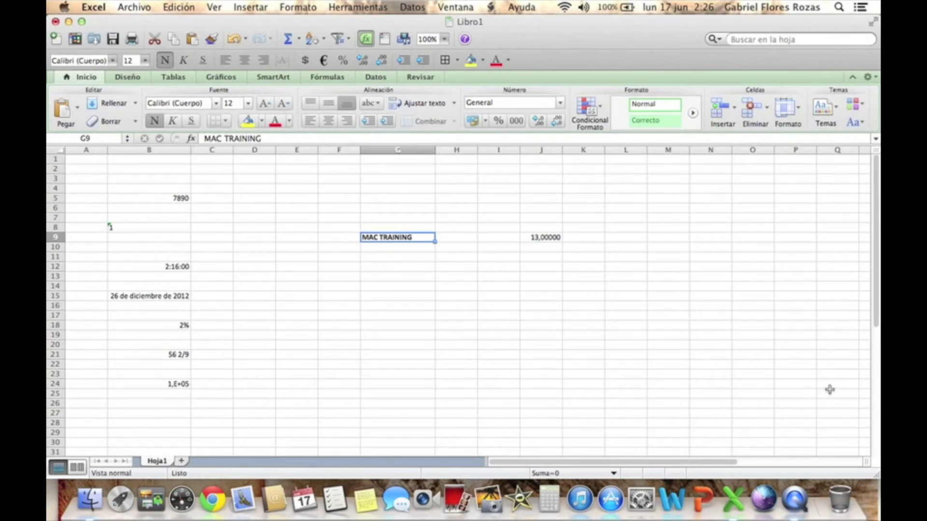
- Set the font size of cell G9 to 20 in the cell format settings, and autofit column G to its text
left_click(295, 7)
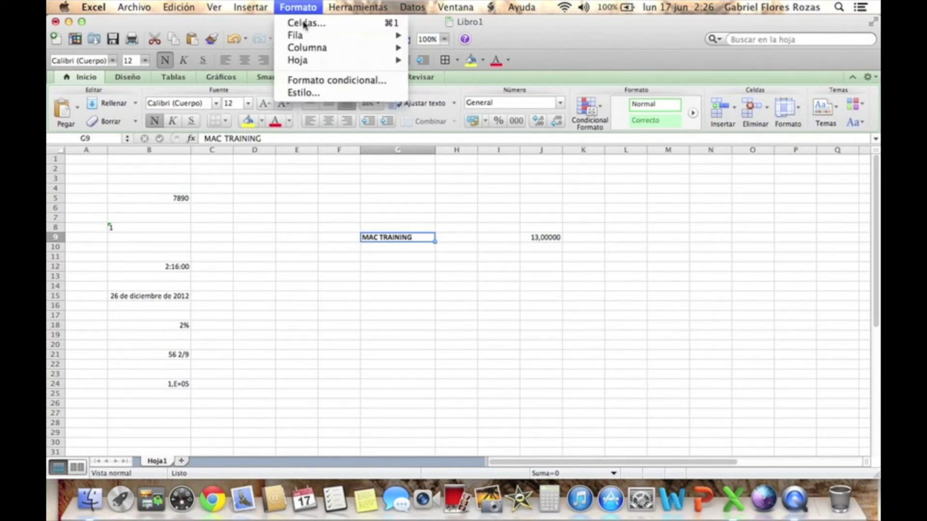
left_click(304, 23)
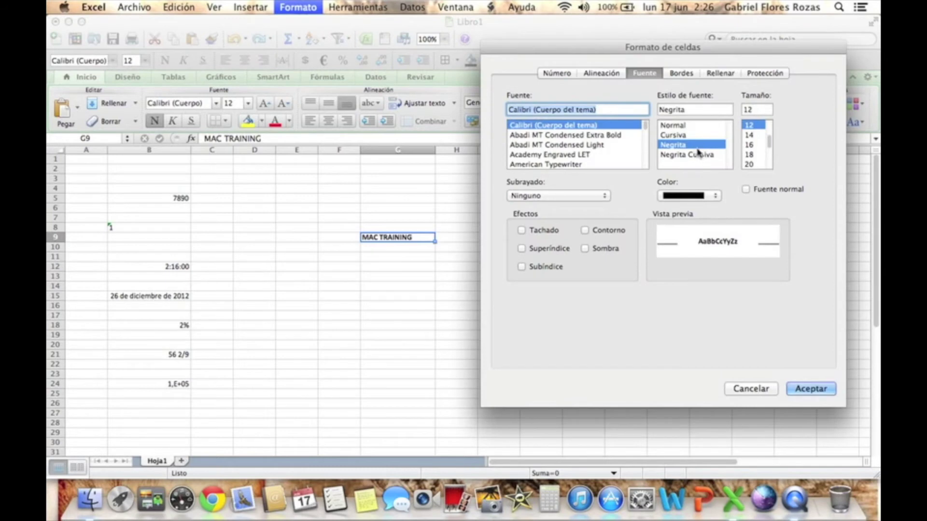
left_click(761, 158)
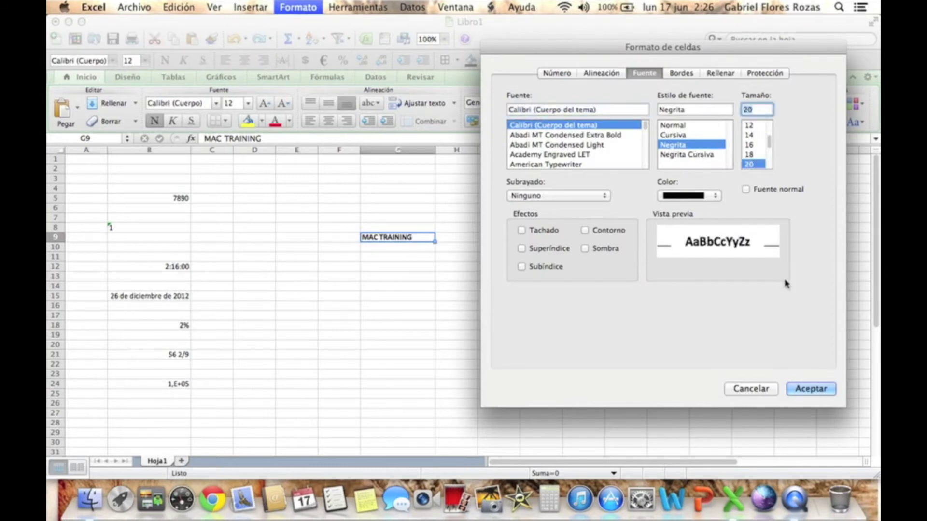
left_click(821, 388)
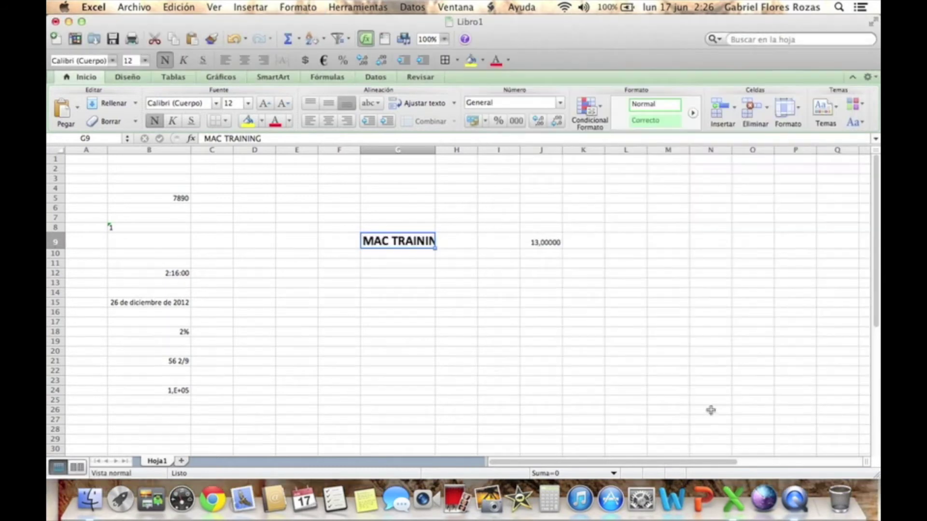
double_click(435, 150)
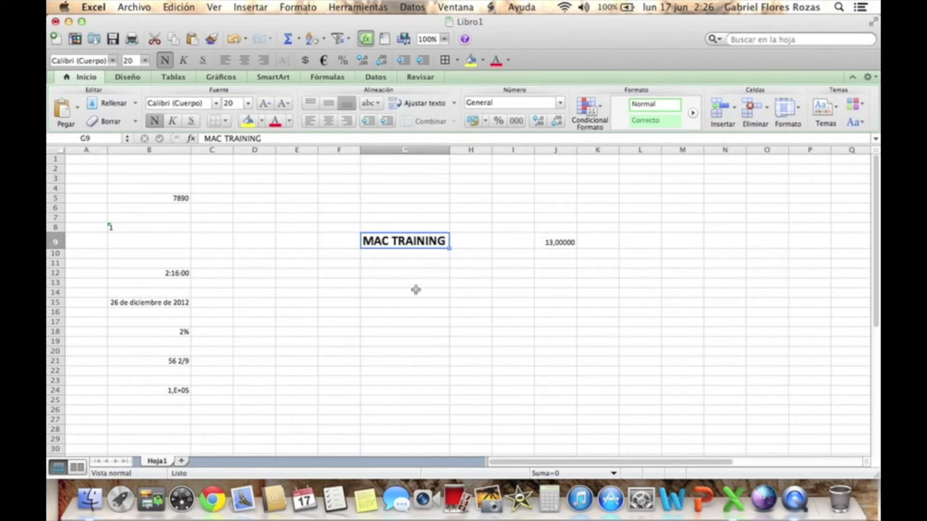
- Apply the Doble underline style to the MAC TRAINING text in cell G9 through the cell format settings
left_click(298, 7)
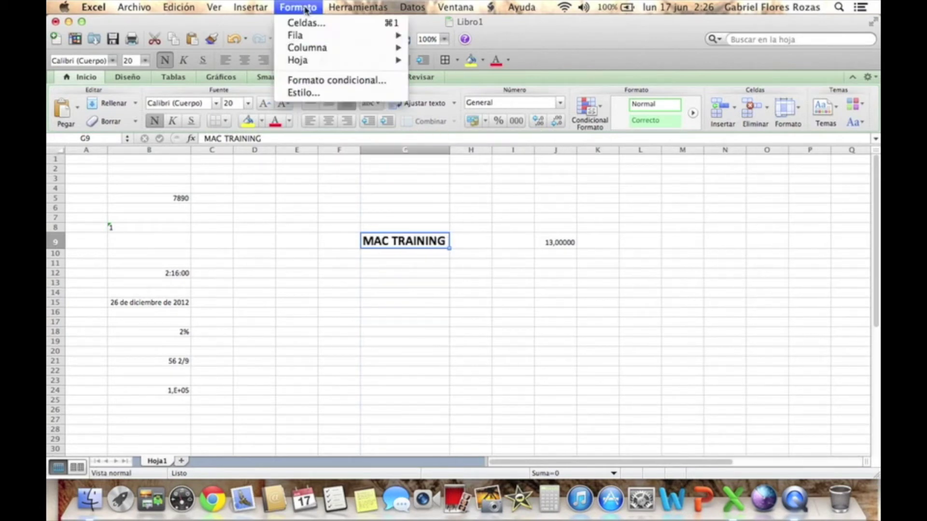
key("super+1")
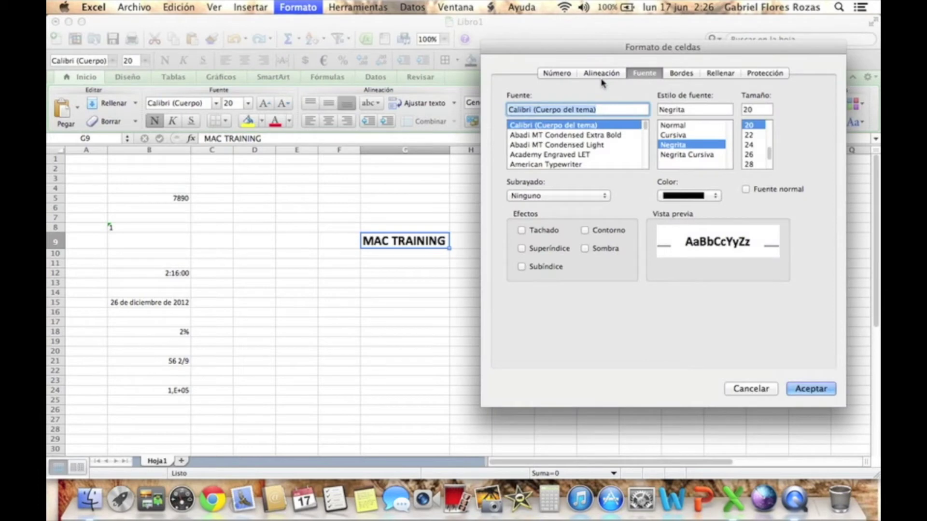
left_click(604, 197)
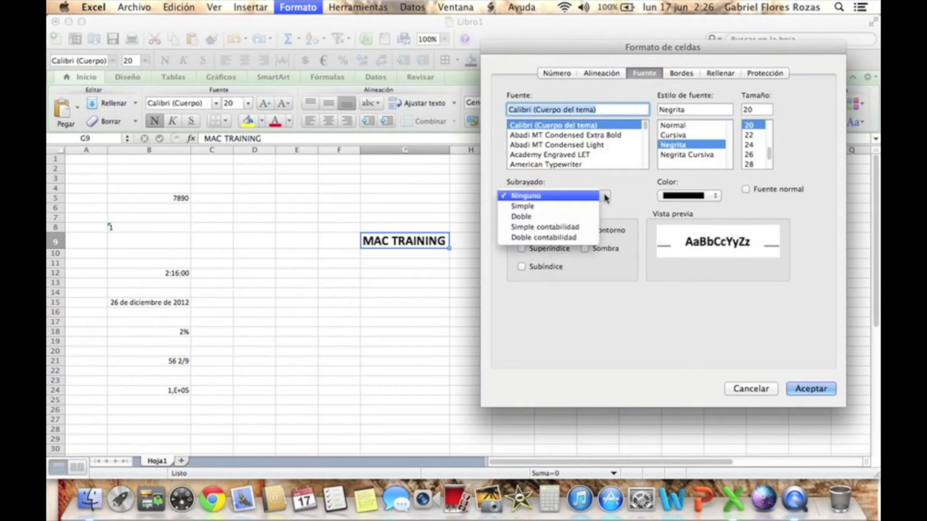
left_click(526, 218)
left_click(806, 389)
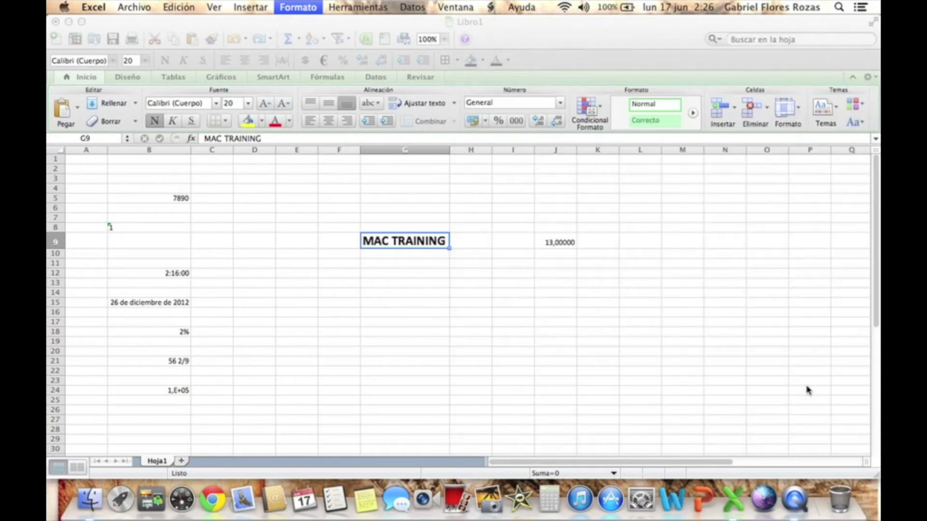
left_click(425, 302)
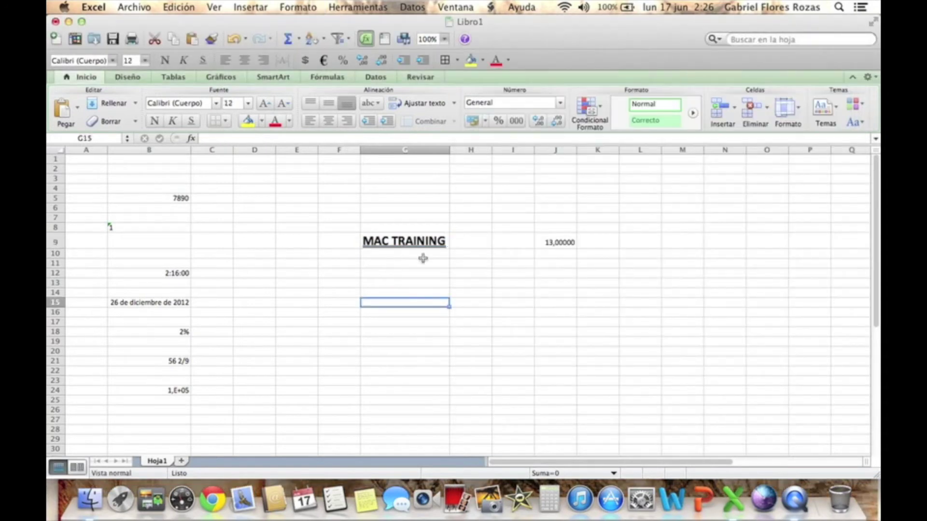
- Set the font colour of cell G9 to the bright red standard colour in the cell format settings
left_click(401, 244)
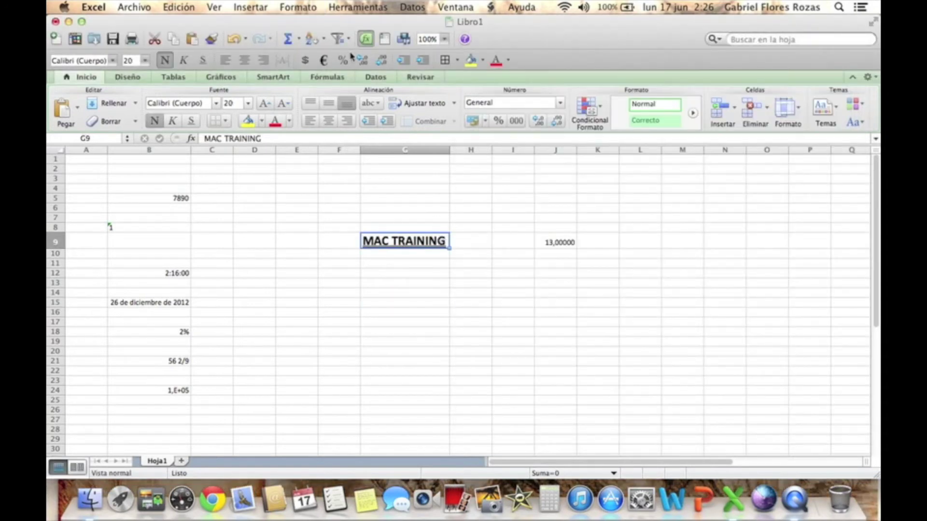
left_click(298, 7)
left_click(304, 22)
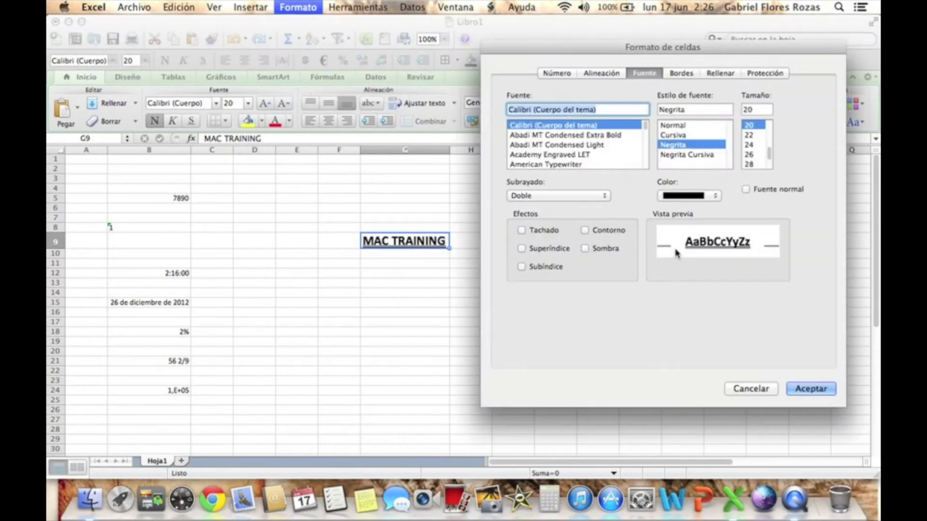
left_click(715, 195)
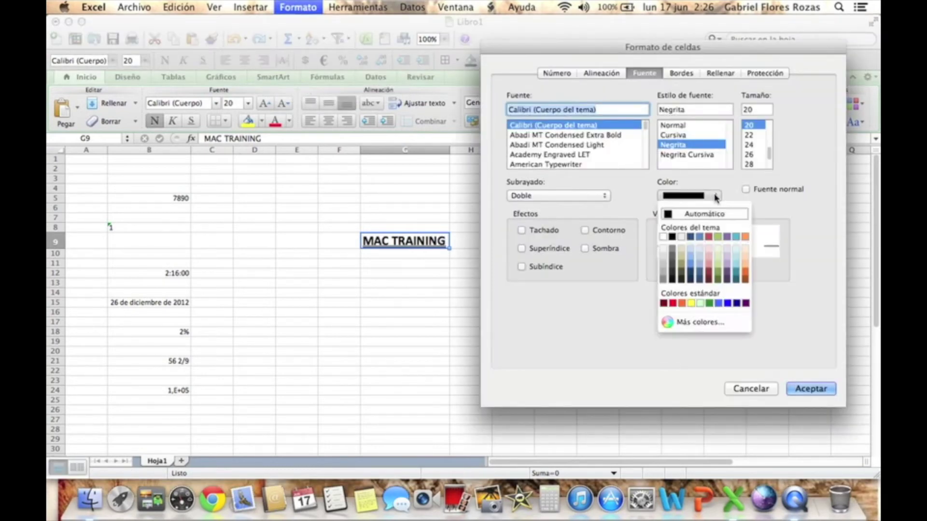
left_click(674, 303)
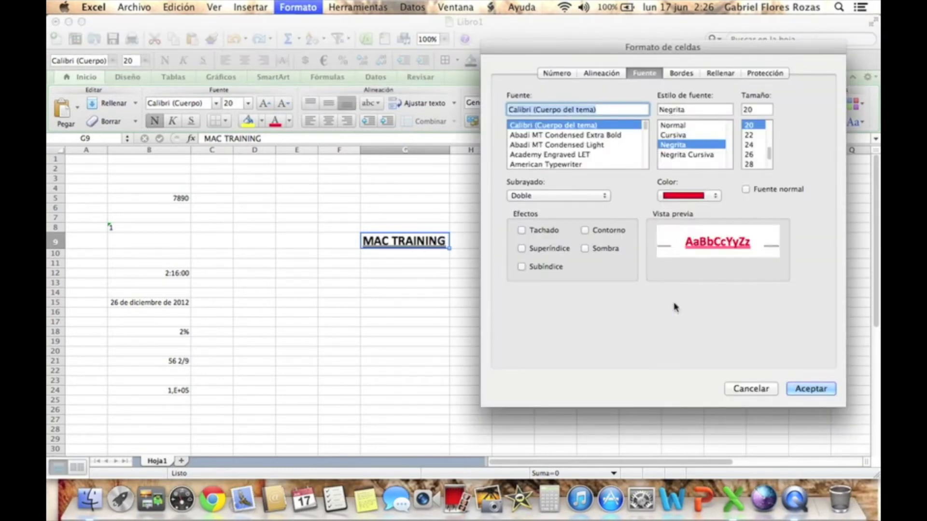
left_click(813, 392)
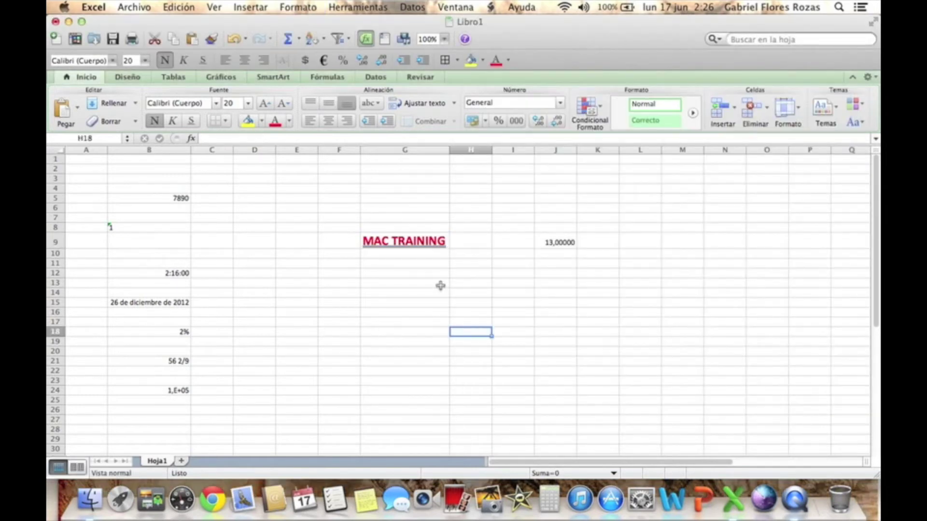
- Apply the outline (Contorno) font effect to the MAC TRAINING text in cell G9
left_click(311, 6)
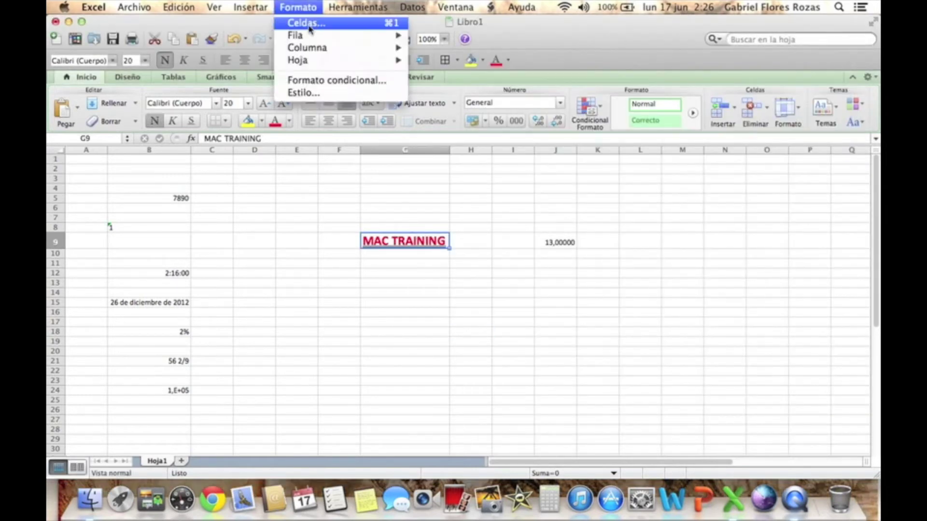
left_click(307, 23)
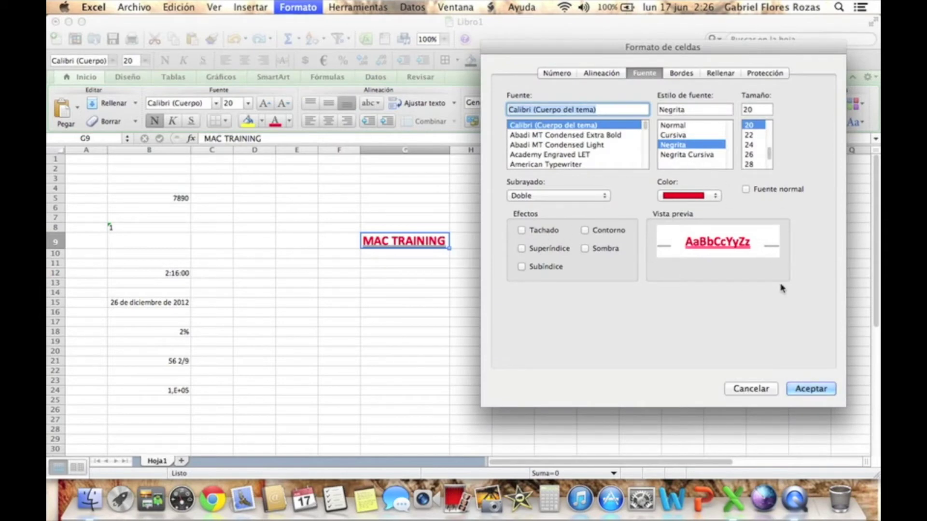
left_click(522, 230)
left_click(522, 230)
left_click(584, 231)
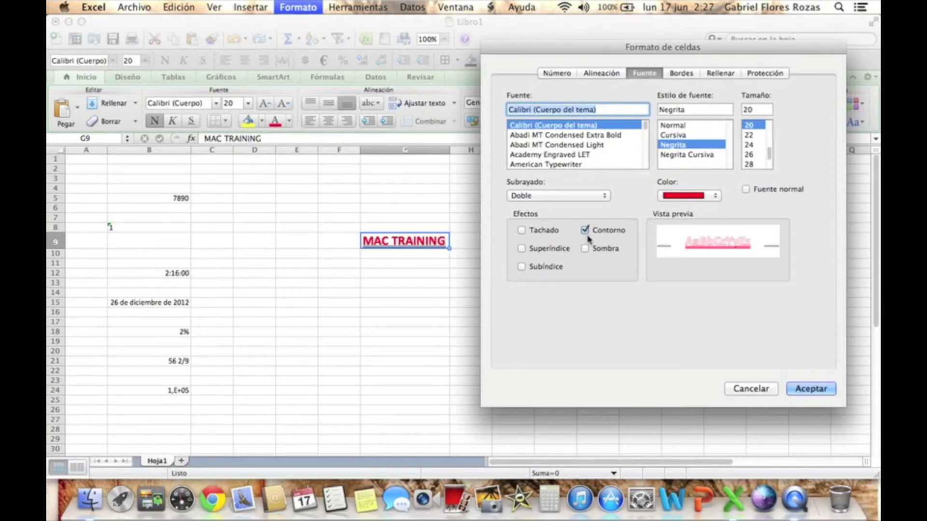
left_click(805, 392)
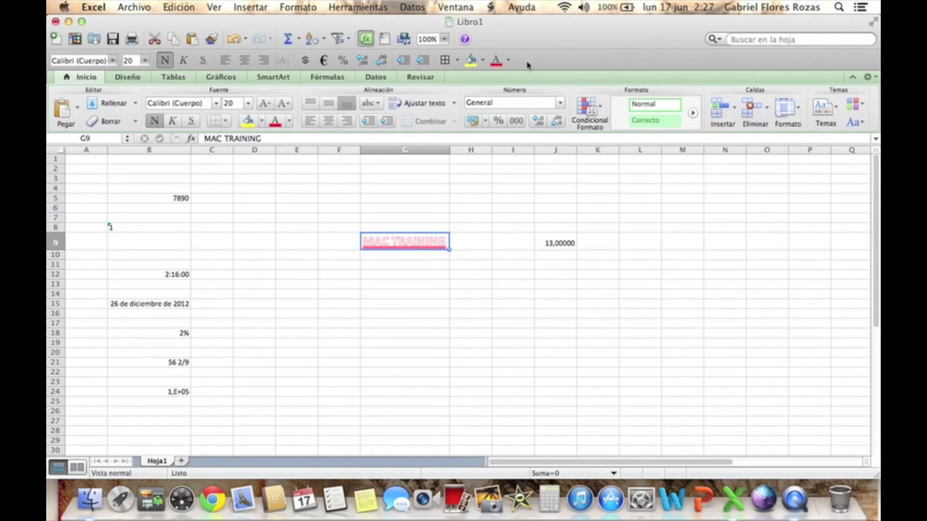
- Replace the outline effect on the MAC TRAINING text in G9 with the shadow (Sombra) font effect
left_click(297, 6)
left_click(304, 21)
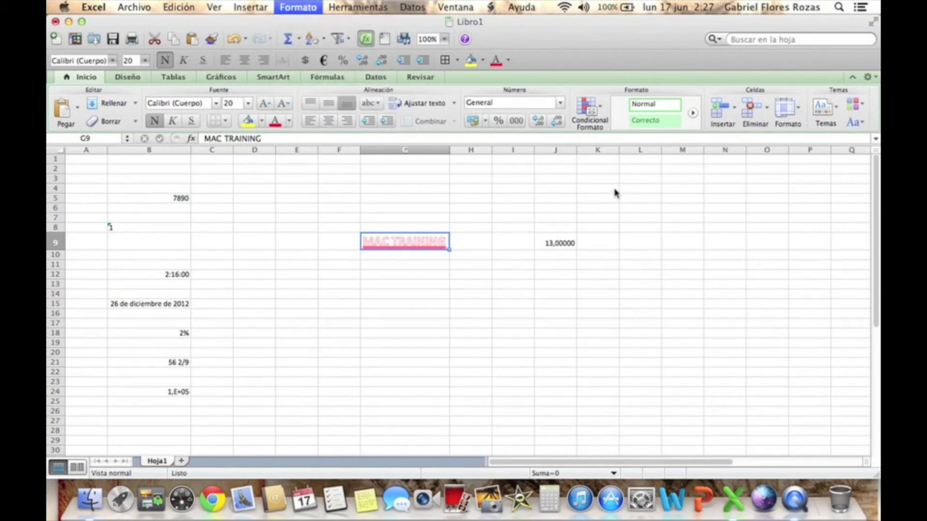
left_click(585, 230)
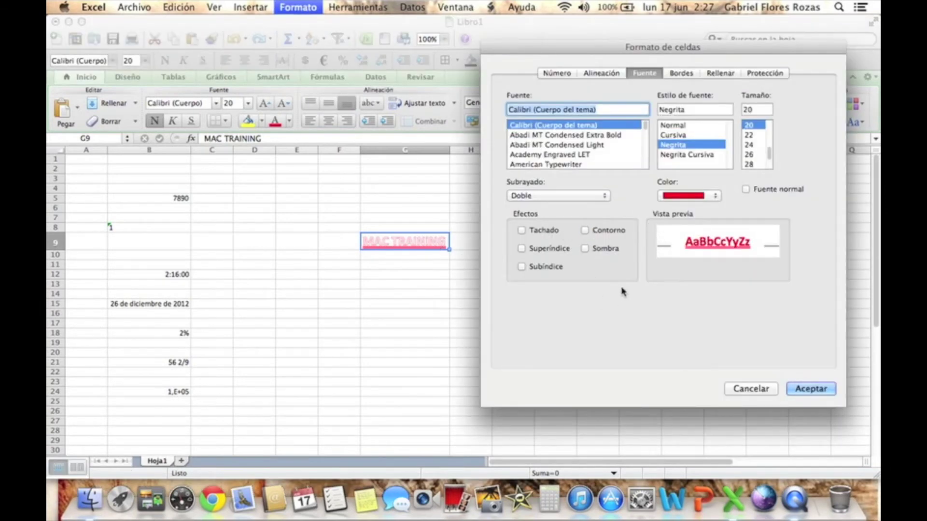
left_click(586, 249)
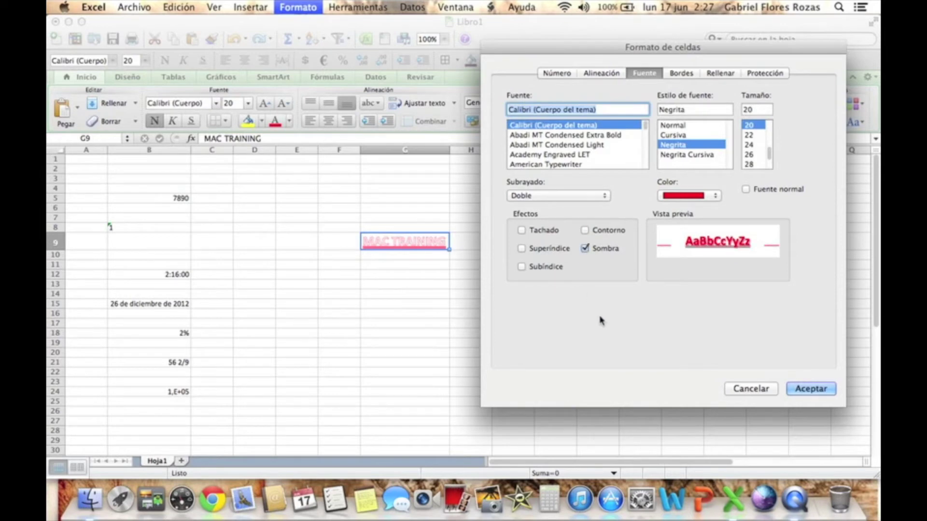
left_click(811, 389)
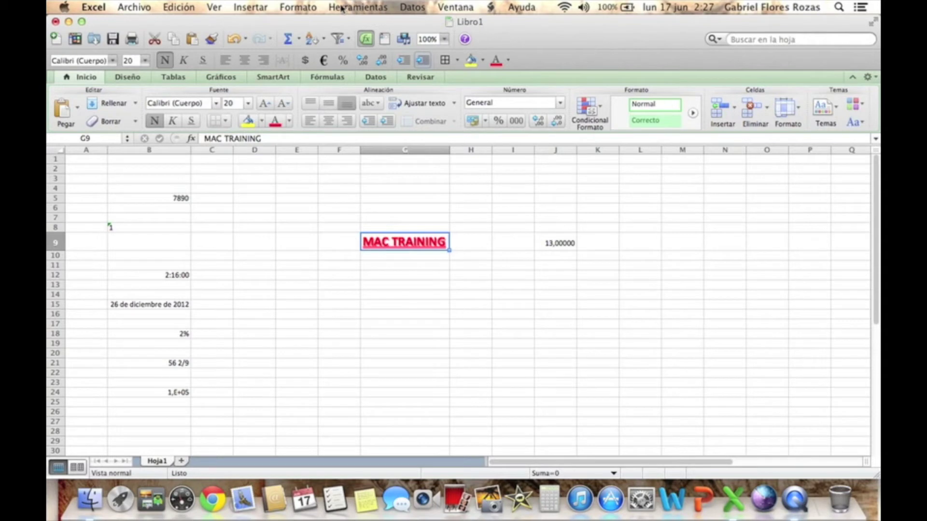
- Preview the Superíndice and Subíndice font effects without shadow for the G9 title, discarding the changes
left_click(300, 6)
left_click(309, 24)
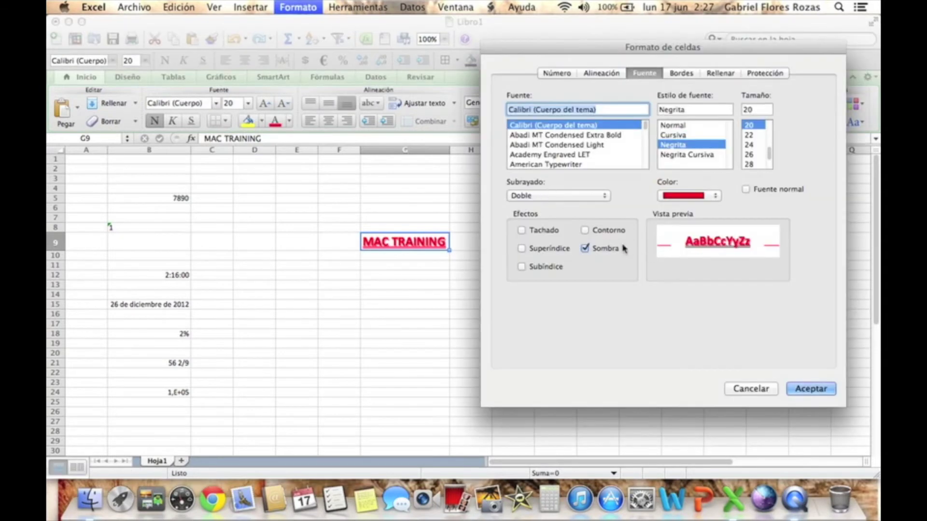
left_click(586, 248)
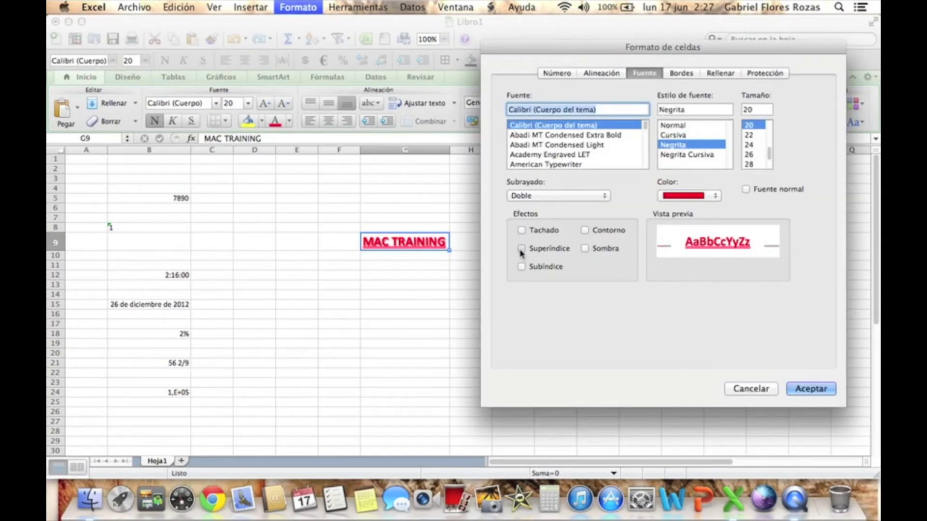
left_click(521, 250)
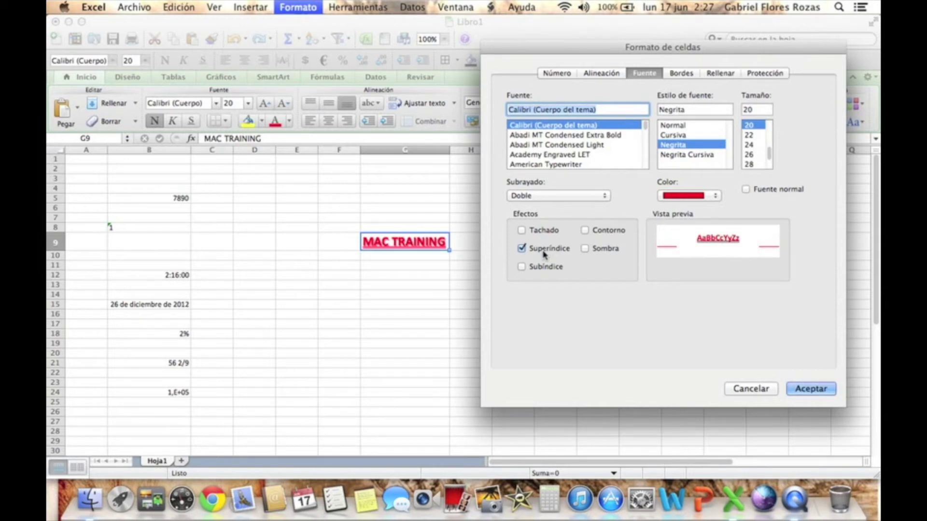
left_click(522, 269)
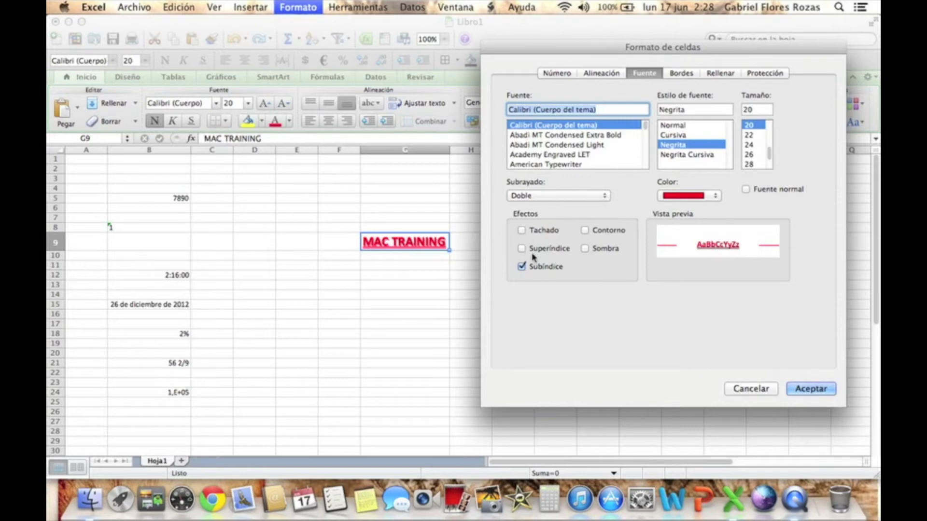
left_click(751, 388)
- Enter the numbers 1, 2, 3, 4 and 5 down cells I14 to I18
left_click(523, 304)
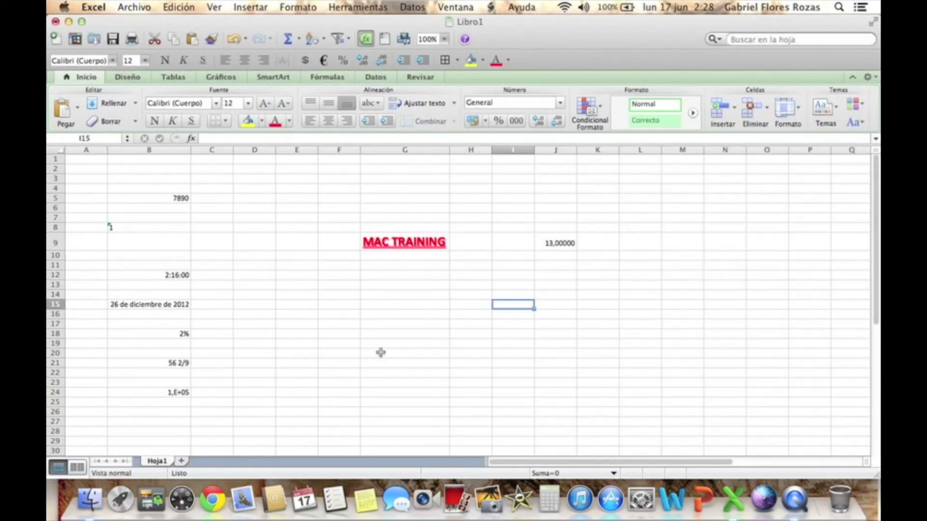
left_click(526, 295)
type("1")
key("Return")
type("2")
key("Return")
type("3")
key("Return")
type("4")
key("Return")
type("5")
key("Return")
left_click(591, 390)
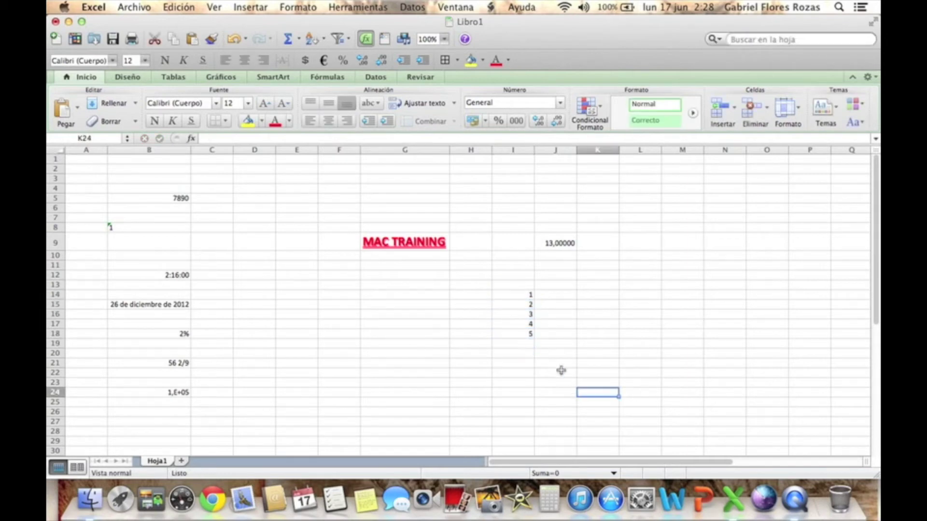
- Add only a top border with automatic colour to the number range I14:I18 through the cell format settings
left_click(524, 296)
left_click_drag(524, 296, 525, 334)
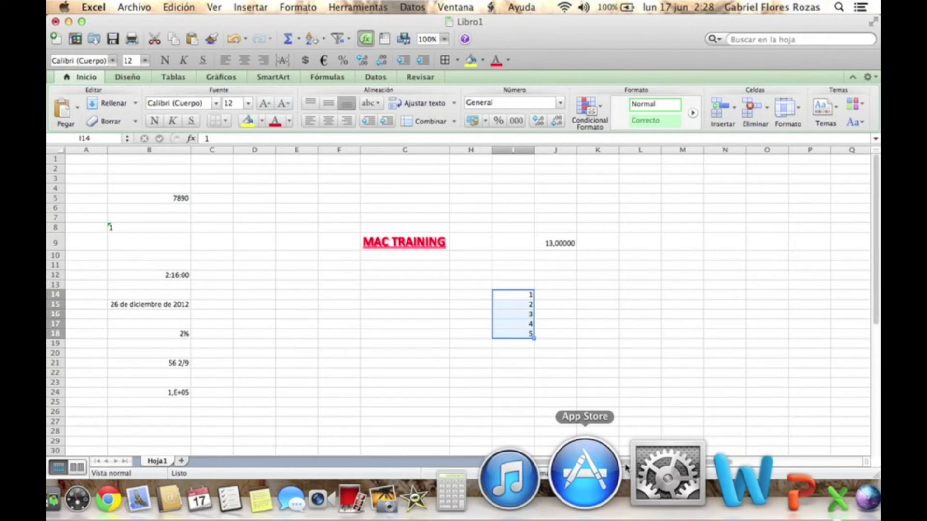
left_click(298, 6)
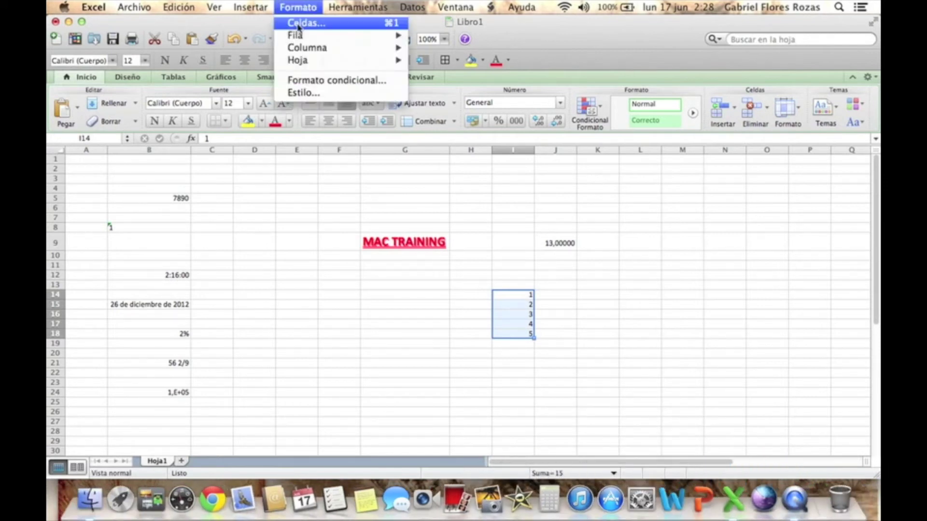
left_click(299, 26)
left_click_drag(653, 60, 262, 84)
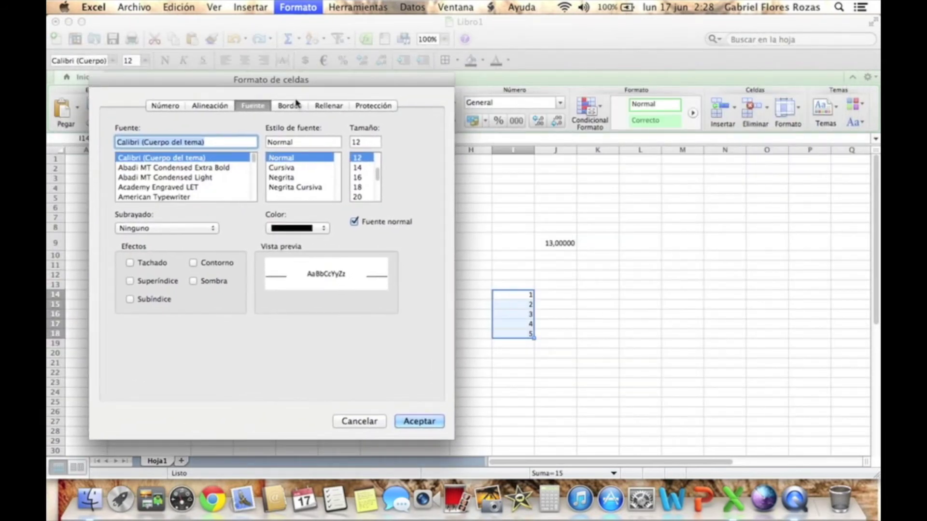
left_click(292, 108)
left_click_drag(320, 88, 311, 127)
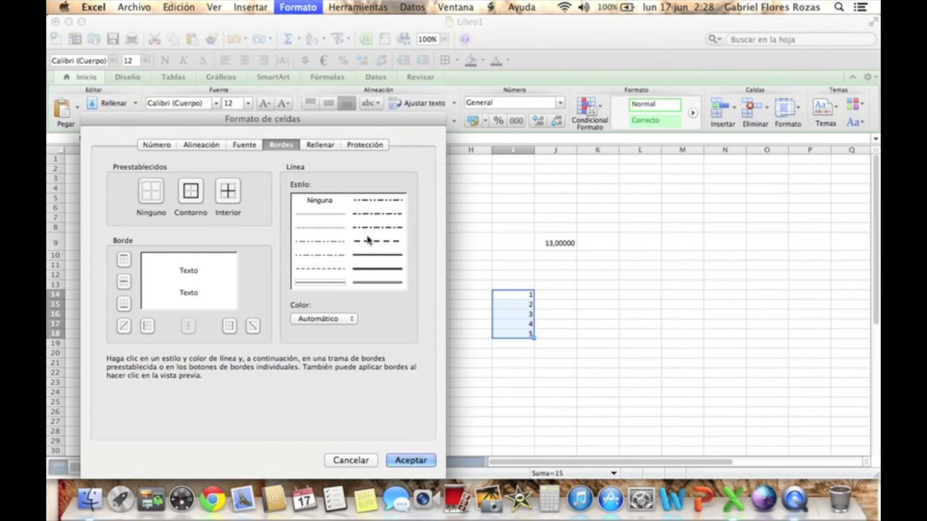
left_click(350, 319)
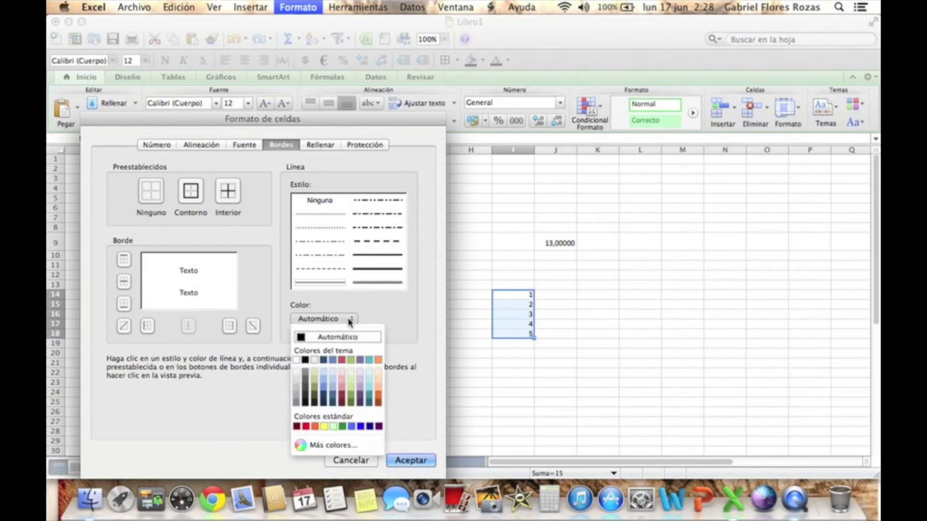
left_click(277, 269)
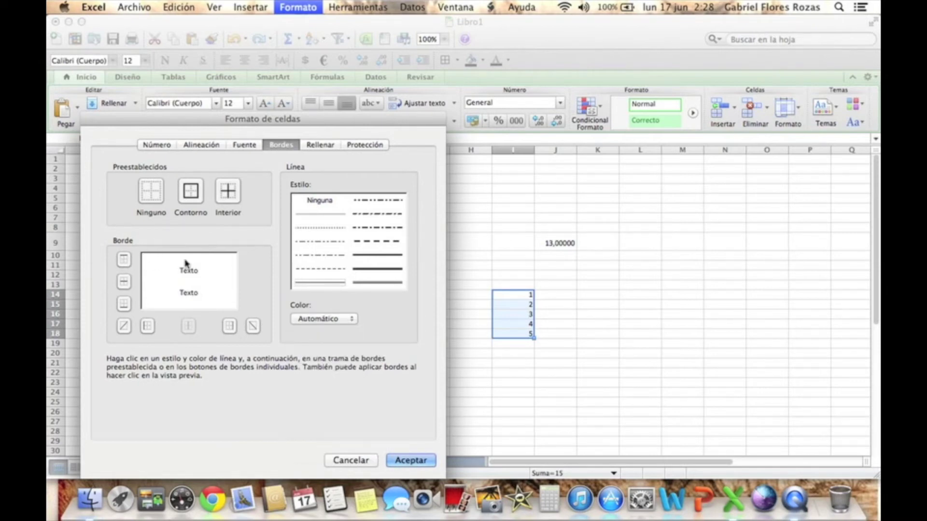
left_click(124, 260)
left_click(127, 260)
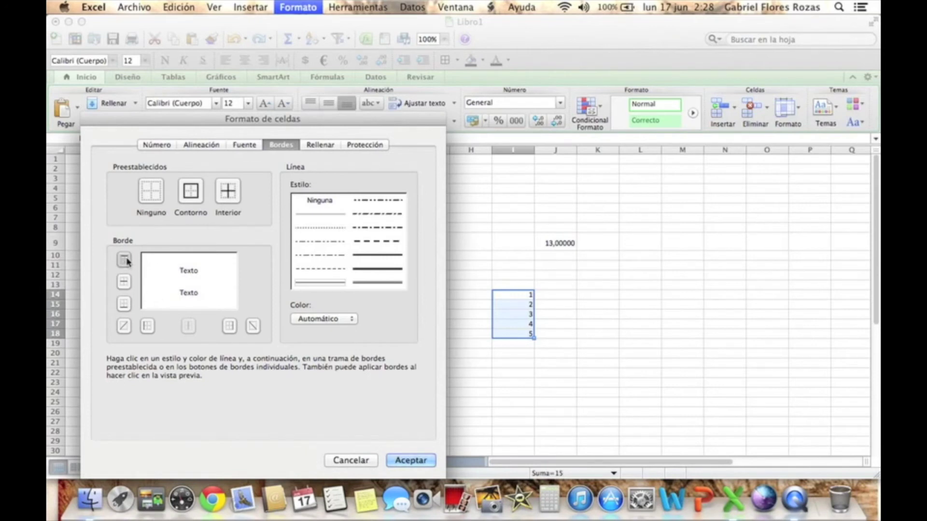
left_click(424, 460)
left_click(657, 324)
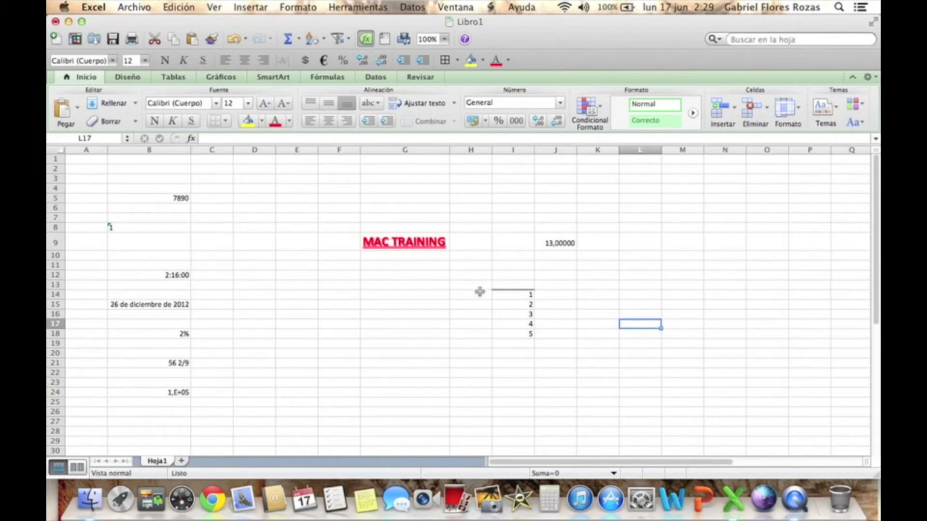
- Apply the Contorno border preset around the number range I14:I18
left_click_drag(522, 294, 527, 334)
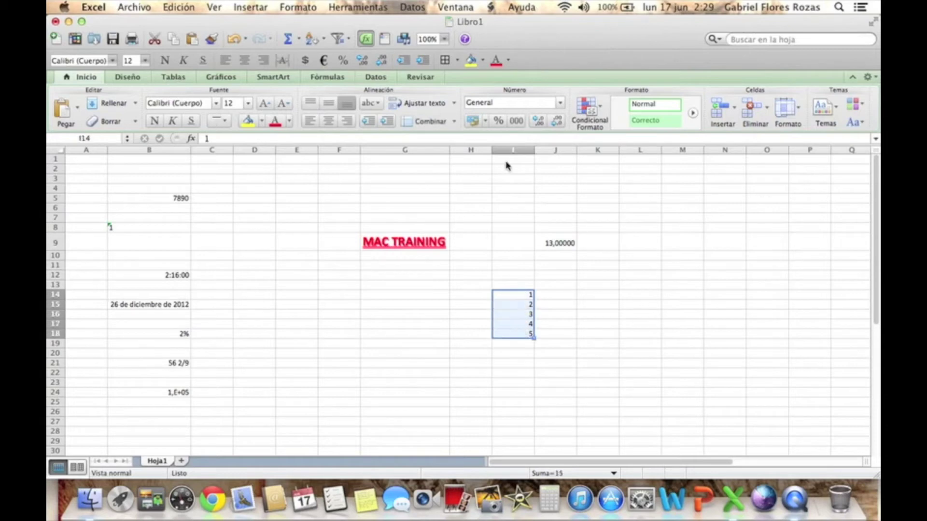
left_click(296, 7)
left_click(300, 23)
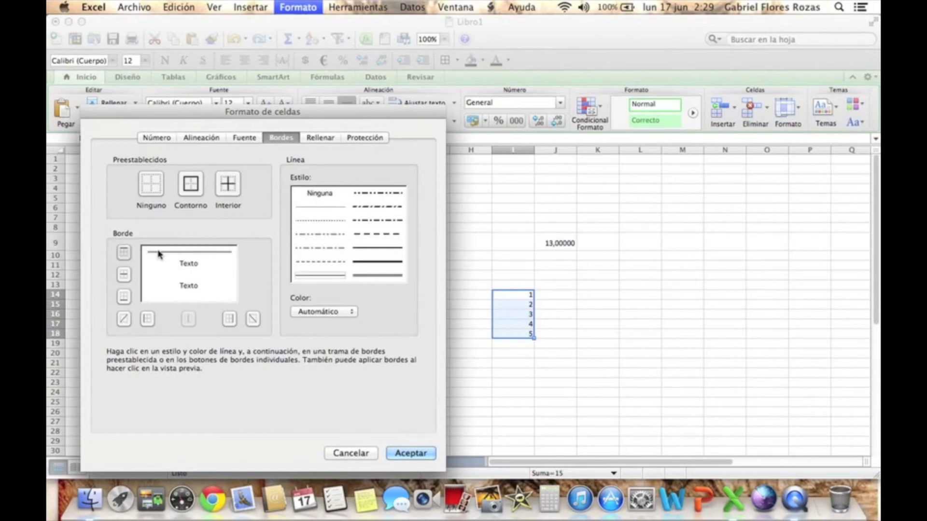
left_click(192, 184)
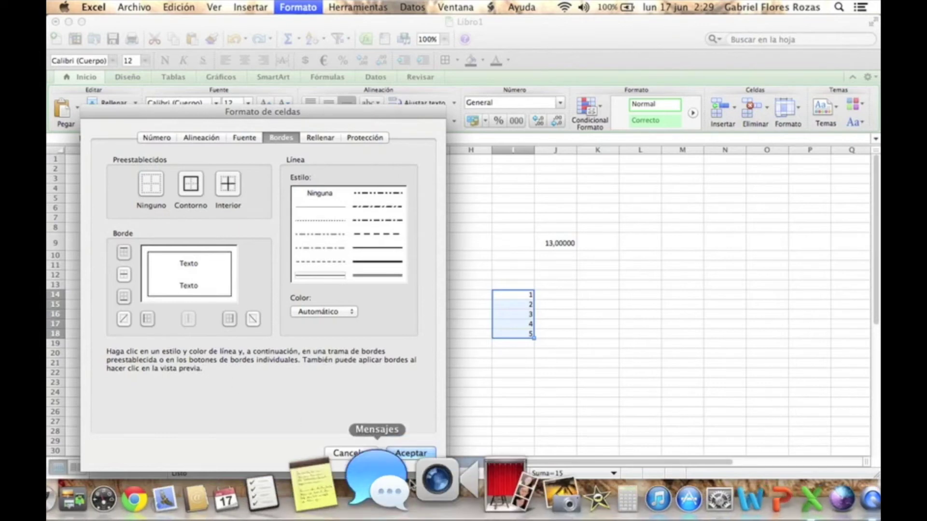
left_click(410, 454)
left_click(727, 305)
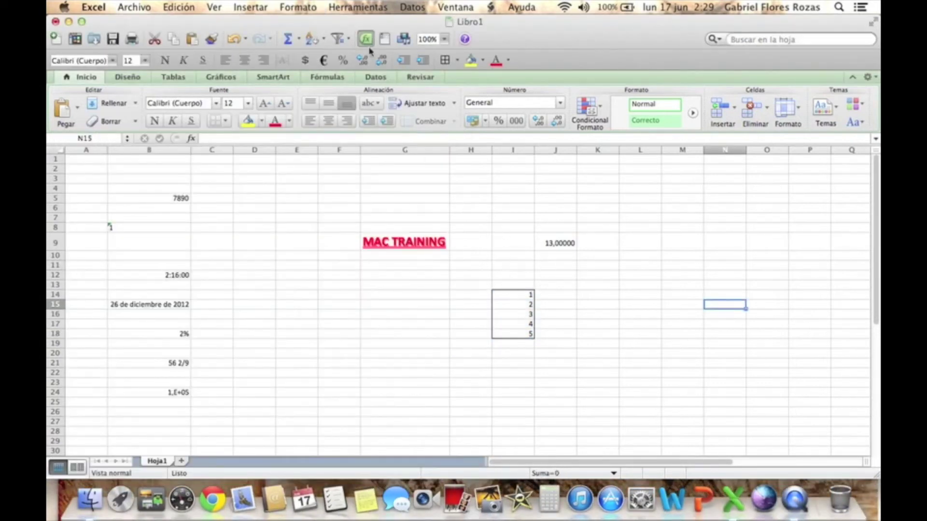
- Put a red Contorno border around the empty cell N15
left_click(298, 7)
left_click(301, 24)
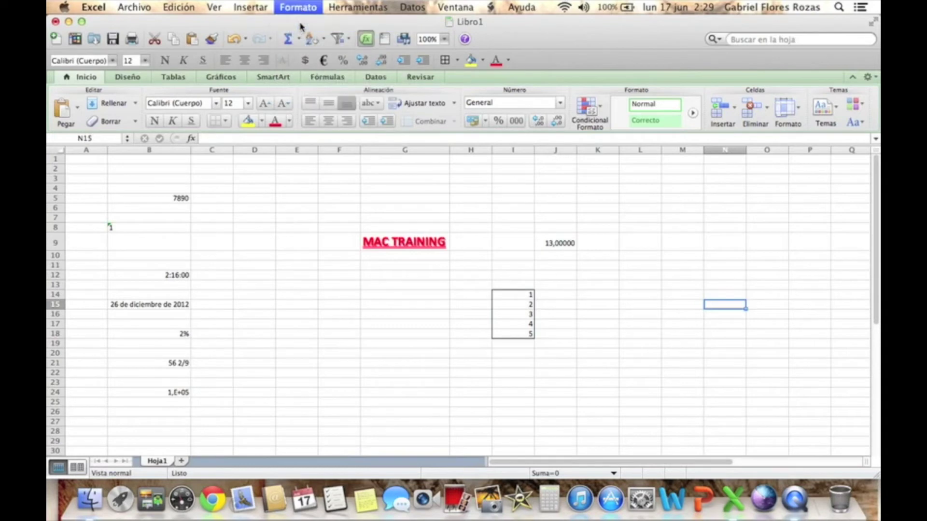
left_click(329, 312)
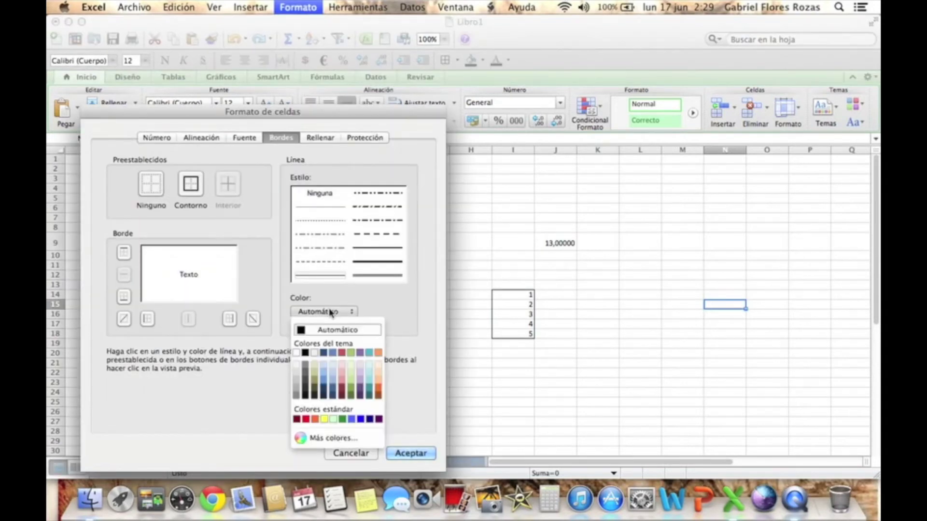
left_click(306, 420)
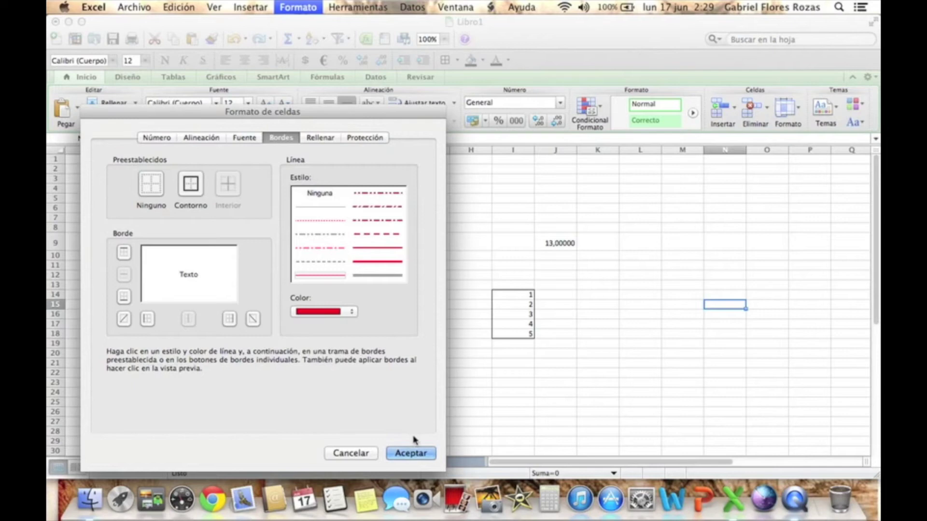
left_click(191, 183)
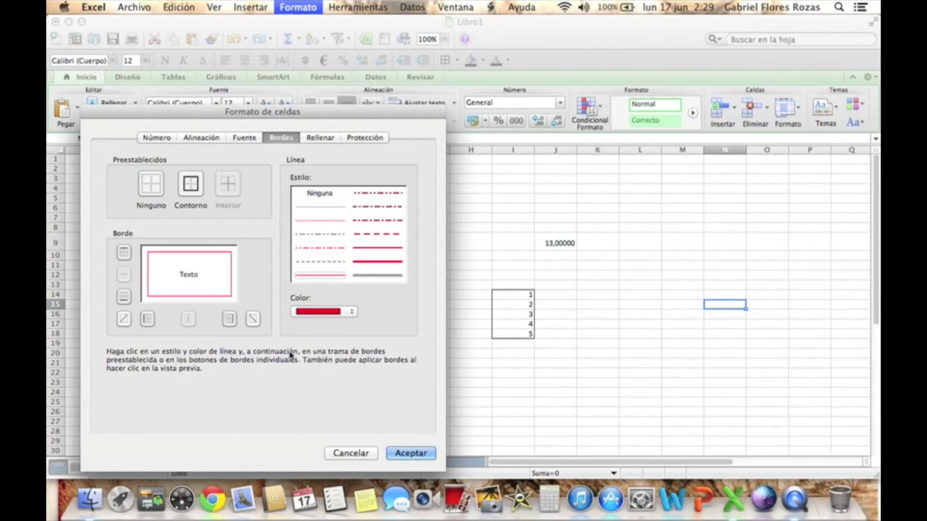
left_click(410, 453)
left_click(668, 353)
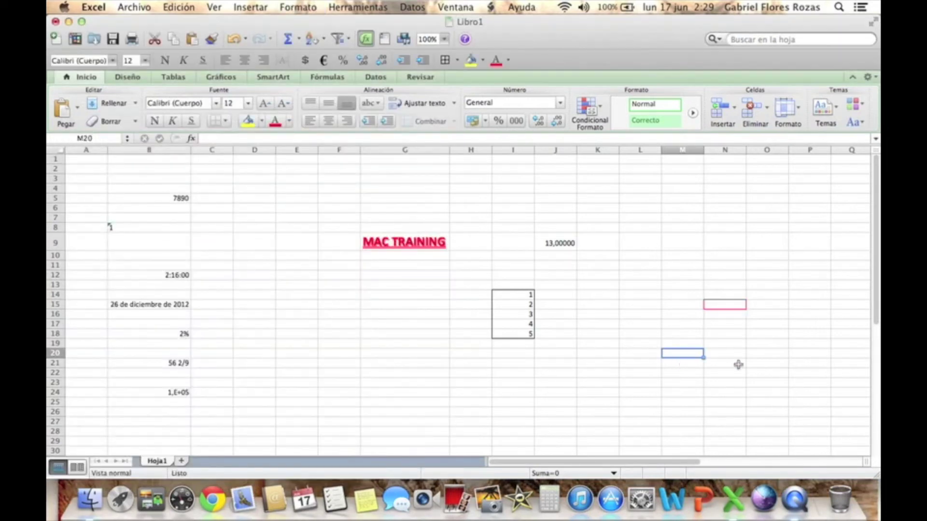
left_click(635, 343)
- Try to recolour the border around I14:I18 by setting only the line colour to red
left_click_drag(521, 296, 521, 337)
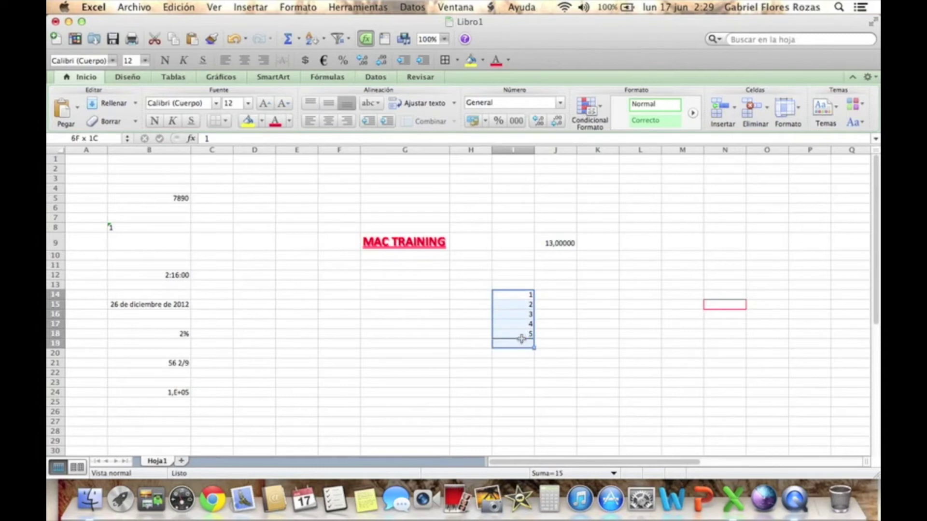
left_click(298, 7)
left_click(295, 23)
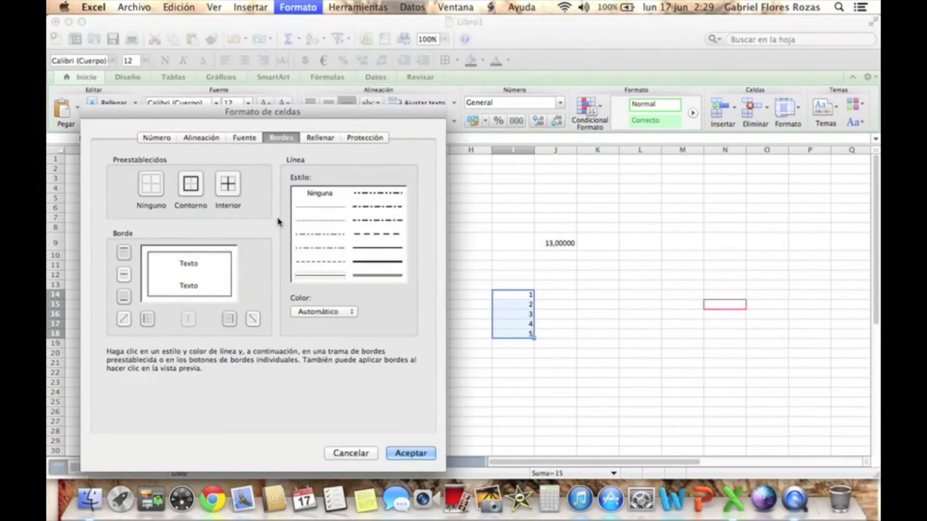
left_click(328, 313)
left_click(306, 419)
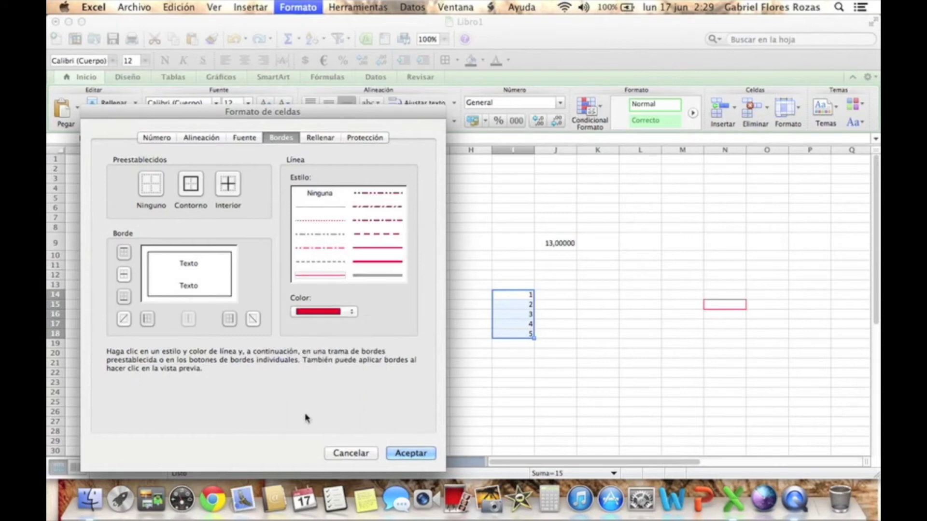
left_click(410, 453)
left_click(632, 342)
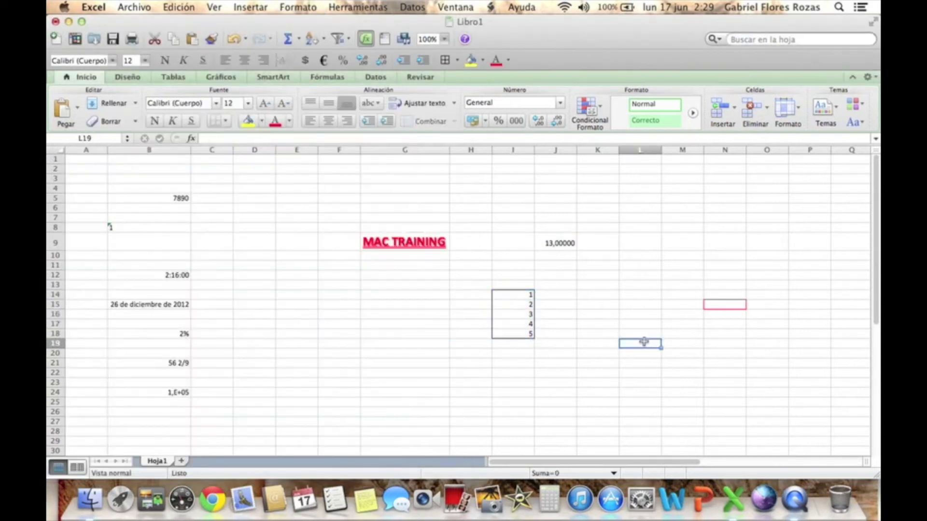
- Apply a red Contorno border around the number range I14:I18 through the cell format settings
left_click_drag(517, 296, 517, 333)
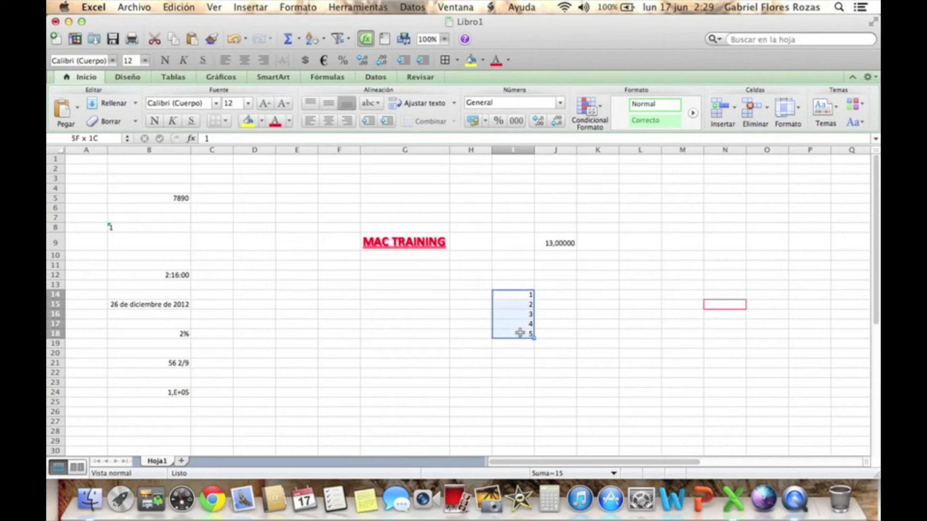
left_click(298, 7)
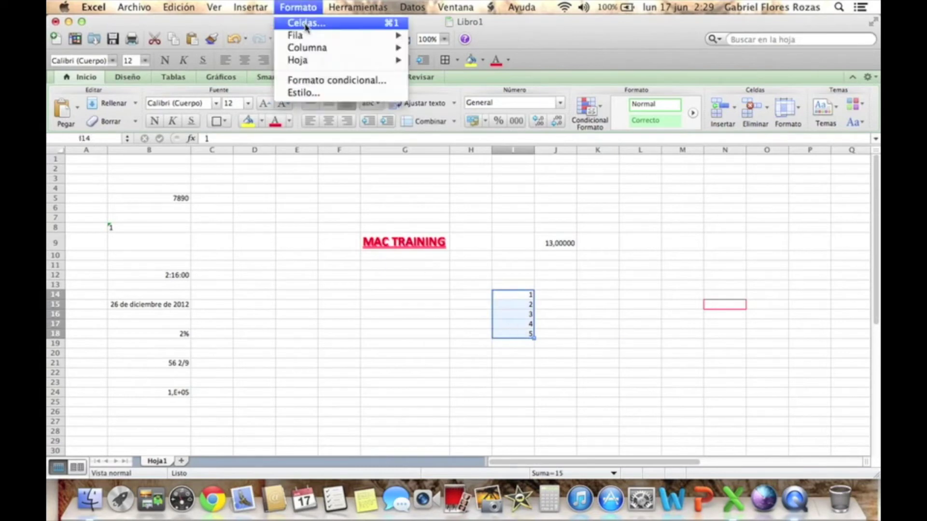
left_click(303, 25)
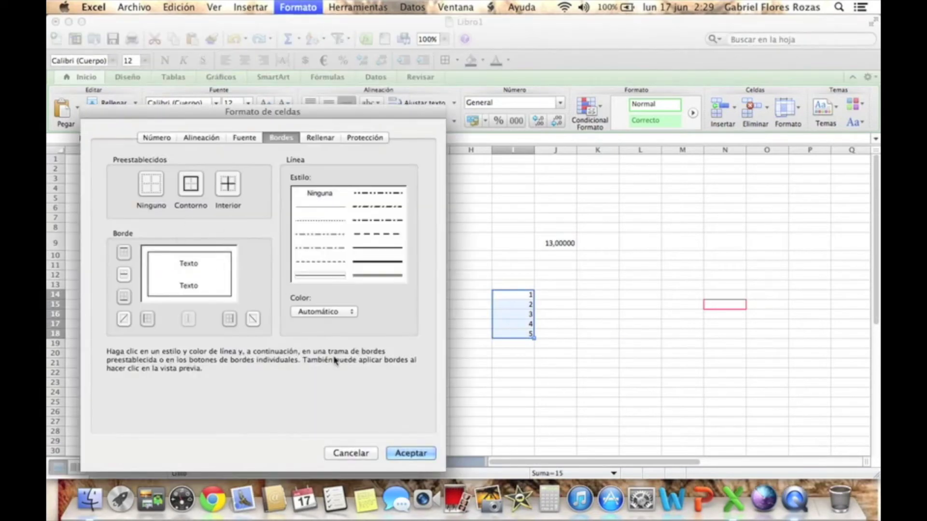
left_click(334, 312)
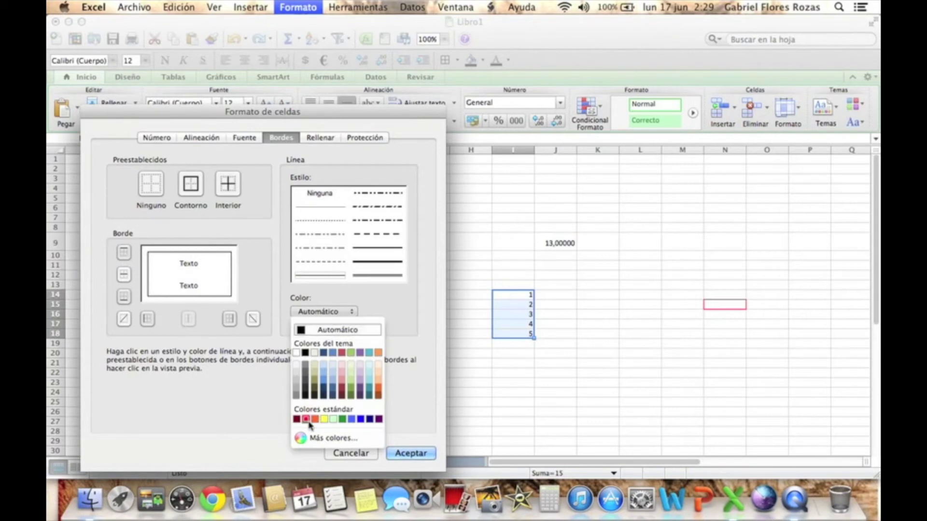
left_click(306, 419)
left_click(190, 190)
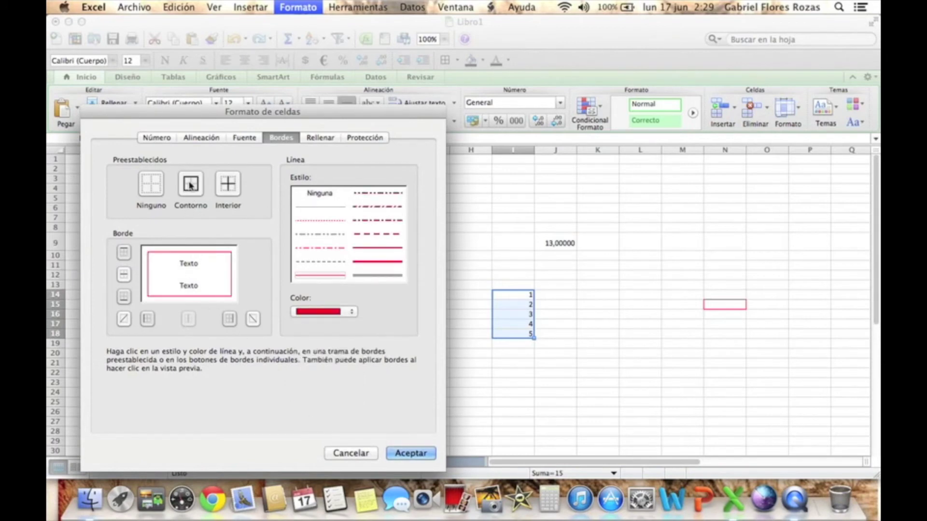
left_click(424, 453)
left_click(581, 352)
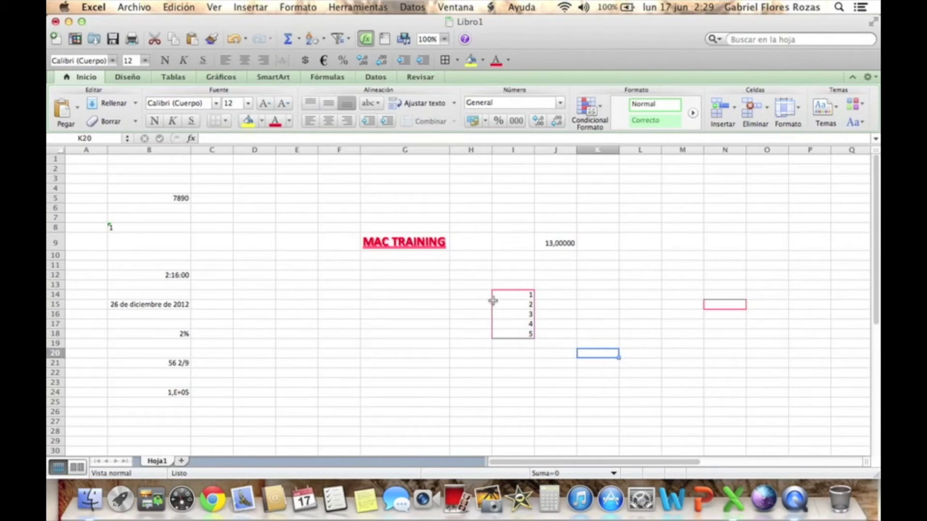
- Remove all borders from the number range I14:I18 with the Ninguno border preset
left_click_drag(514, 292, 516, 334)
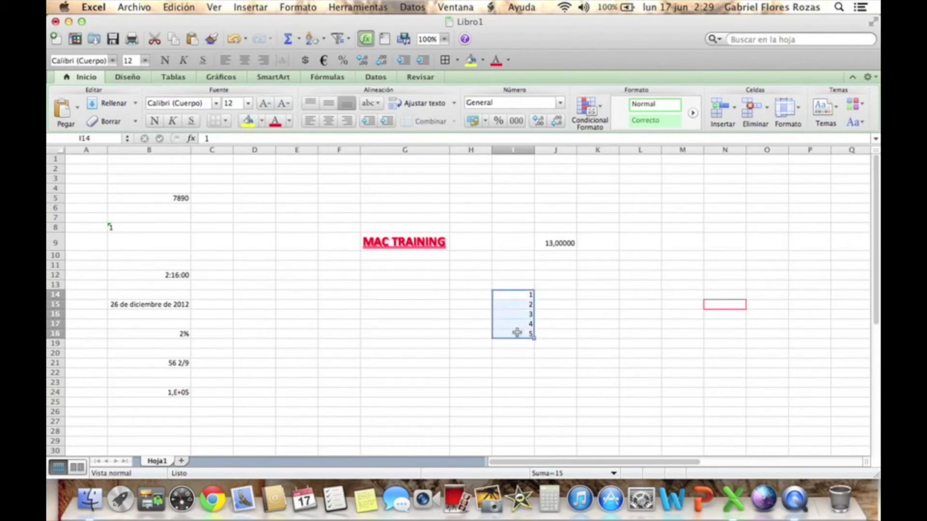
left_click(304, 7)
left_click(299, 22)
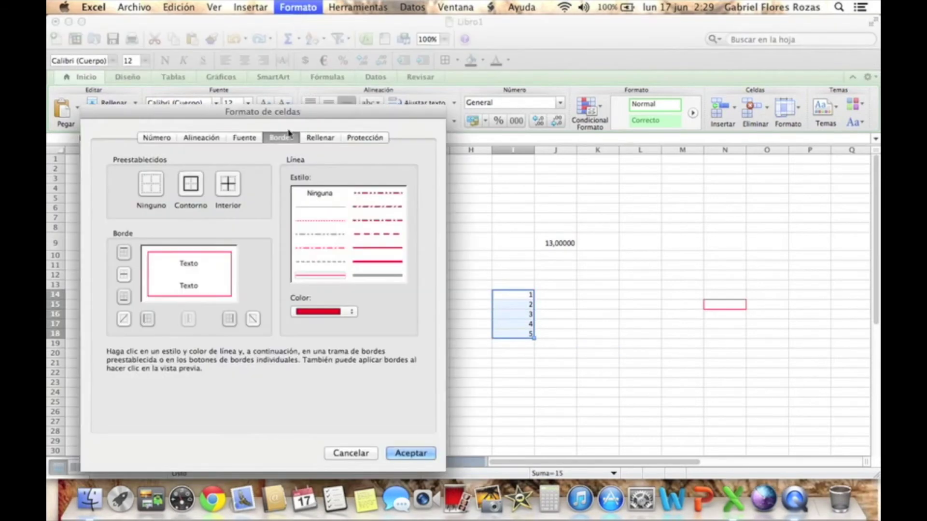
left_click(151, 183)
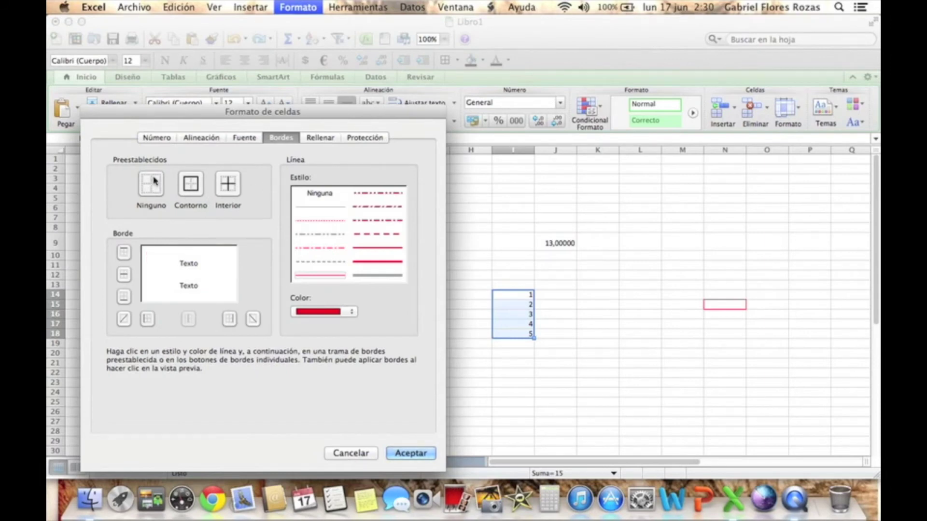
left_click(408, 452)
left_click(409, 376)
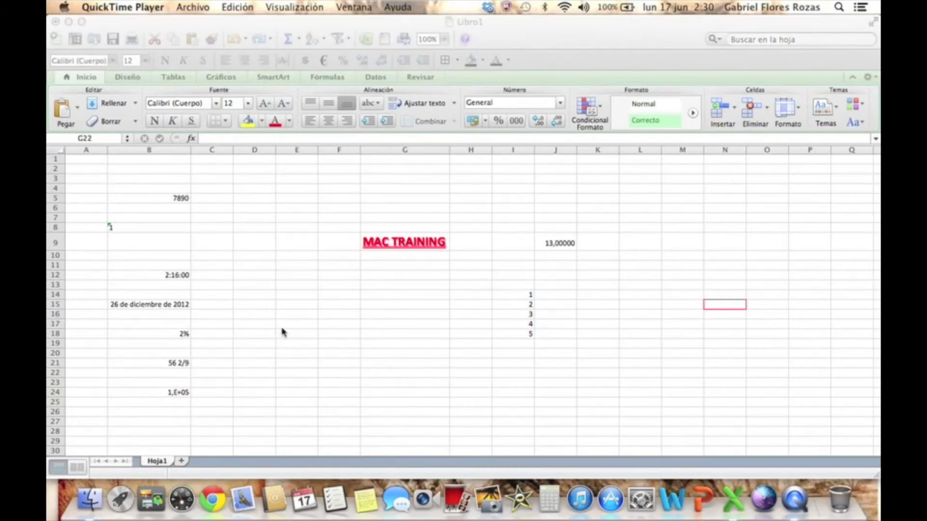
- Add borders to every cell in the number range I14:I18 with the Todos los bordes option
left_click(530, 300)
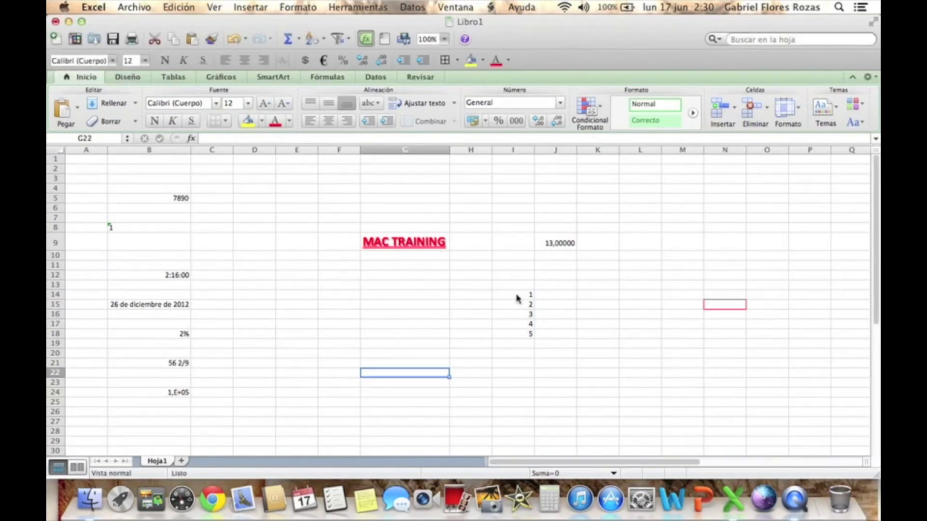
left_click_drag(517, 296, 515, 337)
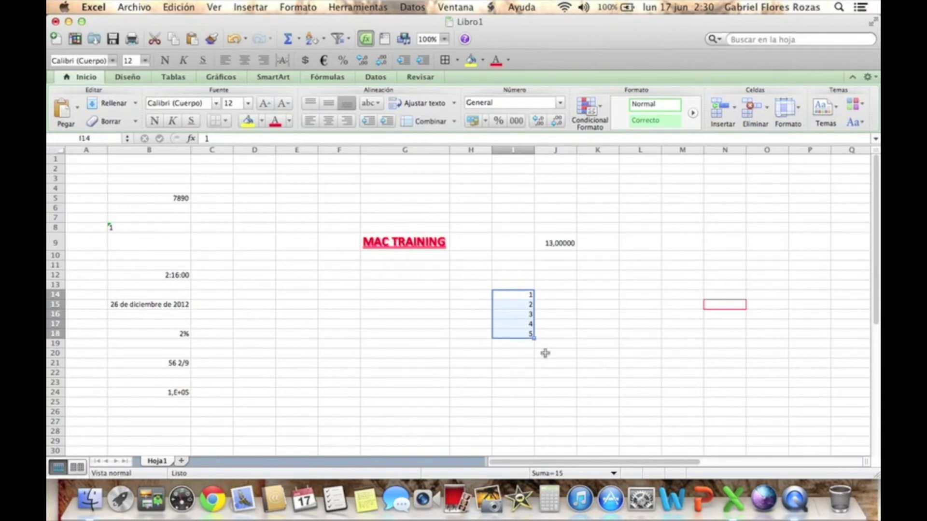
left_click(227, 121)
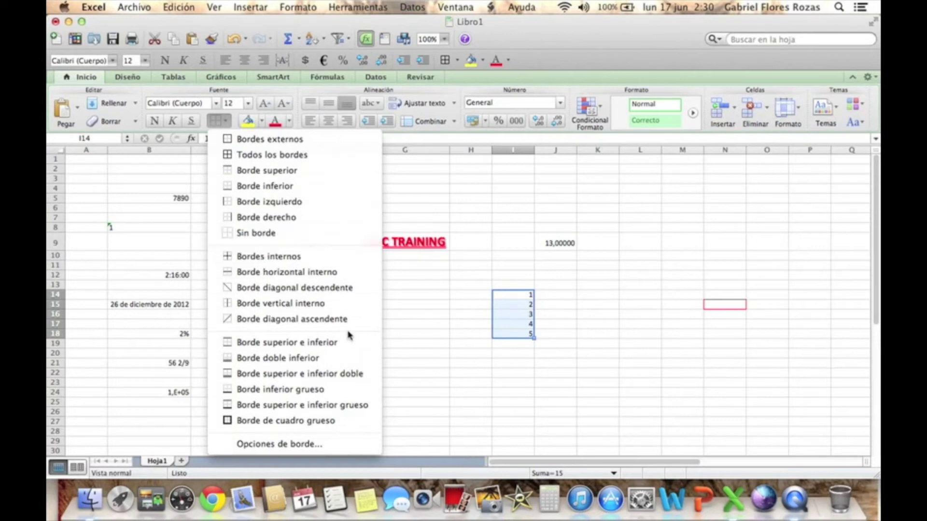
left_click(275, 156)
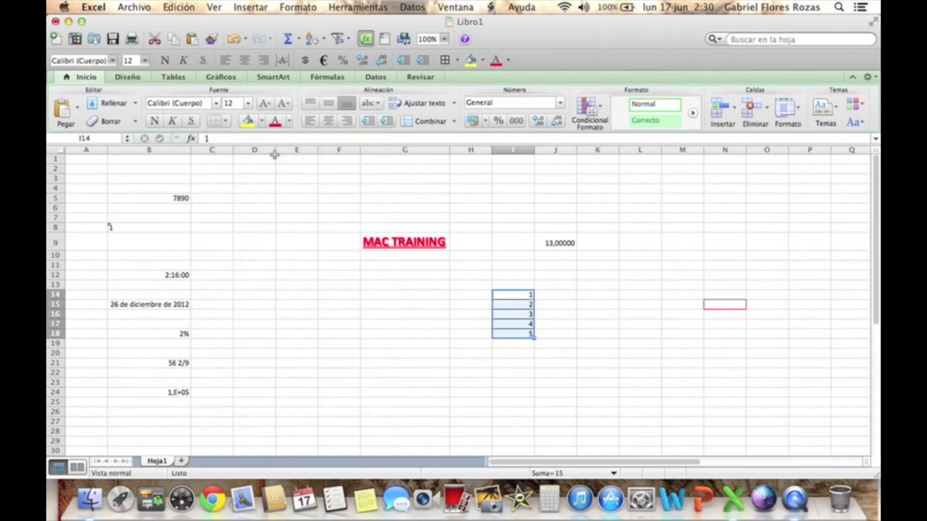
left_click(635, 363)
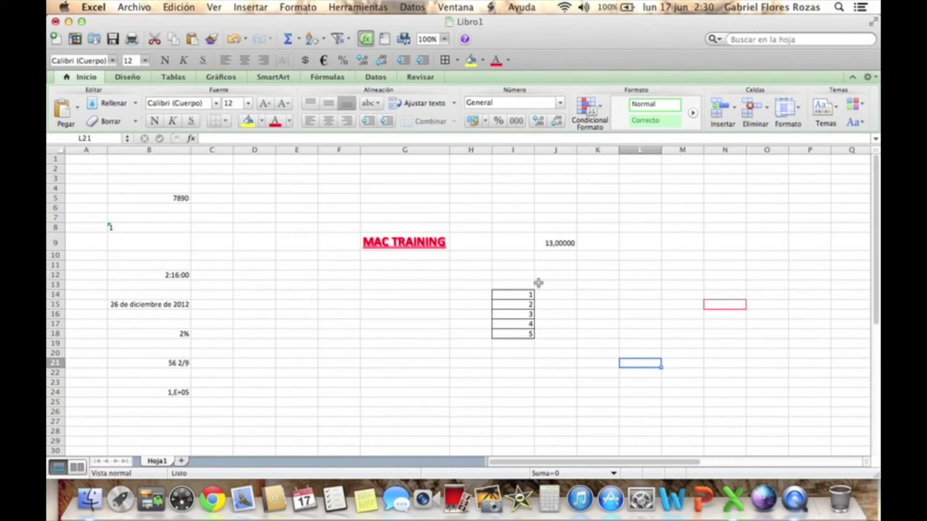
left_click_drag(528, 294, 522, 330)
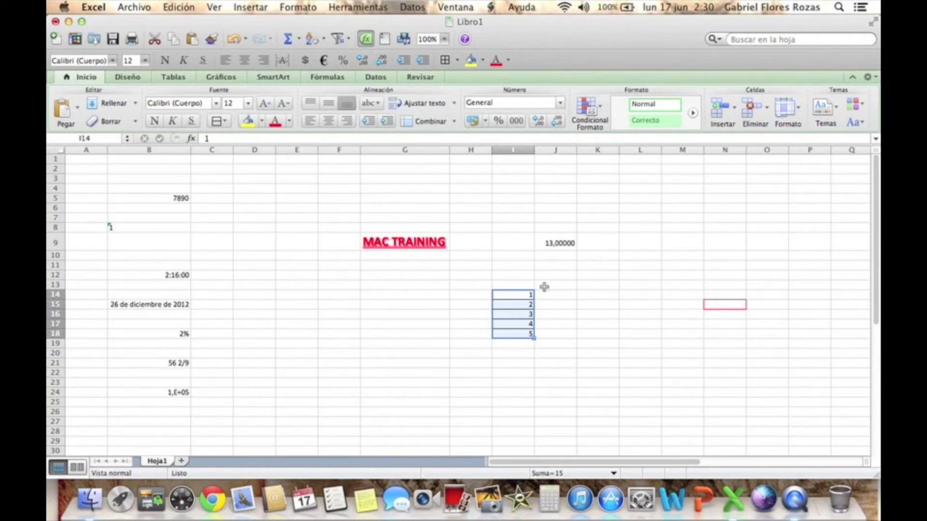
left_click(402, 311)
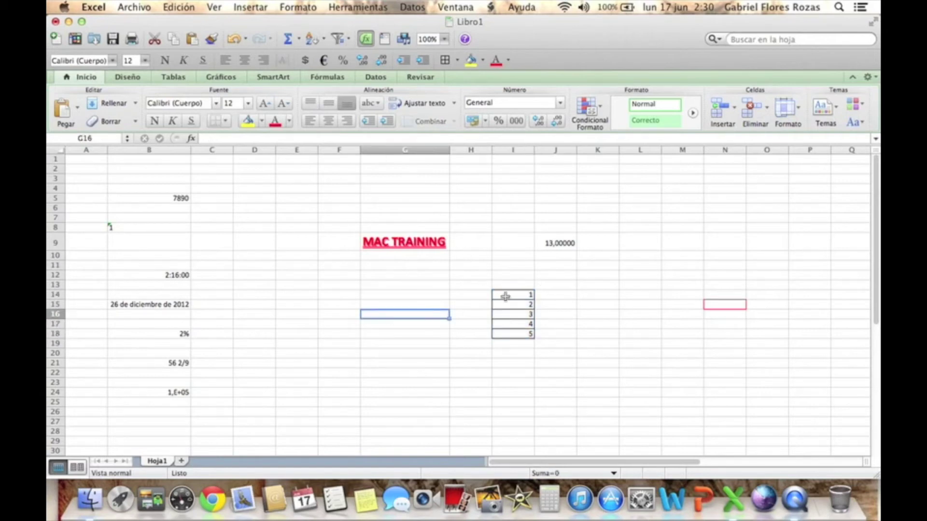
- Fill the number range I14:I18 with the standard yellow background colour through the cell format settings
left_click_drag(515, 296, 519, 333)
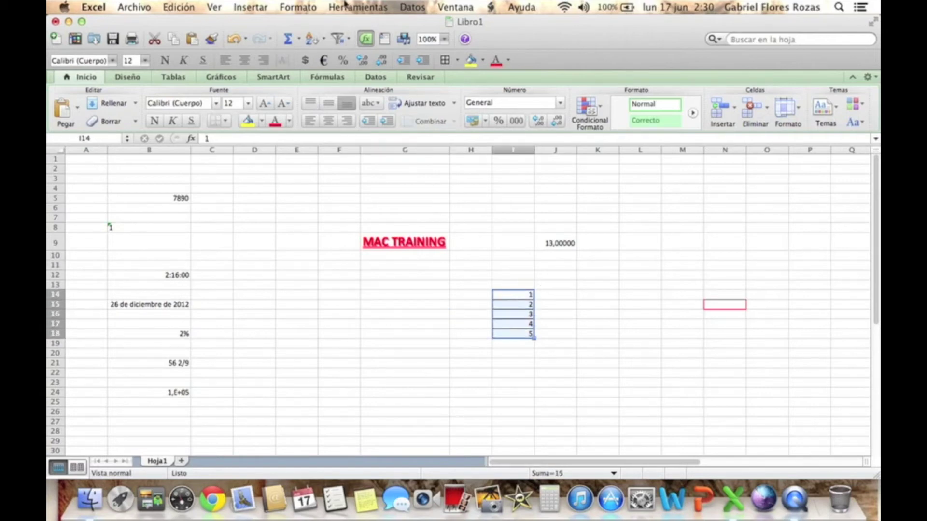
left_click(298, 8)
left_click(305, 24)
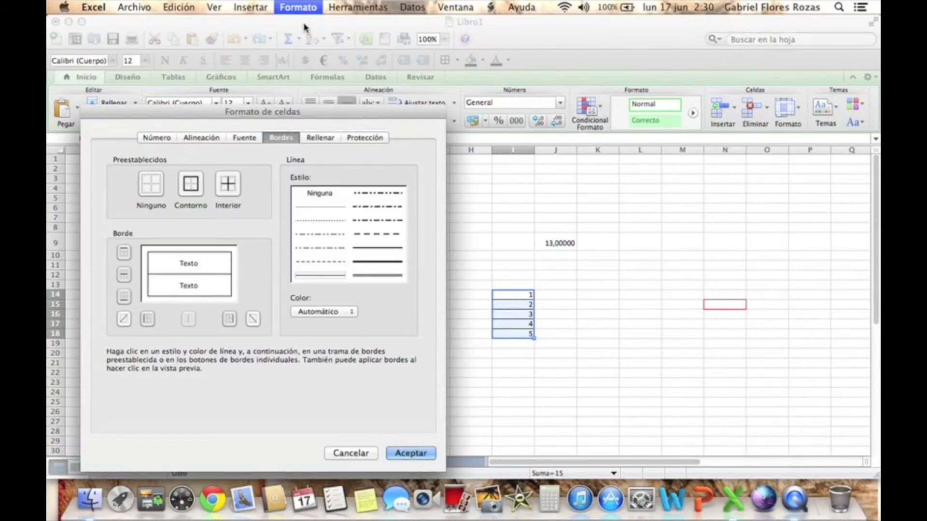
left_click(320, 139)
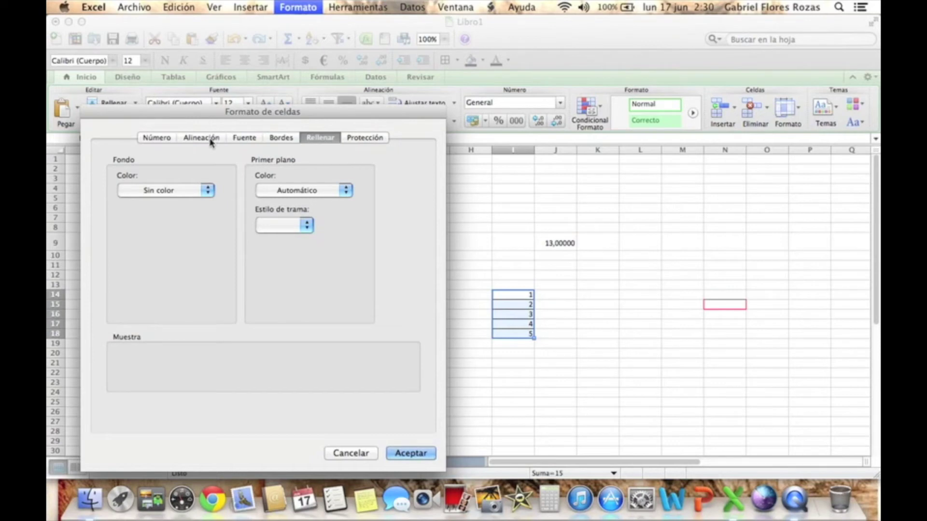
left_click_drag(249, 114, 254, 28)
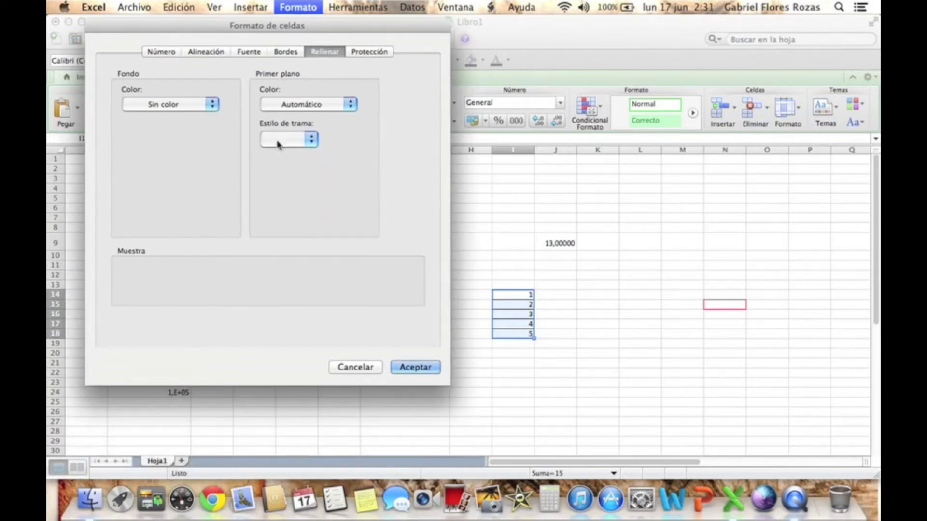
left_click(213, 104)
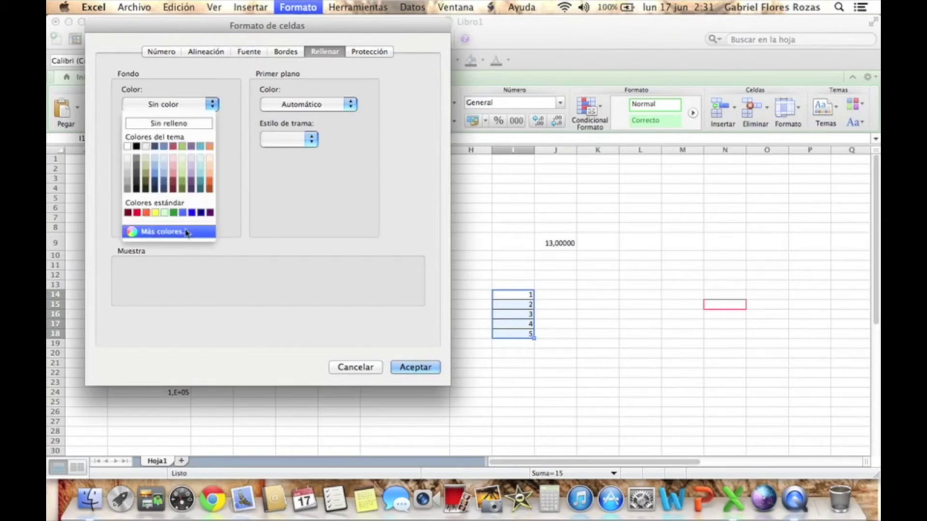
left_click(156, 213)
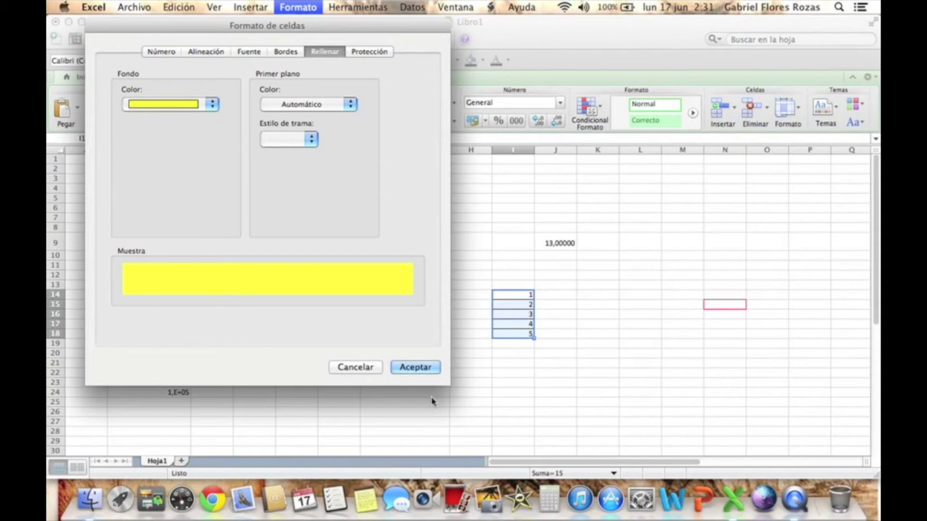
left_click(427, 369)
left_click(658, 383)
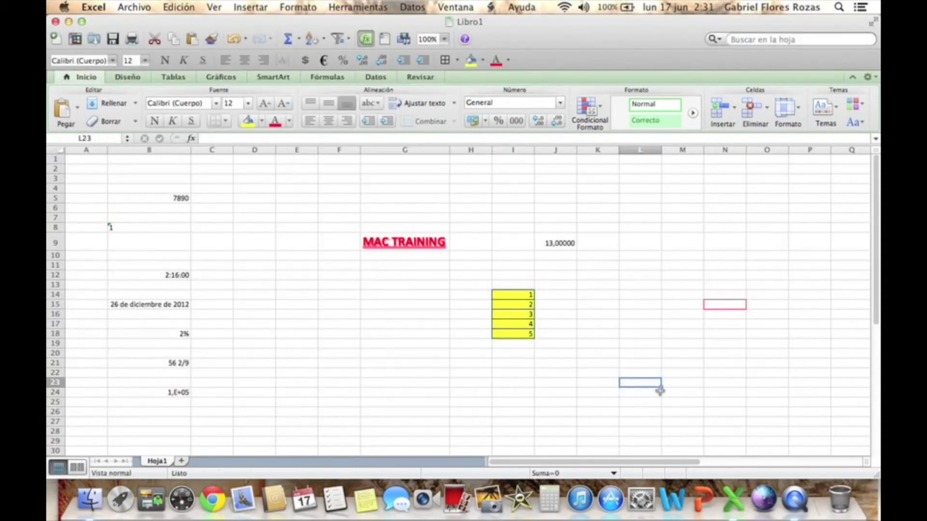
- Set the fill's foreground (Primer plano) colour to standard red for the range I14:I18
left_click_drag(531, 294, 529, 333)
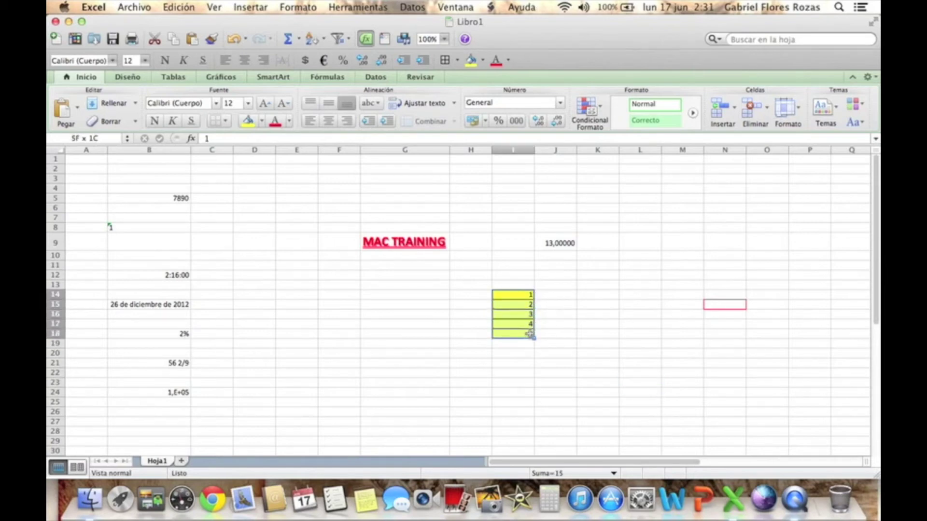
left_click(295, 8)
left_click(296, 23)
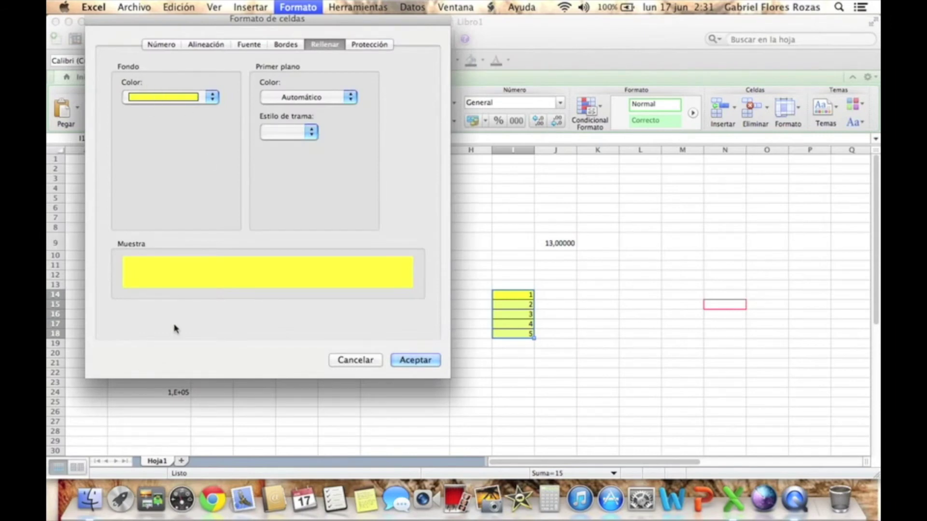
left_click(337, 99)
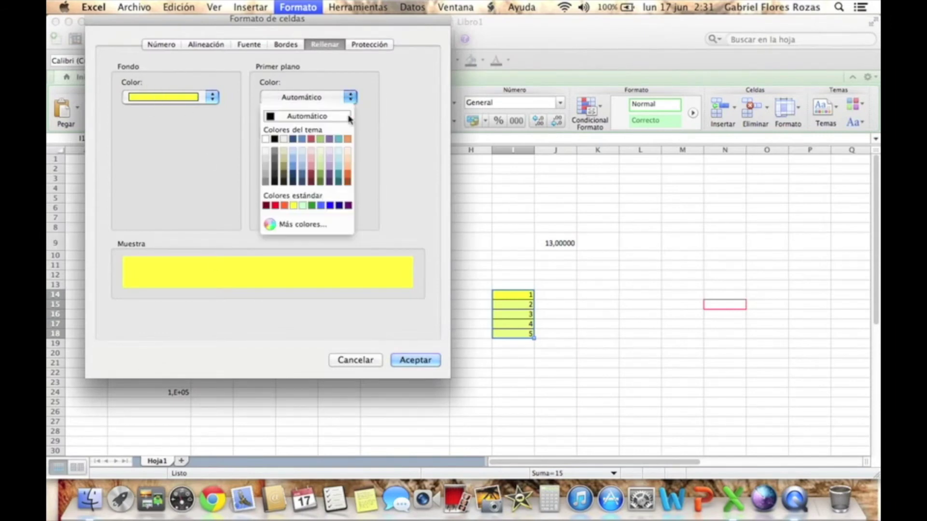
left_click(278, 205)
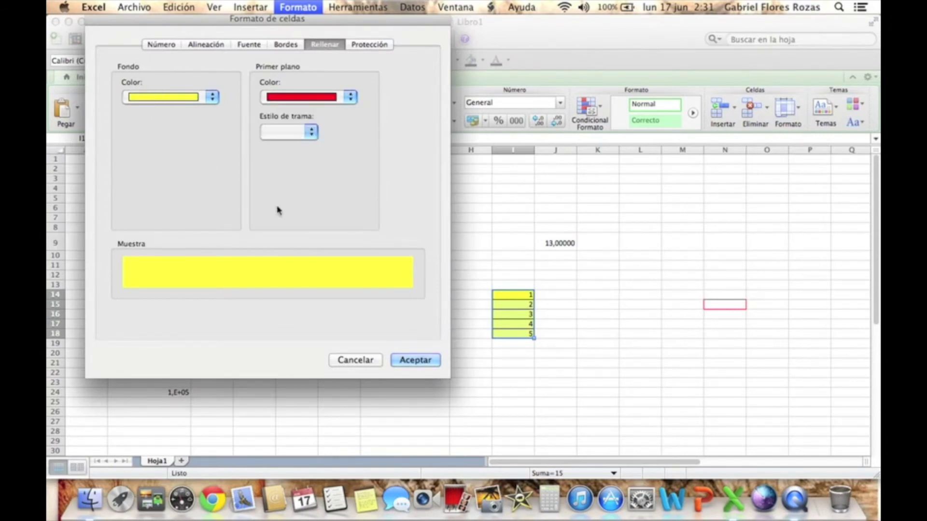
left_click(428, 361)
left_click(612, 314)
- Try the solid pattern style in the fill settings of I14:I18, and apply the dense dark crosshatch pattern instead
left_click_drag(531, 295, 528, 333)
left_click(298, 7)
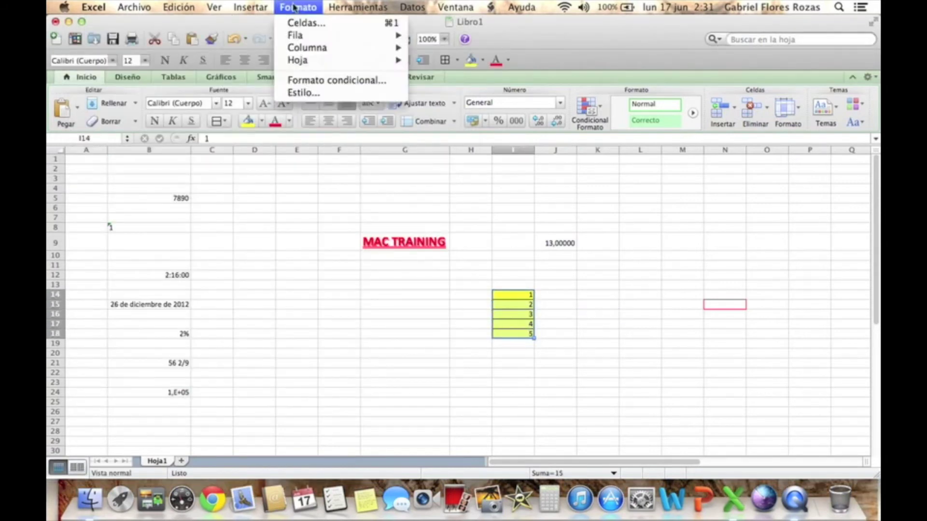
left_click(296, 23)
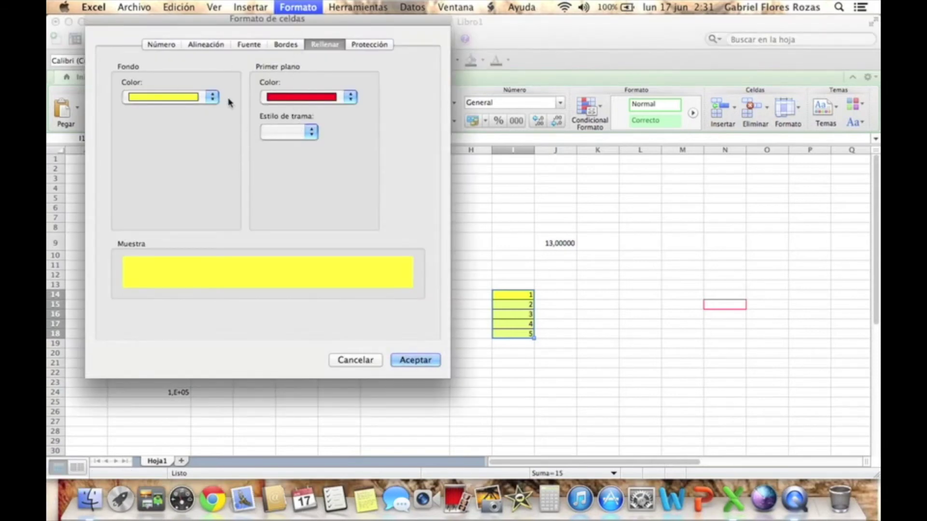
left_click(311, 132)
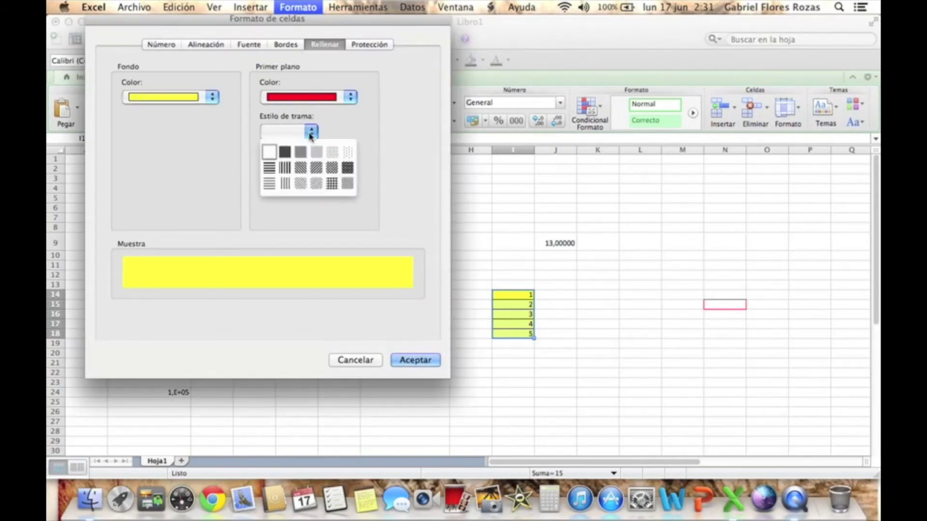
left_click(284, 158)
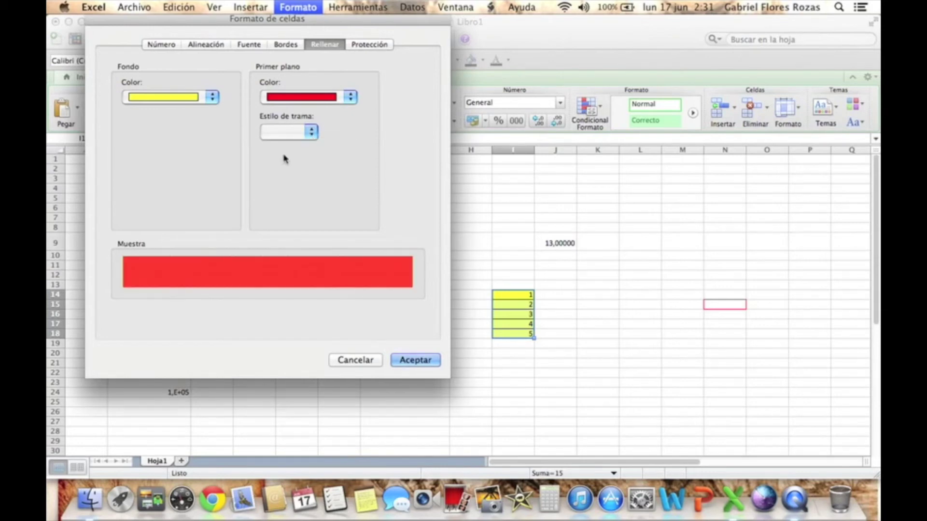
left_click(311, 133)
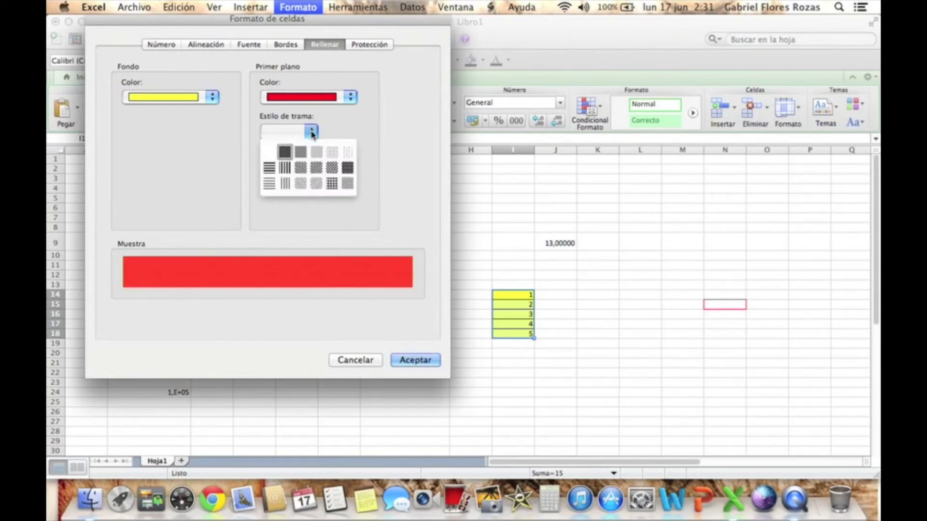
left_click(347, 169)
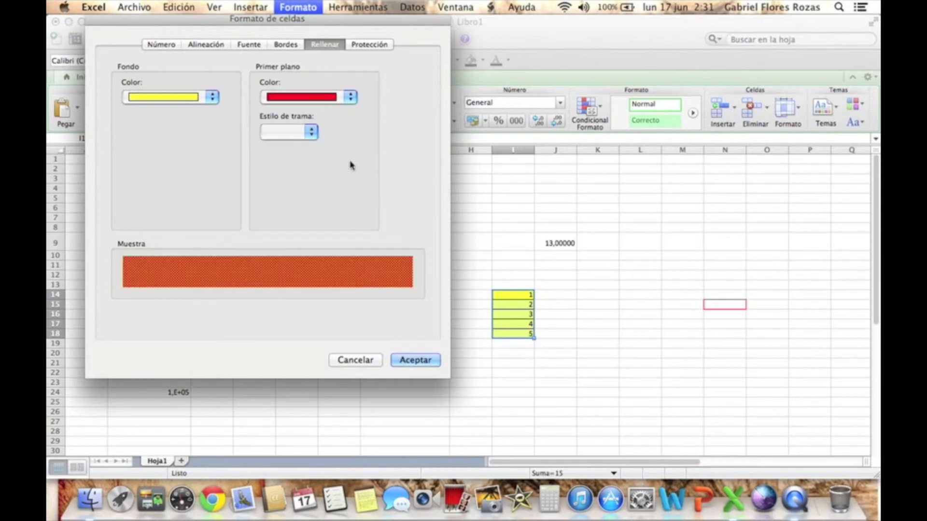
left_click(411, 361)
left_click(598, 285)
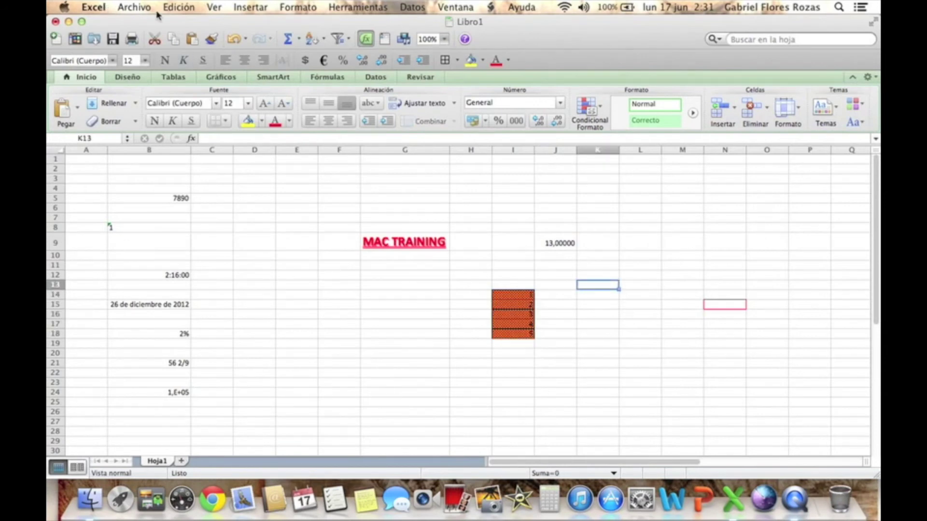
left_click(298, 7)
left_click(315, 24)
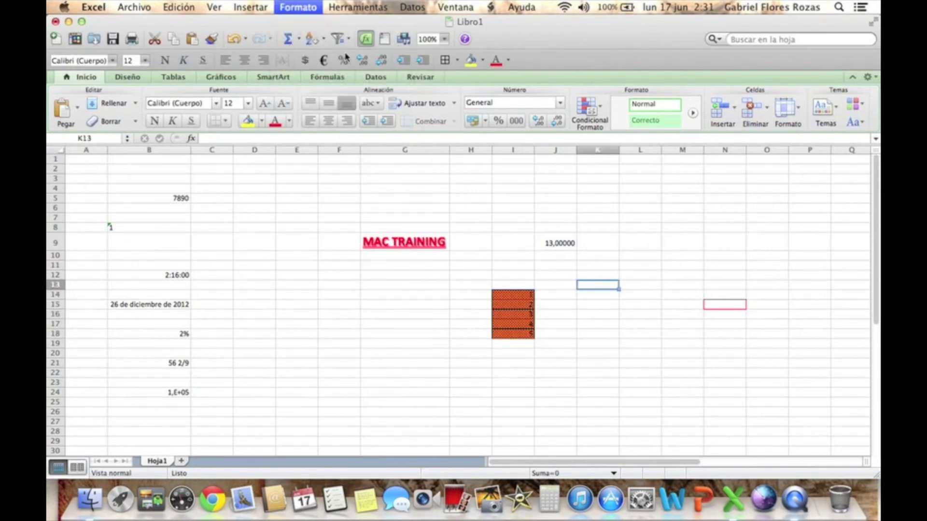
left_click_drag(349, 23, 330, 46)
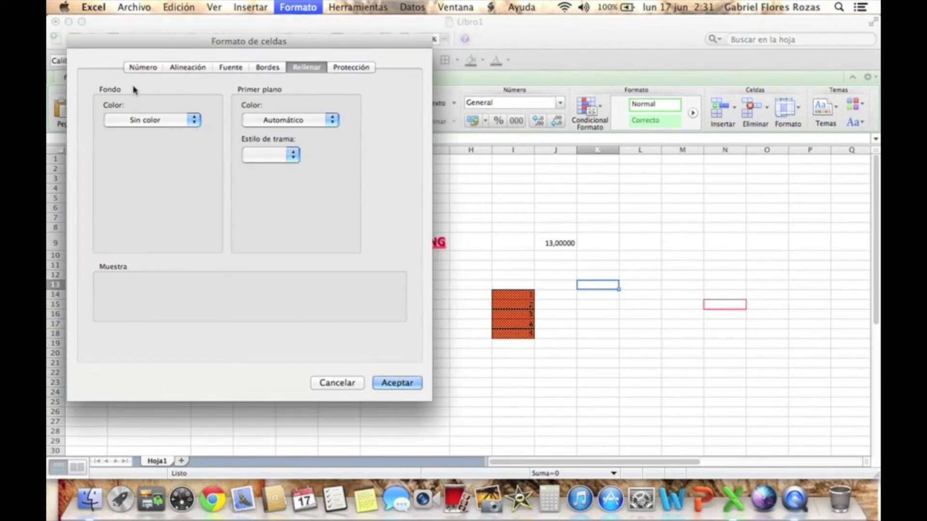
left_click(346, 385)
- Check the fill and protection settings of the range I14:I18 in the cell format settings, and leave them without applying changes
left_click_drag(515, 295, 522, 333)
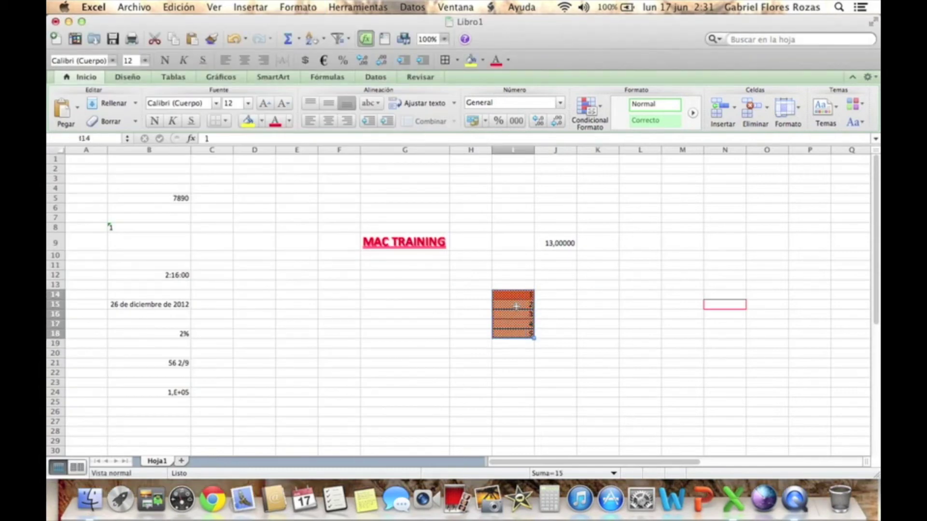
left_click(291, 7)
left_click(297, 23)
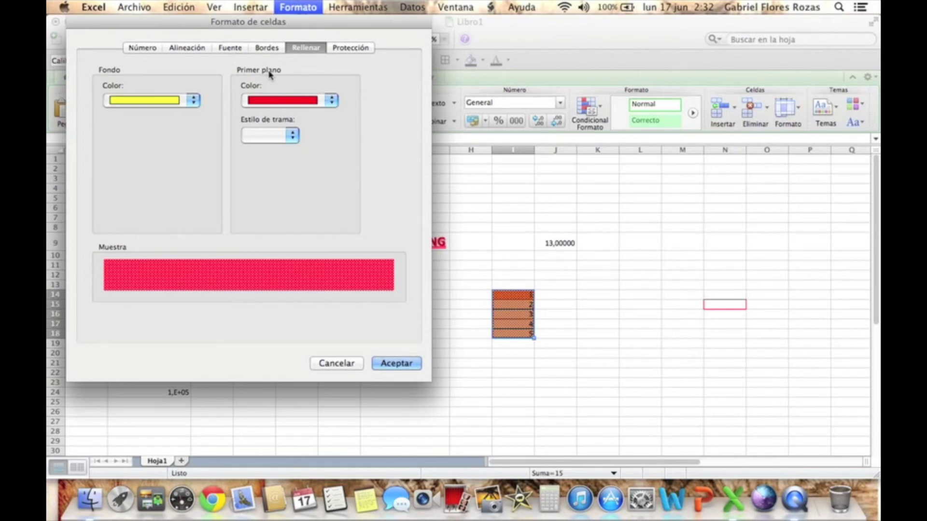
left_click(355, 48)
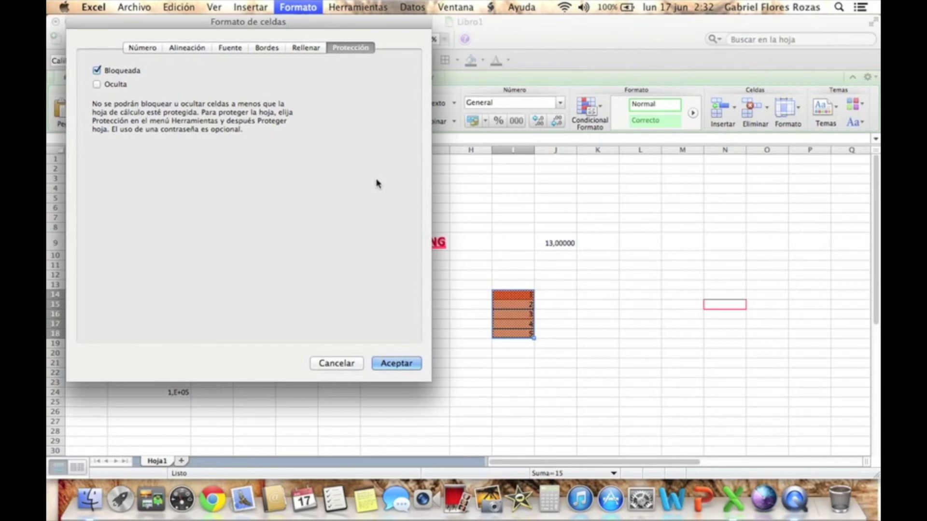
left_click(348, 363)
left_click(581, 330)
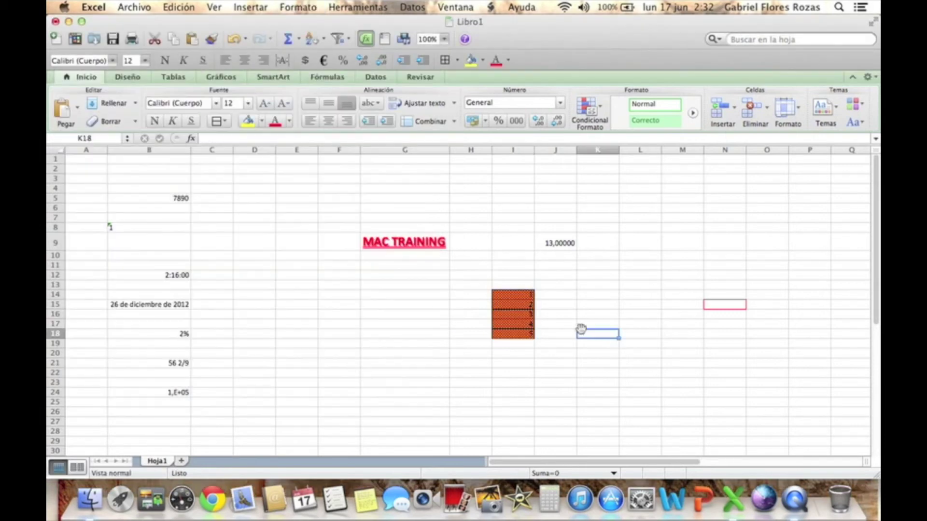
- Review the number, alignment, font, border, fill and protection settings in the cell format dialog for empty cell K18, and leave without applying changes
left_click(300, 7)
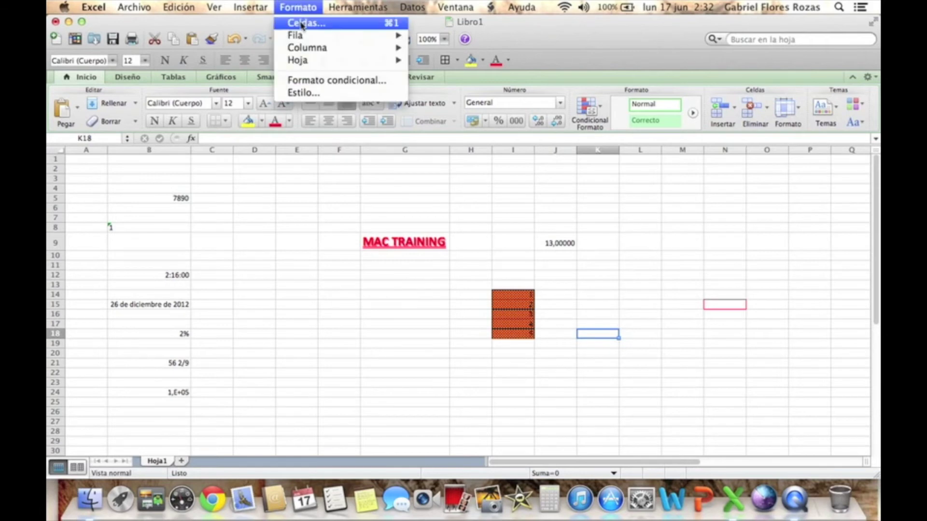
left_click(301, 22)
left_click_drag(340, 25, 363, 41)
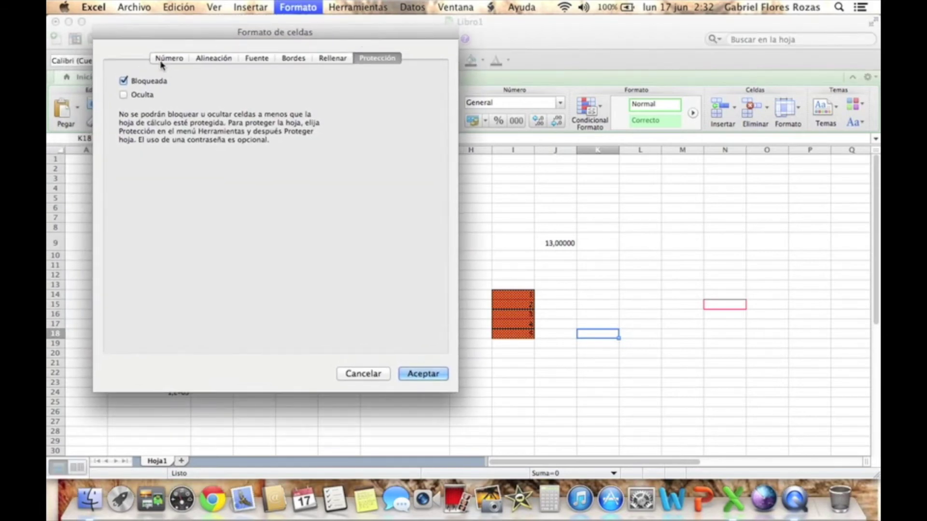
left_click(174, 58)
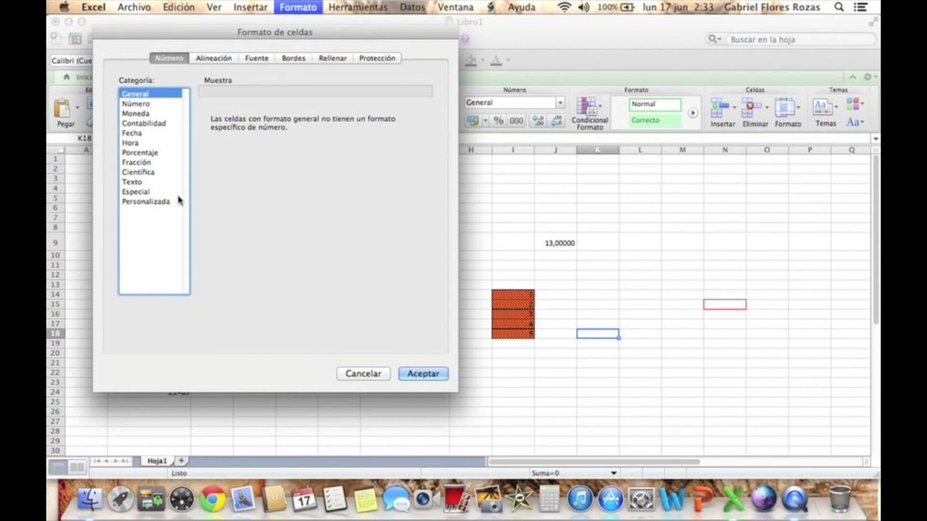
left_click(212, 60)
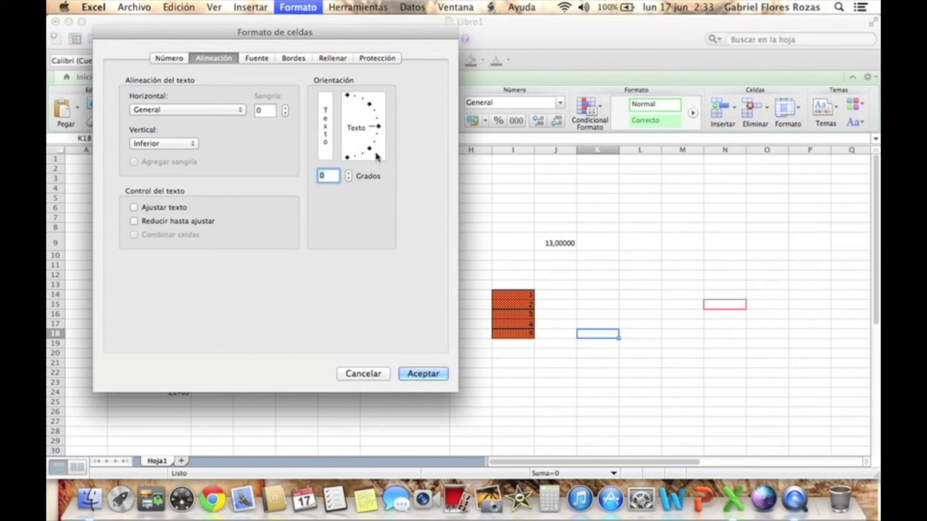
left_click(259, 59)
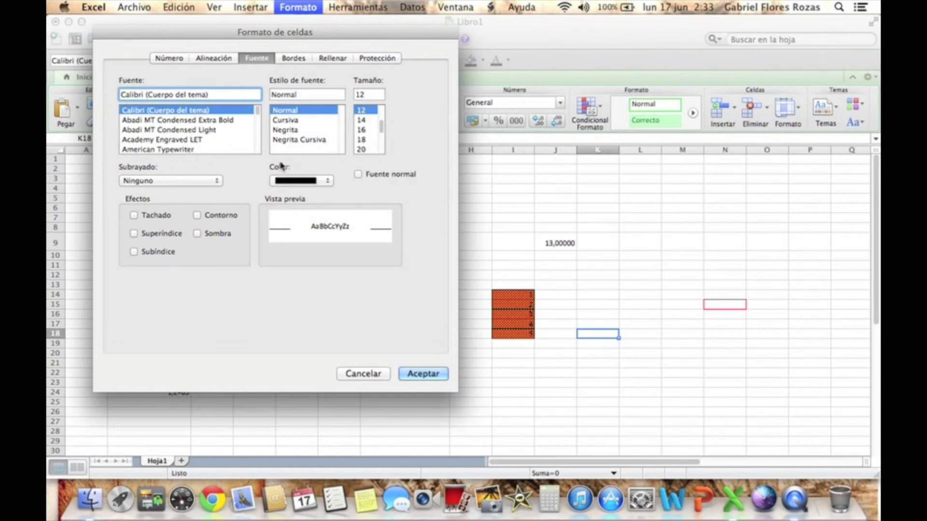
left_click(291, 59)
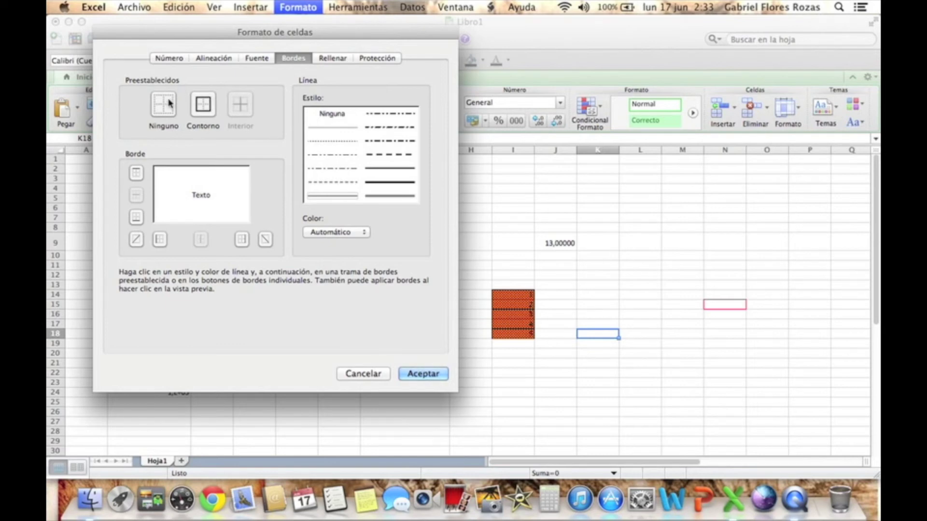
left_click(363, 234)
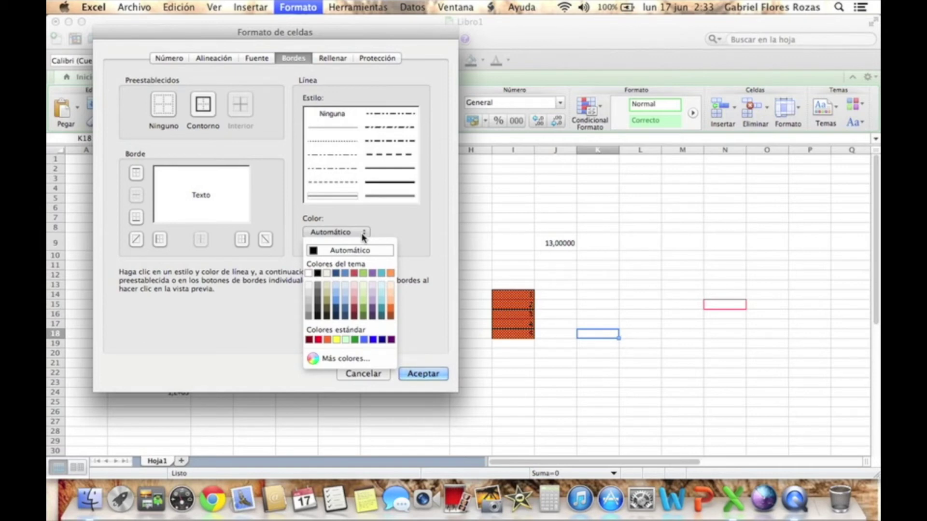
left_click(335, 61)
left_click(336, 62)
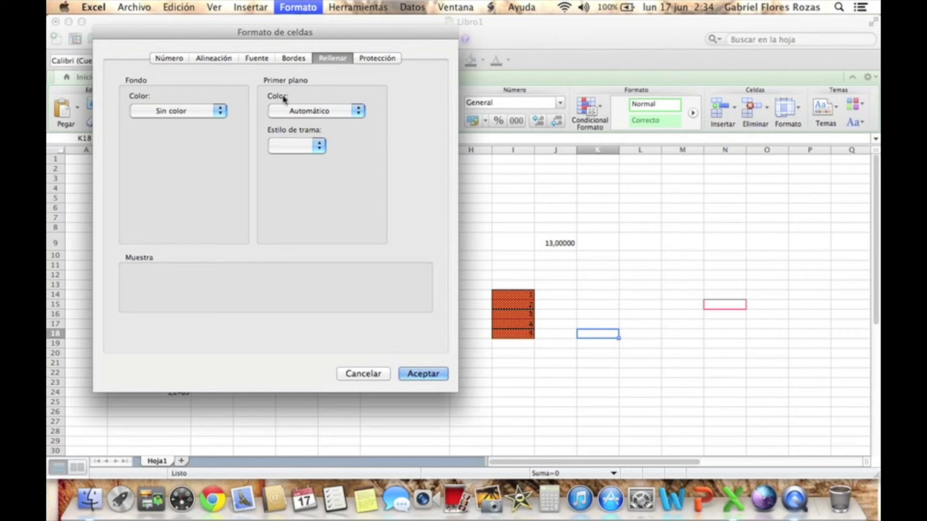
left_click(373, 59)
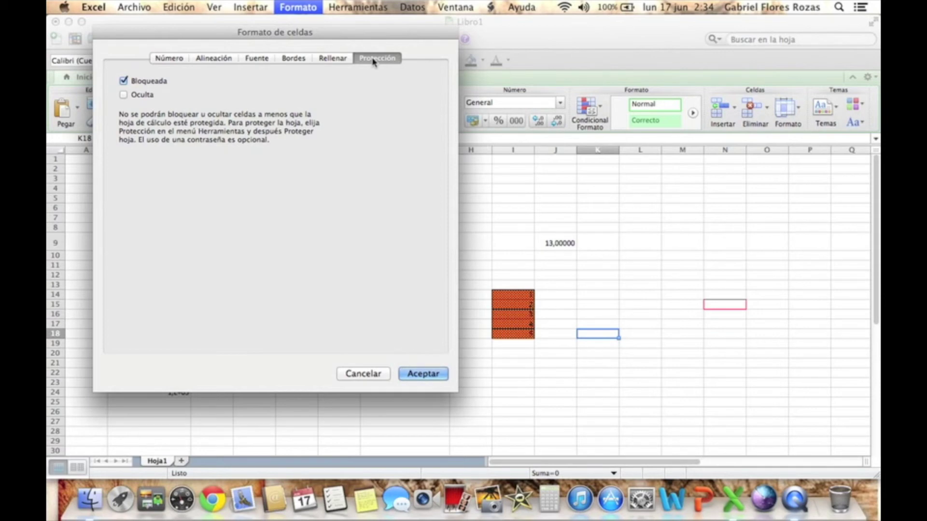
left_click(363, 373)
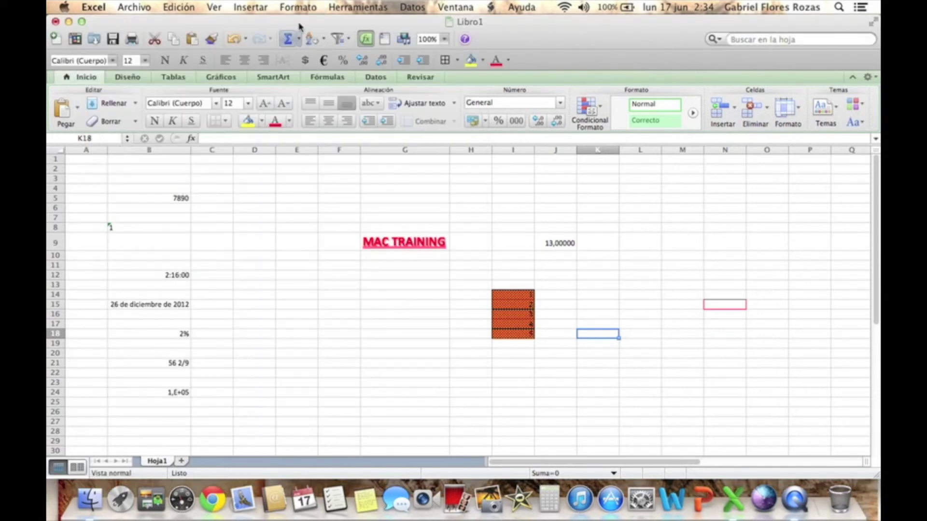
left_click(298, 6)
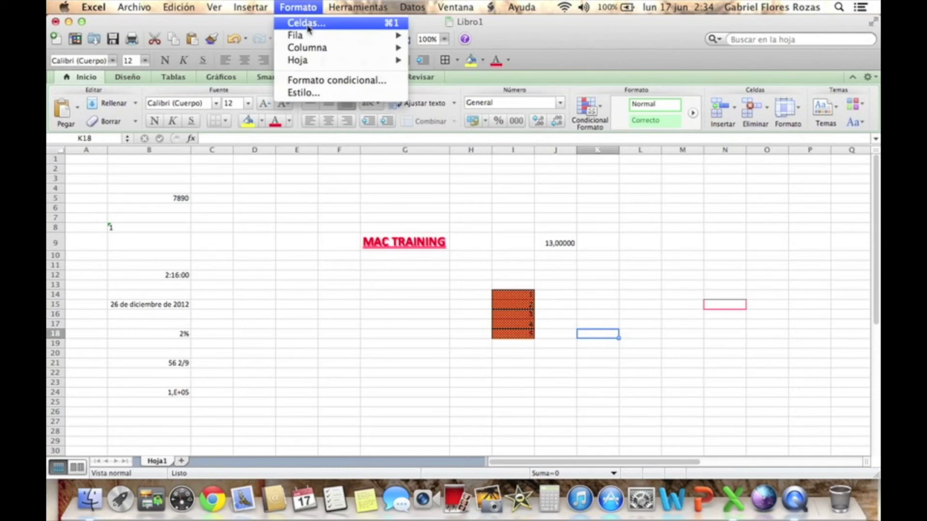
mouse_move(322, 35)
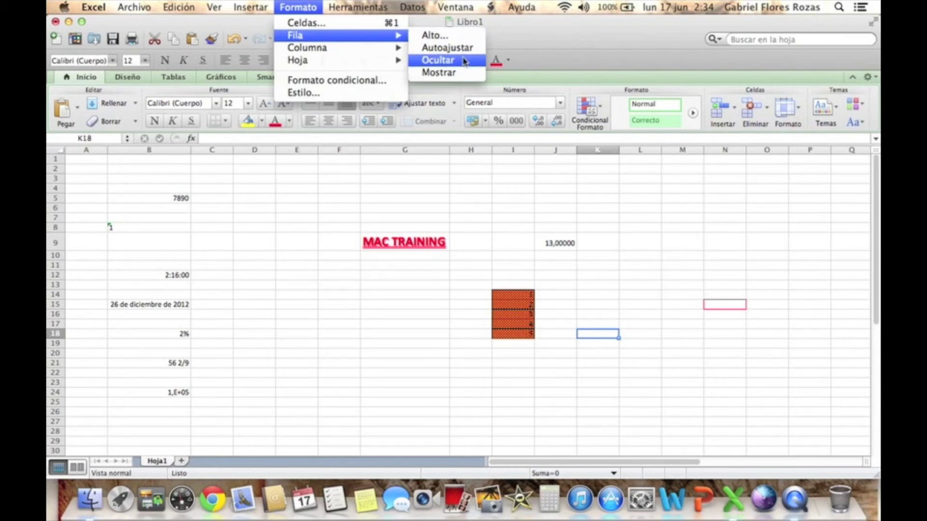
left_click(406, 300)
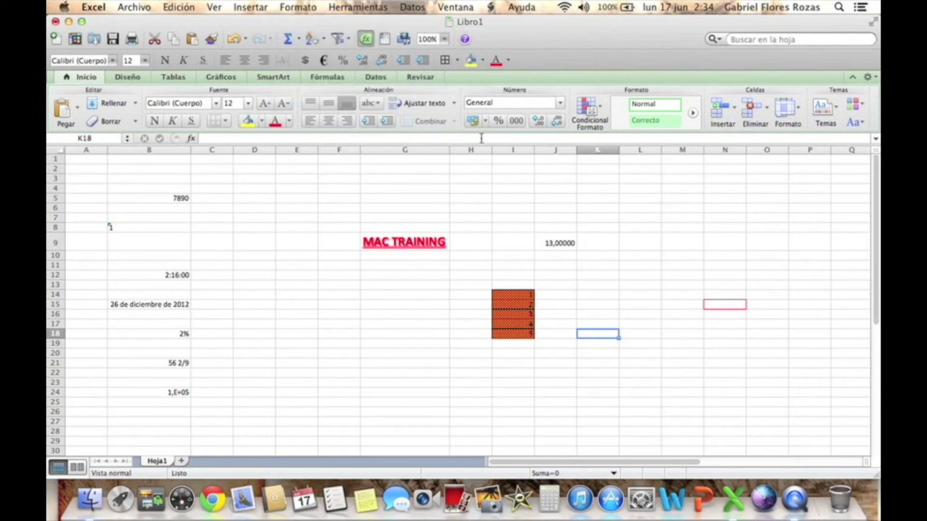
- Try a wider column G, and bring it back to its original width
left_click_drag(449, 151, 495, 152)
left_click(449, 344)
left_click(427, 149)
left_click(408, 295)
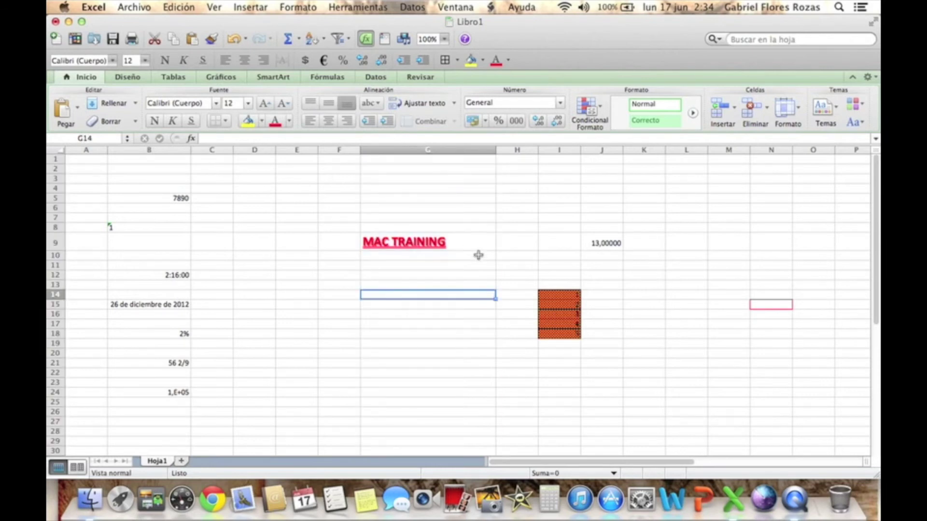
left_click_drag(496, 151, 449, 153)
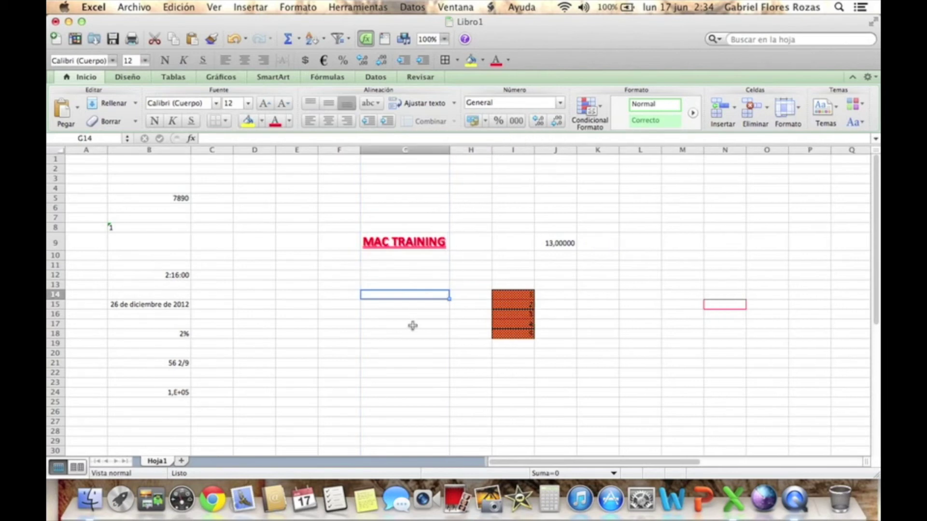
- Widen column G to about 8.5 cm
left_click_drag(449, 151, 518, 150)
left_click(393, 318)
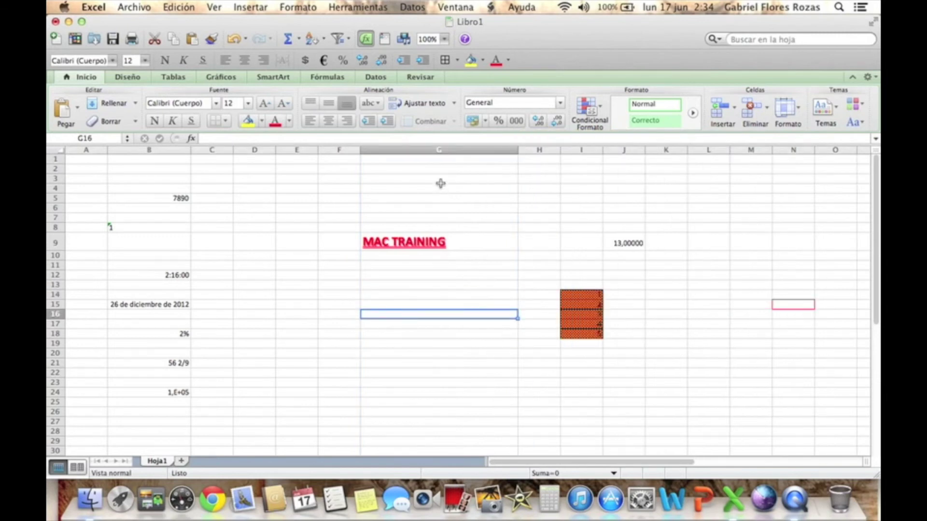
left_click(307, 9)
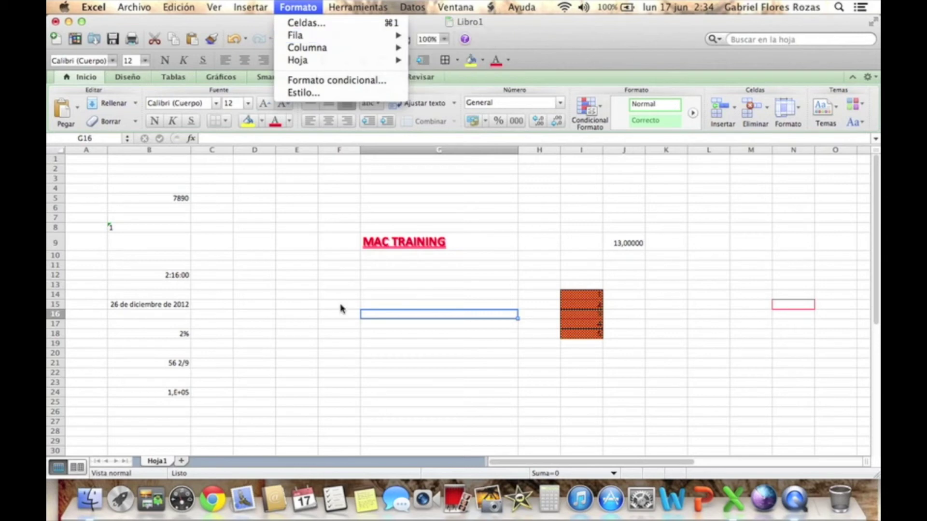
left_click(339, 277)
- Make row 9 about three times as tall, and autofit its height to the MAC TRAINING text with the row Autoajustar command
left_click_drag(58, 252, 59, 289)
left_click(448, 370)
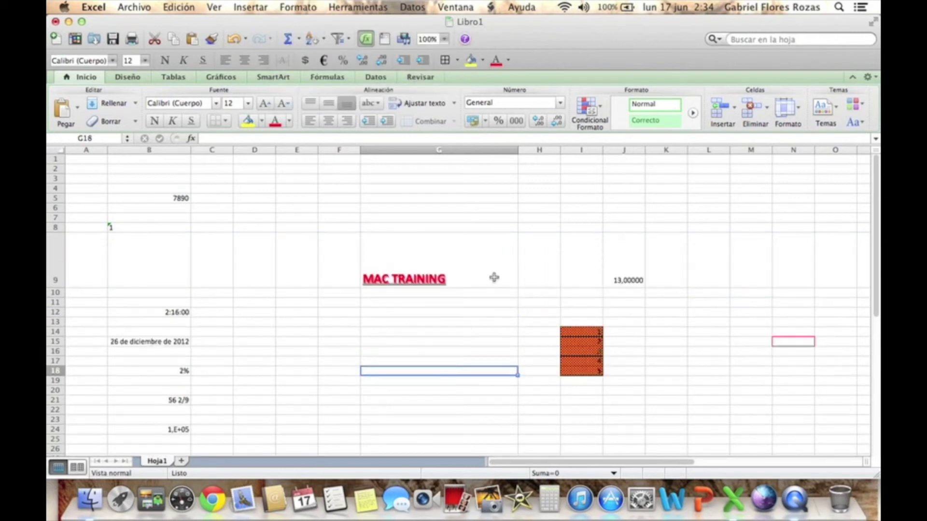
left_click(481, 255)
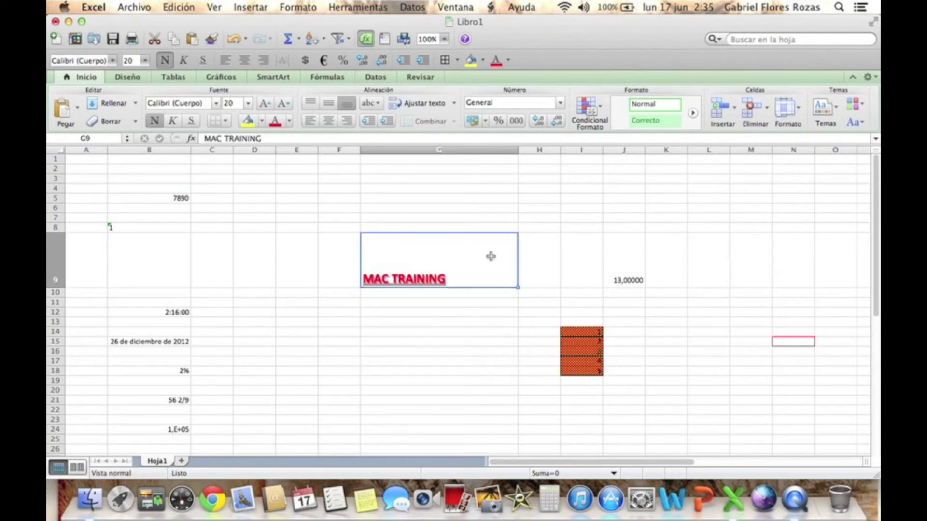
left_click(310, 8)
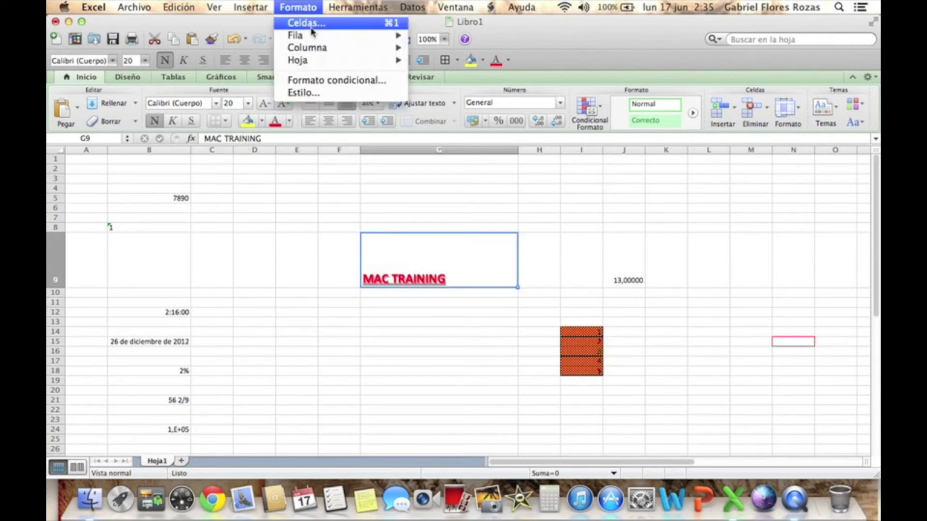
mouse_move(314, 35)
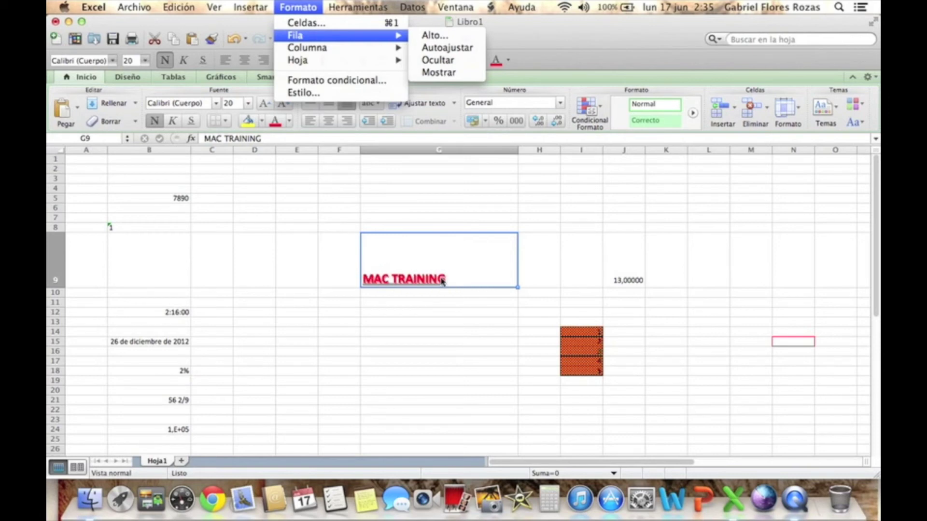
left_click(447, 49)
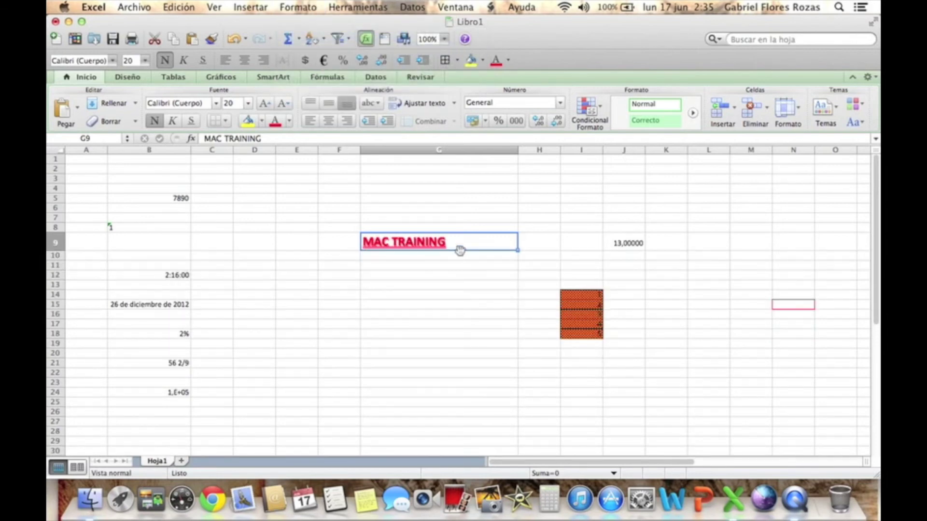
- Hide row 9 with the row Ocultar command, and show it again with Mostrar
left_click(298, 7)
mouse_move(336, 48)
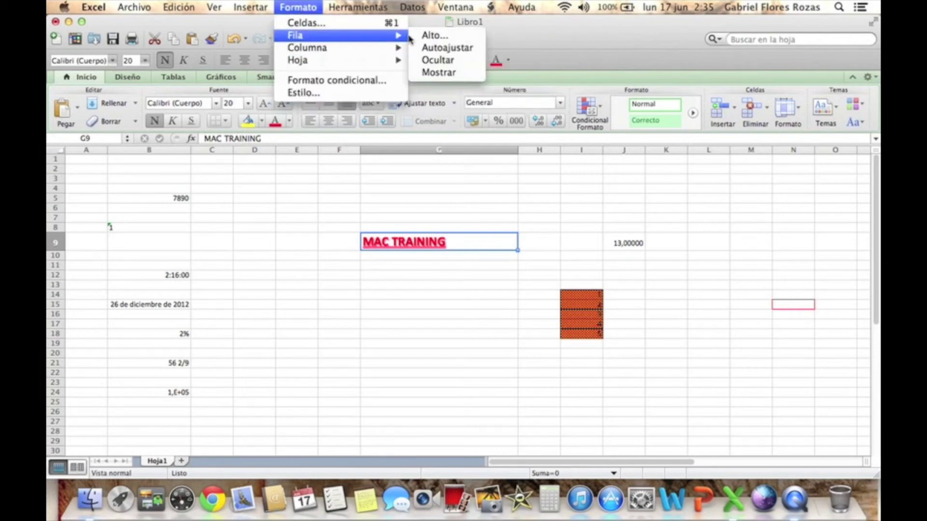
left_click(438, 61)
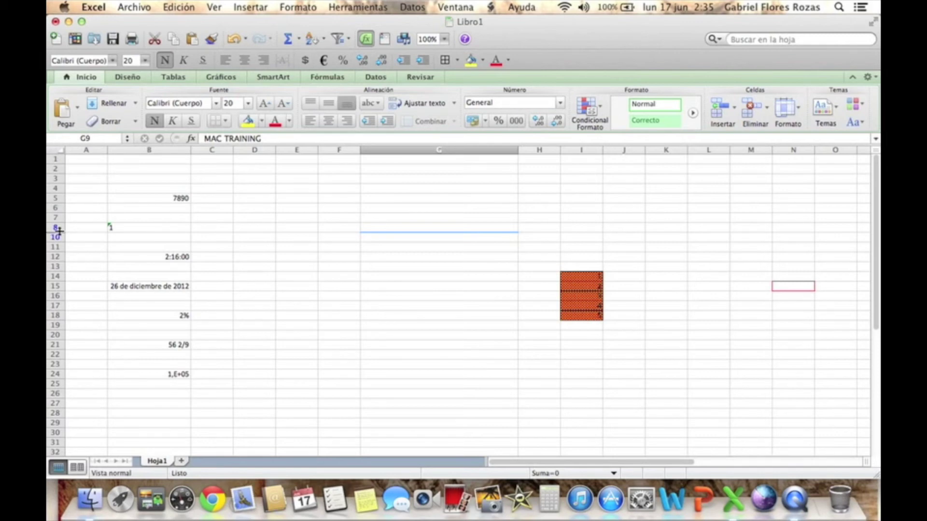
left_click(303, 5)
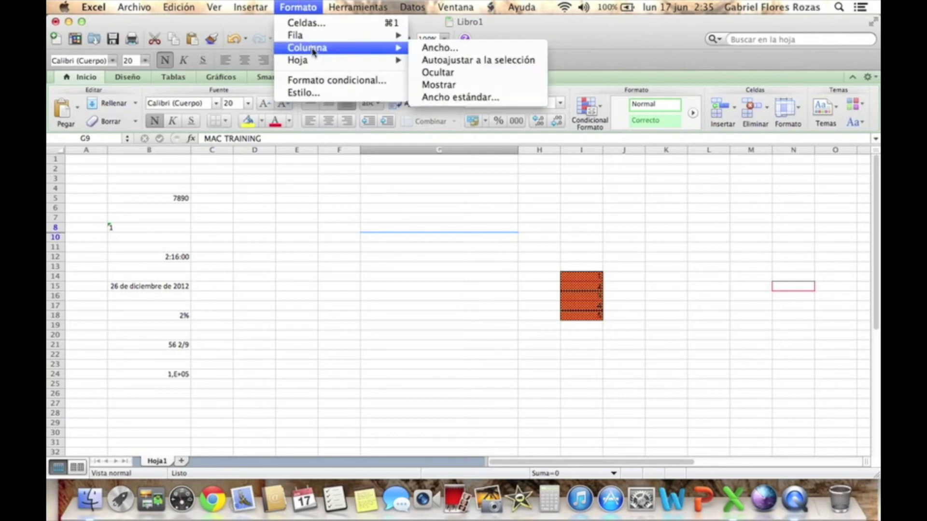
mouse_move(322, 36)
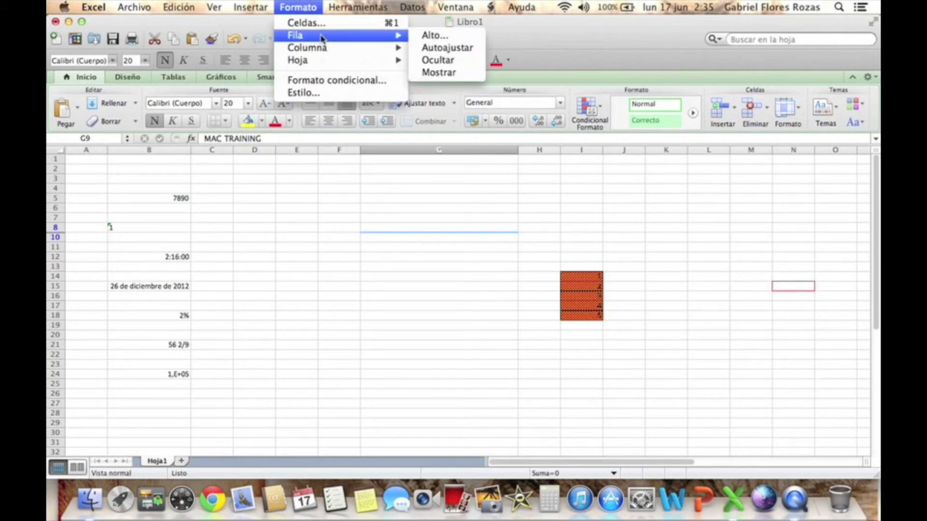
left_click(442, 74)
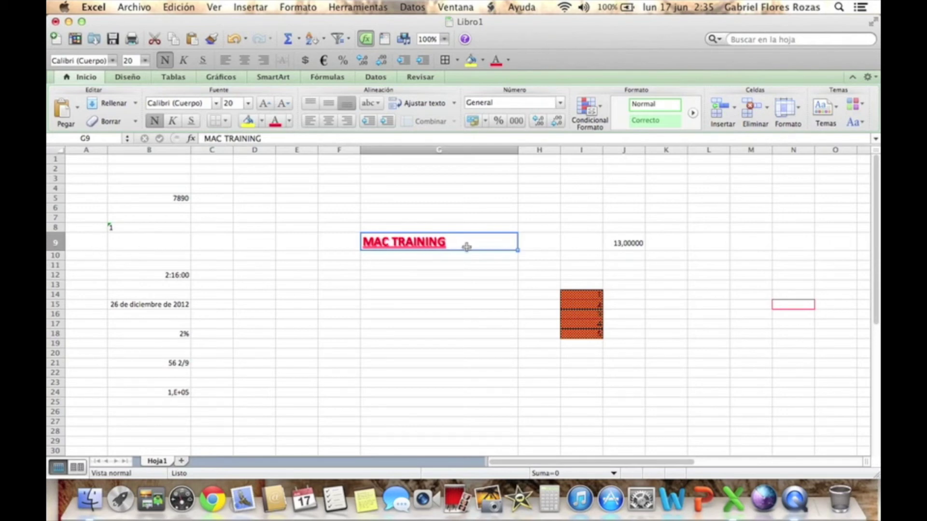
- Try a column G width of about 10 cm with the column Ancho command, and undo it
left_click(297, 7)
mouse_move(334, 49)
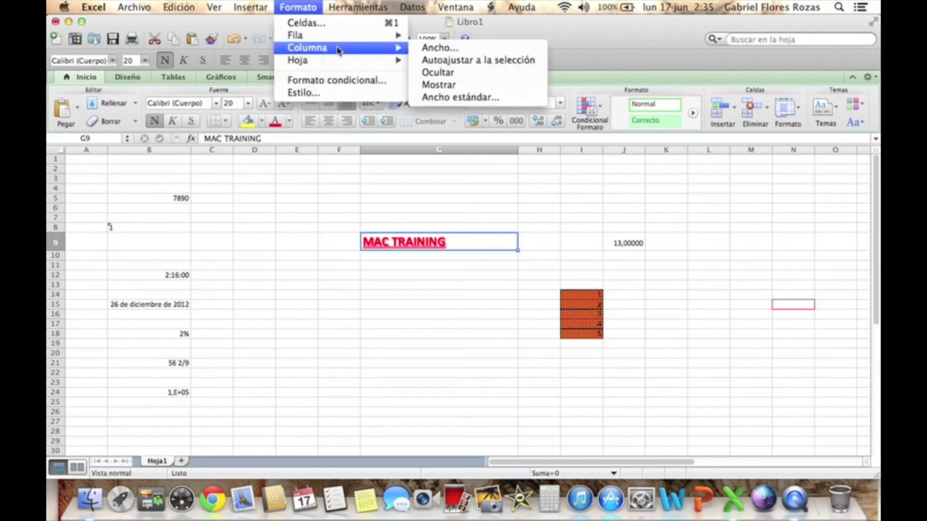
left_click(458, 48)
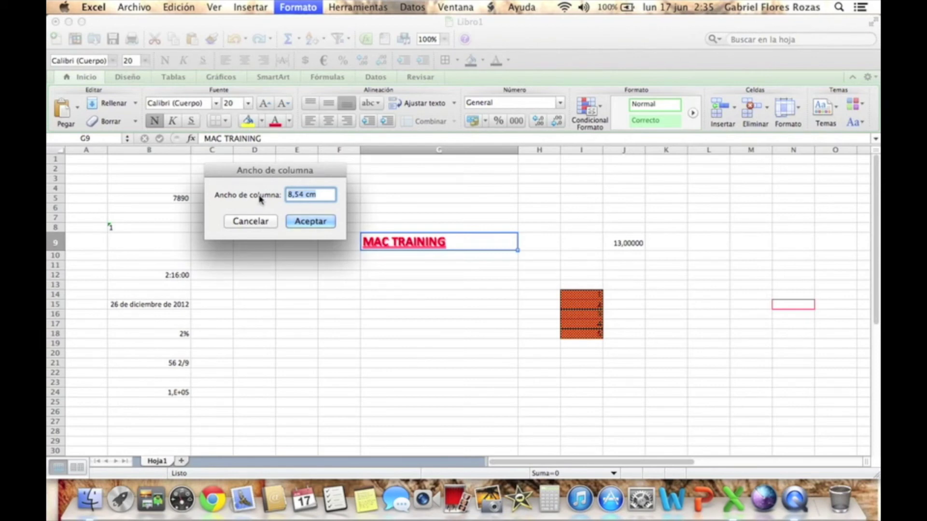
left_click(303, 195)
left_click_drag(303, 194, 285, 194)
type("20")
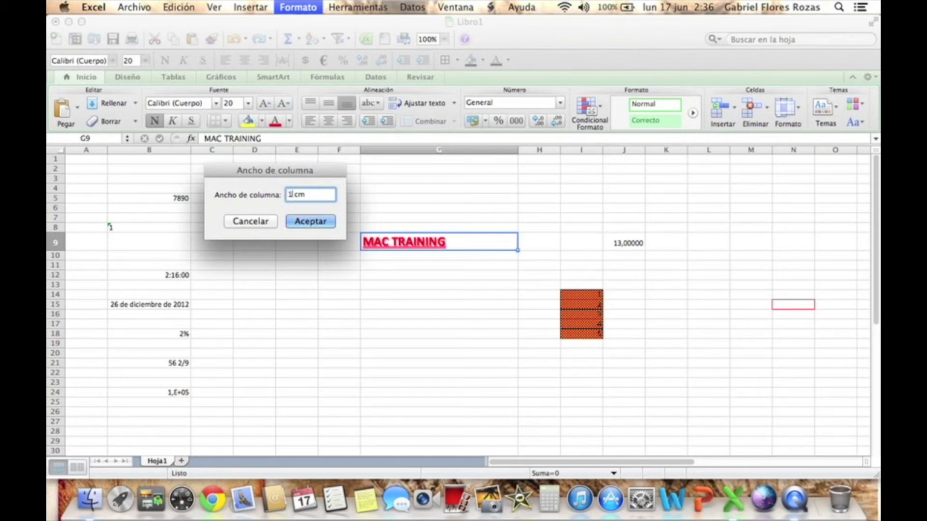
left_click(304, 220)
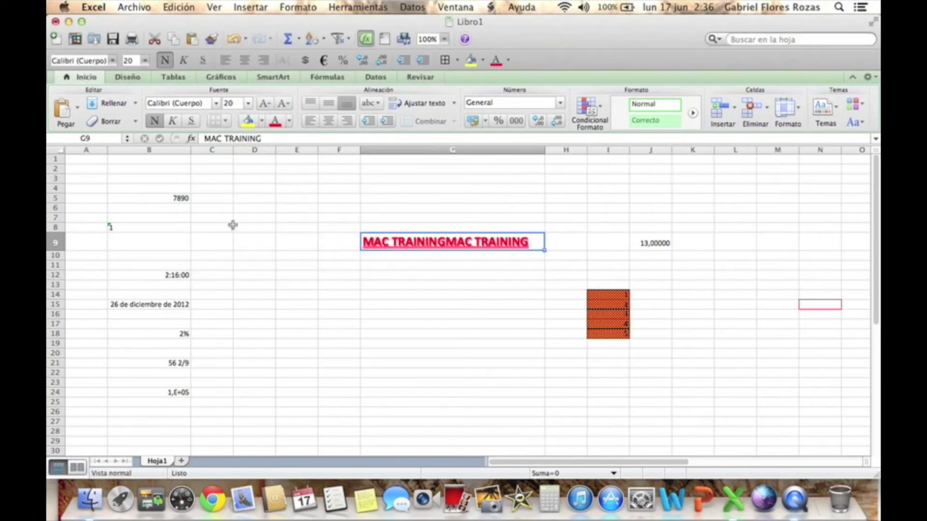
left_click(451, 276)
left_click(452, 243)
left_click(234, 38)
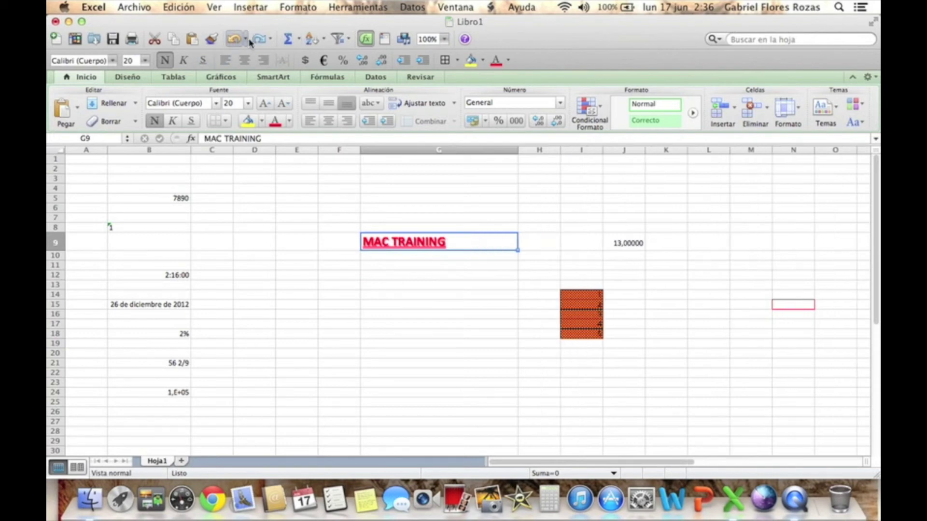
- Autofit column G to the MAC TRAINING text in G9 with the column Autoajustar a la selección command
left_click(313, 10)
mouse_move(319, 49)
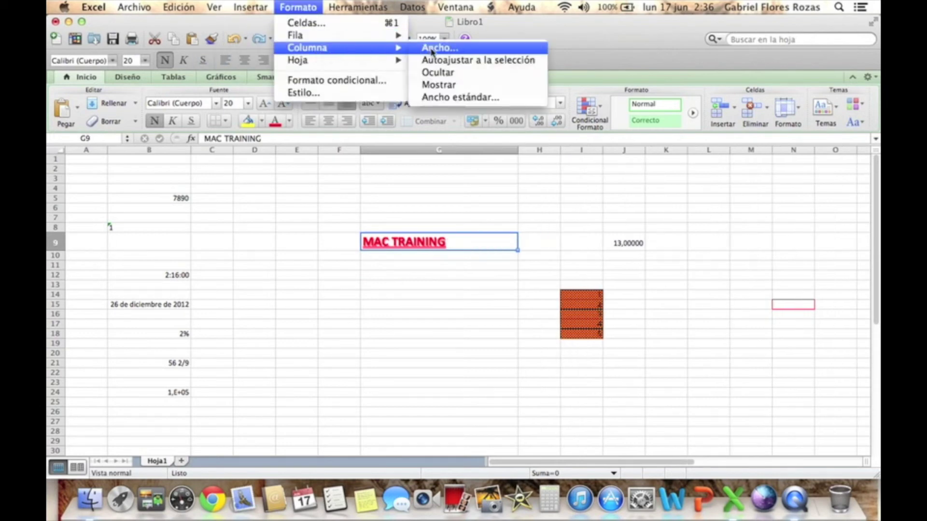
left_click(481, 61)
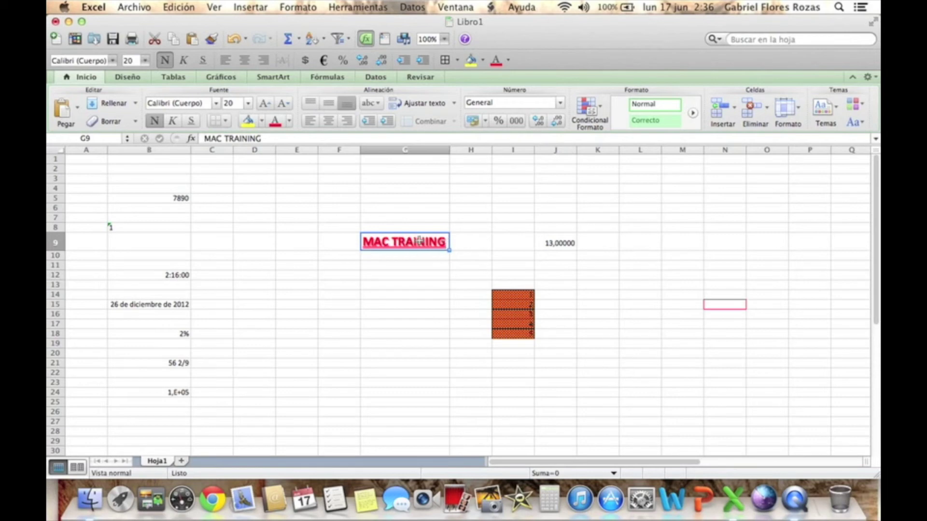
- Hide column G with the column Ocultar command, and show it again with Mostrar
left_click(308, 8)
mouse_move(343, 51)
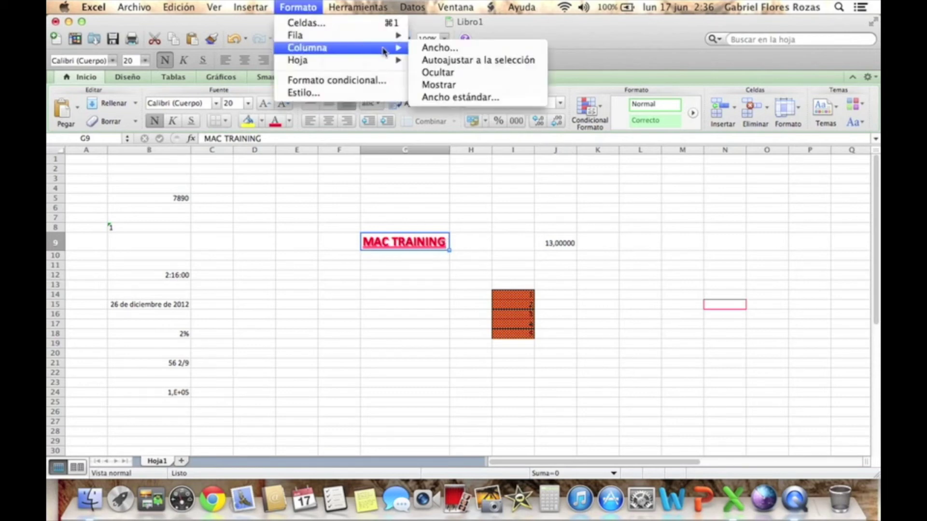
left_click(442, 74)
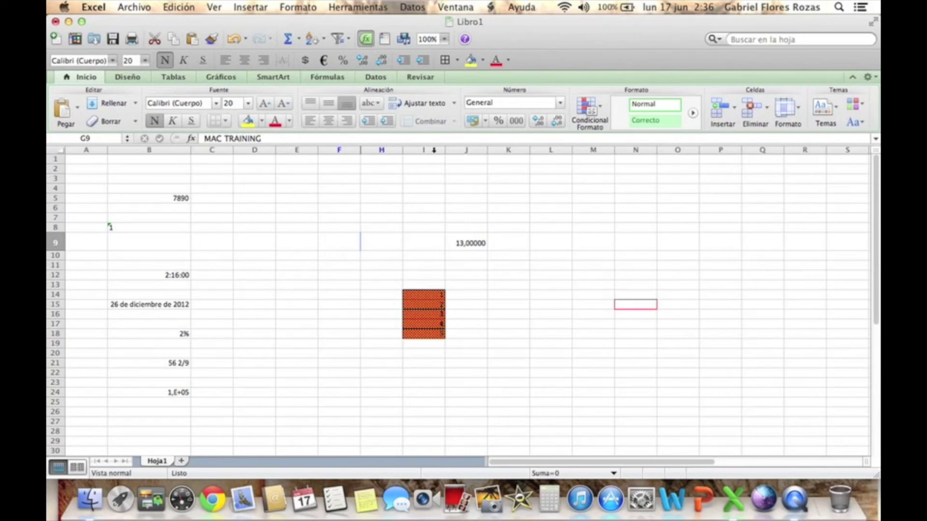
left_click(298, 7)
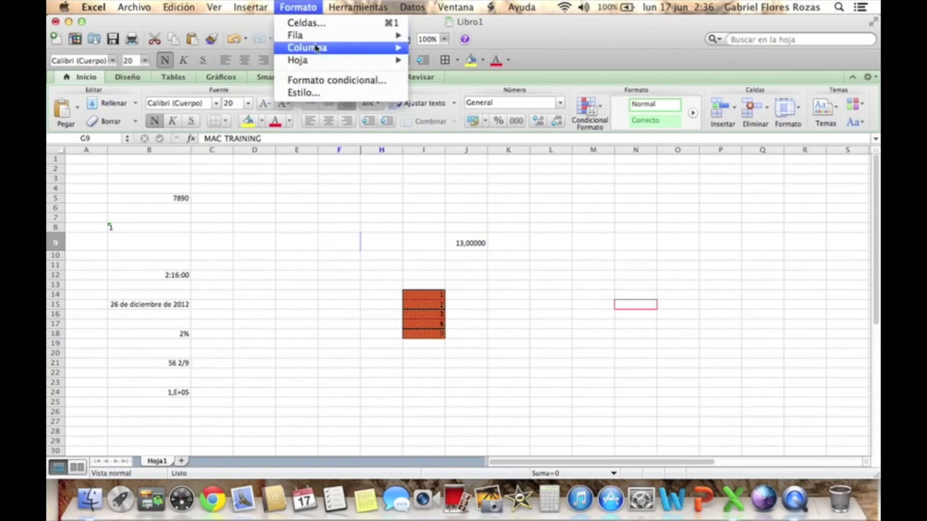
mouse_move(407, 49)
left_click(442, 86)
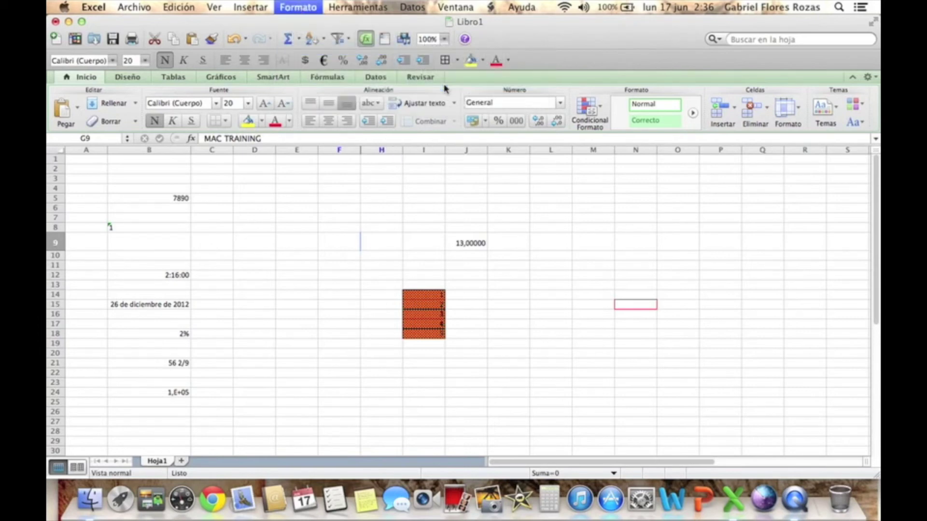
- Apply the standard column width of 2,29 cm with the Ancho estándar command, and repeat it with cell G9 selected
left_click(298, 6)
mouse_move(407, 49)
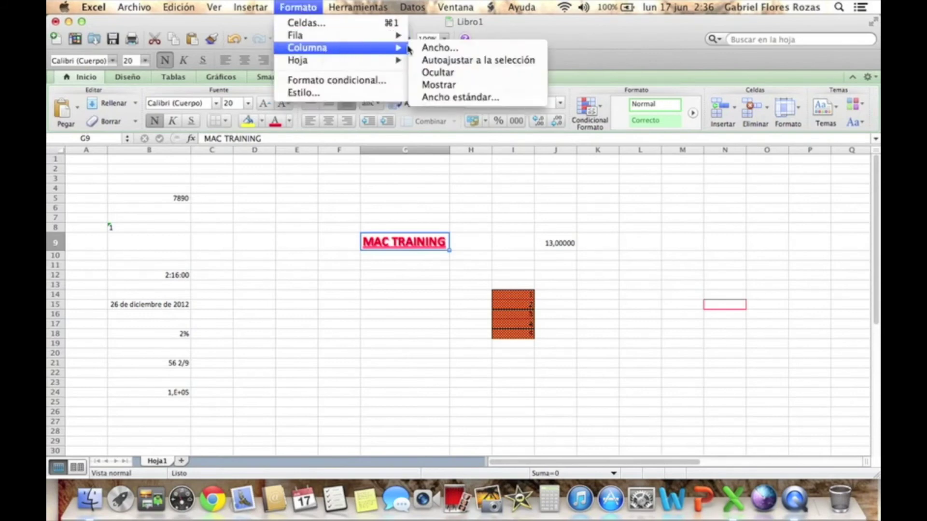
left_click(471, 98)
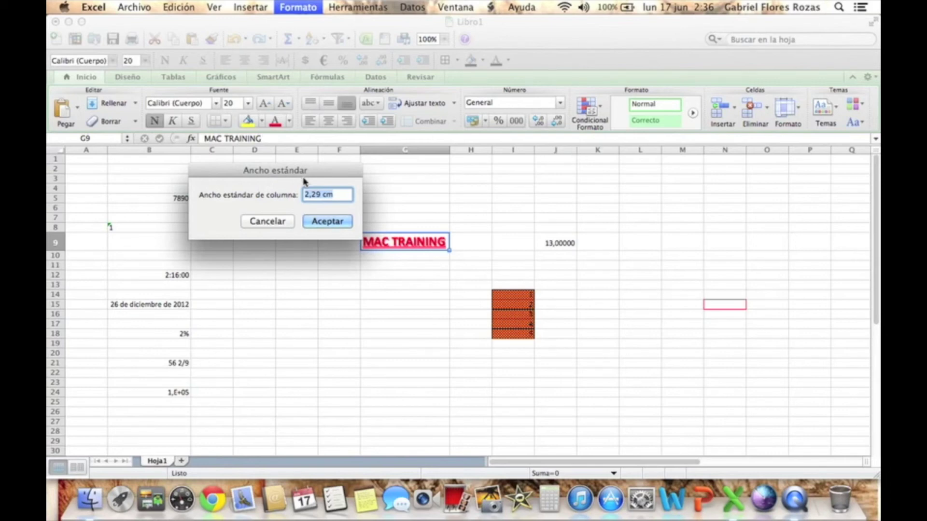
left_click(326, 222)
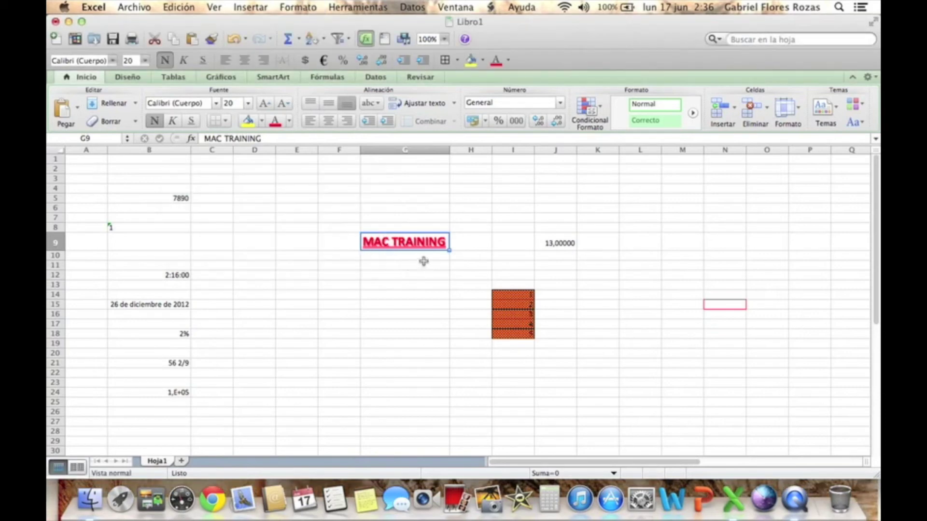
left_click(416, 291)
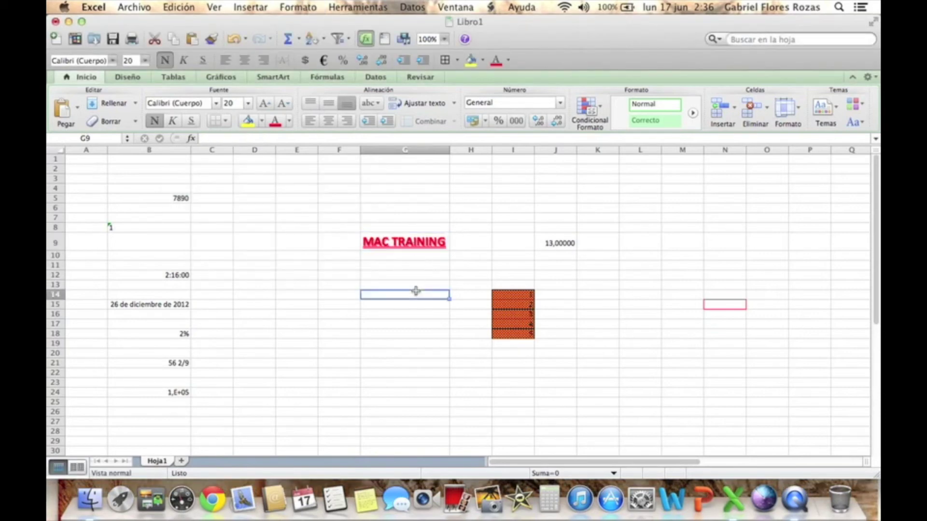
left_click(407, 240)
left_click_drag(491, 150, 491, 151)
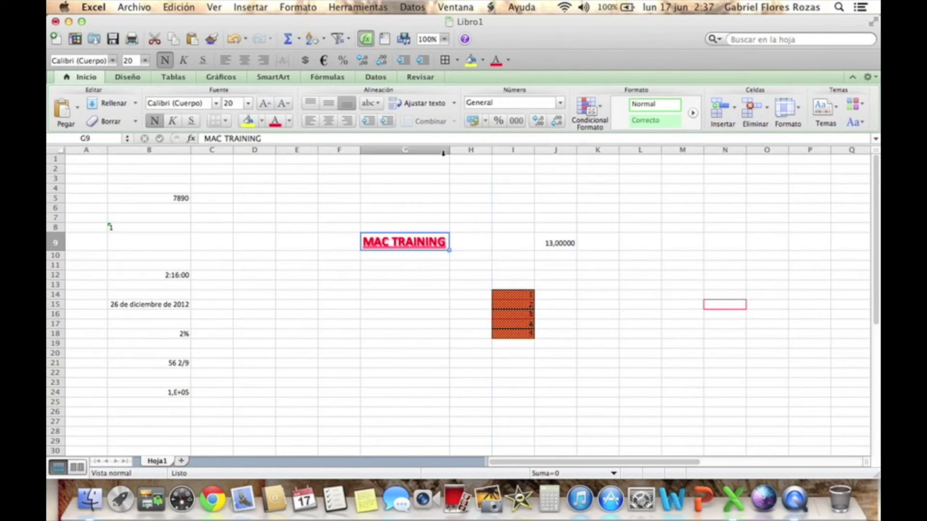
left_click(298, 6)
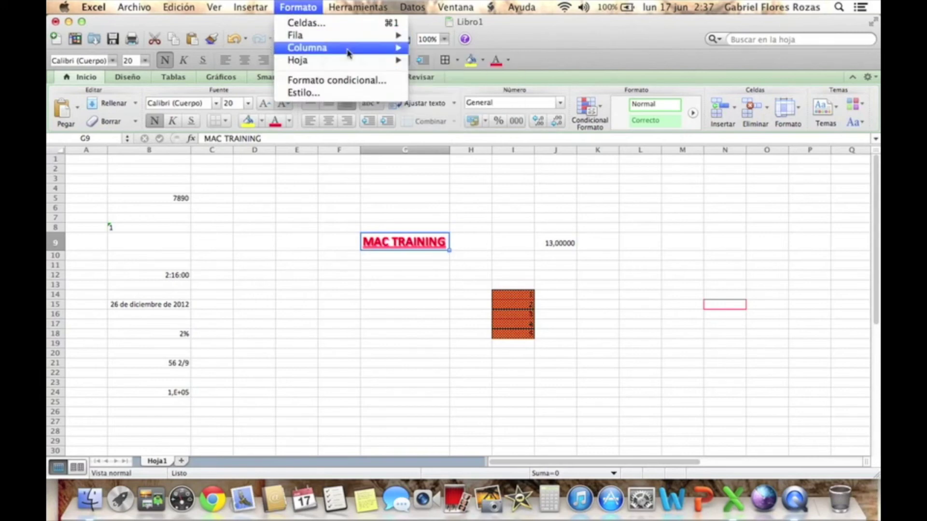
mouse_move(314, 48)
left_click(481, 98)
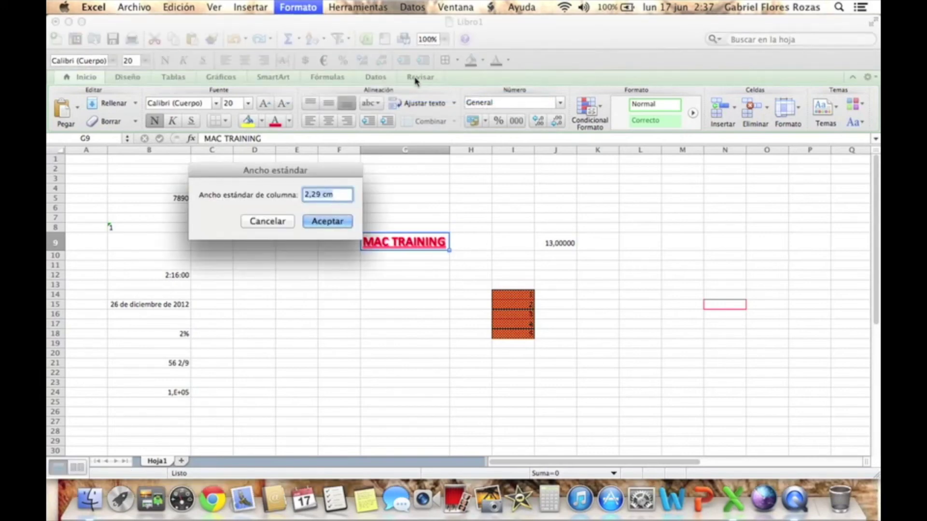
left_click(338, 224)
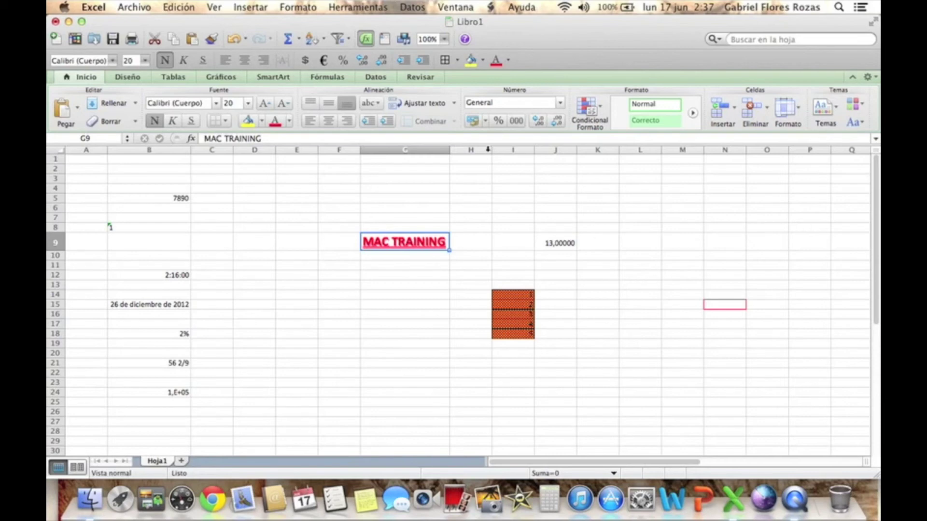
left_click(505, 150)
left_click(556, 150)
left_click(598, 149)
left_click_drag(619, 150, 662, 150)
left_click(296, 7)
mouse_move(319, 50)
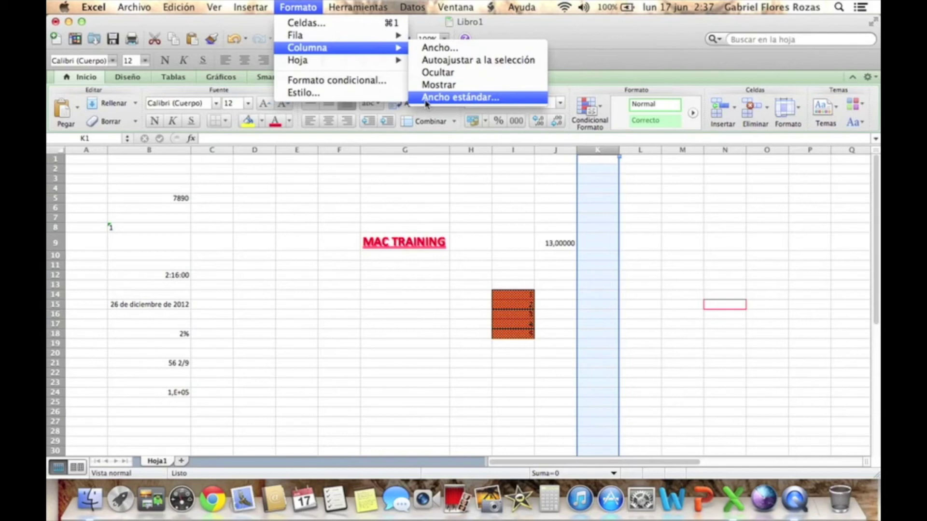
mouse_move(390, 62)
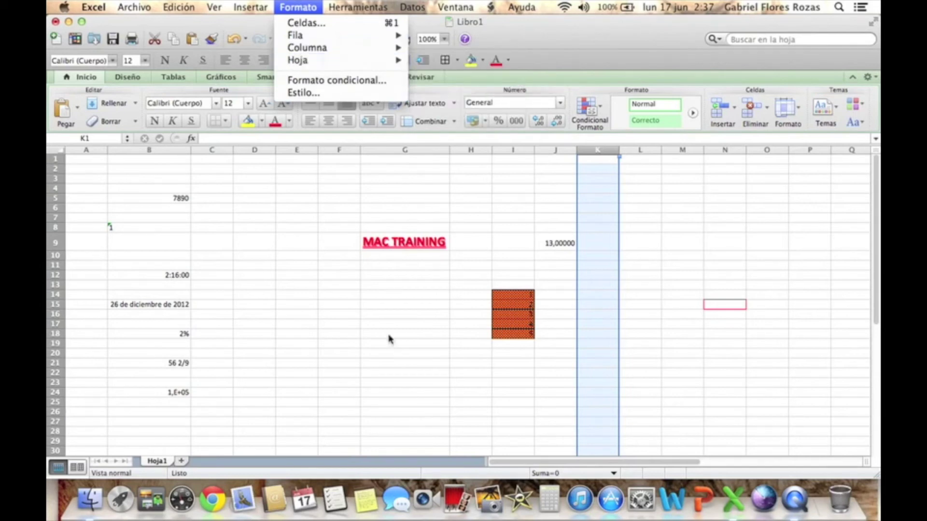
left_click(413, 377)
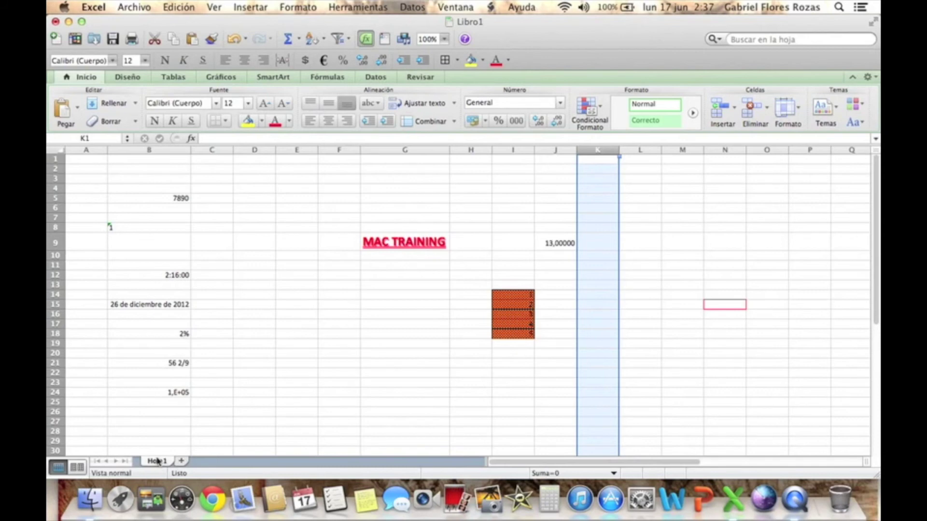
- Rename the sheet Hoja1 as Enero with the sheet Cambiar nombre command
left_click(299, 6)
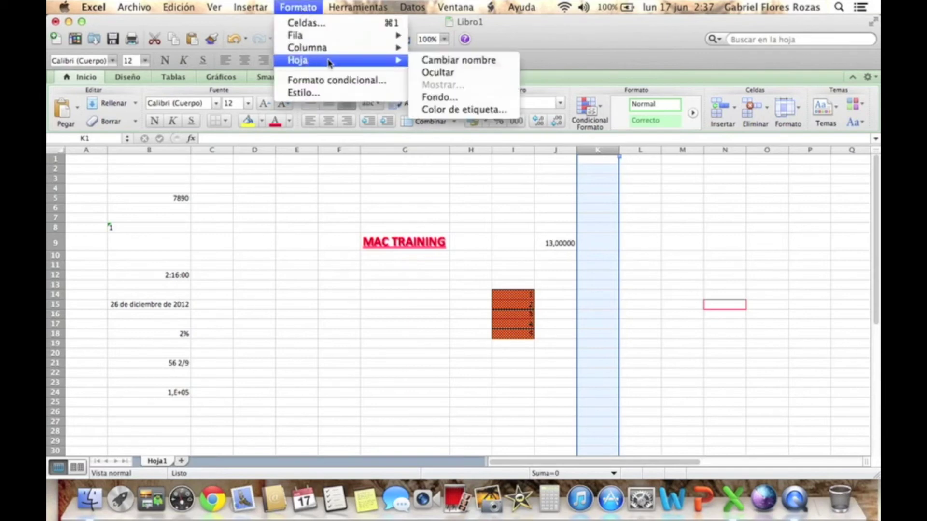
left_click(460, 60)
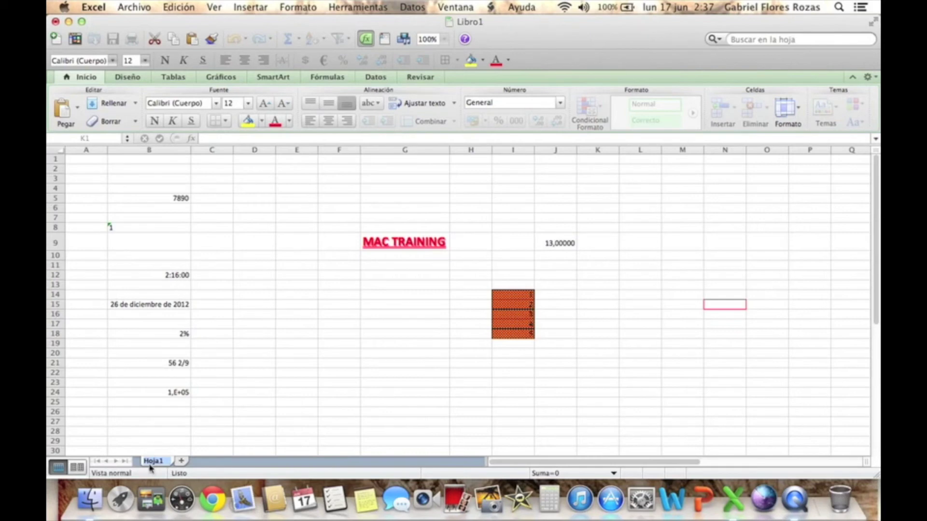
type("Enero")
left_click(219, 443)
left_click(387, 422)
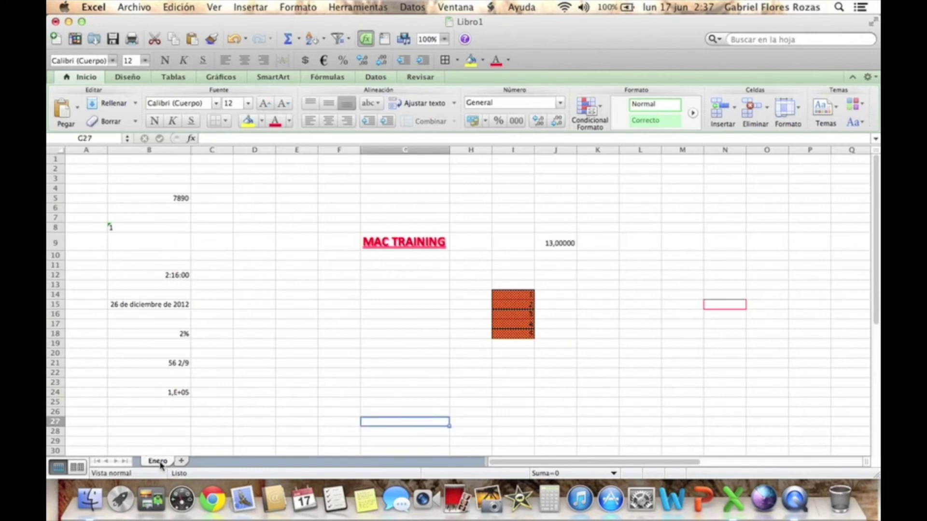
- Rename the Enero sheet as Febrero directly on its sheet label
double_click(160, 462)
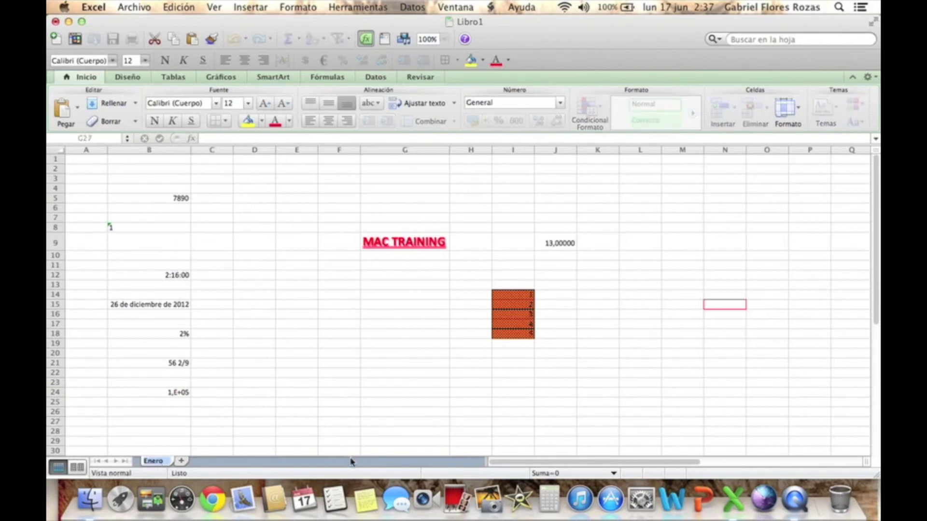
type("Febrero")
key("Return")
left_click(305, 7)
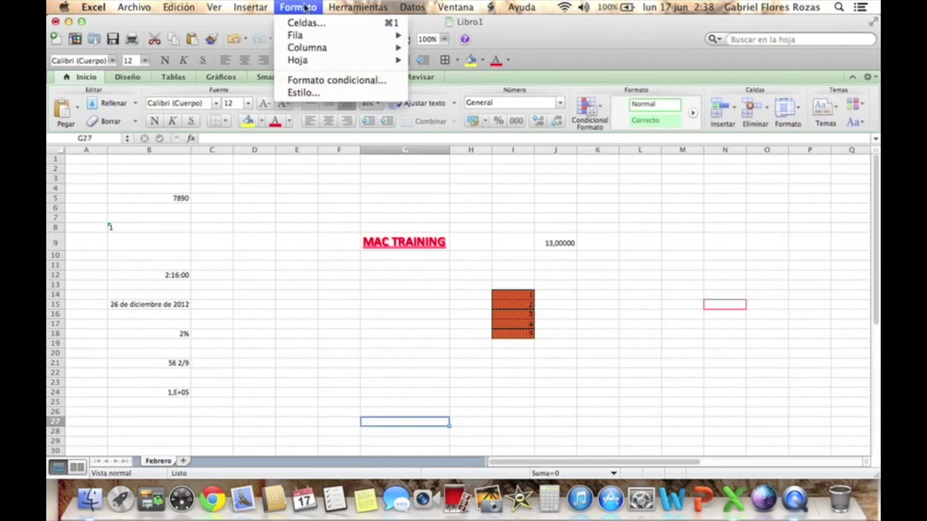
mouse_move(353, 61)
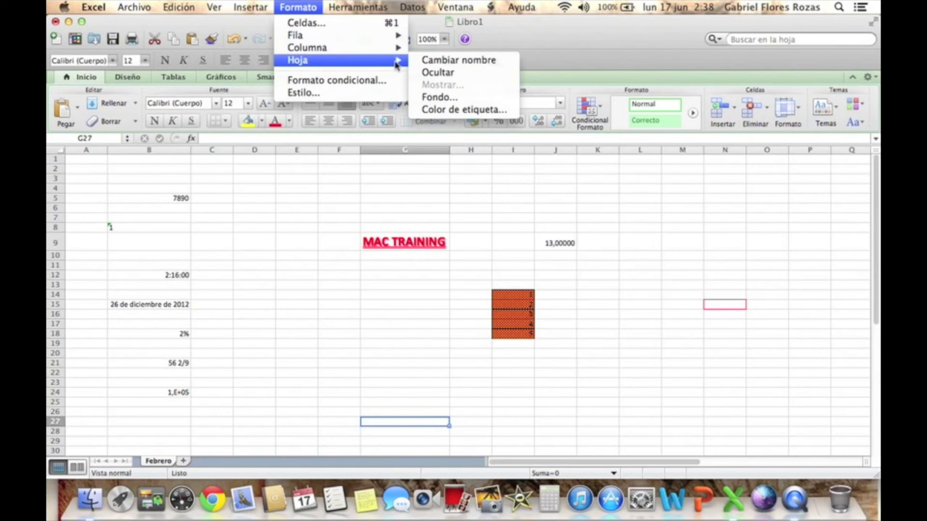
left_click(356, 317)
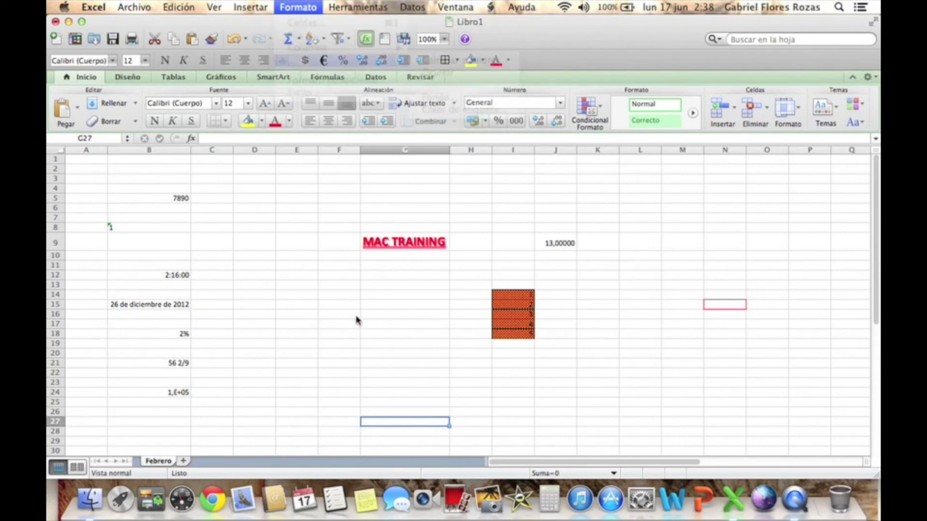
- Add two new sheets to the workbook, and rename the first sheet as Enero
left_click(183, 462)
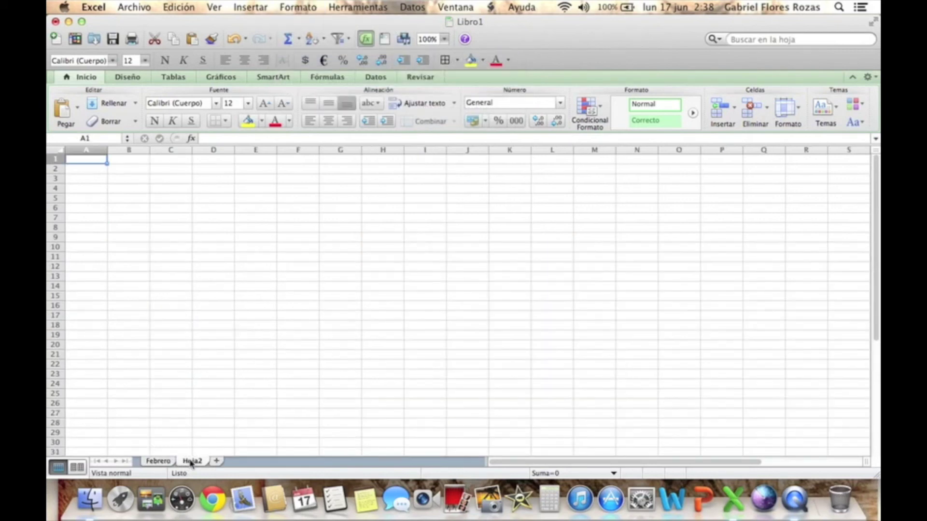
left_click(216, 461)
left_click(155, 462)
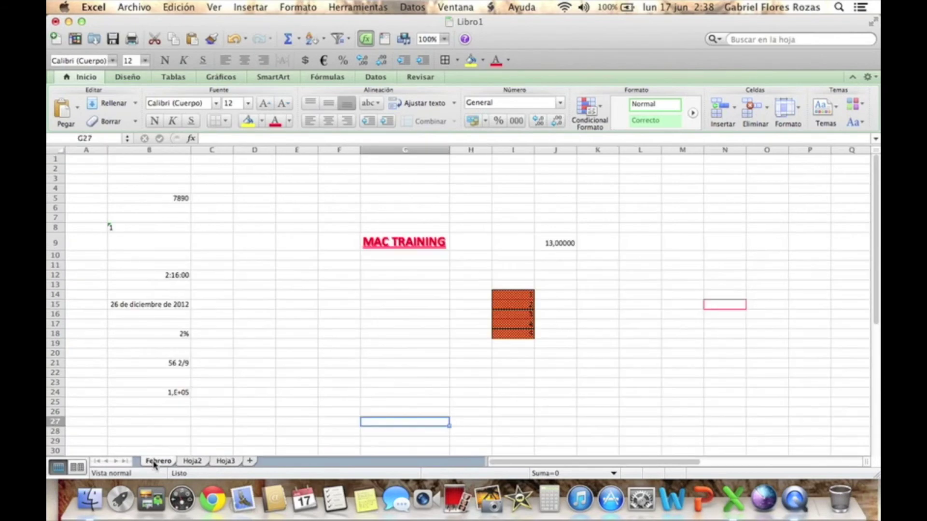
double_click(155, 462)
type("Ene")
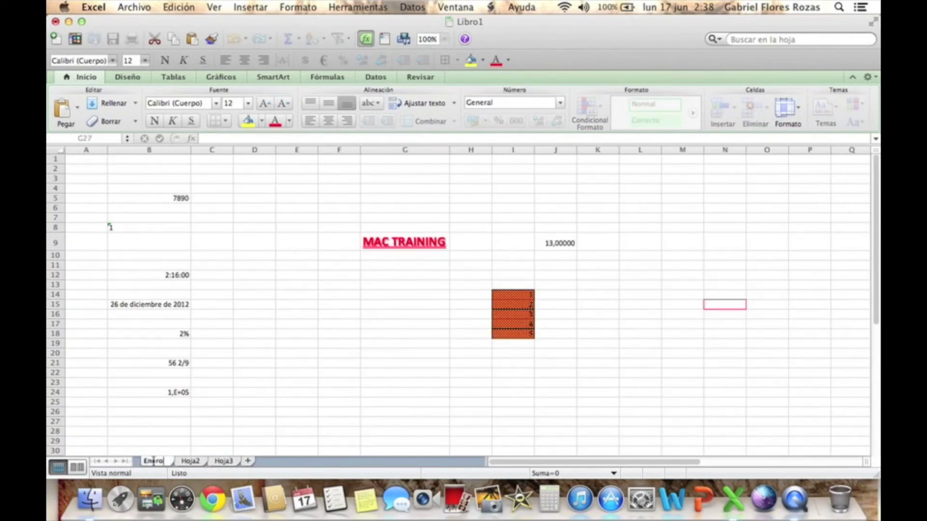
key("Return")
- Rename the sheet Hoja2 as Febrero
double_click(198, 461)
type("Febrirero")
key("BackSpace")
key("BackSpace")
key("BackSpace")
key("BackSpace")
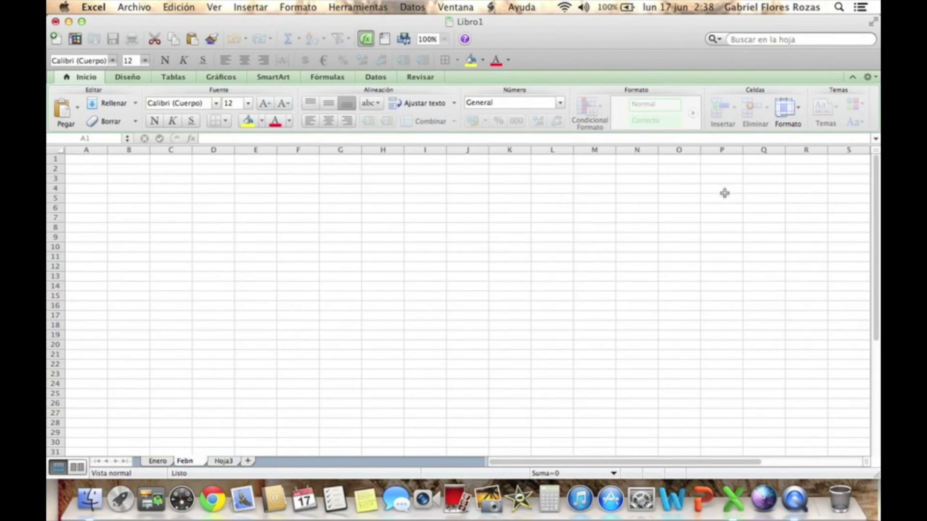
type("ro")
key("Return")
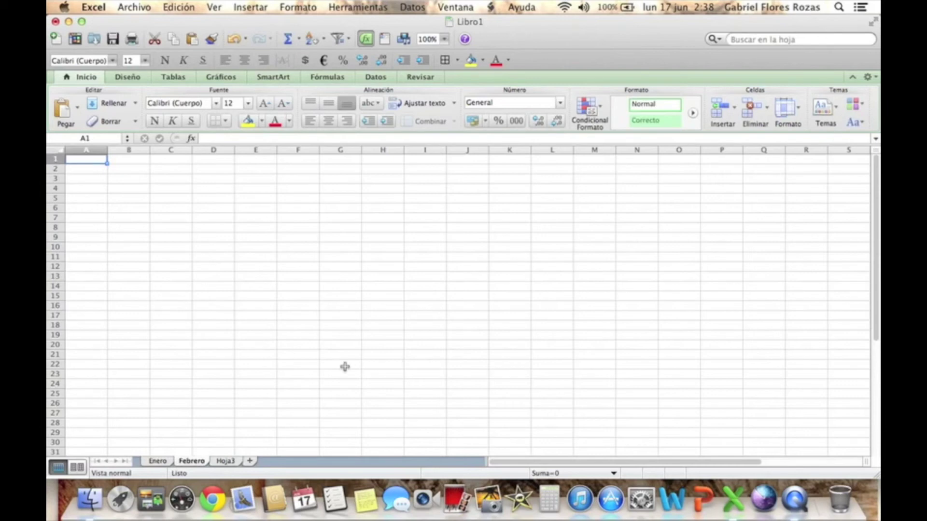
- Rename the sheet Hoja3 as Marzo
double_click(225, 462)
type("Marzo")
key("Return")
- Hide the Febrero sheet
left_click(192, 461)
left_click(299, 7)
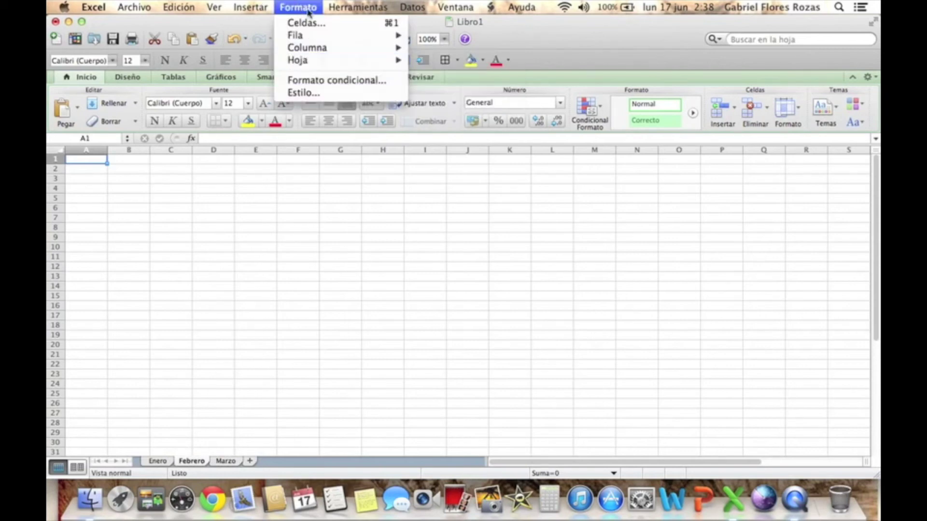
mouse_move(307, 62)
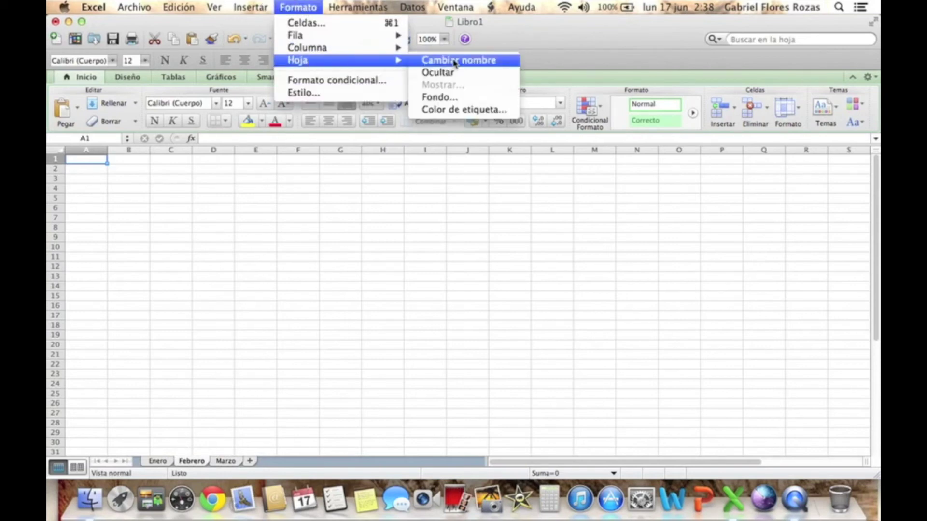
left_click(454, 75)
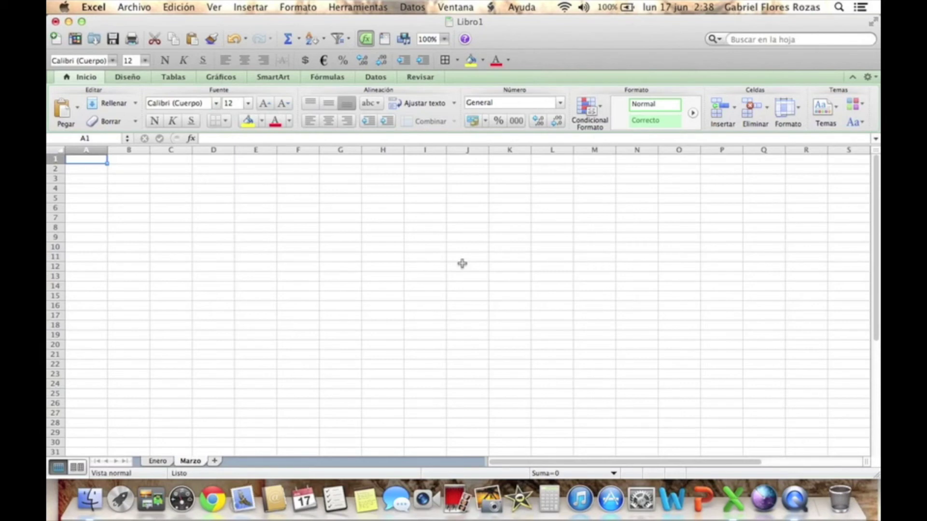
- Show the hidden Febrero sheet again
left_click(304, 7)
mouse_move(305, 62)
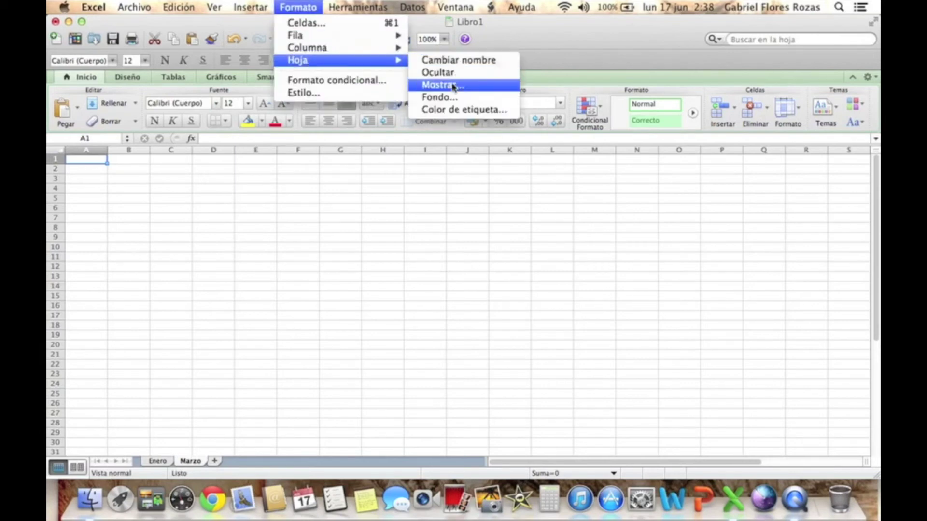
left_click(453, 86)
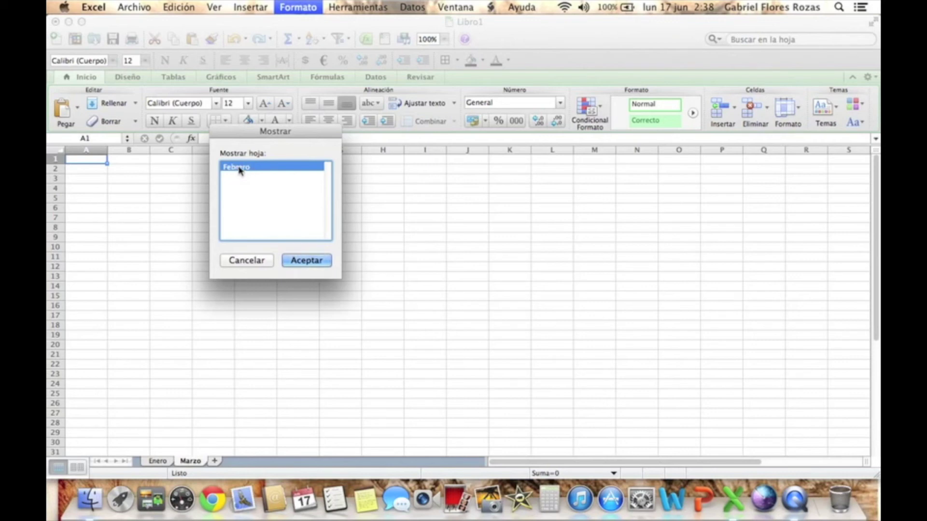
left_click(310, 263)
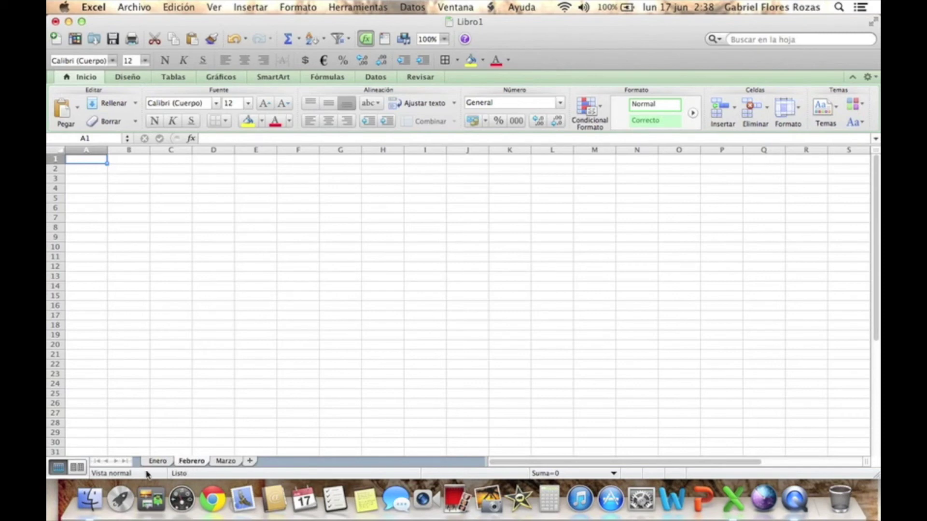
- Start adding a background image to the Febrero sheet and browse to the Mac Training folder in Dropbox
left_click(298, 7)
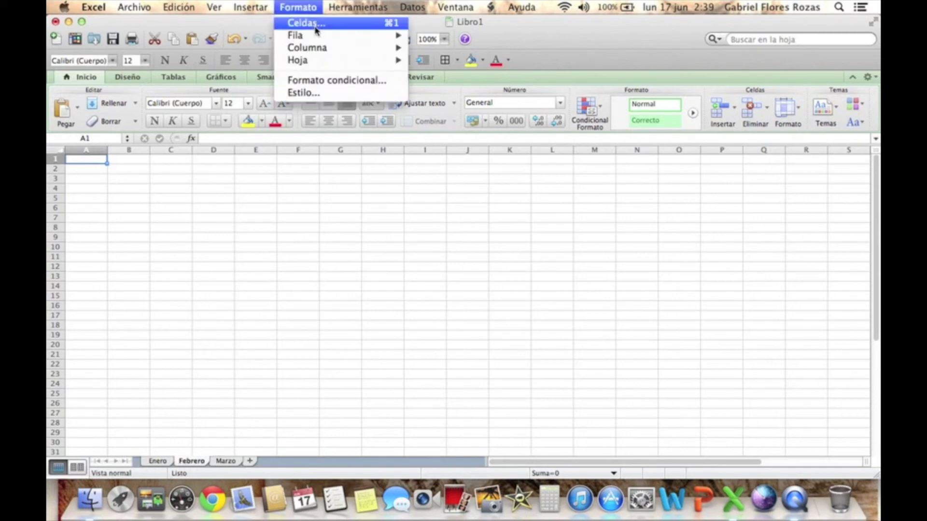
mouse_move(321, 61)
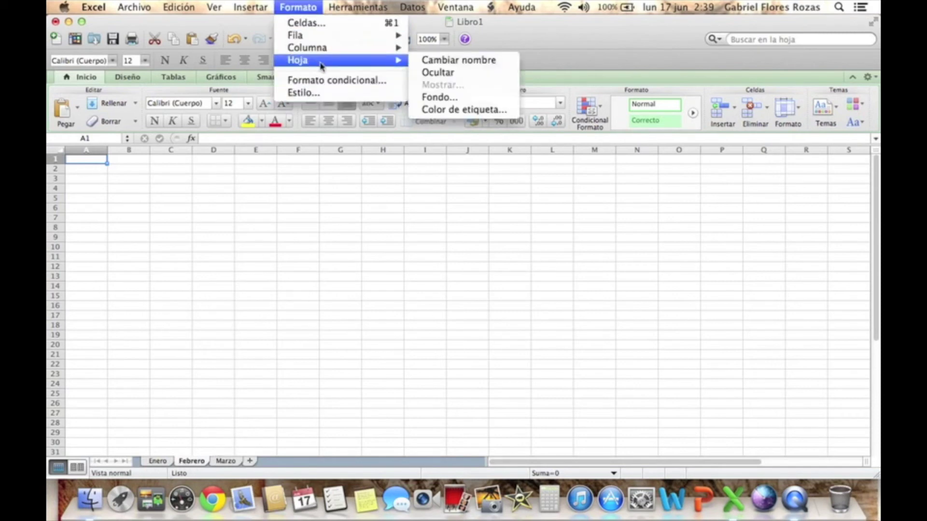
left_click(451, 99)
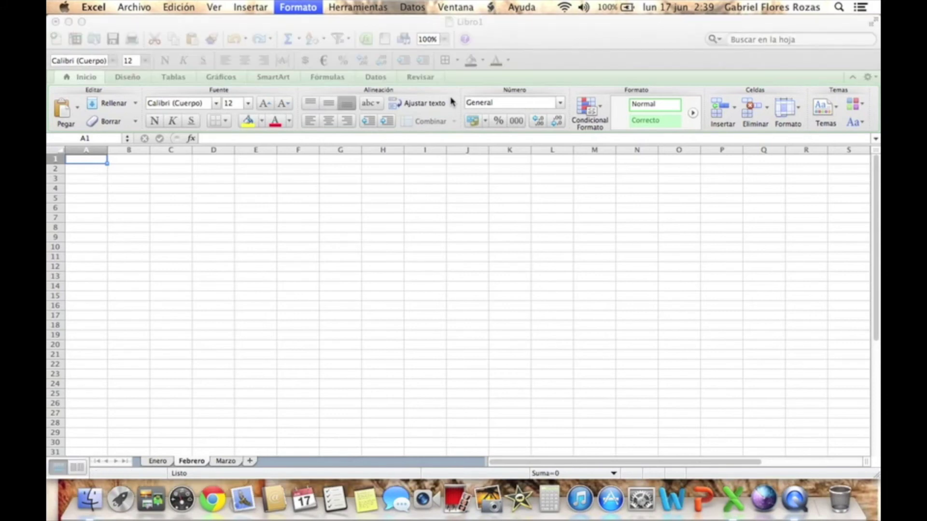
left_click_drag(358, 66, 466, 25)
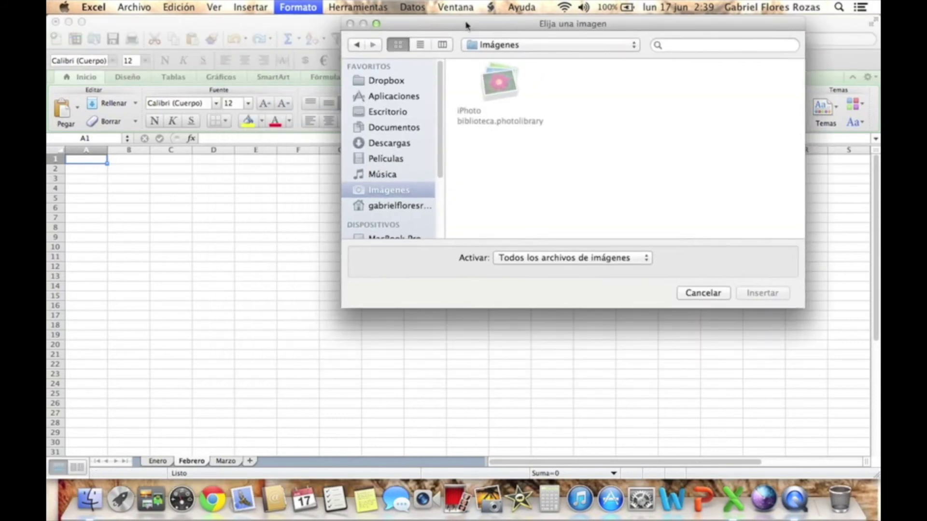
left_click(384, 81)
scroll(628, 160, "down", 3)
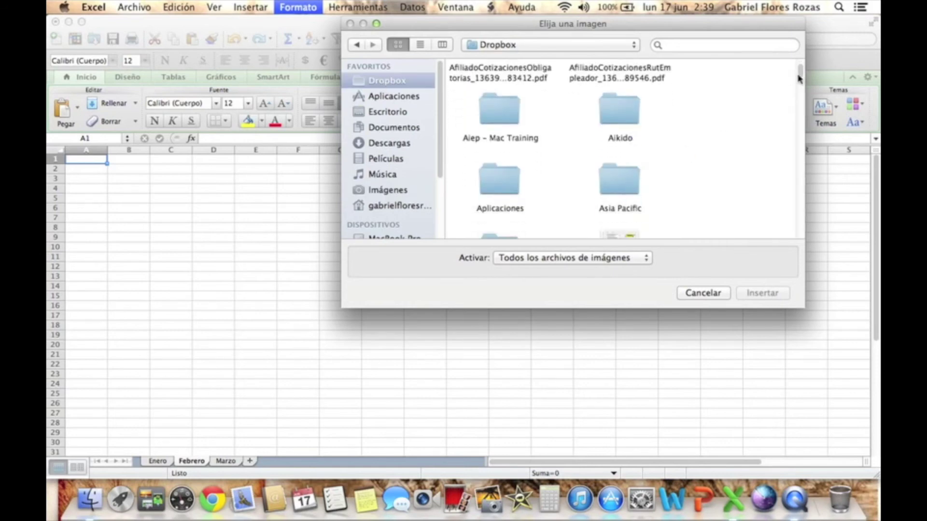
left_click_drag(800, 70, 813, 158)
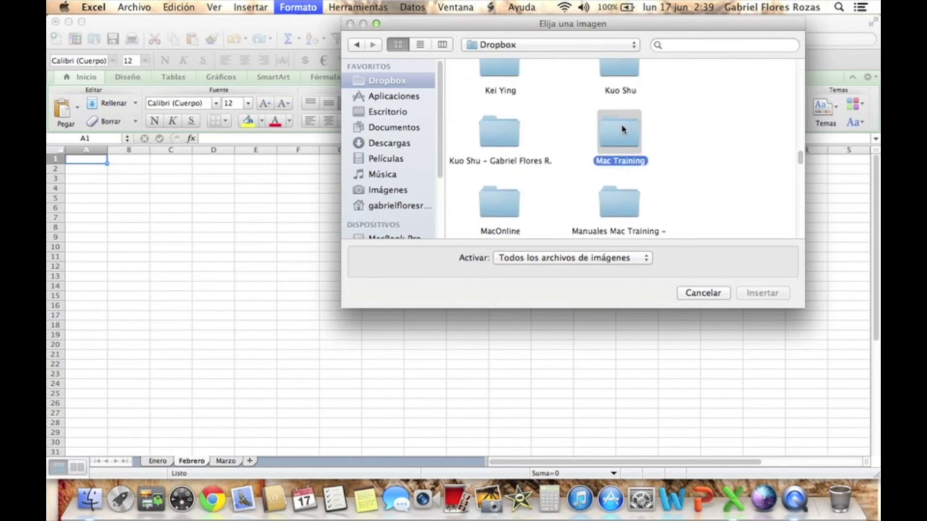
double_click(621, 128)
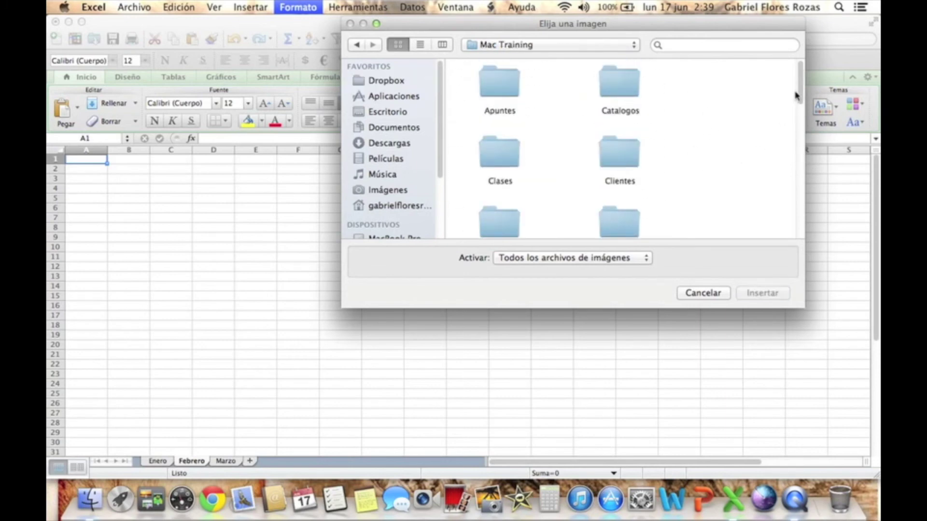
- Insert animado.jpg from the Imagenes folder as the Febrero sheet's background, and view the Marzo sheet for comparison
left_click_drag(799, 91, 805, 145)
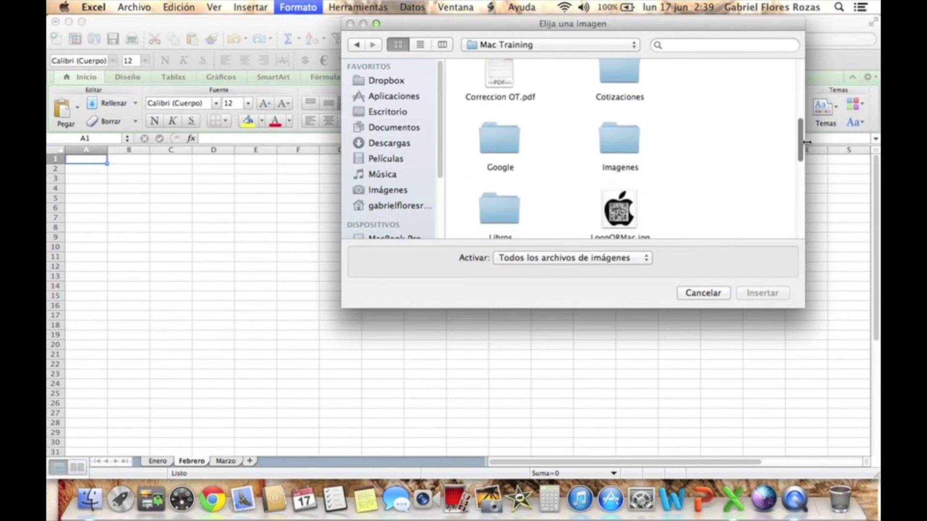
double_click(617, 138)
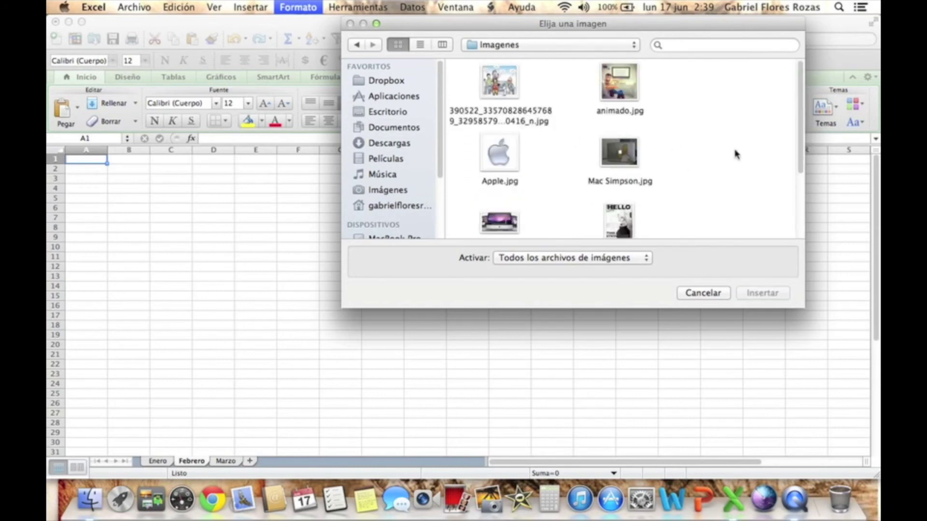
mouse_move(802, 84)
left_mouse_down()
mouse_move(811, 141)
mouse_move(812, 73)
left_mouse_up()
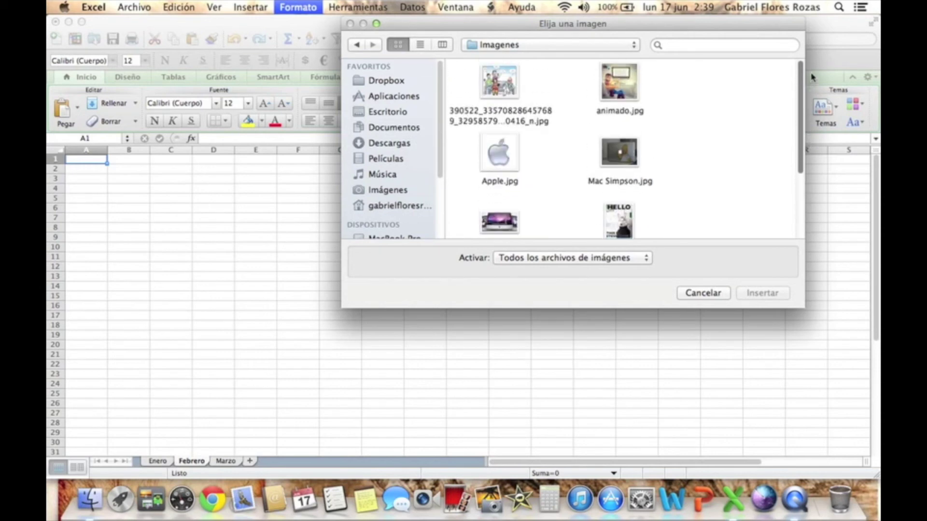
left_click(628, 78)
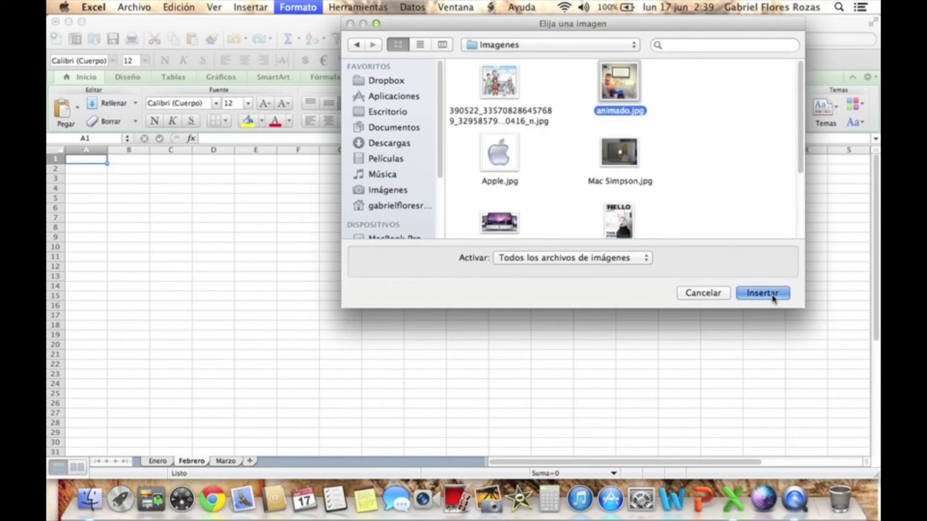
left_click(773, 299)
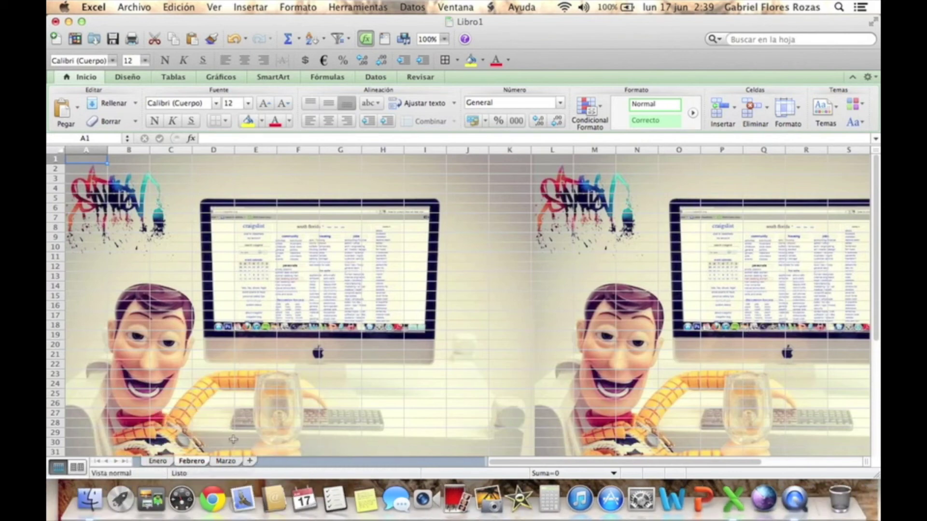
left_click(230, 462)
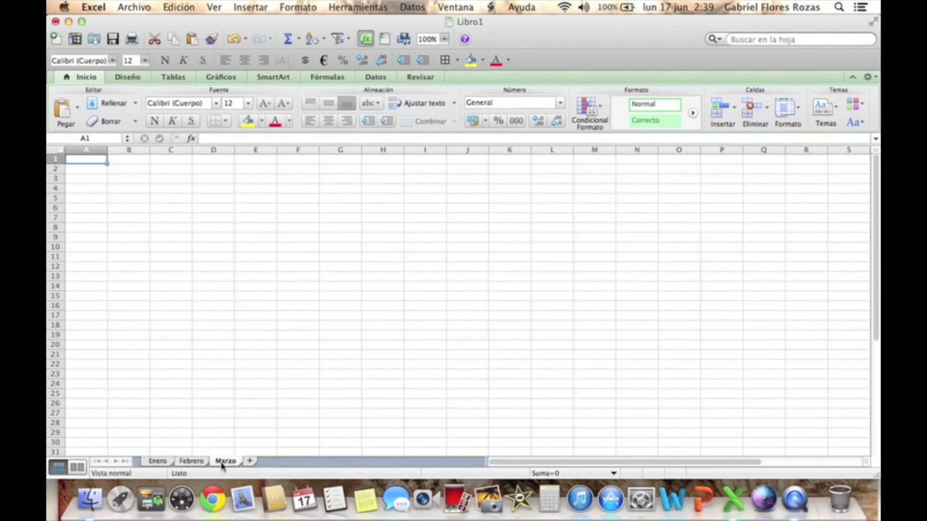
- Remove the background image from the Febrero sheet
left_click(201, 464)
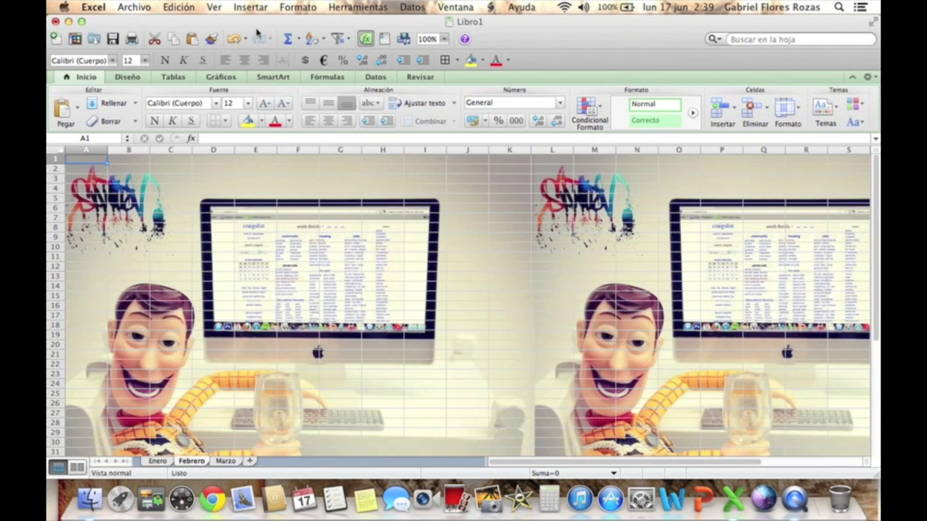
left_click(298, 7)
mouse_move(330, 62)
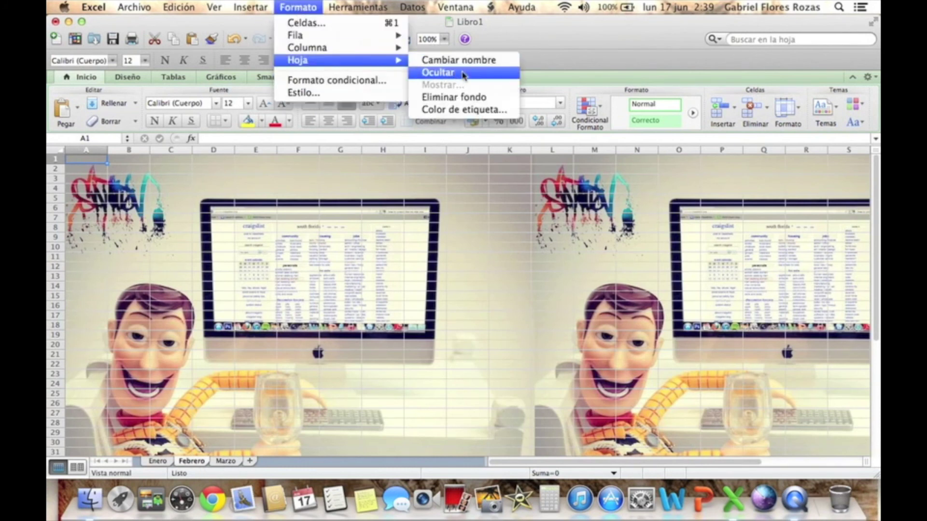
left_click(473, 98)
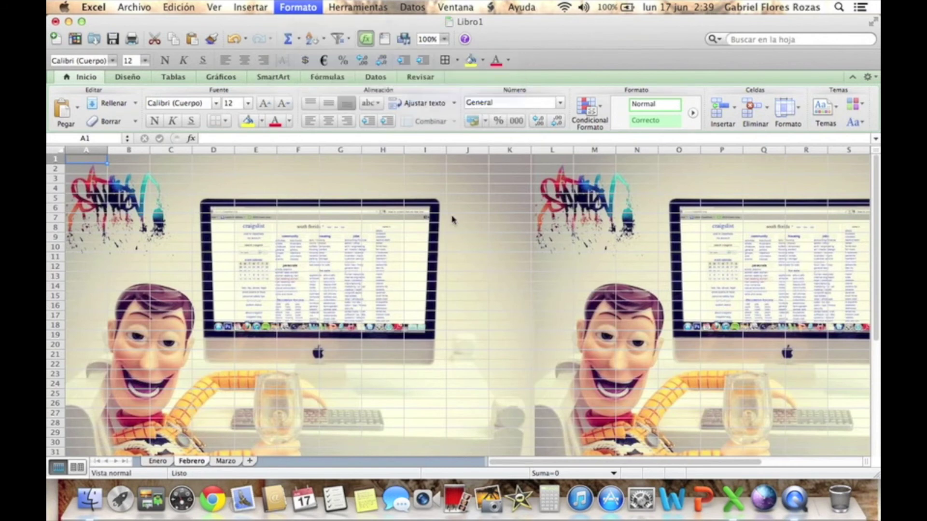
left_click(451, 283)
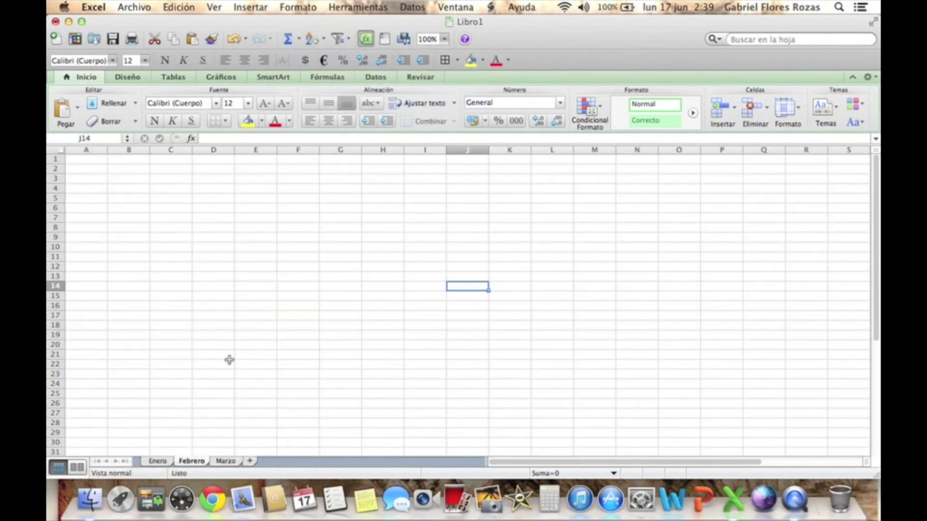
- Set the Febrero sheet's label colour to the standard blue
left_click(287, 6)
mouse_move(316, 62)
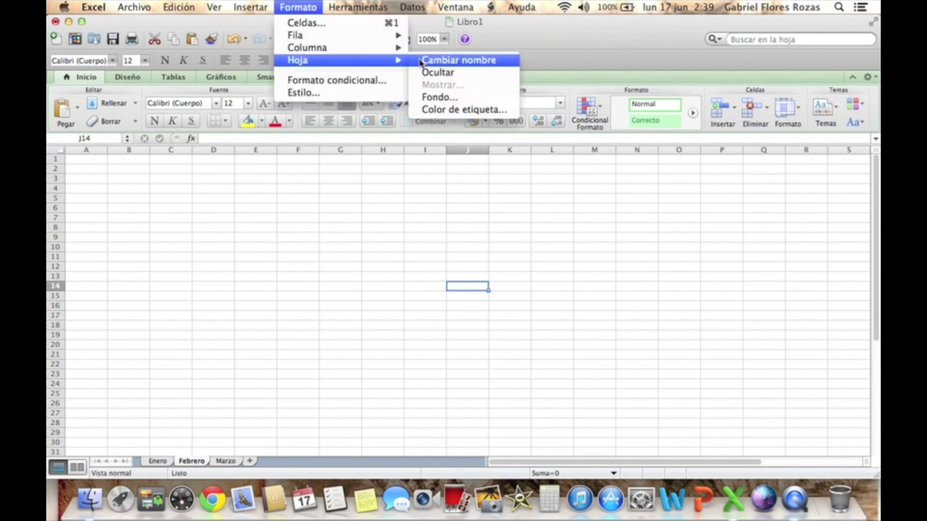
left_click(451, 110)
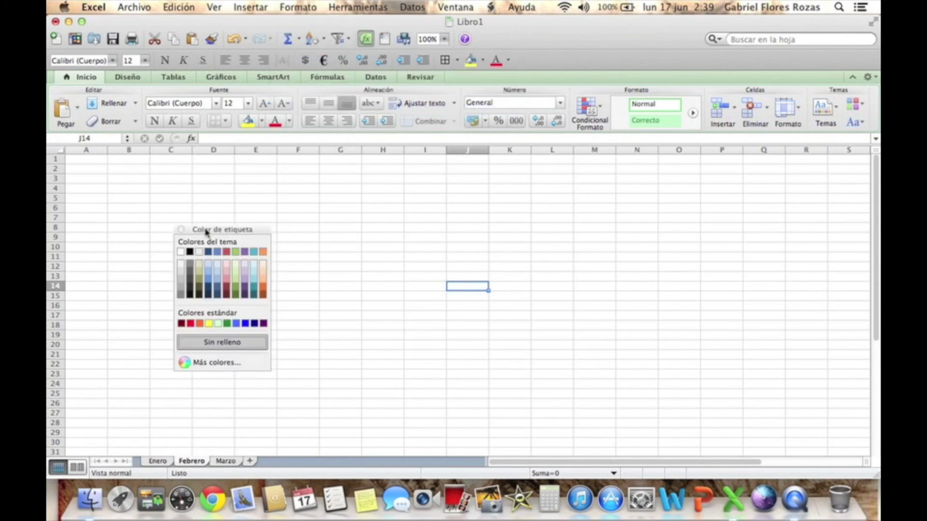
left_click_drag(220, 231, 584, 185)
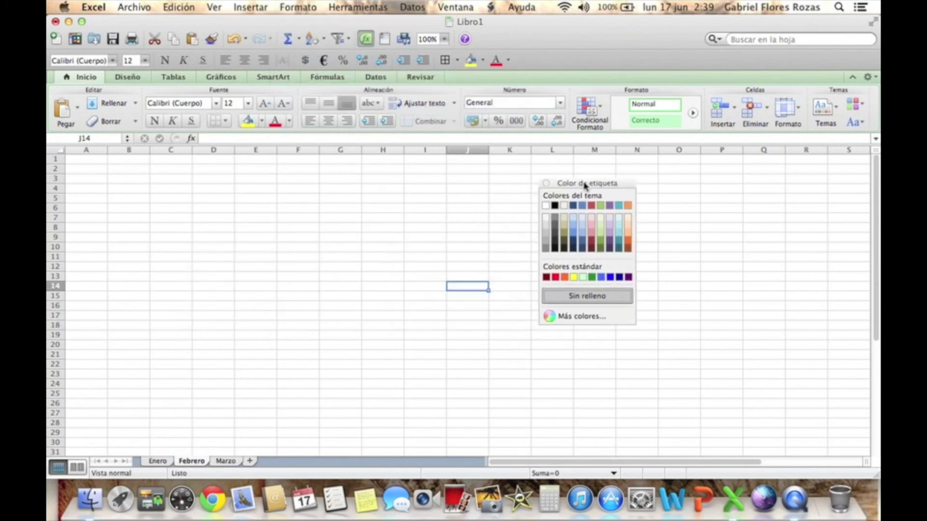
left_click(611, 278)
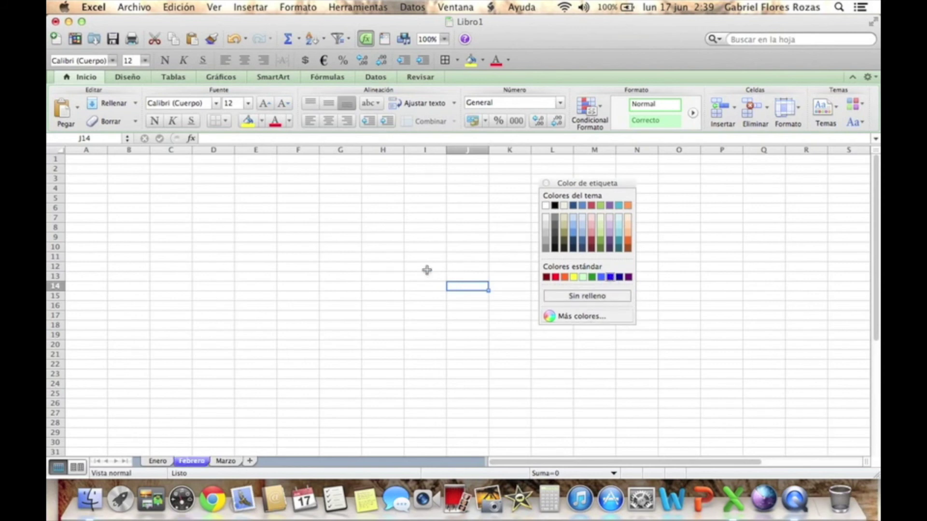
left_click(550, 184)
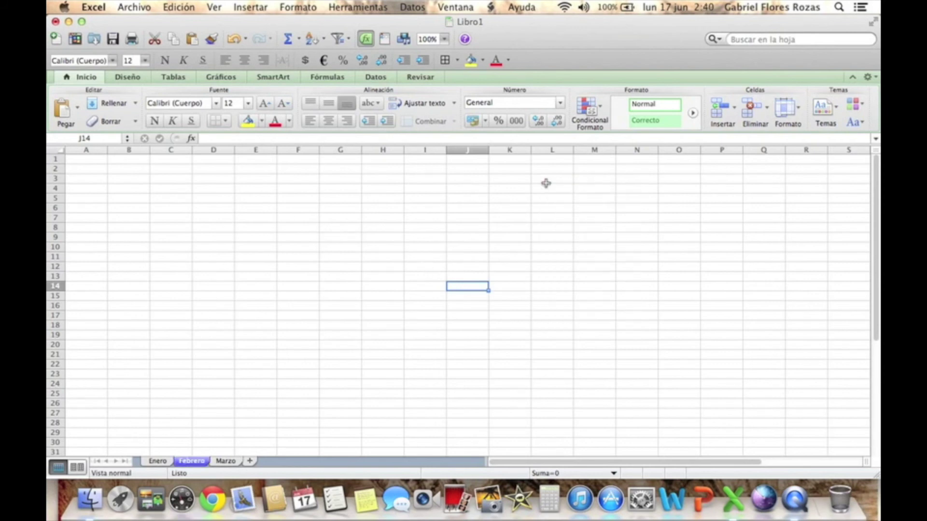
left_click(311, 244)
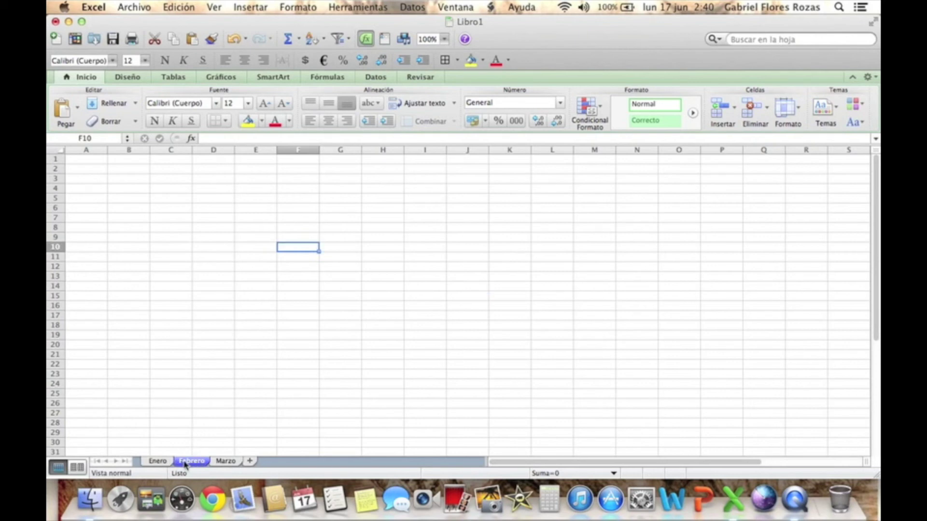
- Set the Marzo sheet's label colour to the standard red
left_click(225, 463)
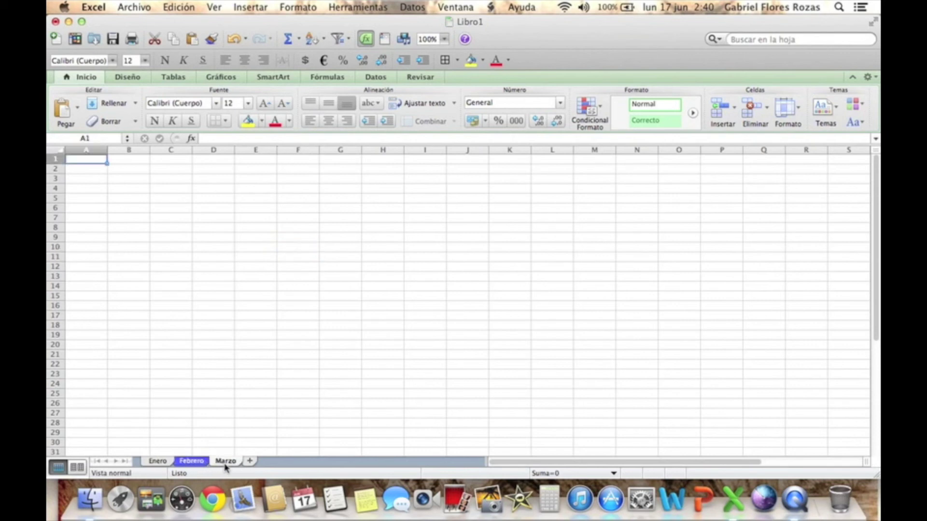
left_click(291, 8)
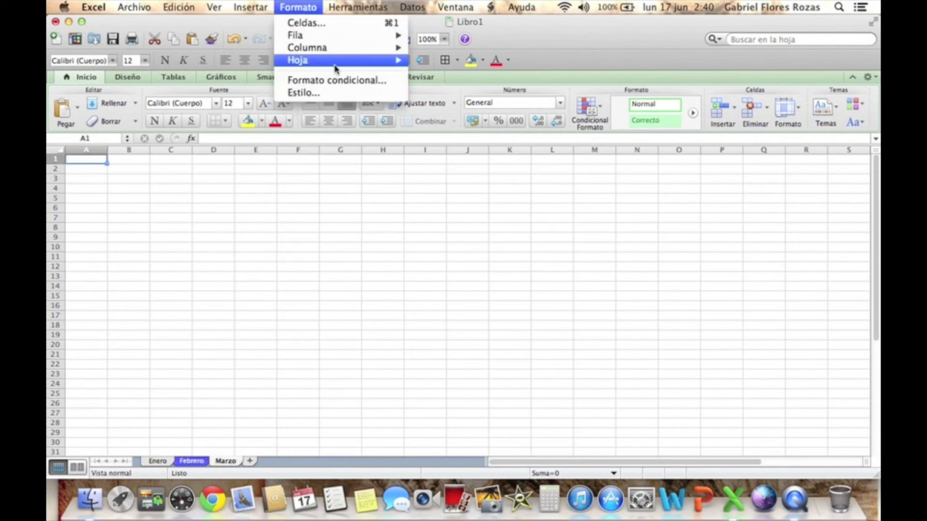
mouse_move(328, 60)
left_click(458, 109)
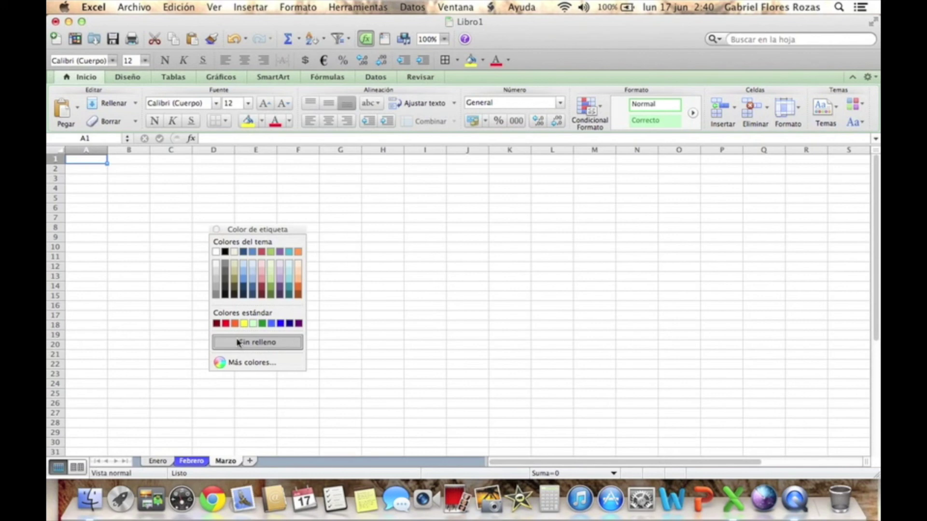
left_click(225, 323)
left_click_drag(259, 232, 597, 204)
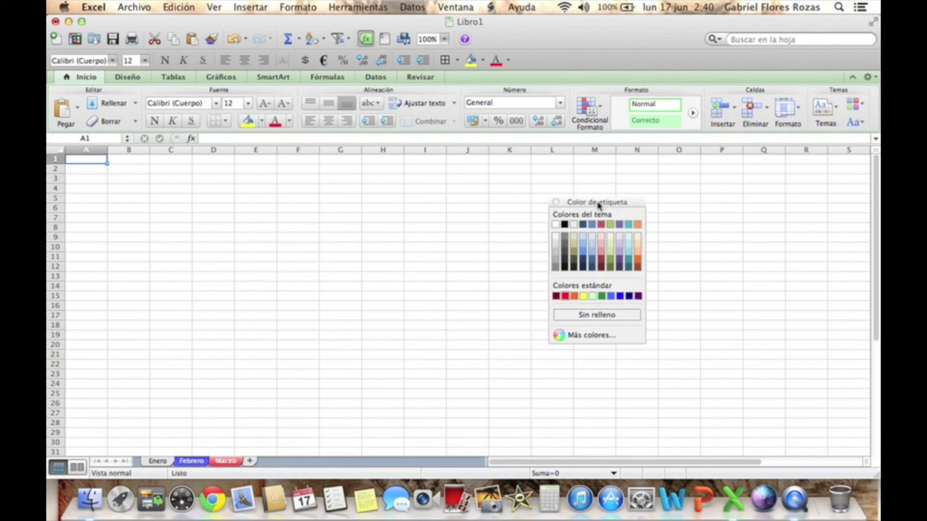
left_click(555, 202)
left_click(420, 280)
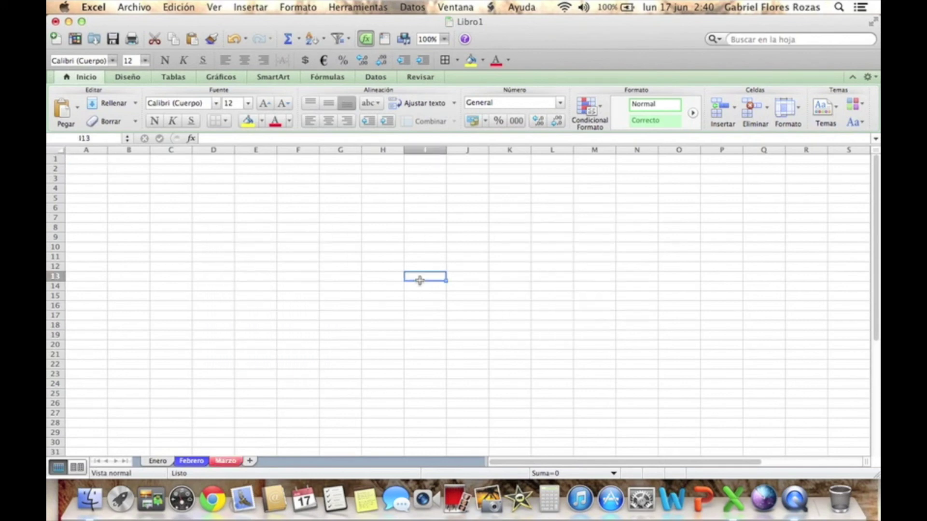
left_click(302, 9)
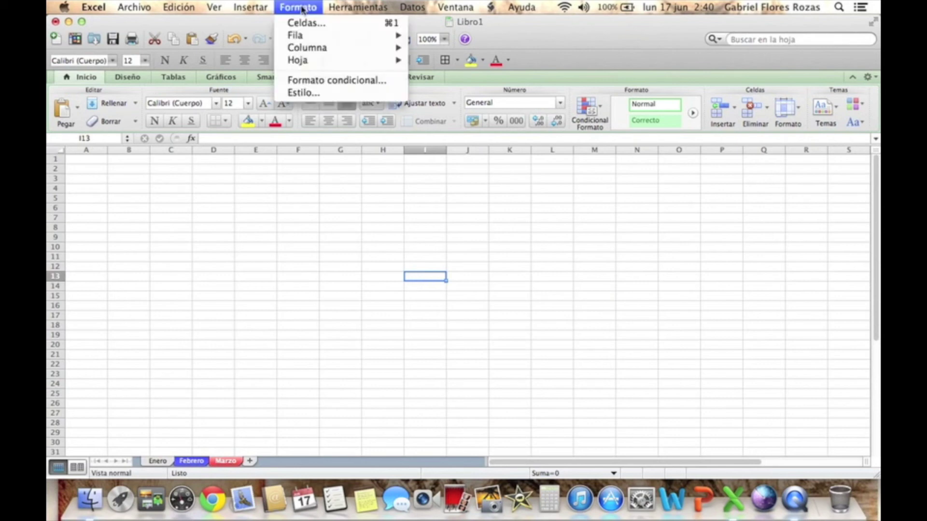
left_click(343, 262)
left_click(298, 6)
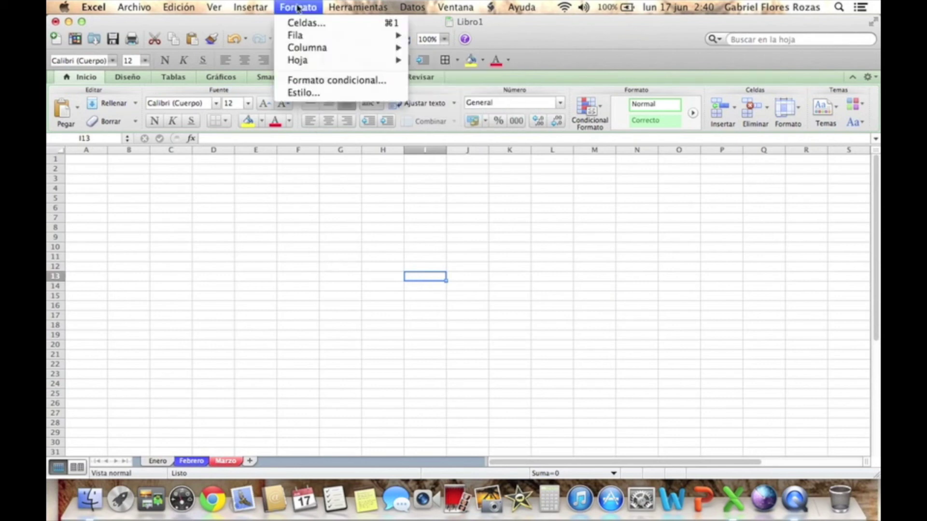
left_click(353, 83)
left_click_drag(340, 112, 561, 23)
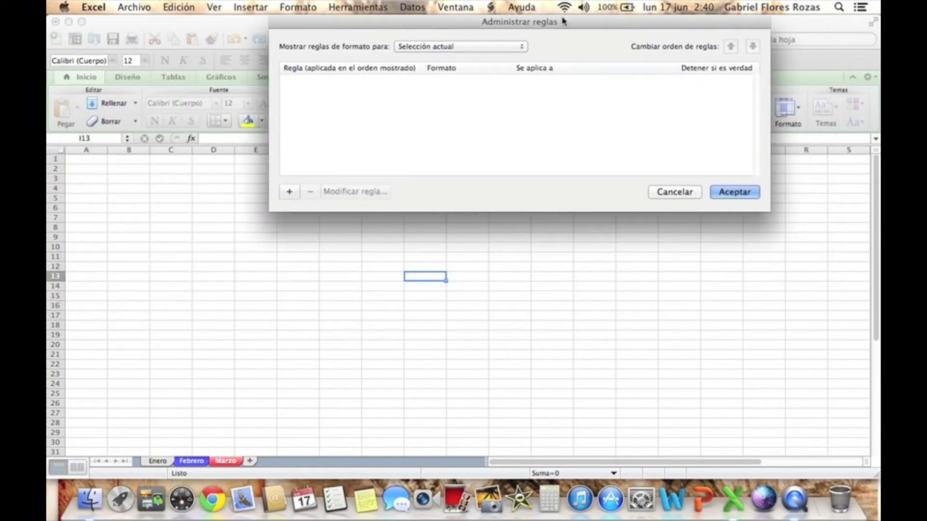
left_click(686, 192)
left_click(408, 336)
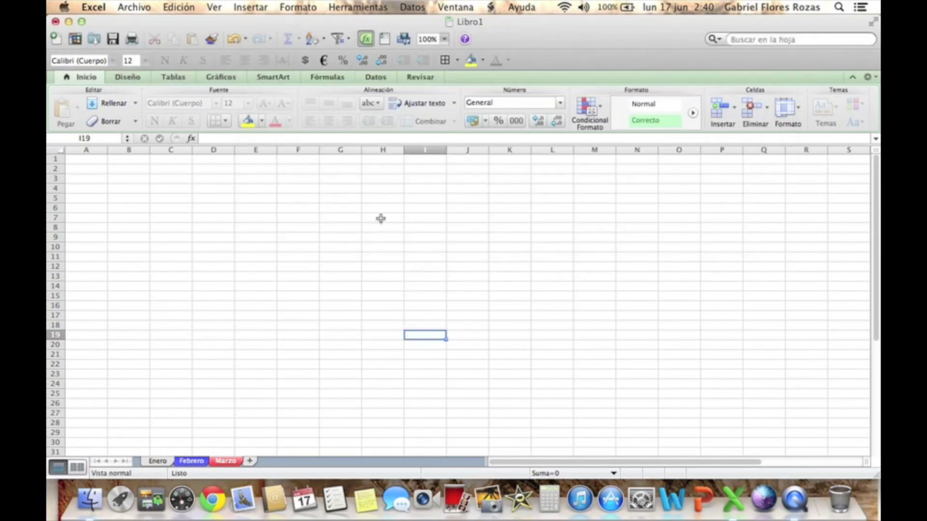
- Fill cells H6 to H25 of the Marzo sheet with the number series 1 to 20
left_click(382, 208)
type("1")
key("Return")
type("2")
key("Return")
type("3")
key("Return")
left_click_drag(393, 207, 410, 398)
left_click(516, 353)
- Open the conditional formatting rules manager for H6:H25 and list the rules for Esta hoja
left_click_drag(391, 205, 391, 393)
left_click(304, 7)
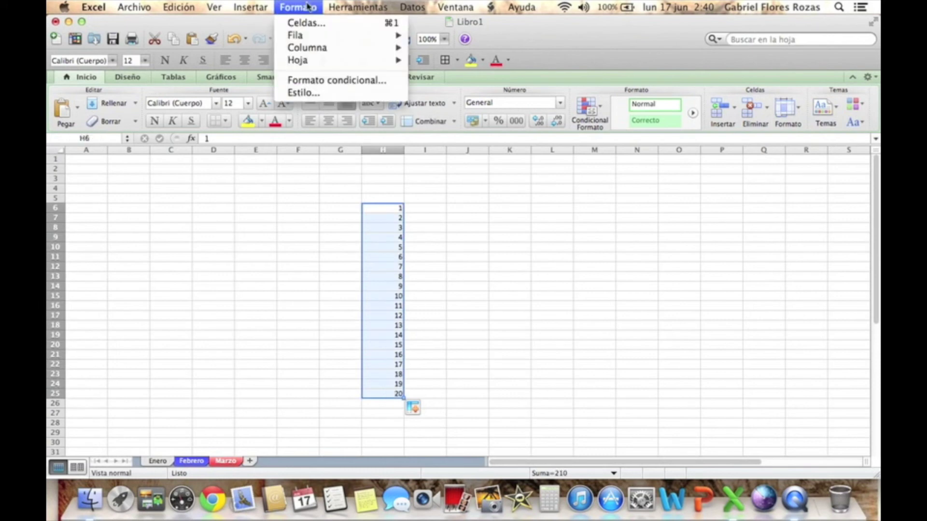
left_click(350, 81)
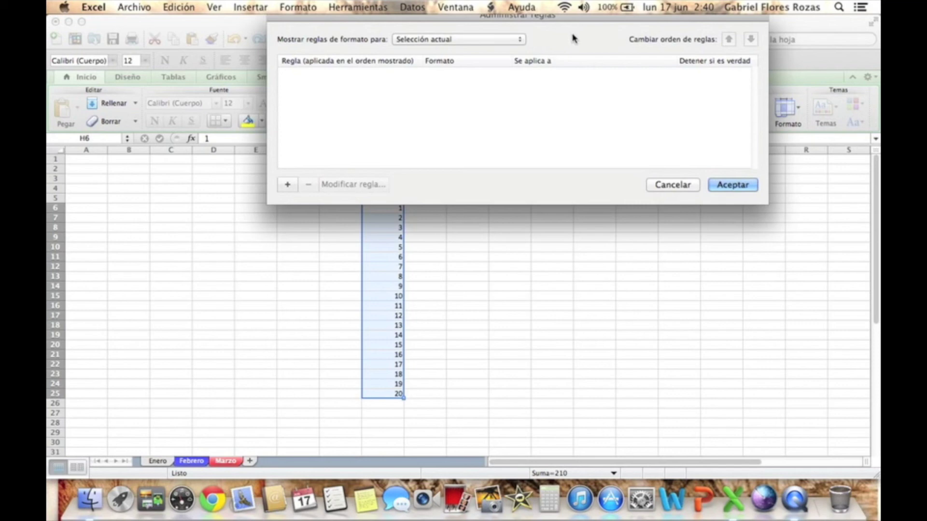
left_click_drag(582, 25, 437, 27)
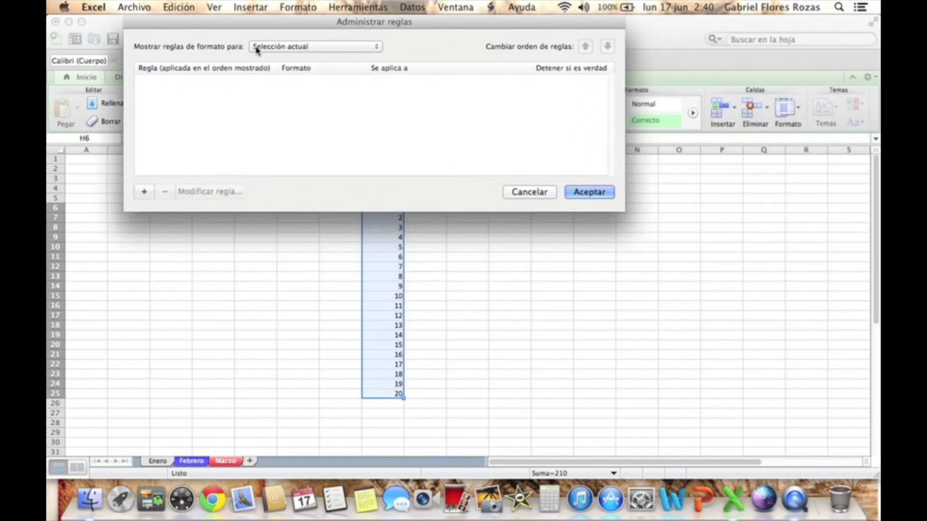
left_click_drag(378, 26, 702, 66)
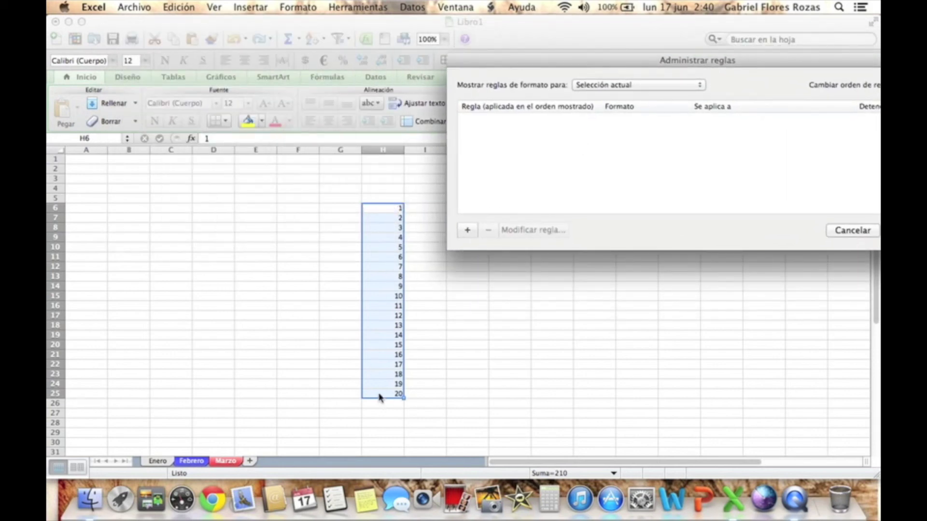
left_click_drag(594, 58, 491, 19)
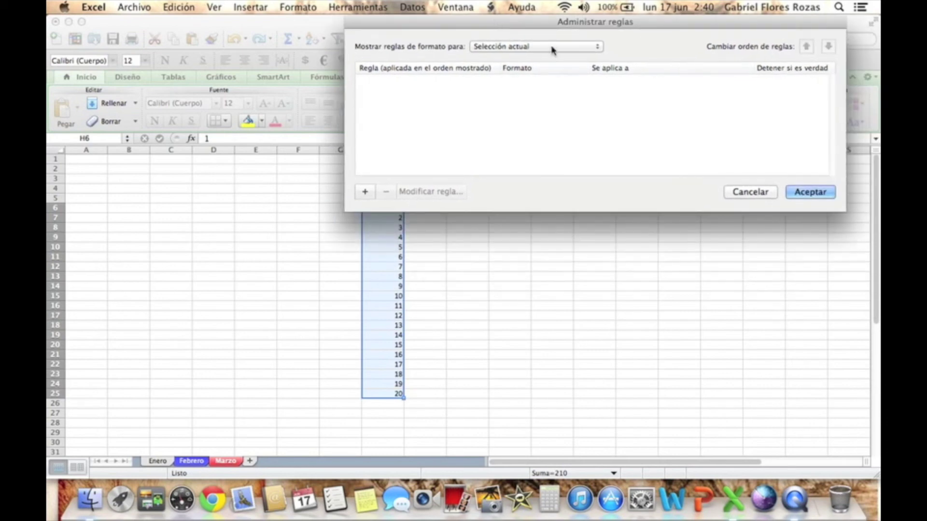
left_click(553, 48)
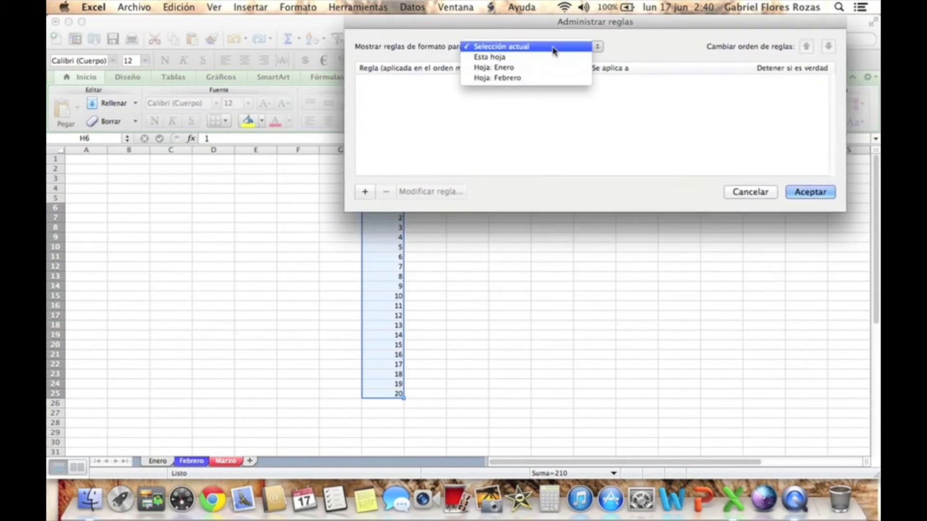
left_click(513, 59)
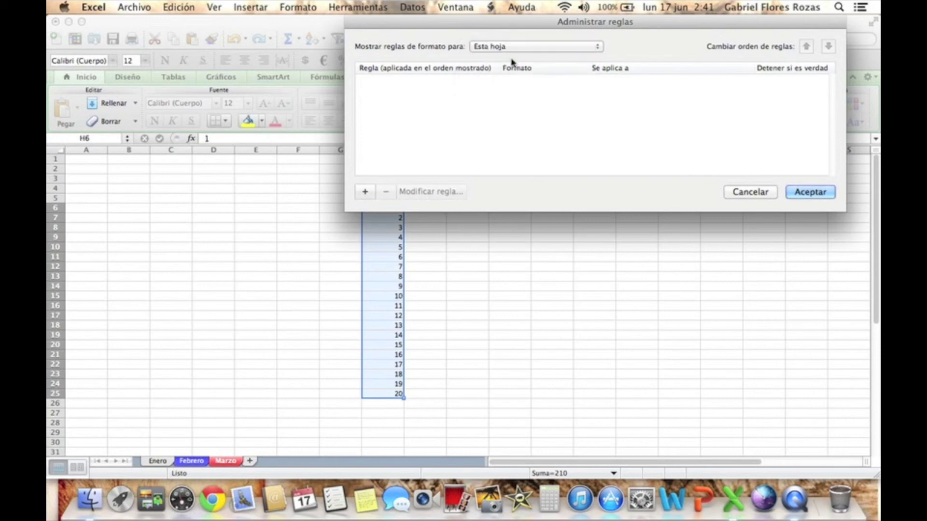
- Create a new format rule in the Esc. 2 colores style, with Valor más bajo as minimum and Valor más alto as maximum
left_click(363, 192)
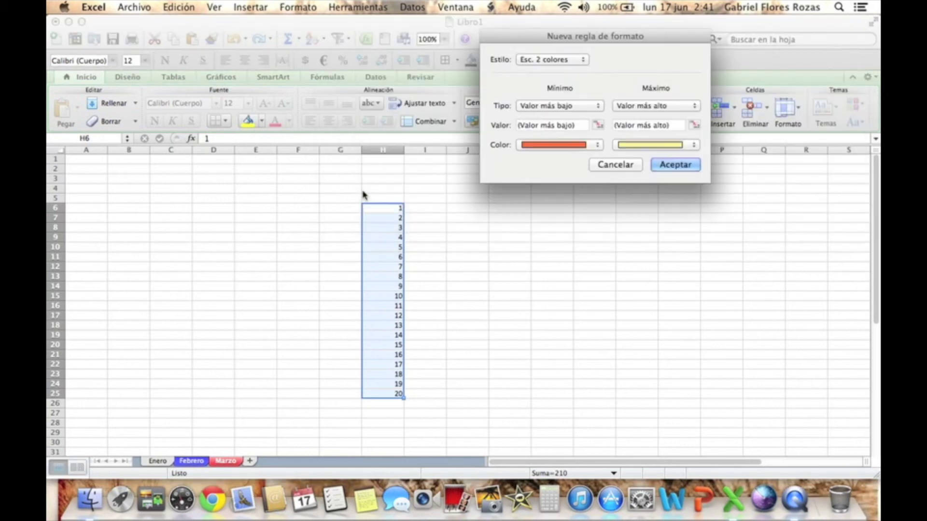
left_click_drag(625, 37, 603, 200)
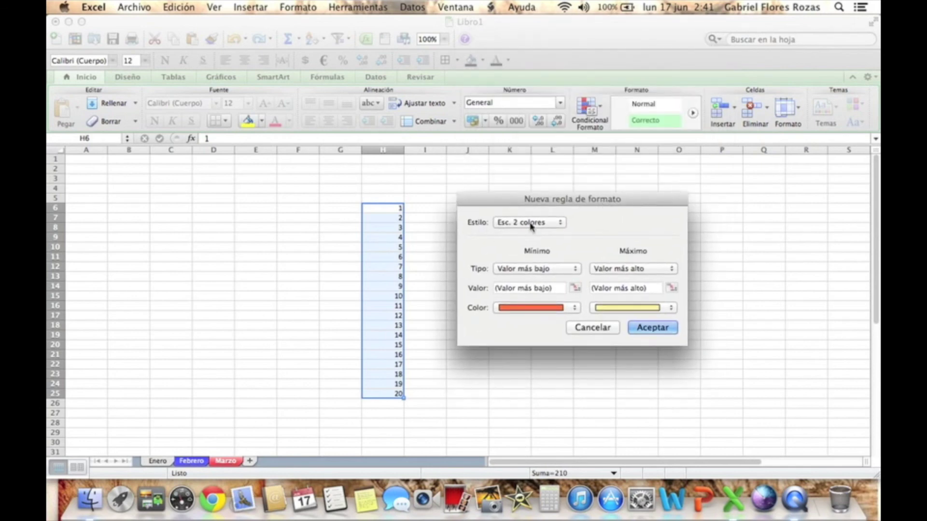
left_click(562, 223)
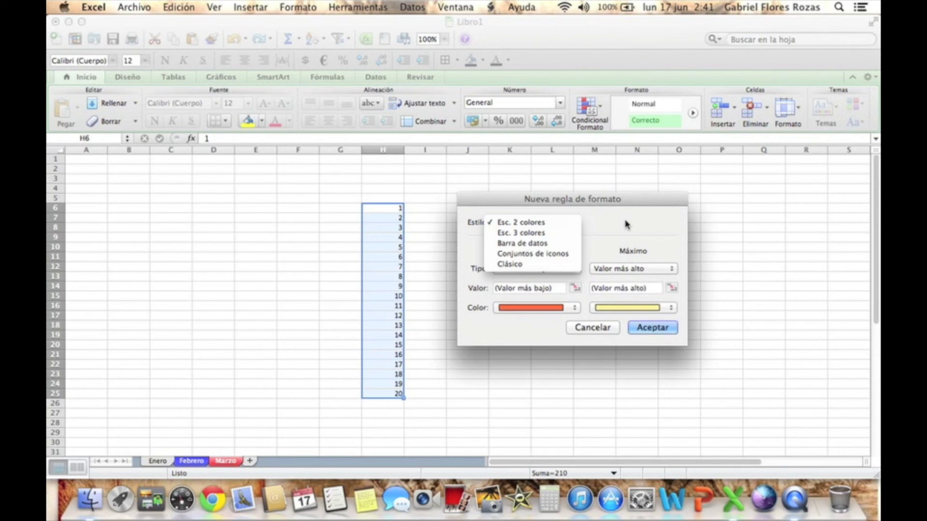
left_click(536, 226)
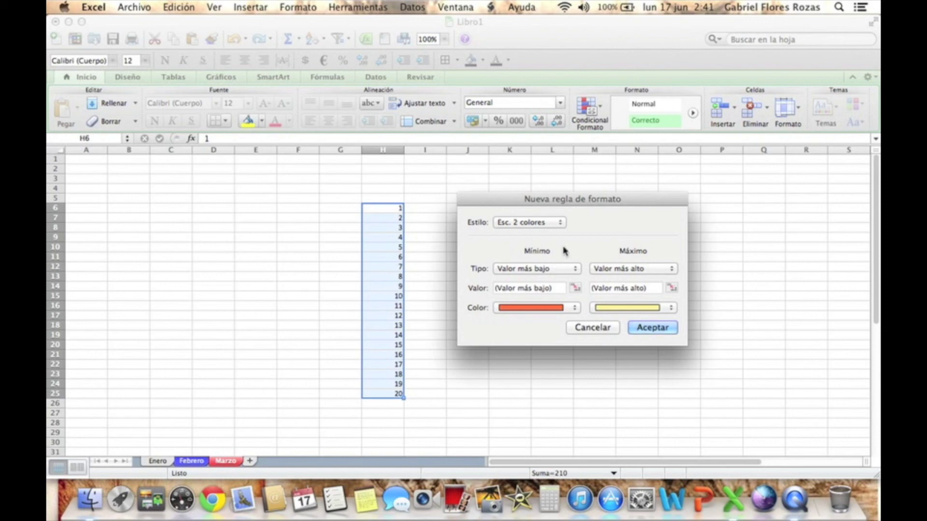
left_click(574, 271)
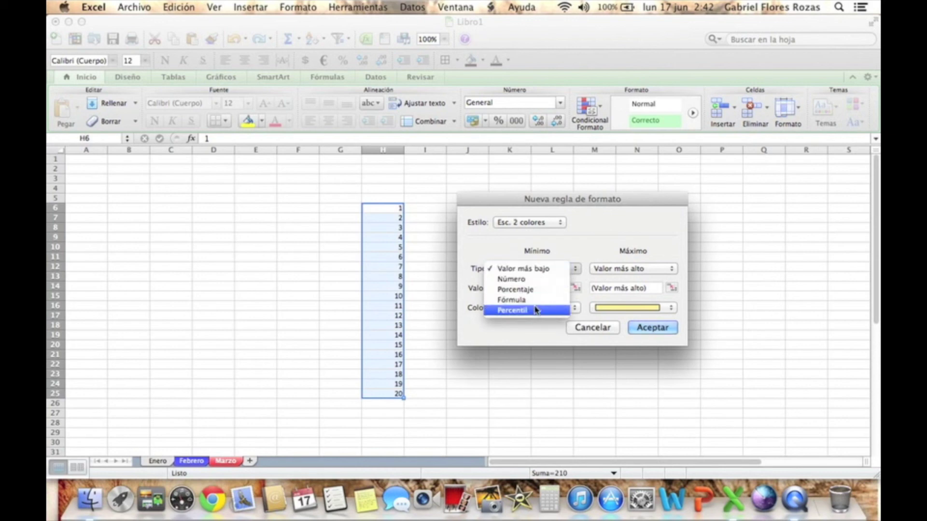
left_click(588, 260)
left_click(636, 269)
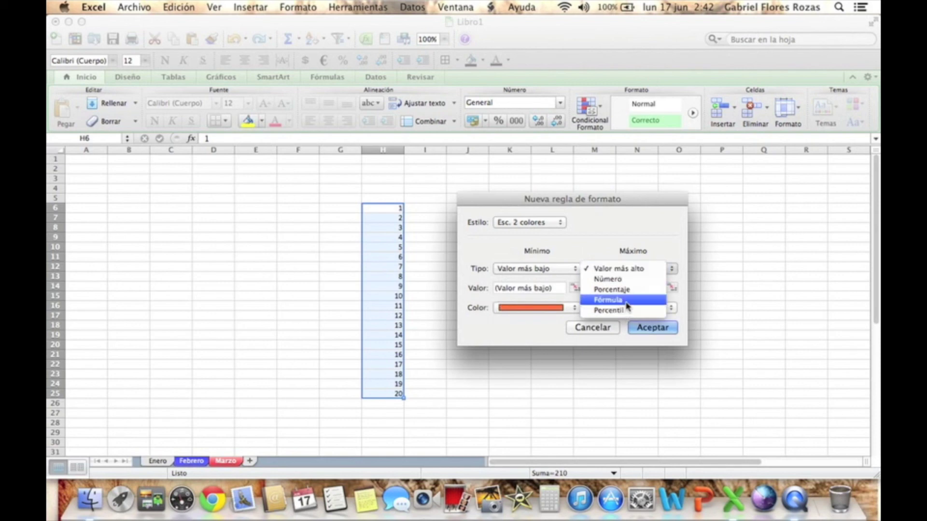
left_click(605, 266)
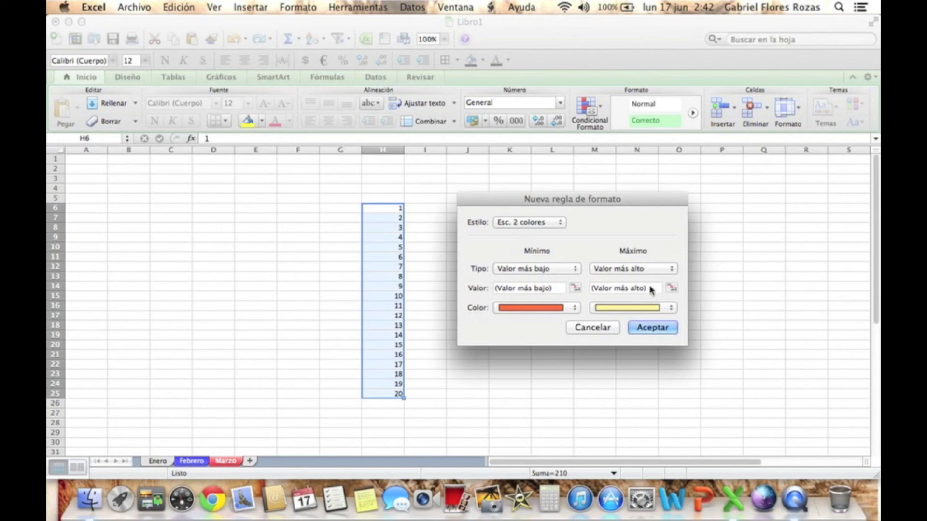
- Set the colour scale's minimum to standard red and its maximum to standard green, and accept the new rule
left_click(573, 309)
left_click(508, 397)
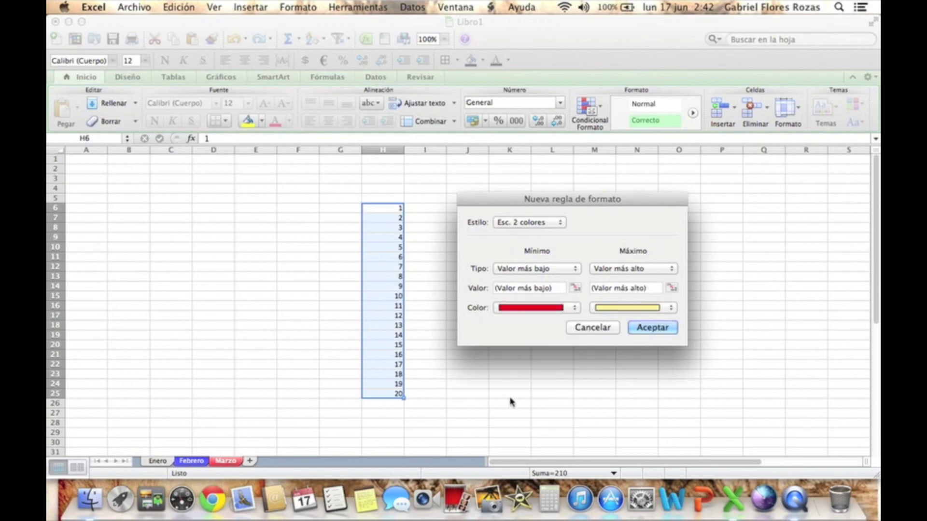
left_click(668, 310)
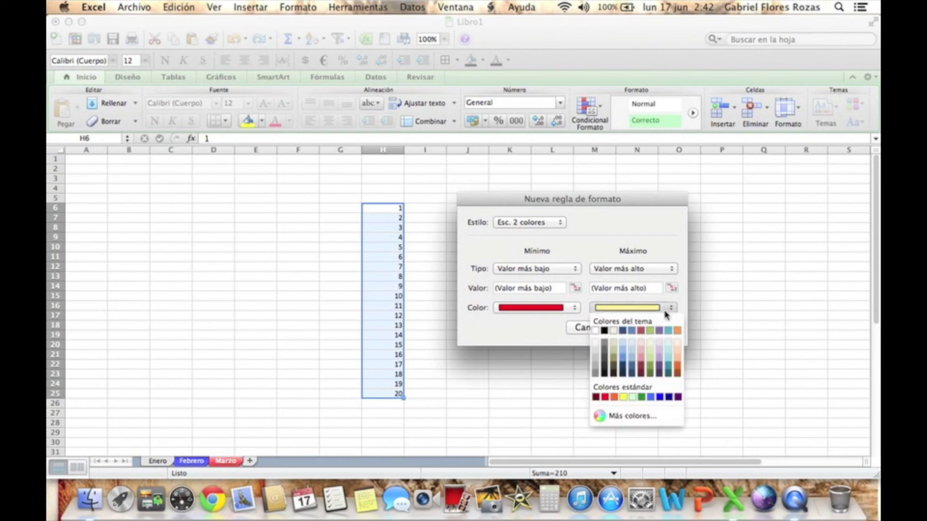
left_click(642, 397)
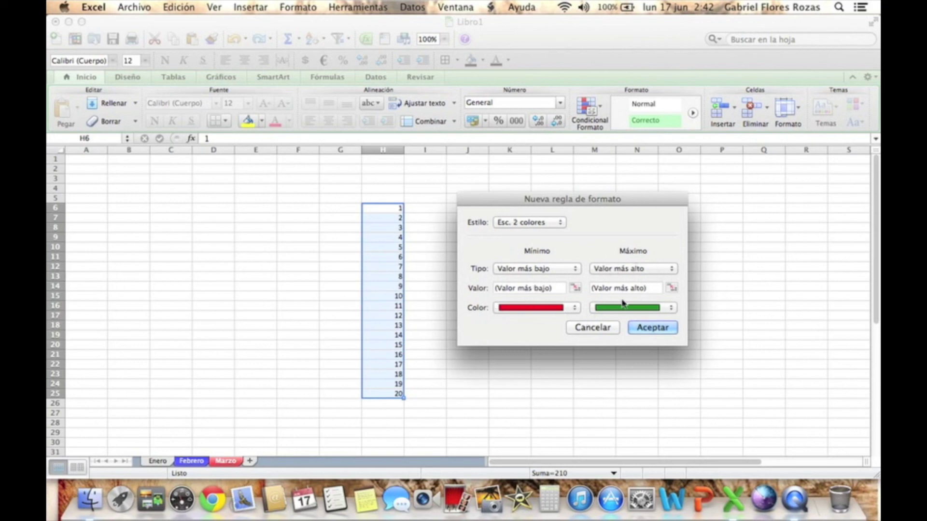
left_click(656, 329)
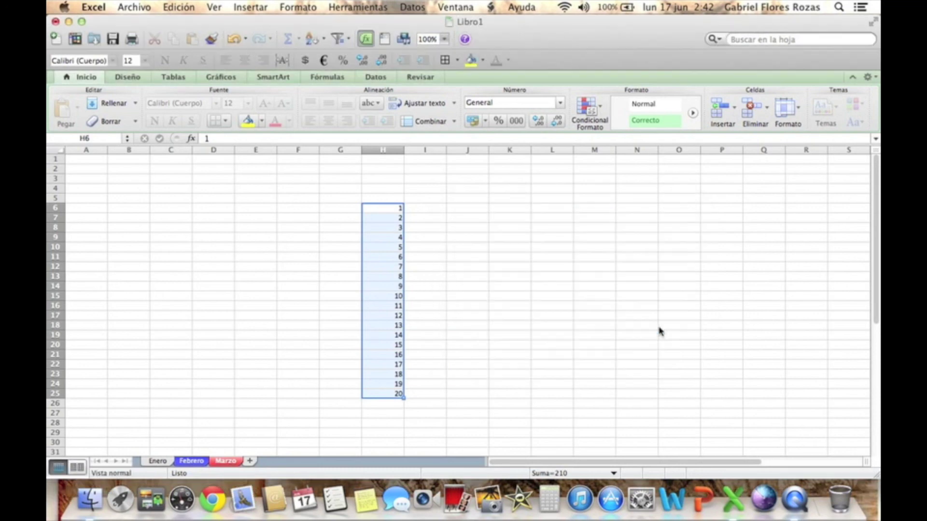
- Apply the colour scale rule to range H6:H25 of the Marzo sheet and deselect the range
left_click_drag(534, 172, 512, 21)
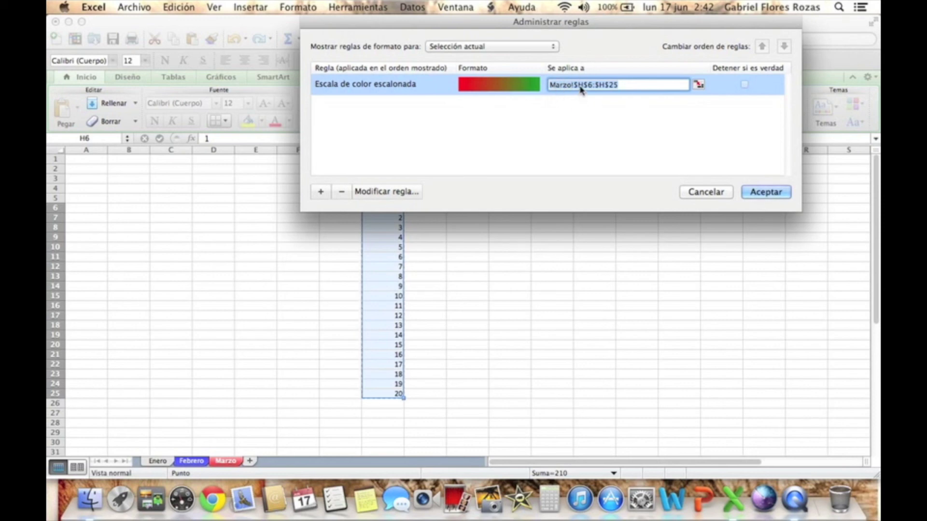
left_click_drag(622, 27, 785, 53)
left_click_drag(371, 213, 381, 208)
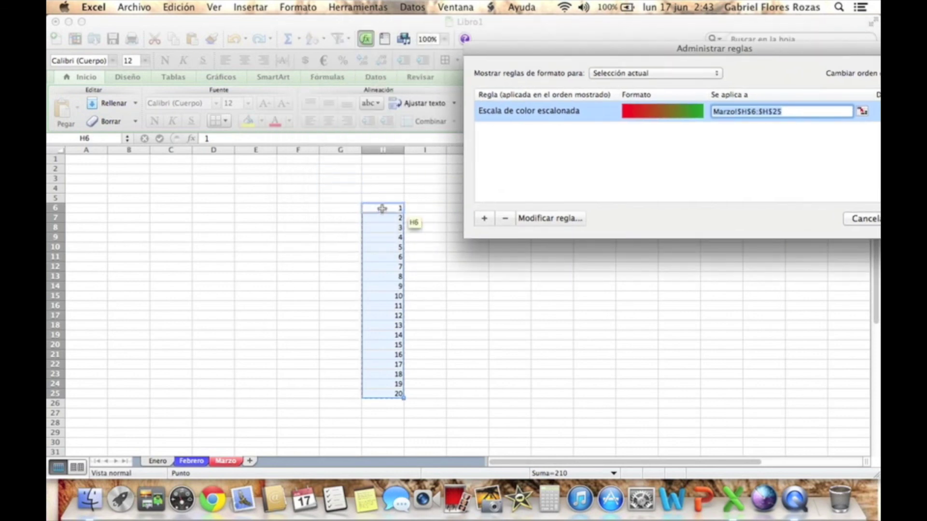
left_click_drag(382, 208, 374, 395)
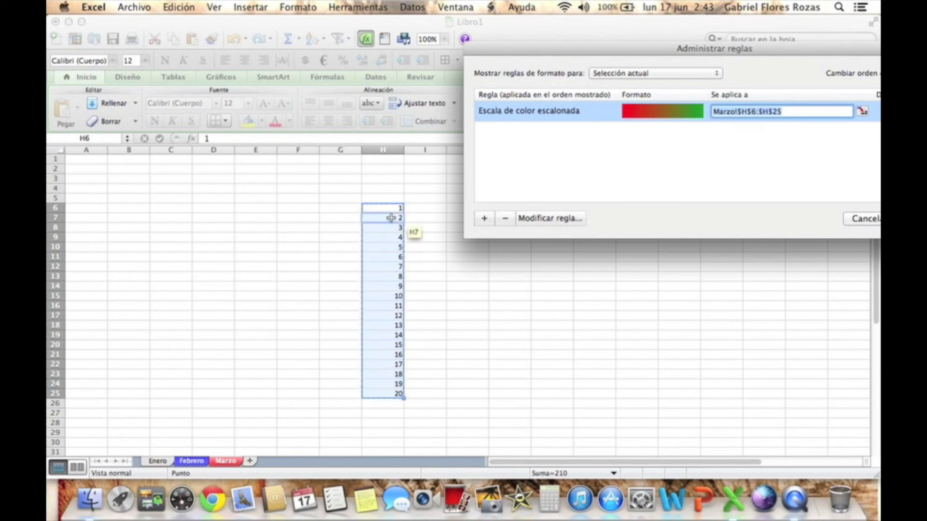
left_click_drag(603, 50, 472, 10)
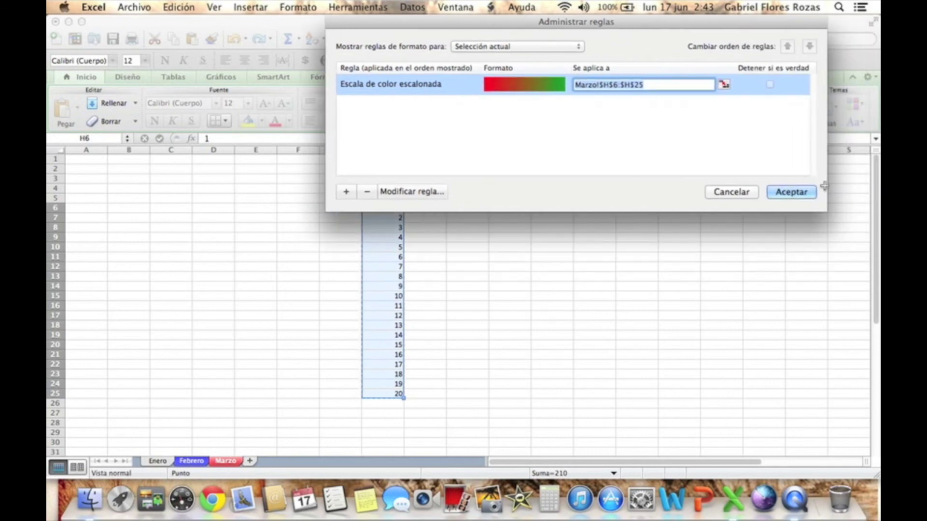
left_click(791, 193)
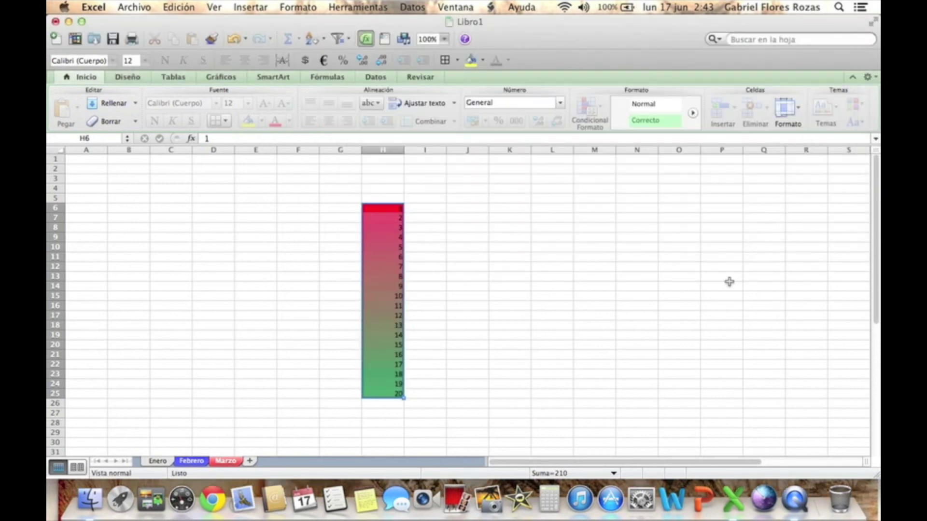
left_click(736, 291)
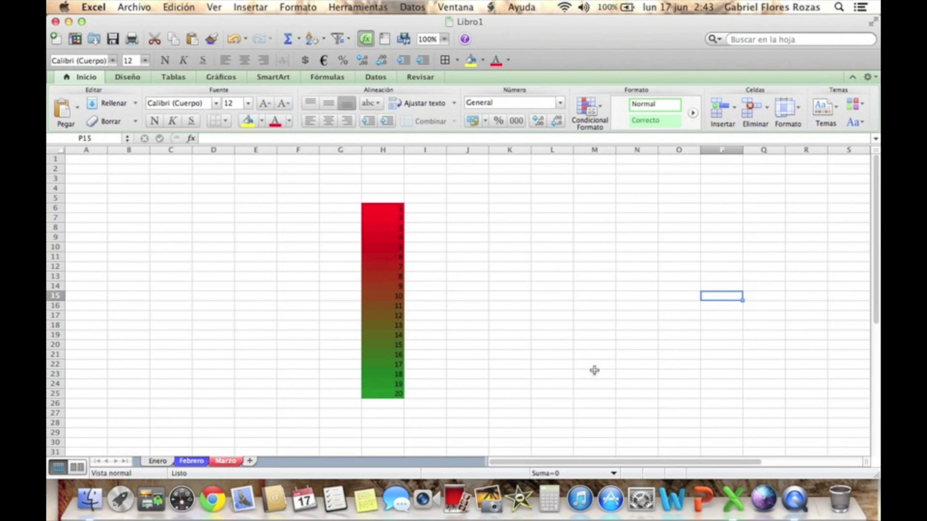
- Fill cells J6 to J25 with a second number series from 1 to 20
left_click(300, 7)
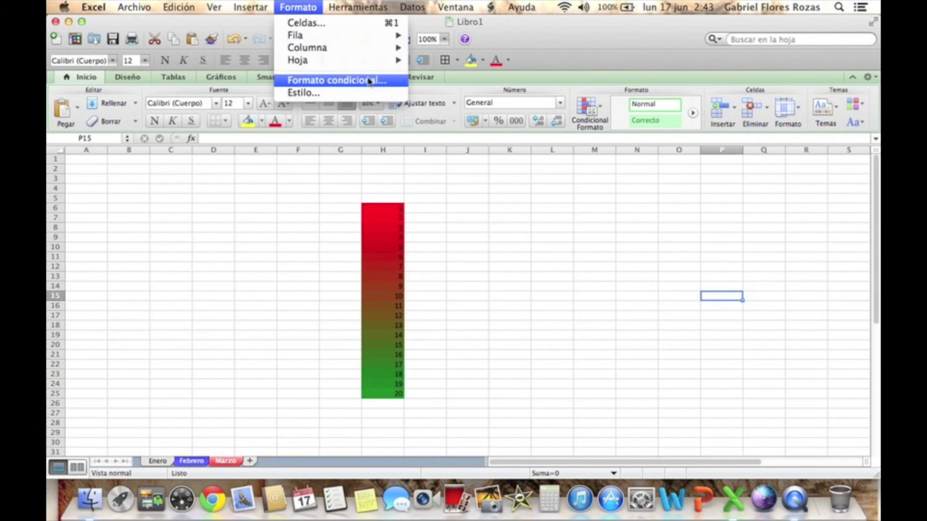
left_click(485, 206)
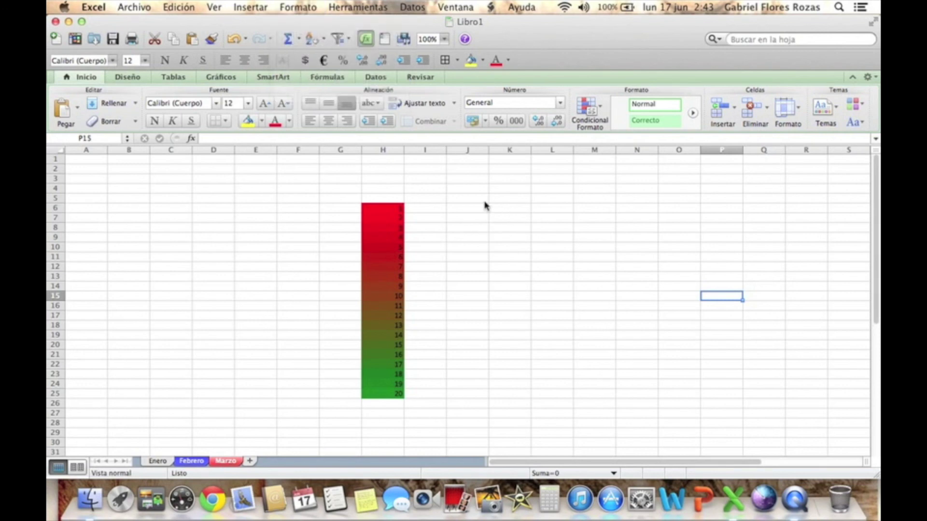
left_click(484, 208)
type("1")
key("Return")
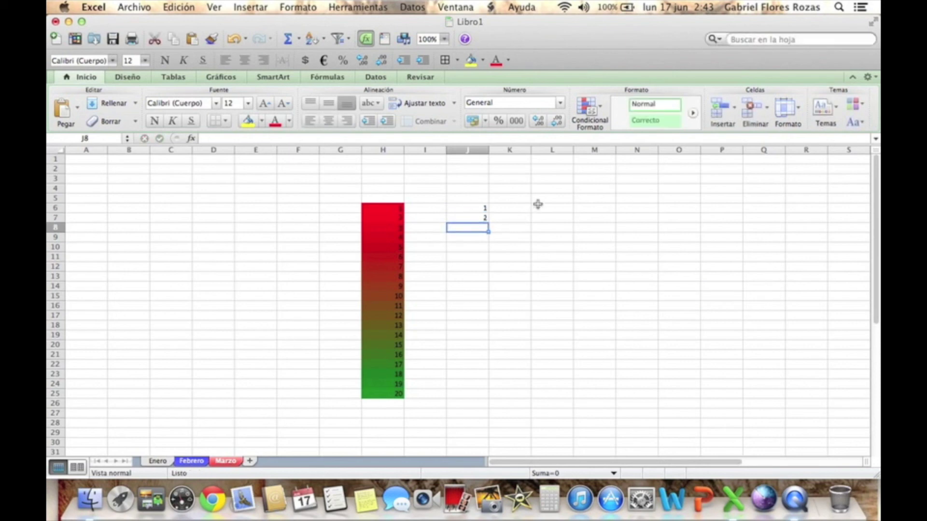
left_click(478, 209)
left_click_drag(488, 213, 489, 399)
left_click(593, 285)
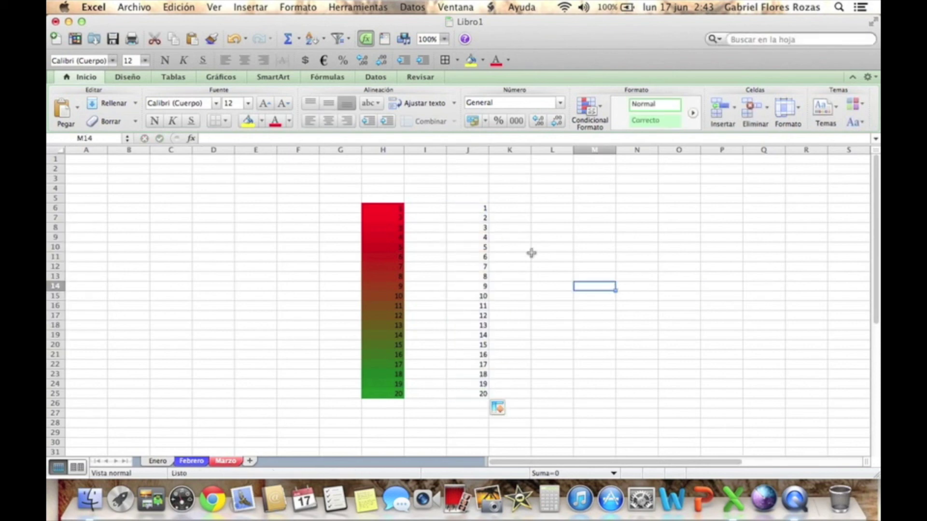
- Examine the Normal cell style's property list for range J6:J25 and cancel out of it
left_click_drag(478, 207, 478, 396)
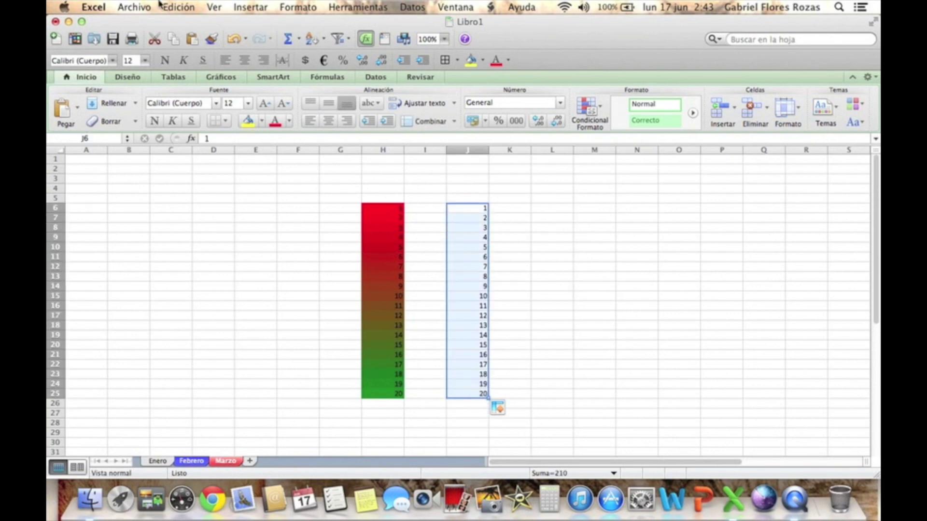
left_click(297, 7)
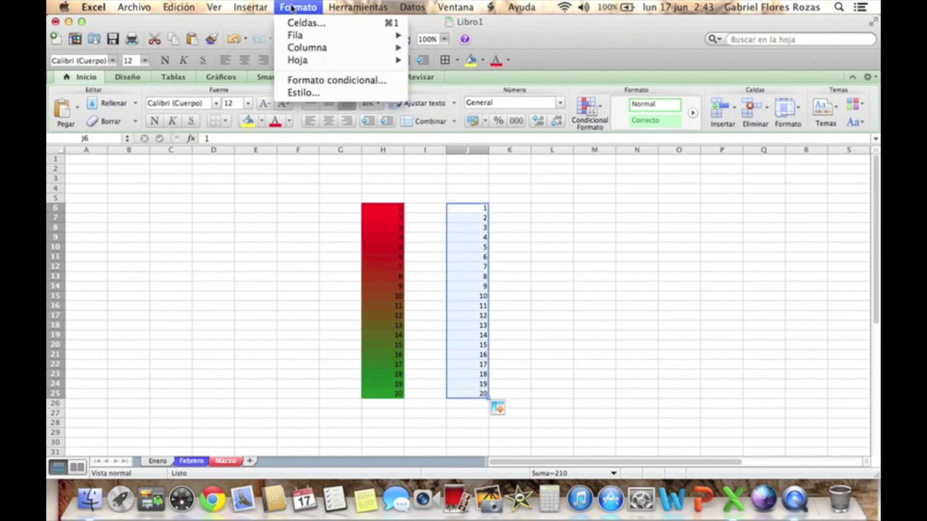
left_click(341, 96)
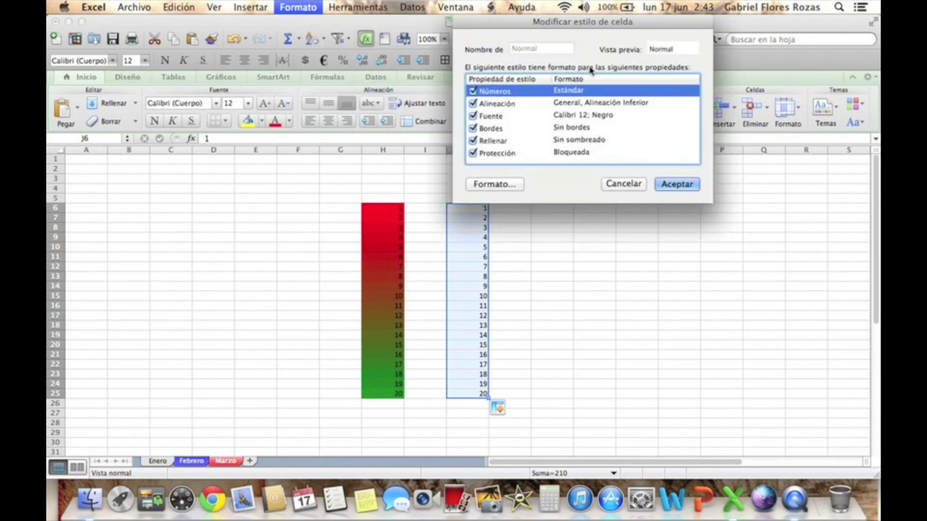
left_click_drag(588, 35, 670, 92)
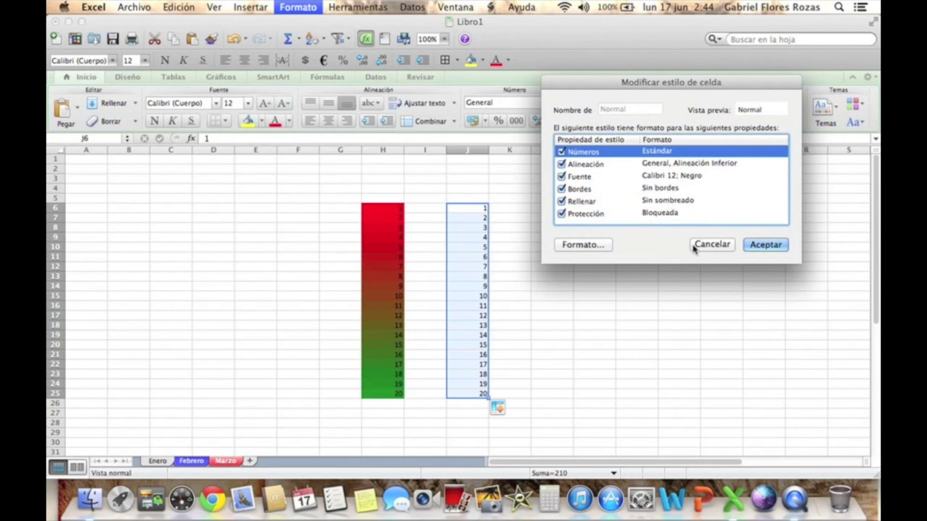
left_click(711, 245)
left_click(311, 7)
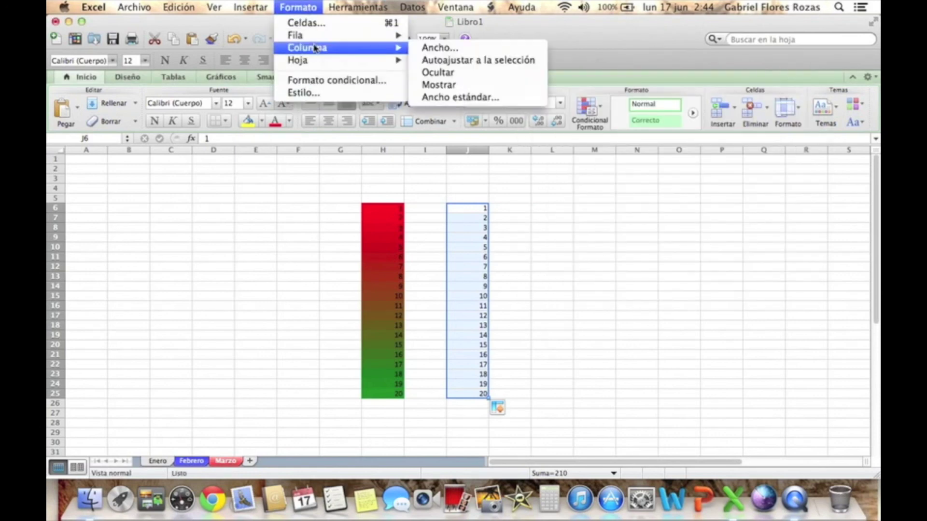
left_click(304, 93)
left_click_drag(535, 23, 621, 59)
left_click(715, 220)
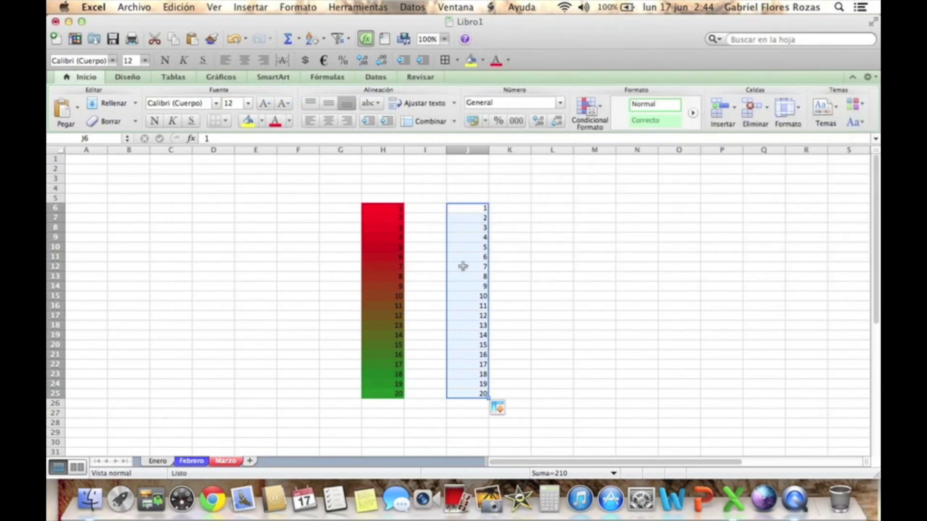
- Look through the number, alignment, font, border, fill and protection settings behind the Normal cell style, then cancel and deselect the range
left_click(304, 7)
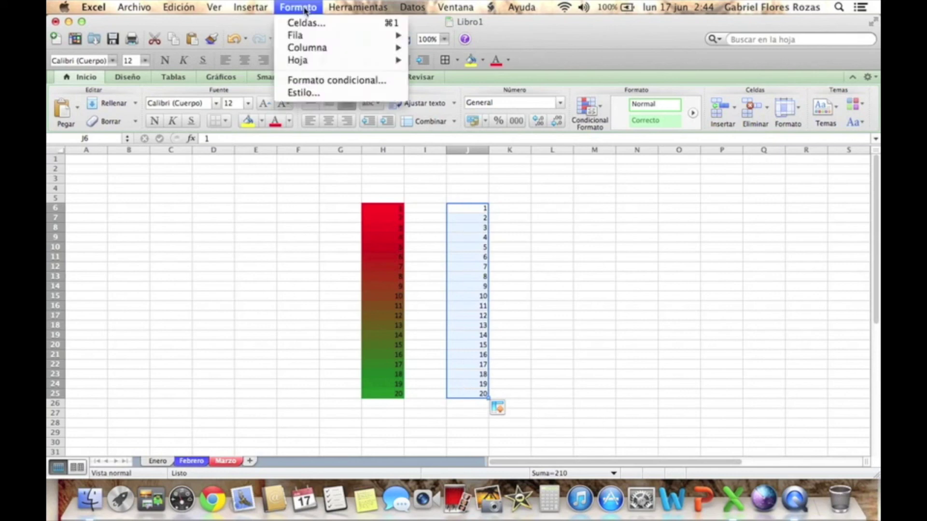
left_click(307, 96)
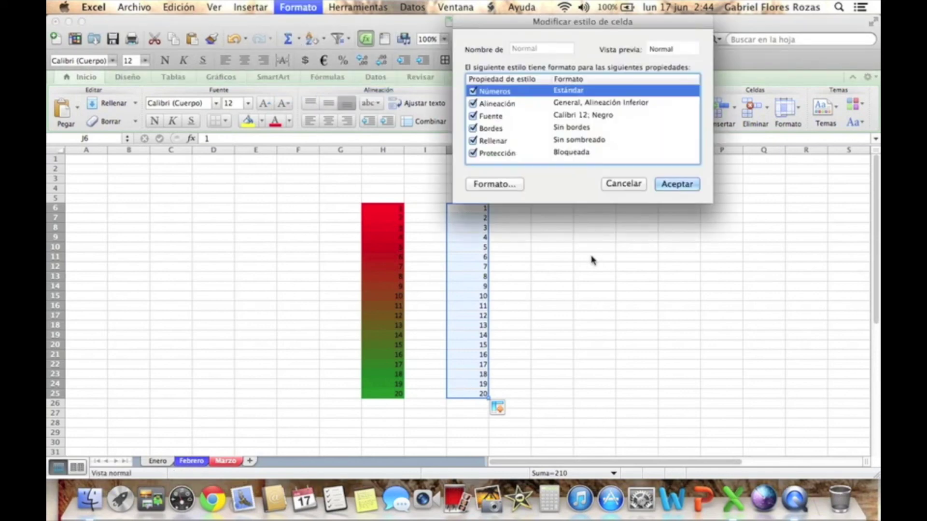
left_click_drag(564, 25, 644, 99)
left_click(587, 261)
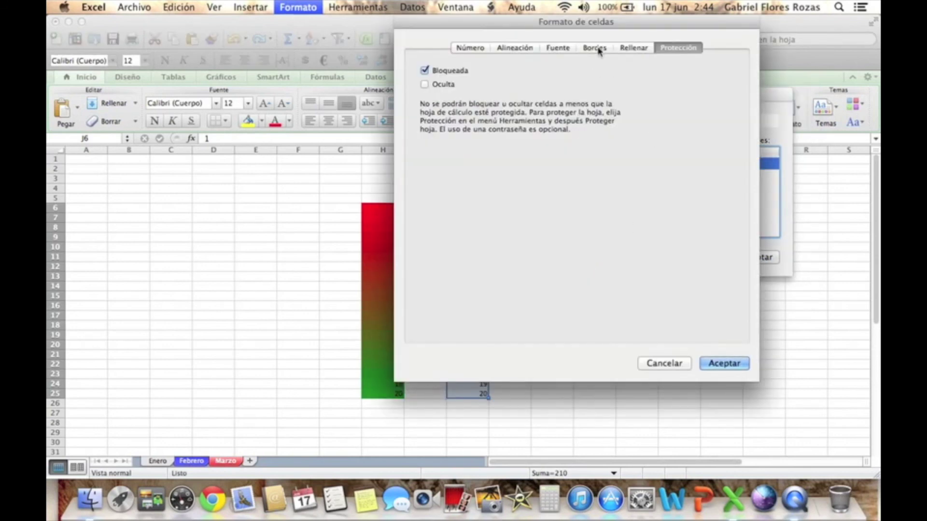
left_click(558, 48)
left_click(492, 48)
left_click(487, 48)
left_click(513, 48)
left_click(593, 48)
left_click(625, 48)
left_click(473, 48)
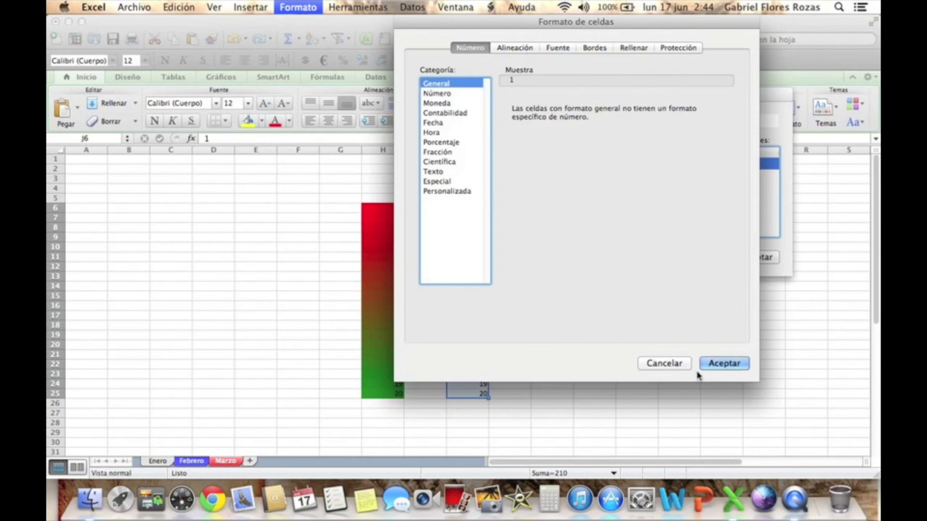
left_click(676, 364)
left_click(703, 257)
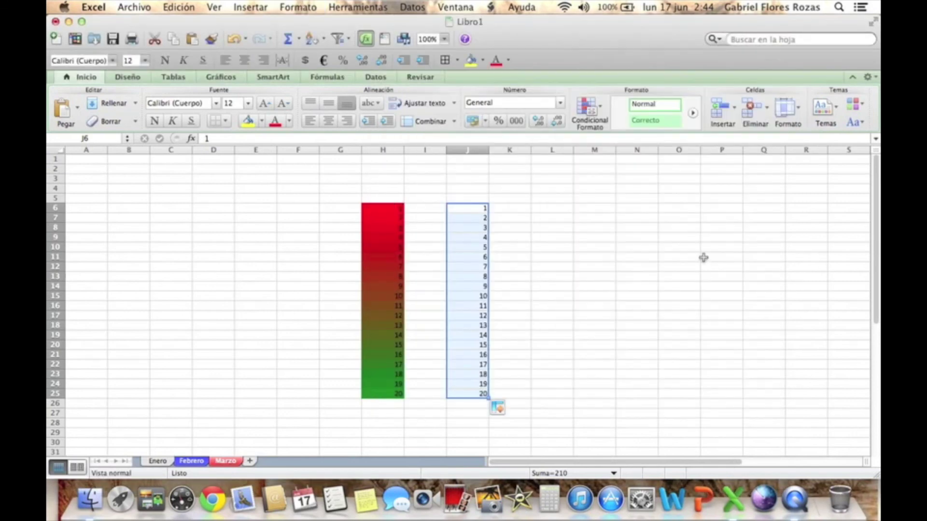
left_click(619, 274)
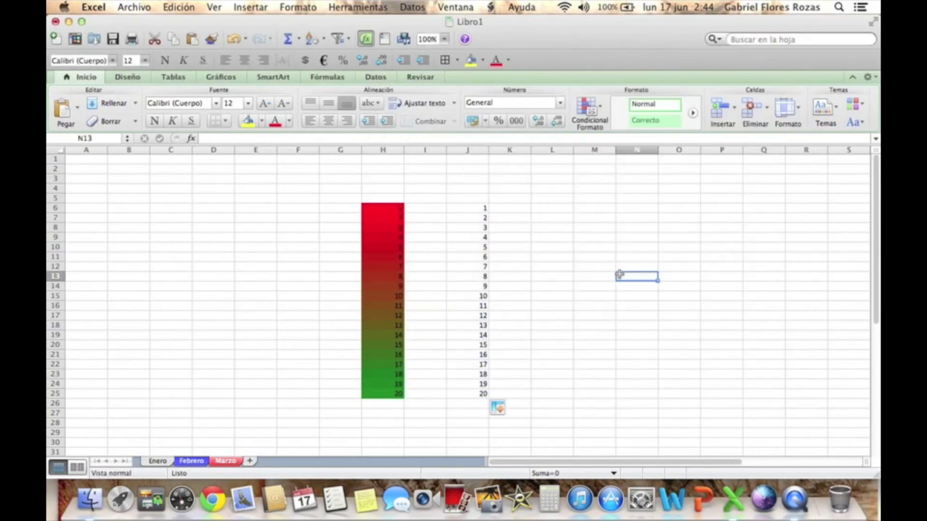
- Look at the number format categories available for cell N13 in Formato de celdas and cancel
left_click(299, 8)
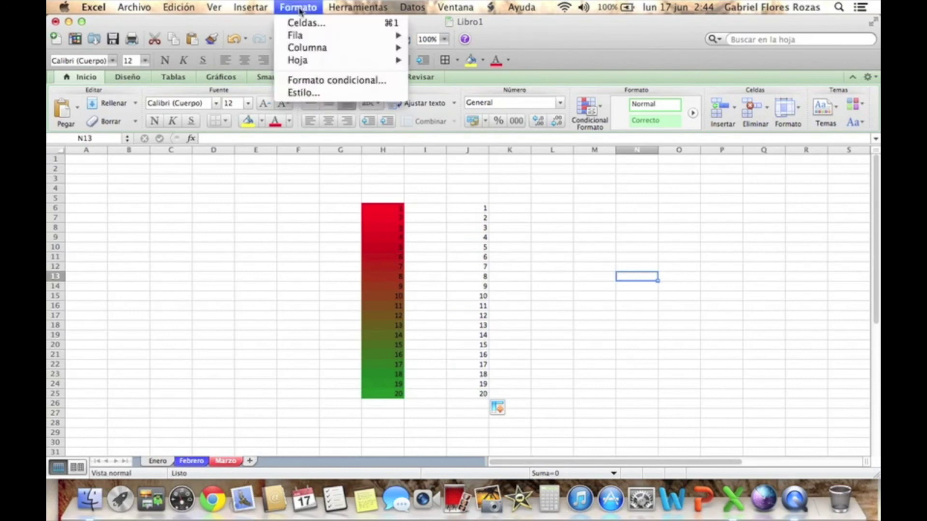
left_click(306, 23)
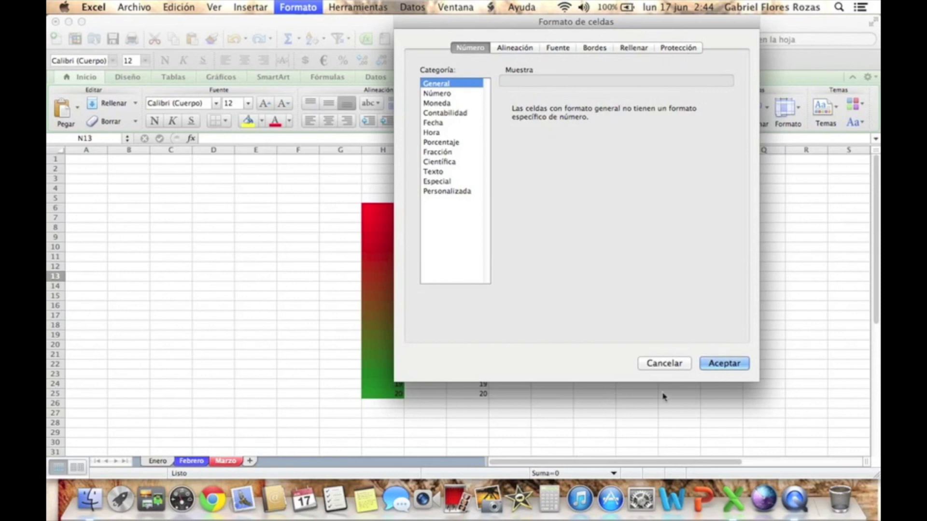
left_click(669, 366)
- Review the Fila, Columna and Hoja formatting options and the conditional formatting rules manager for the current selection, and cancel
left_click(298, 7)
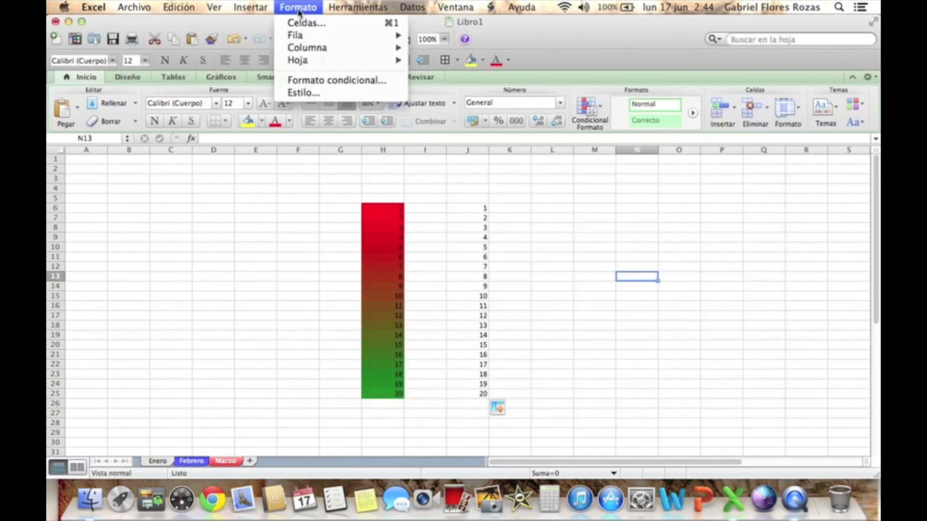
mouse_move(315, 39)
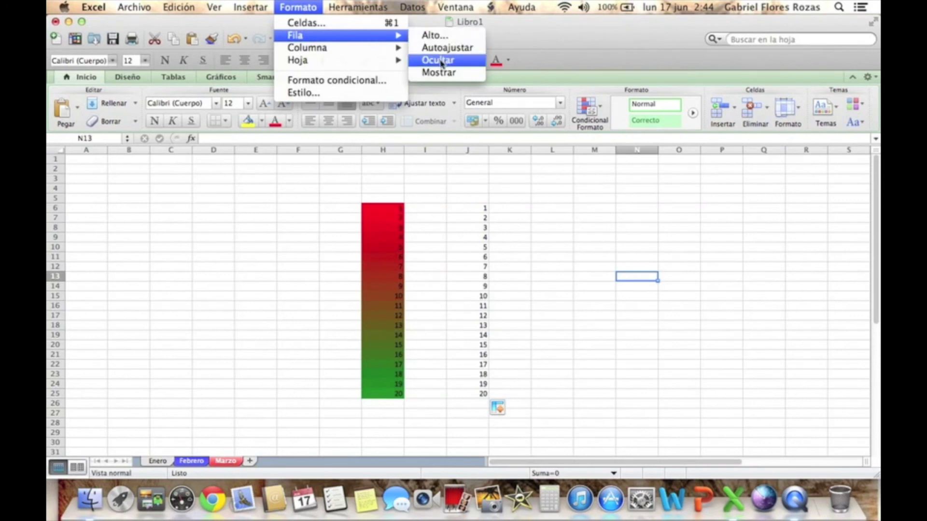
mouse_move(345, 48)
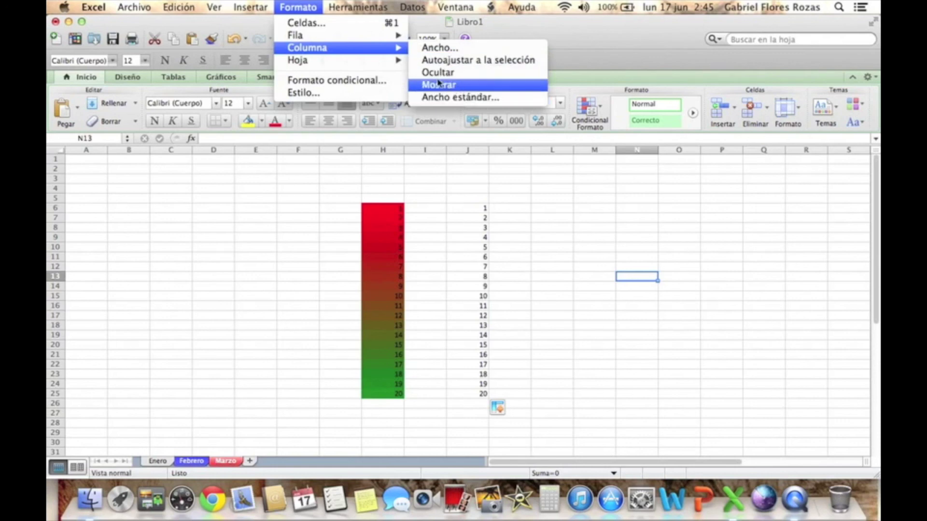
mouse_move(381, 66)
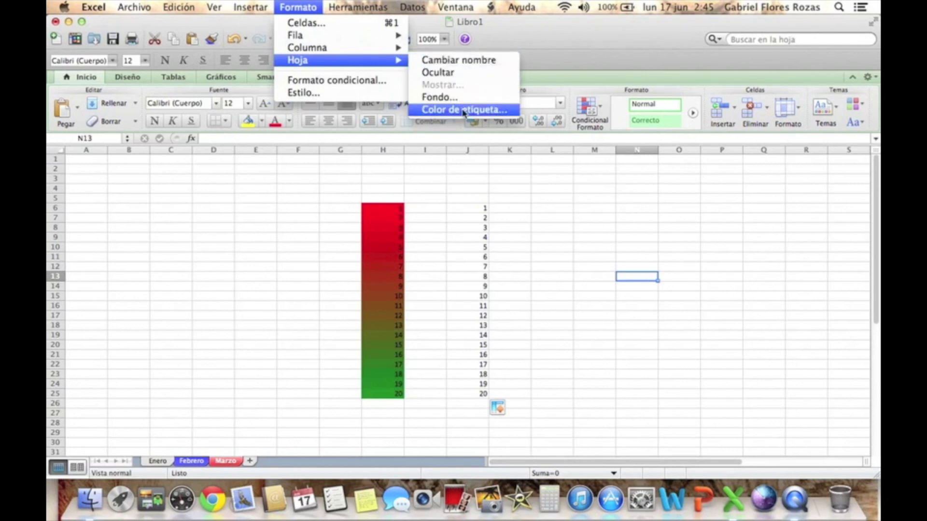
left_click(379, 85)
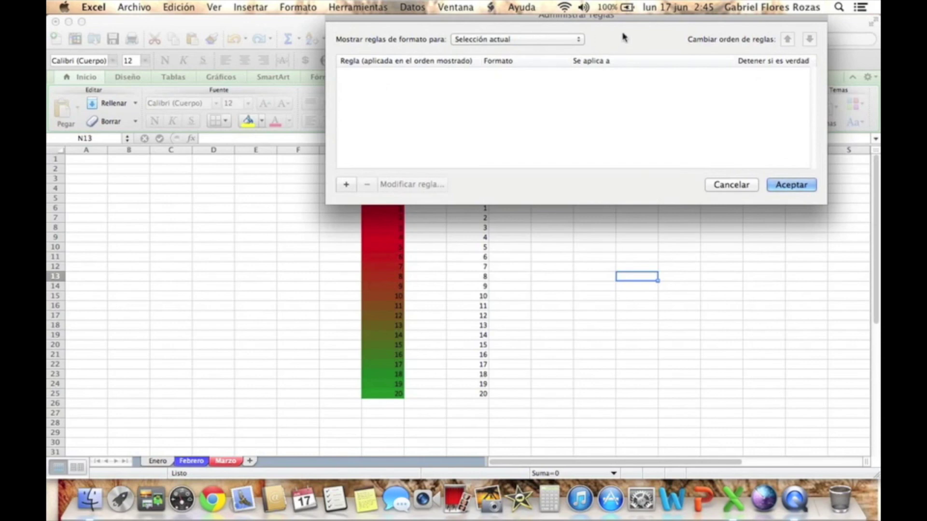
left_click_drag(627, 19, 628, 44)
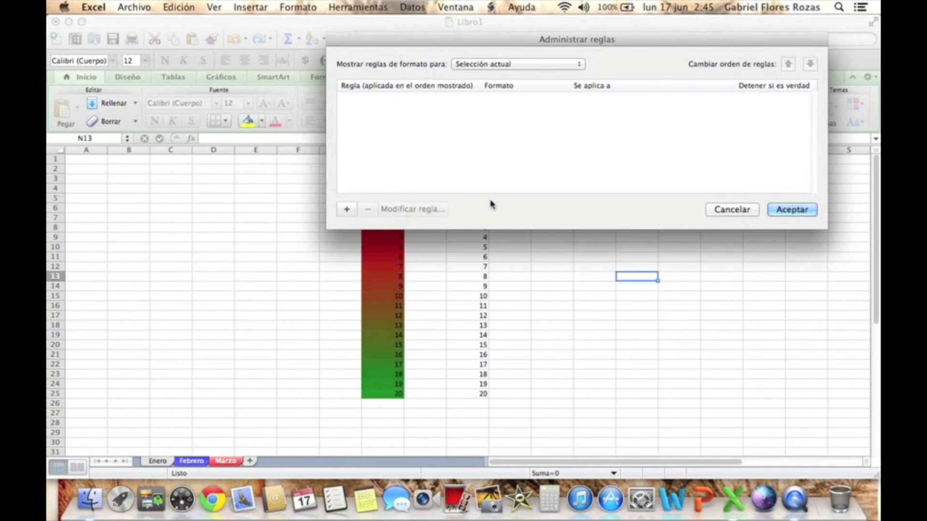
left_click(744, 211)
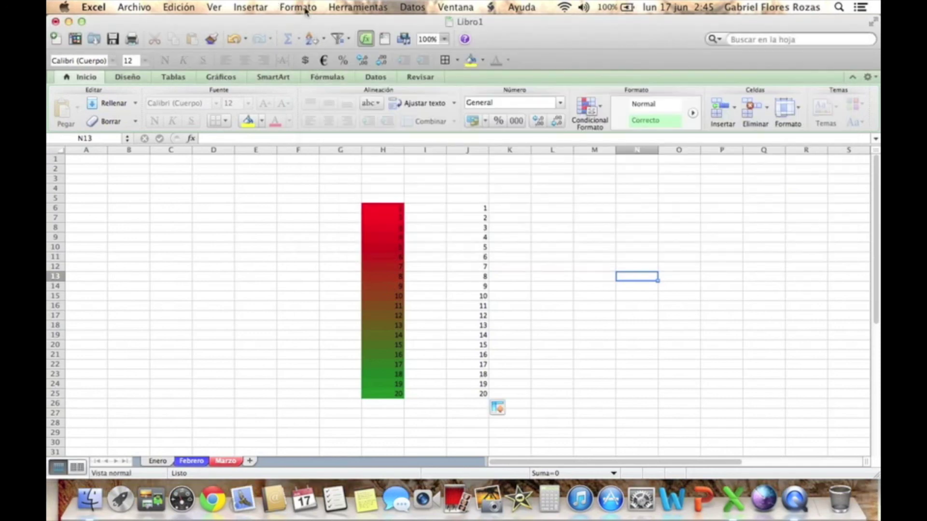
- Review the cell style definition for cell N13, cancel it and select cell M17
left_click(306, 11)
left_click(304, 95)
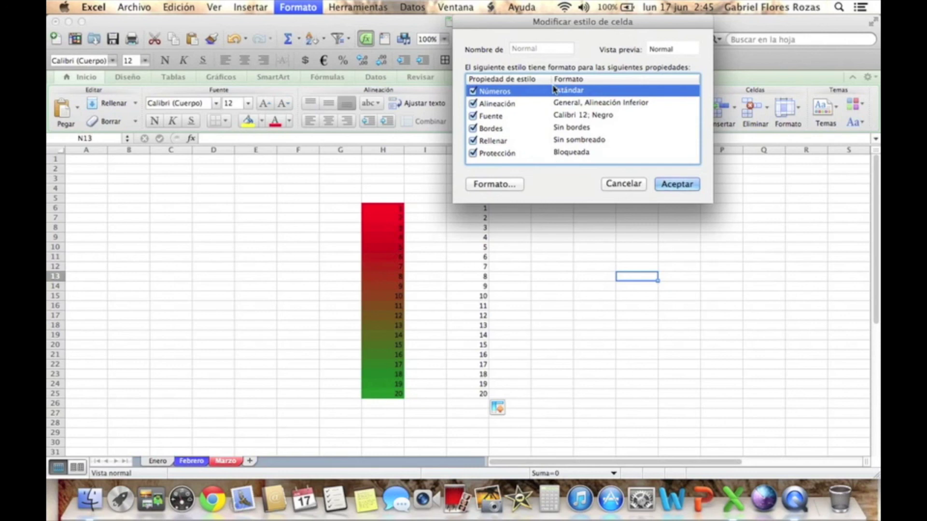
left_click(609, 184)
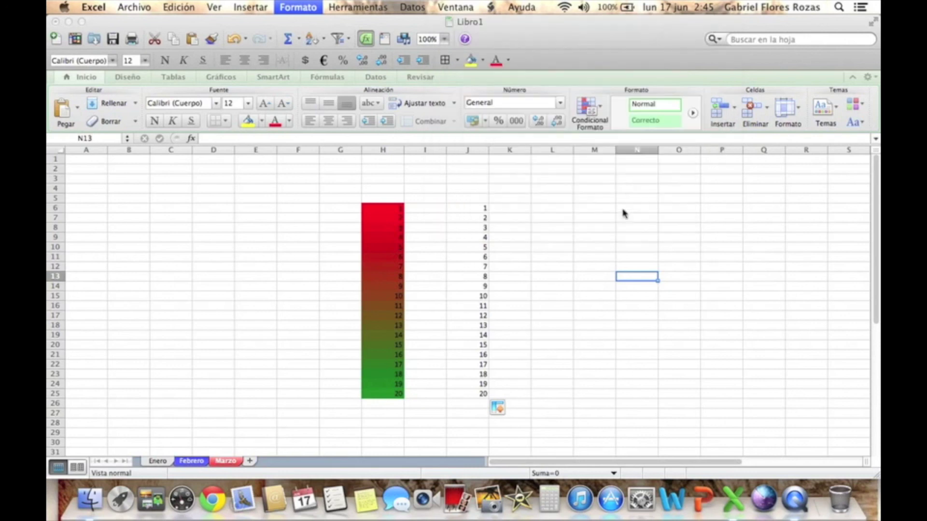
left_click(608, 319)
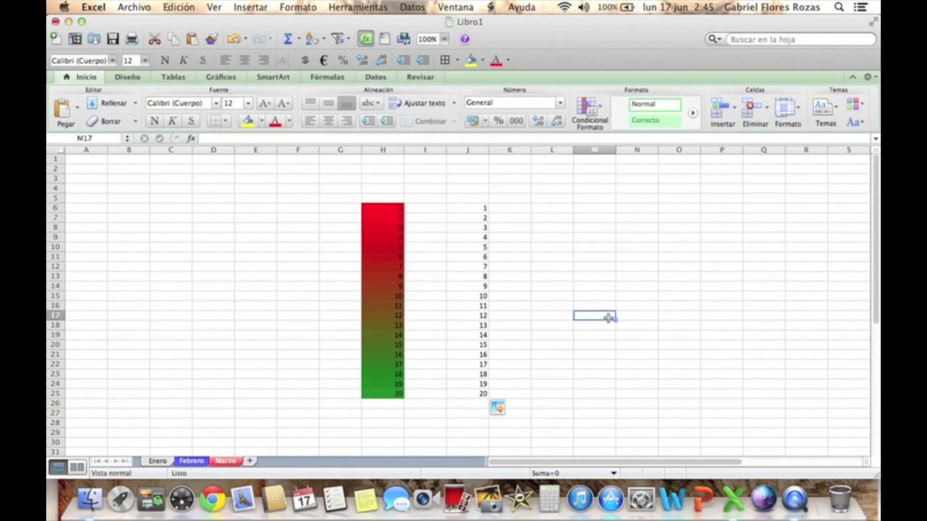